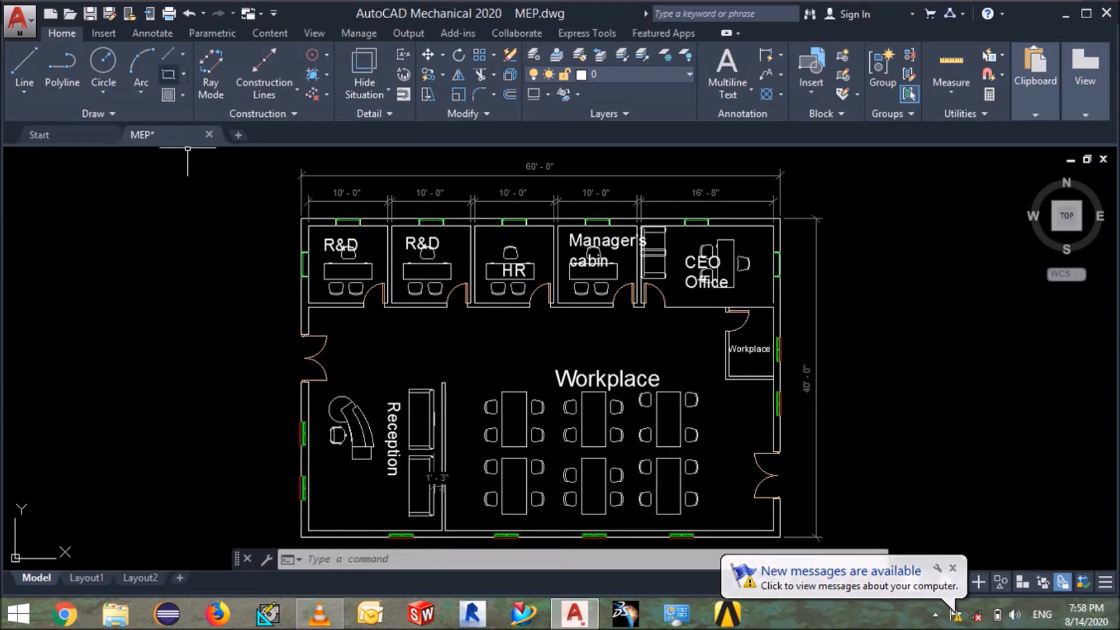
Draw a rectangle about 2'-4" wide and 4'-5" high inside the small room below the CEO Office.
left_click(169, 74)
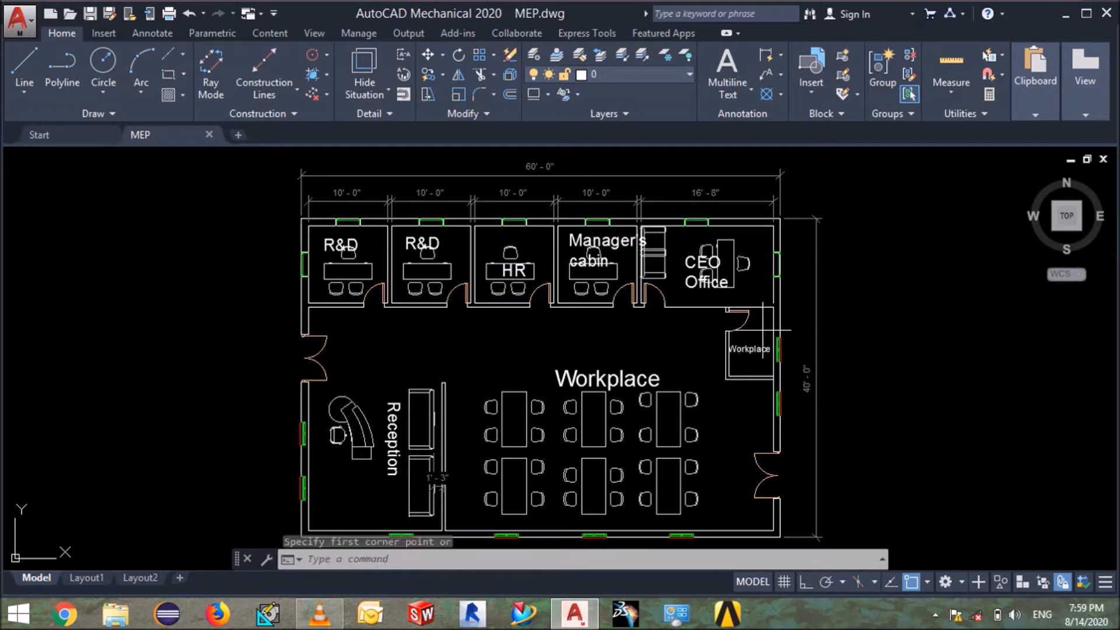
left_click(774, 319)
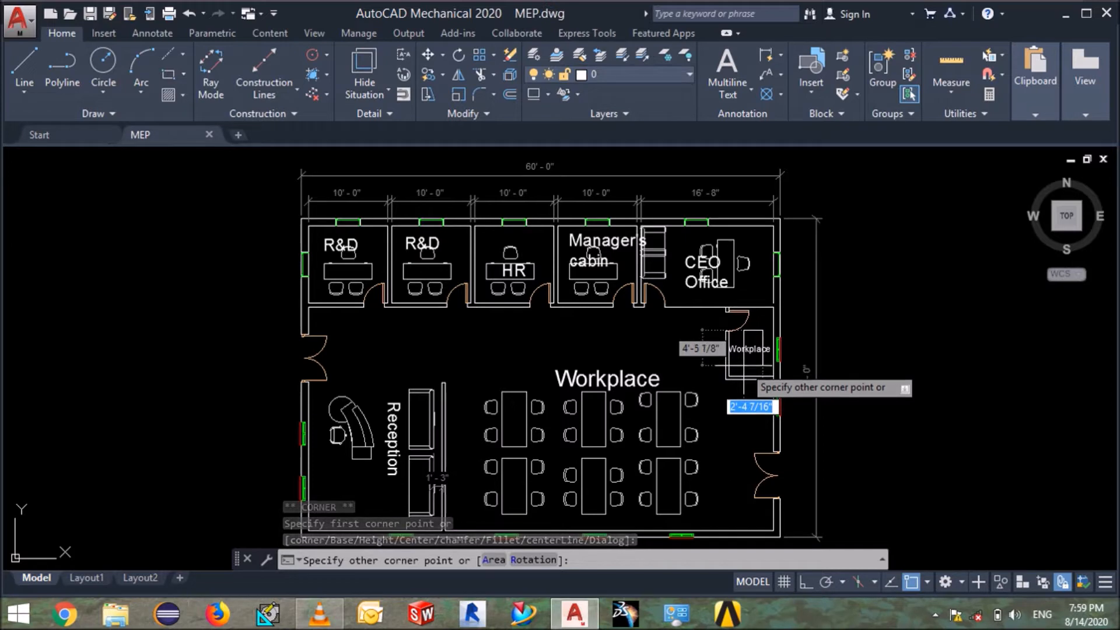
left_click(726, 379)
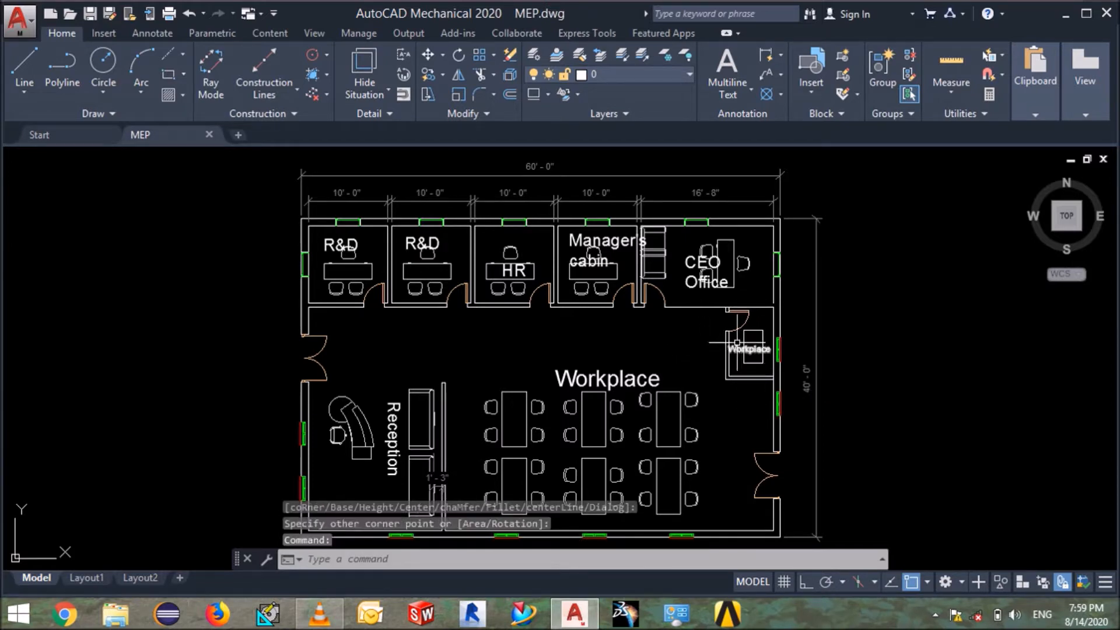
left_click(759, 350)
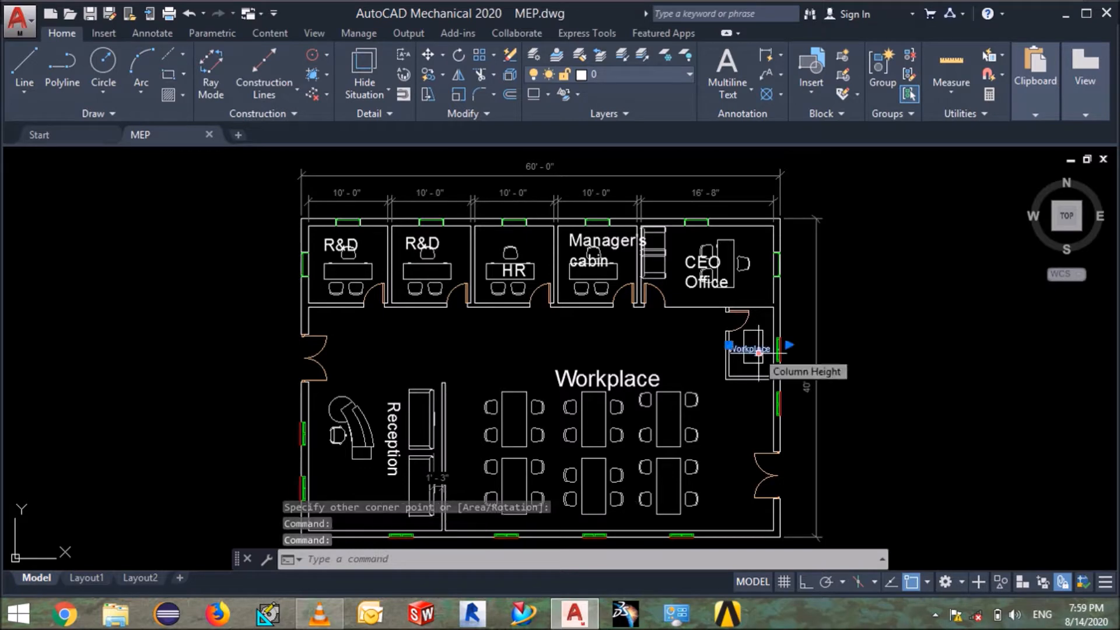
double_click(760, 351)
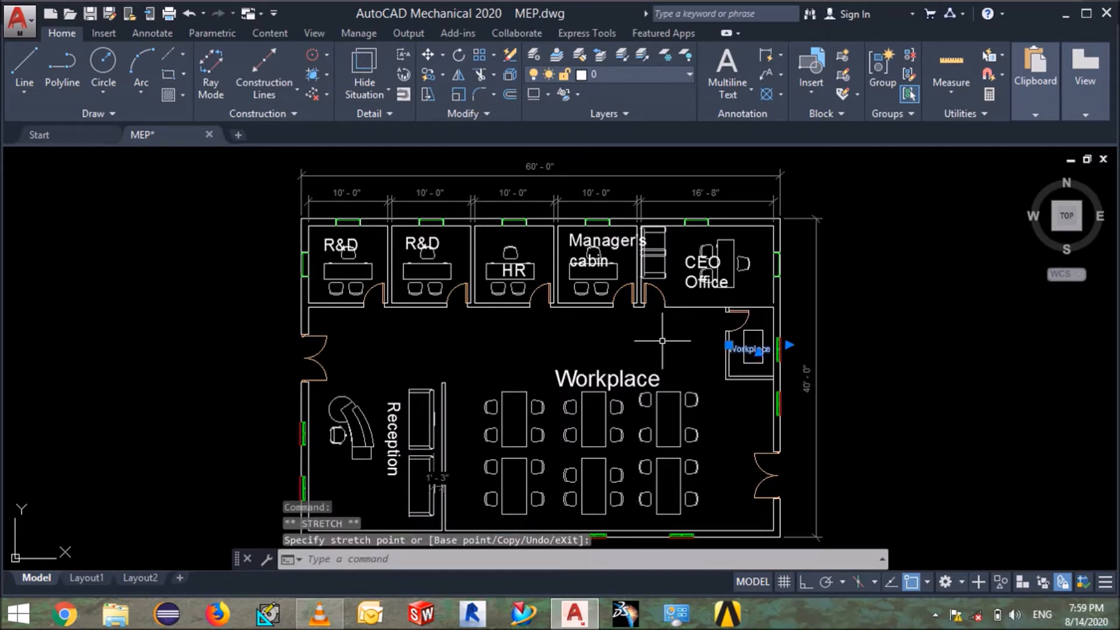
key("Escape")
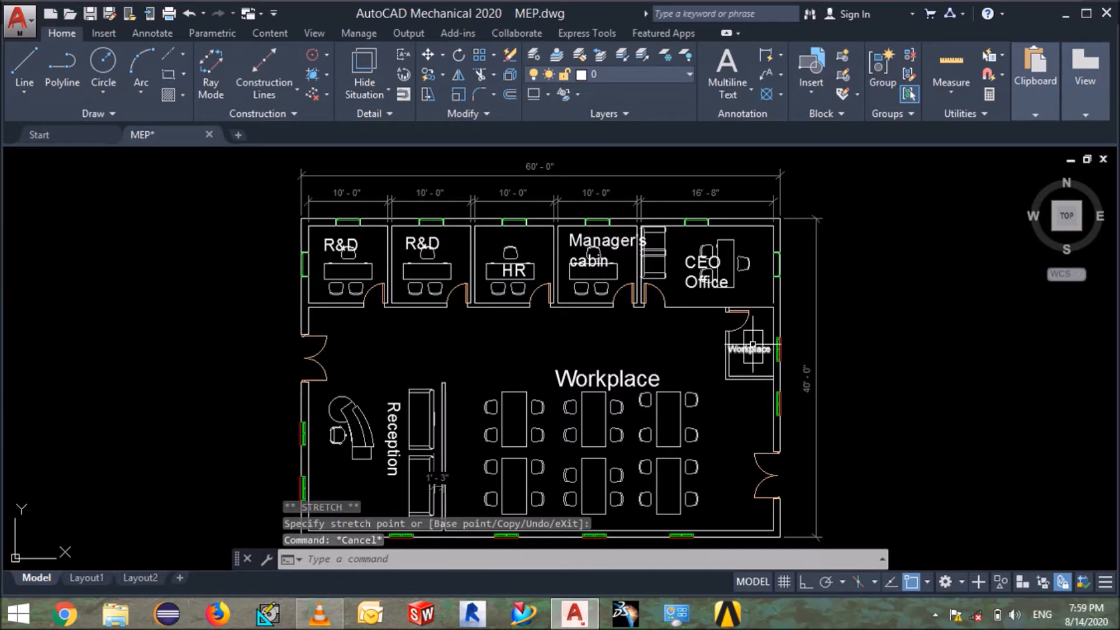
Change the small room's text label to "AHU Room".
left_click(760, 334)
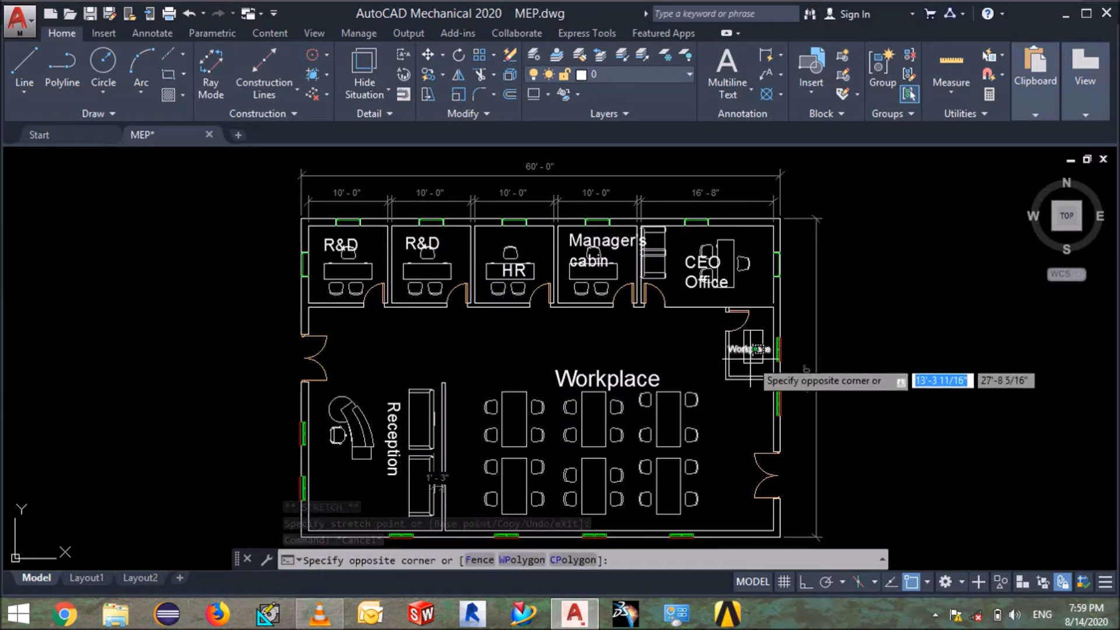
double_click(752, 349)
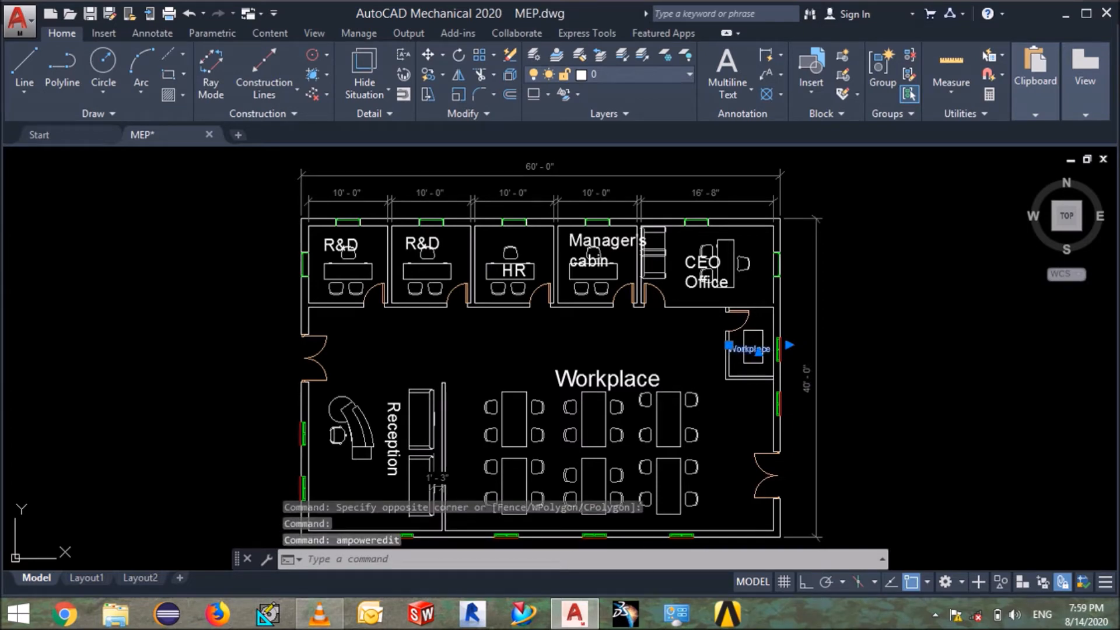
key("Delete")
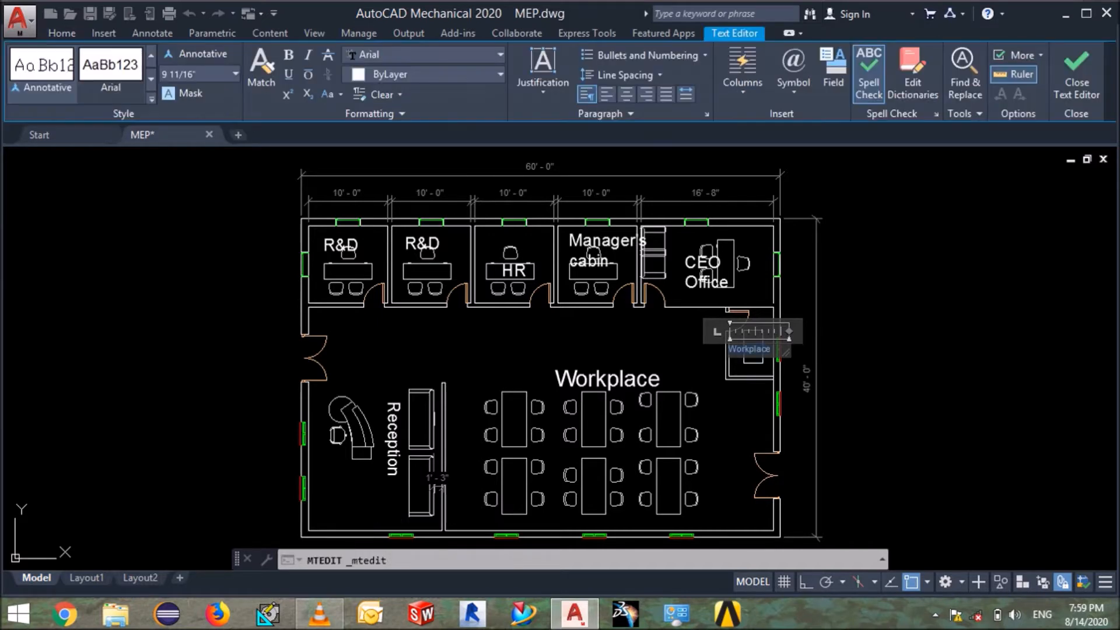
type("AHU")
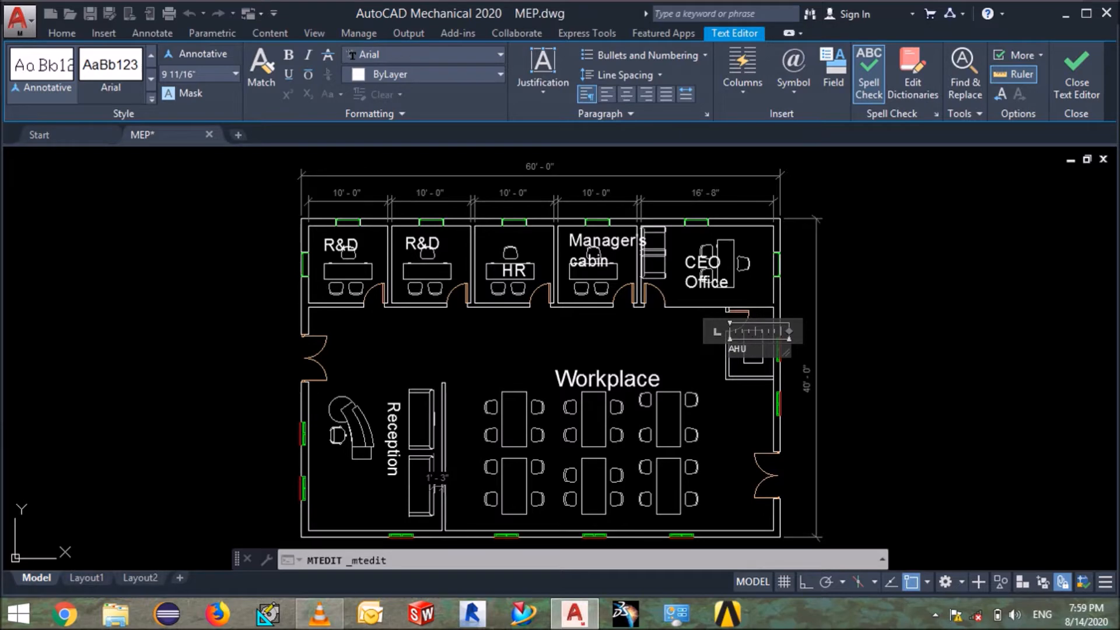
type(" Room")
left_click(731, 421)
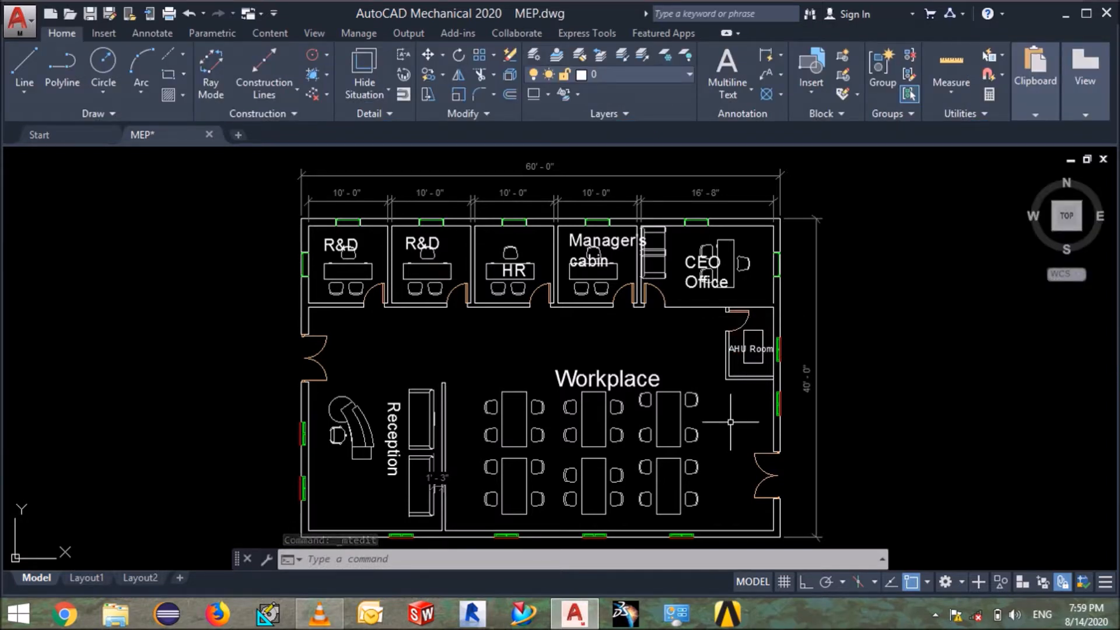
With Ortho on, draw a horizontal line from the AHU rectangle's west side across the corridor to near the west entrance door.
type("l")
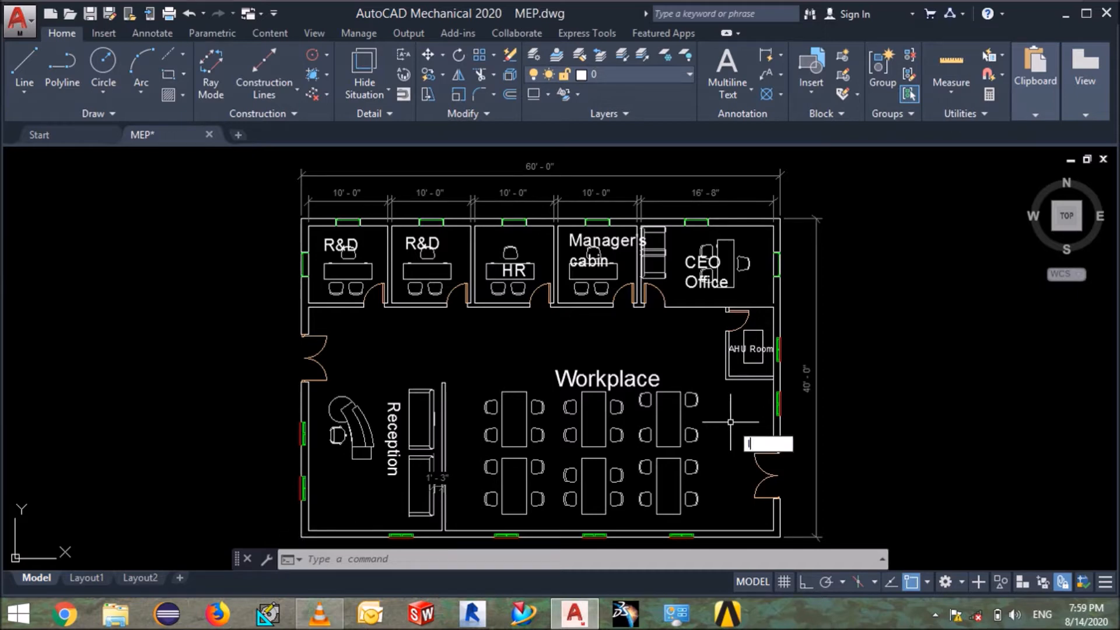
key("Return")
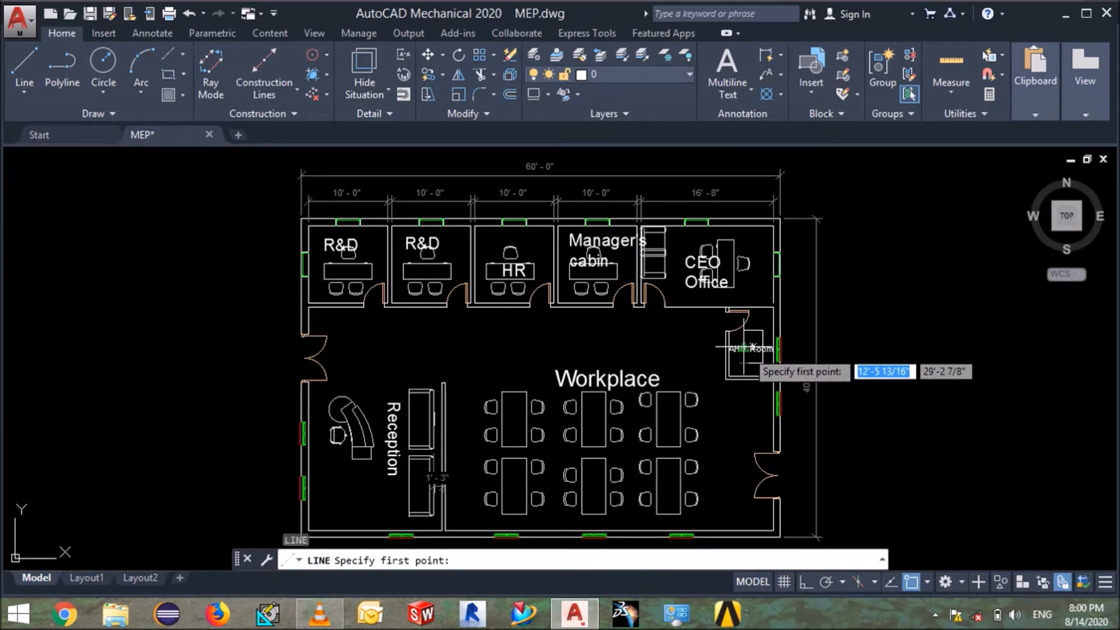
left_click(743, 349)
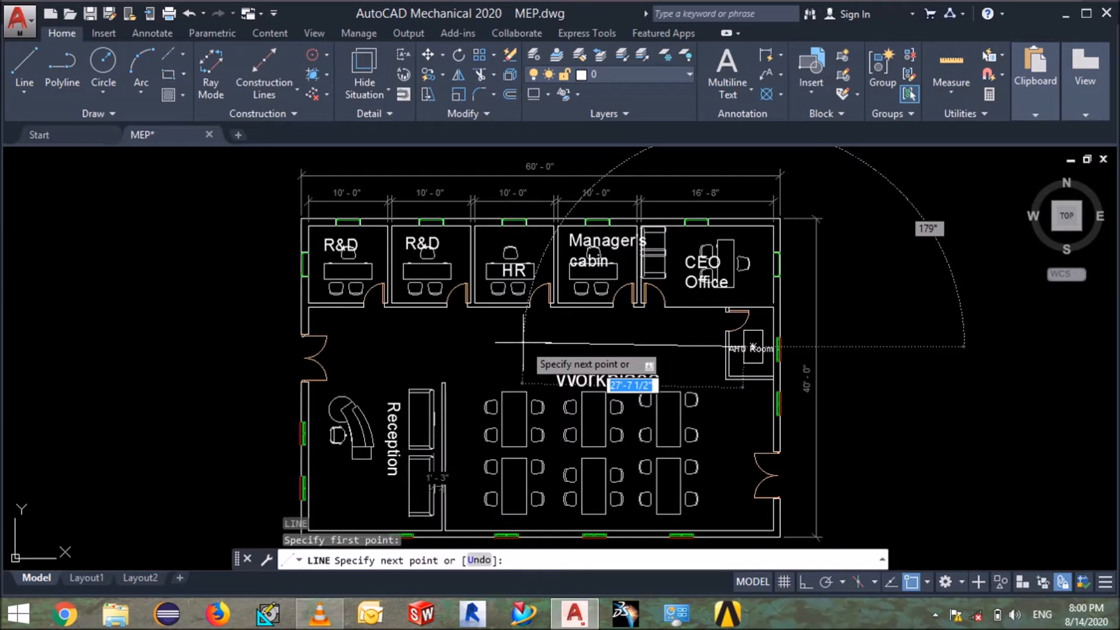
key("F8")
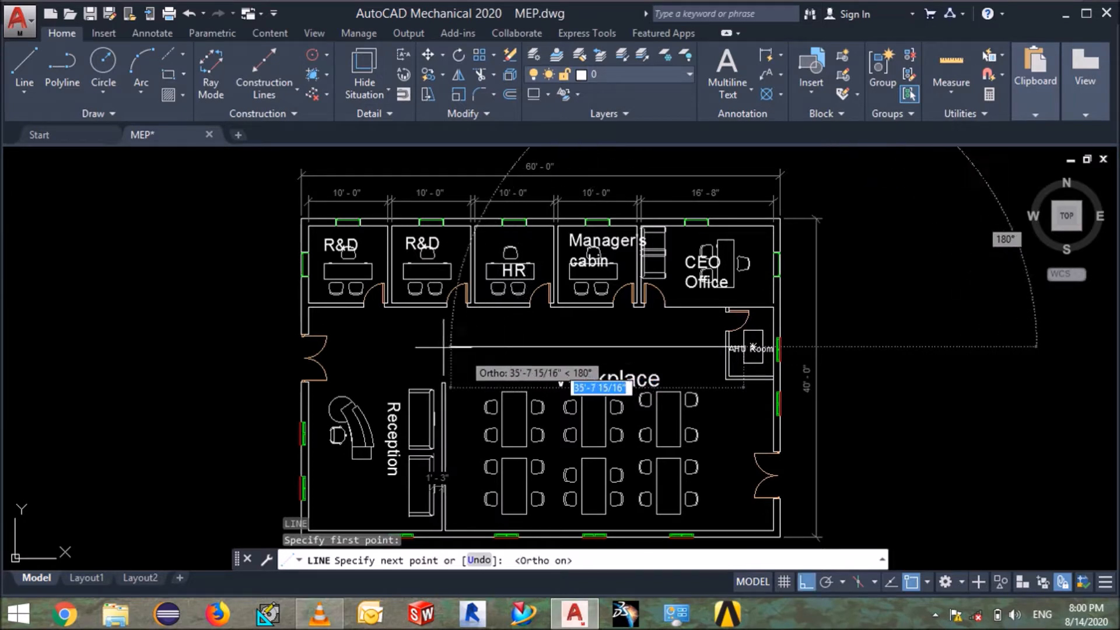
left_click(345, 346)
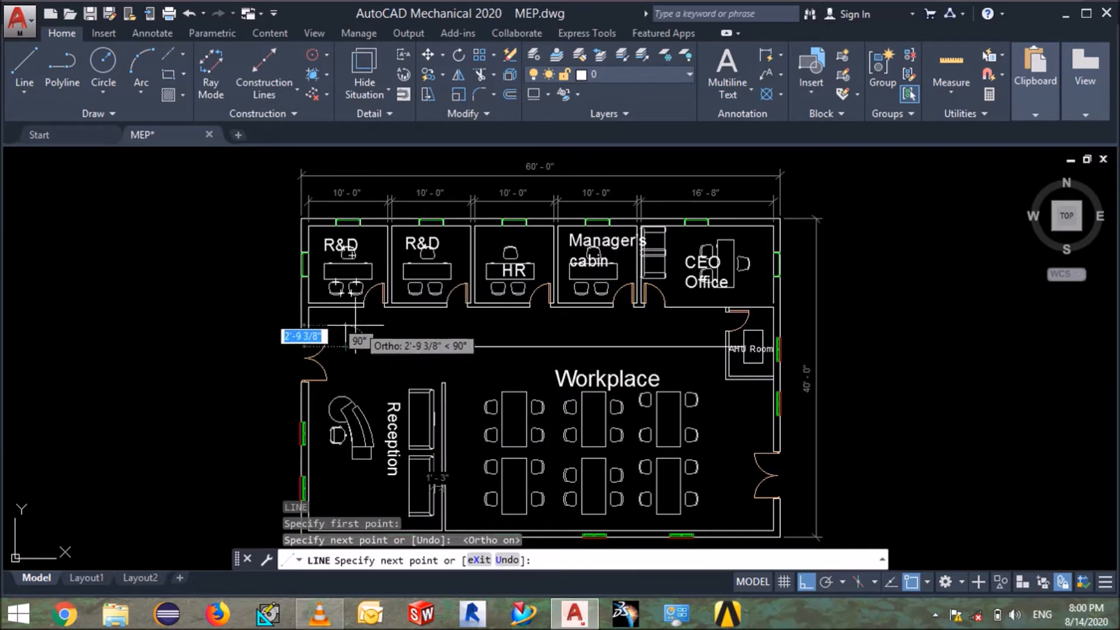
key("Return")
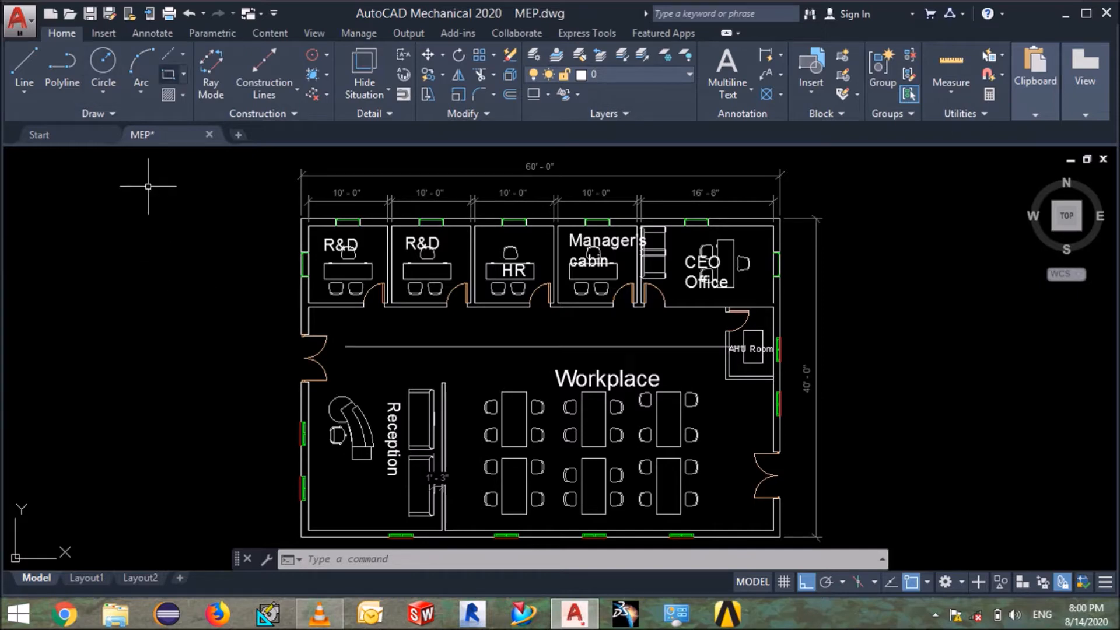
left_click(169, 74)
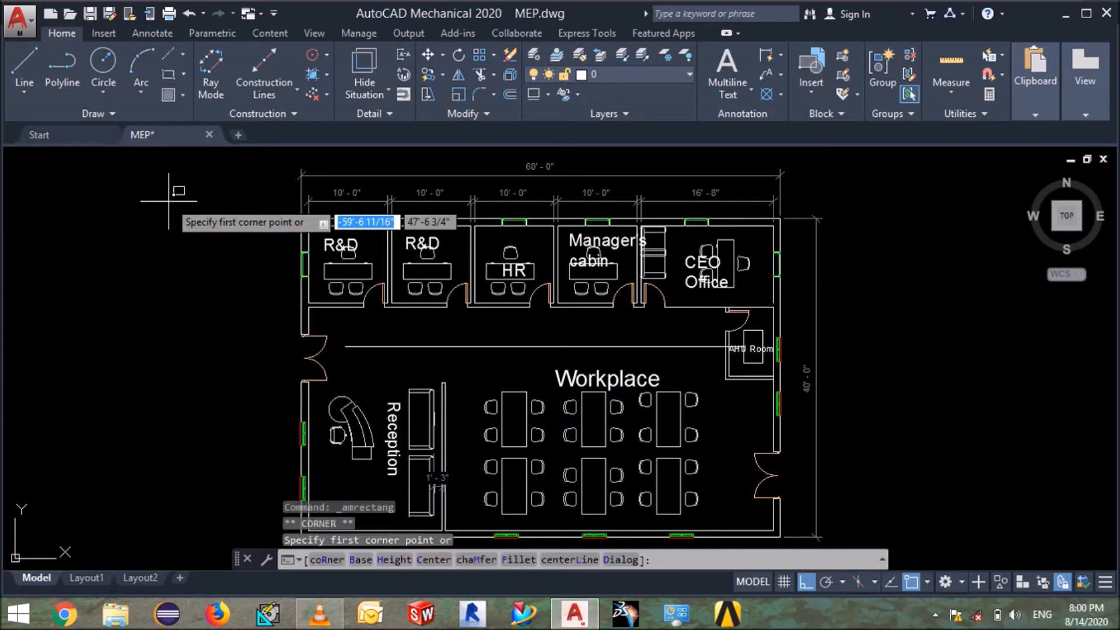
left_click(128, 279)
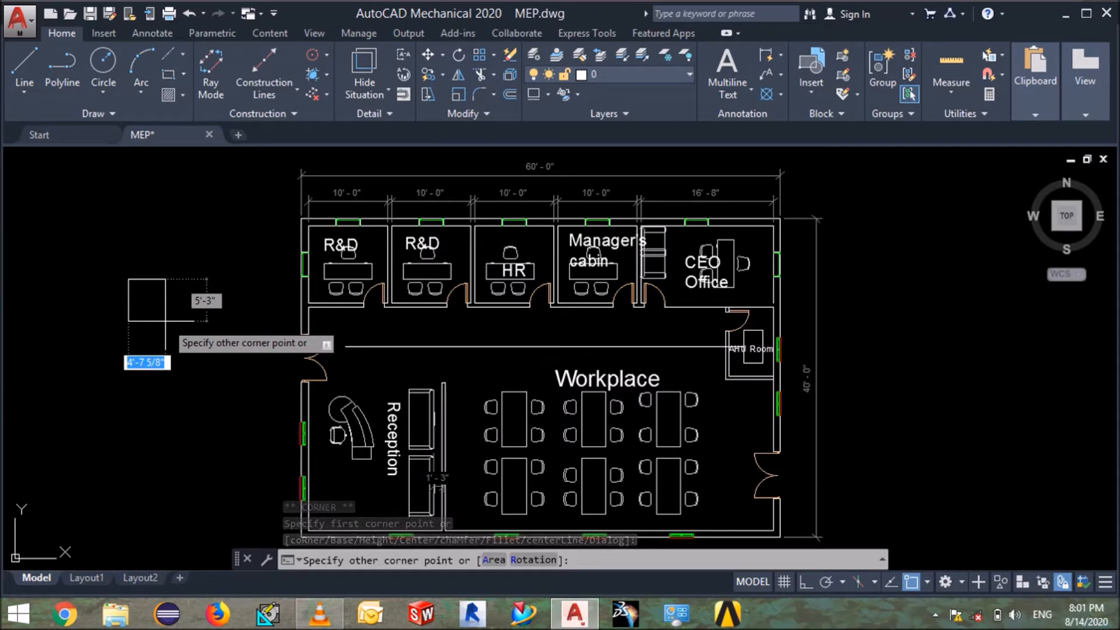
key("Escape")
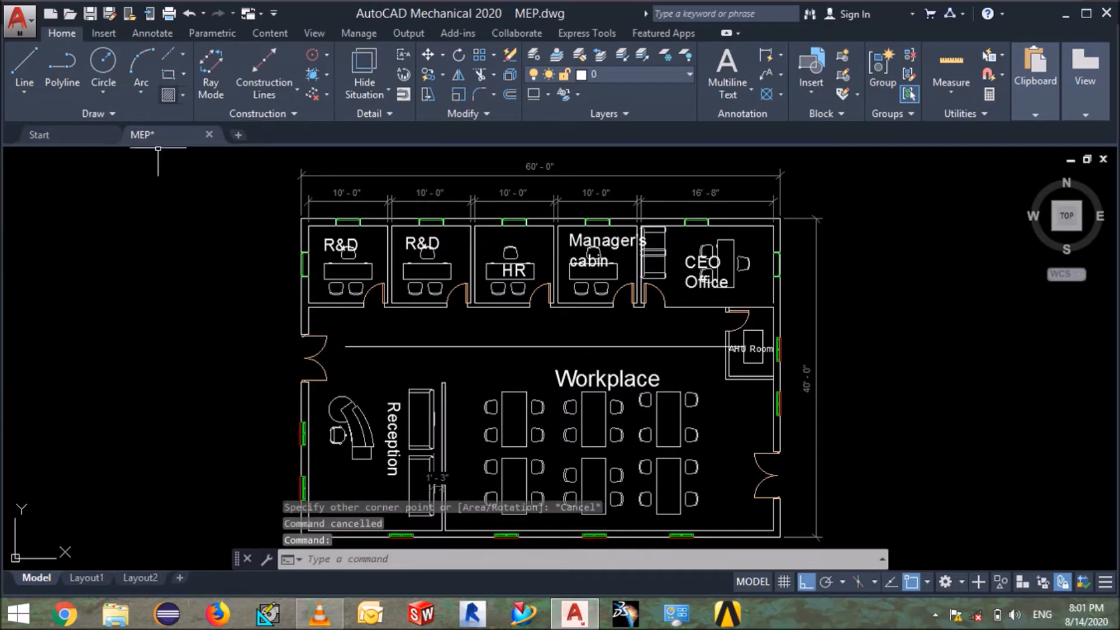
left_click(169, 74)
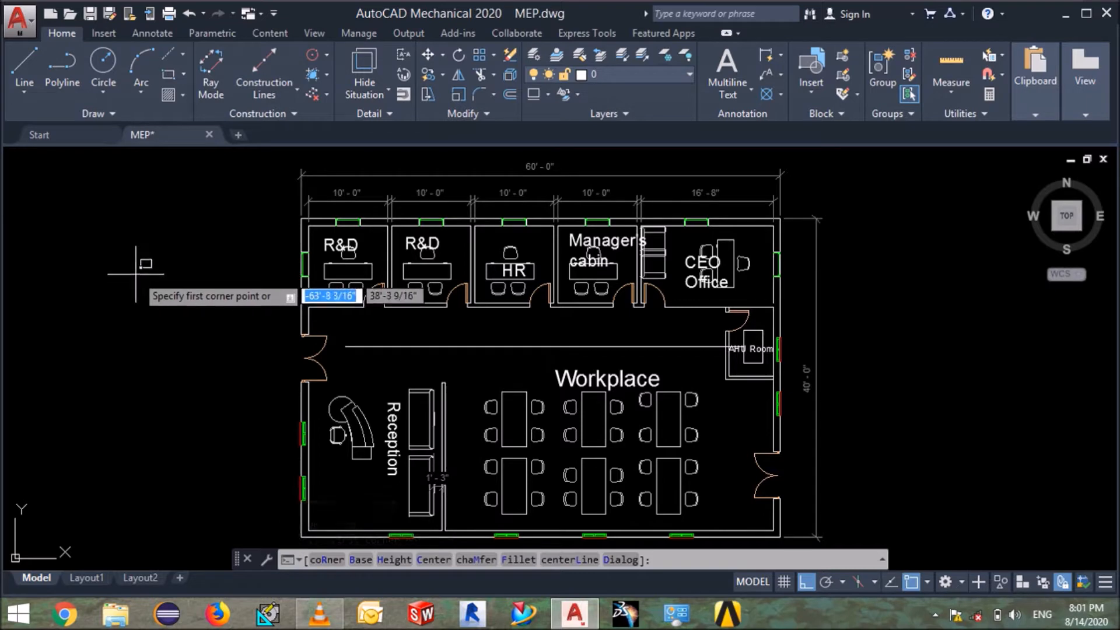
left_click(136, 278)
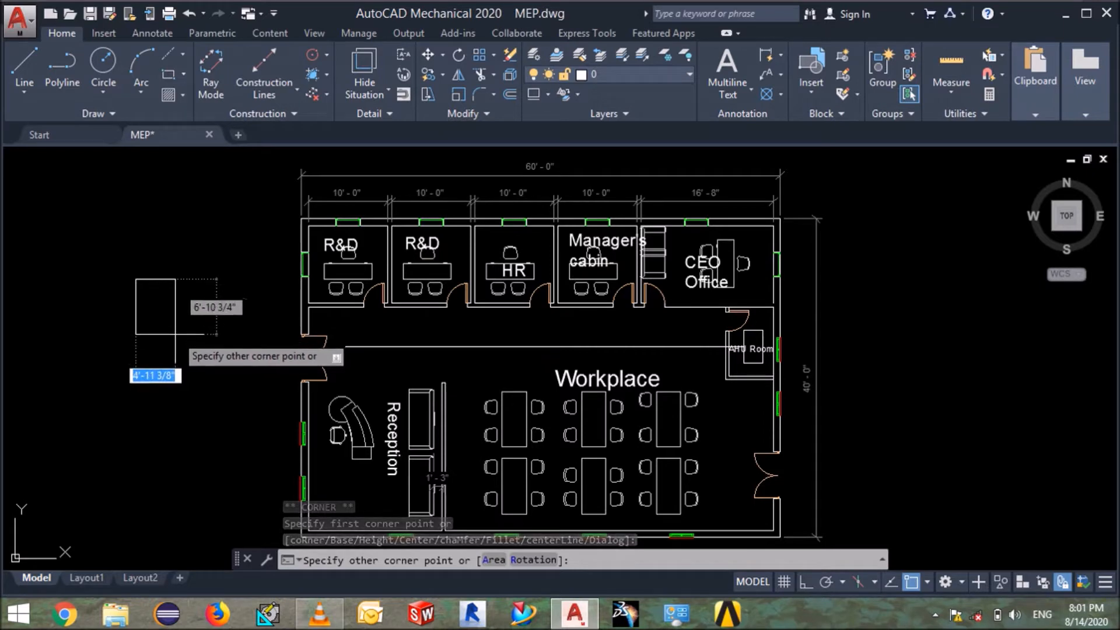
key("Escape")
key("Escape")
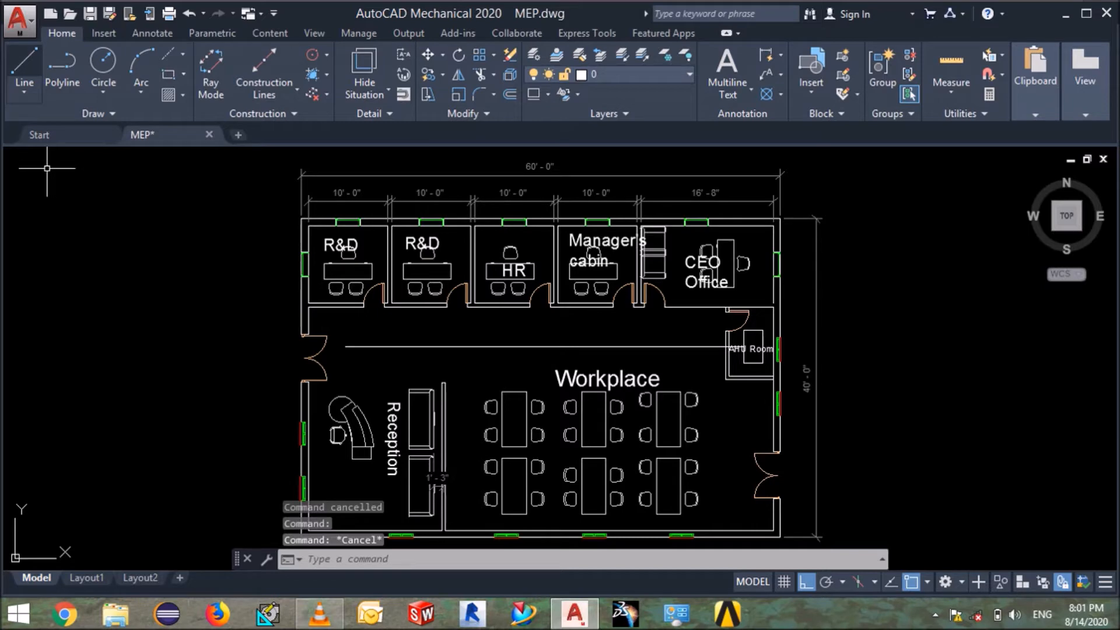
Draw a 2' by 2' square from four line segments in the empty area west of the floor plan.
left_click(25, 66)
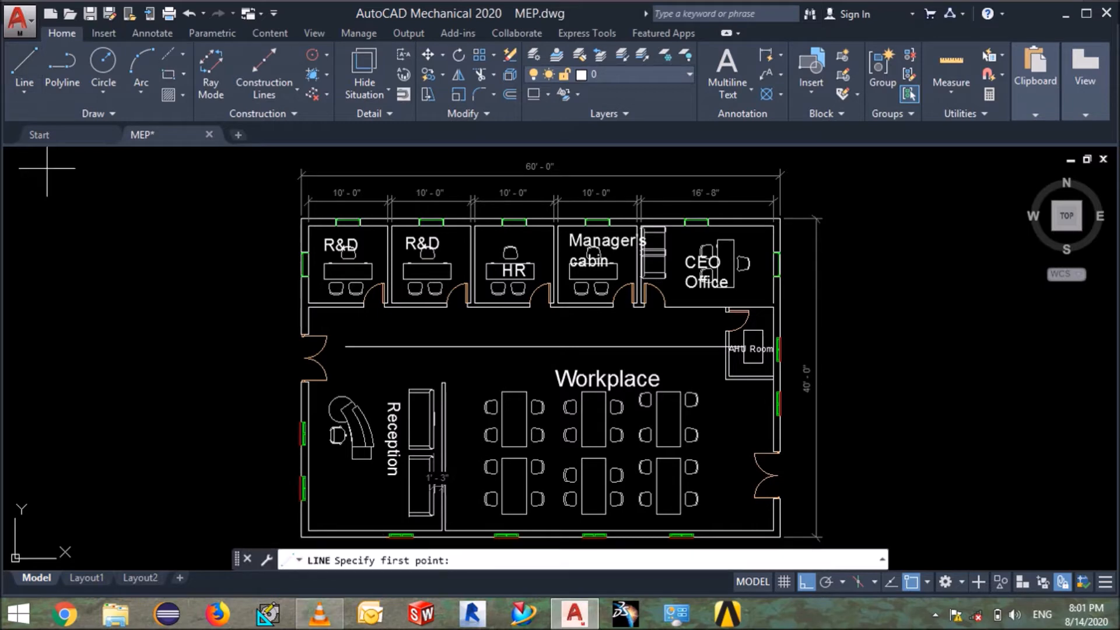
left_click(107, 242)
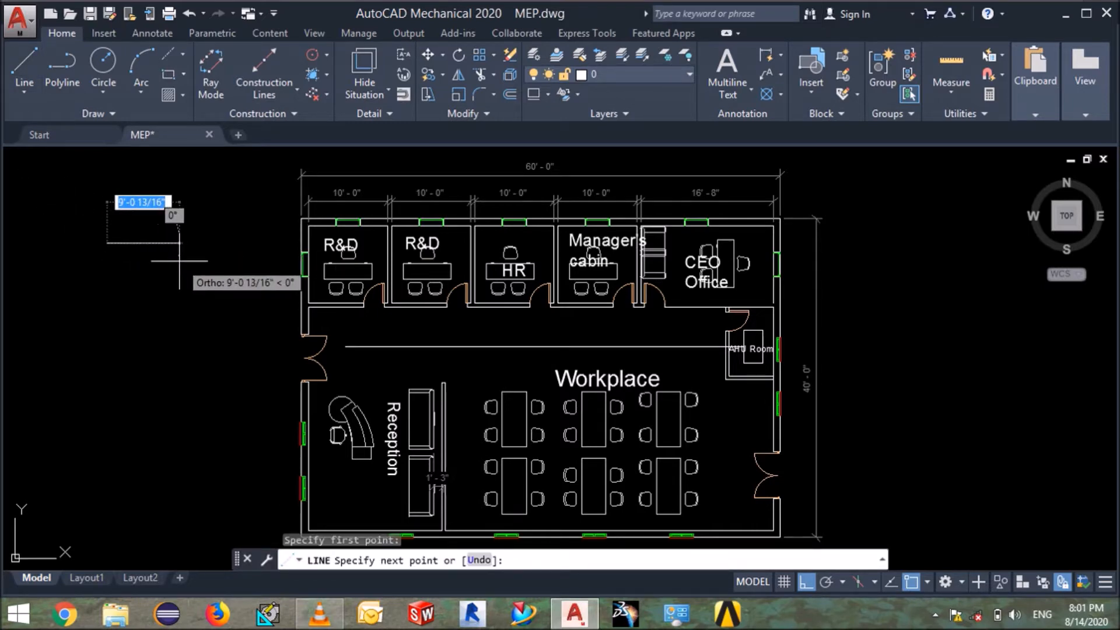
type("2'")
key("Return")
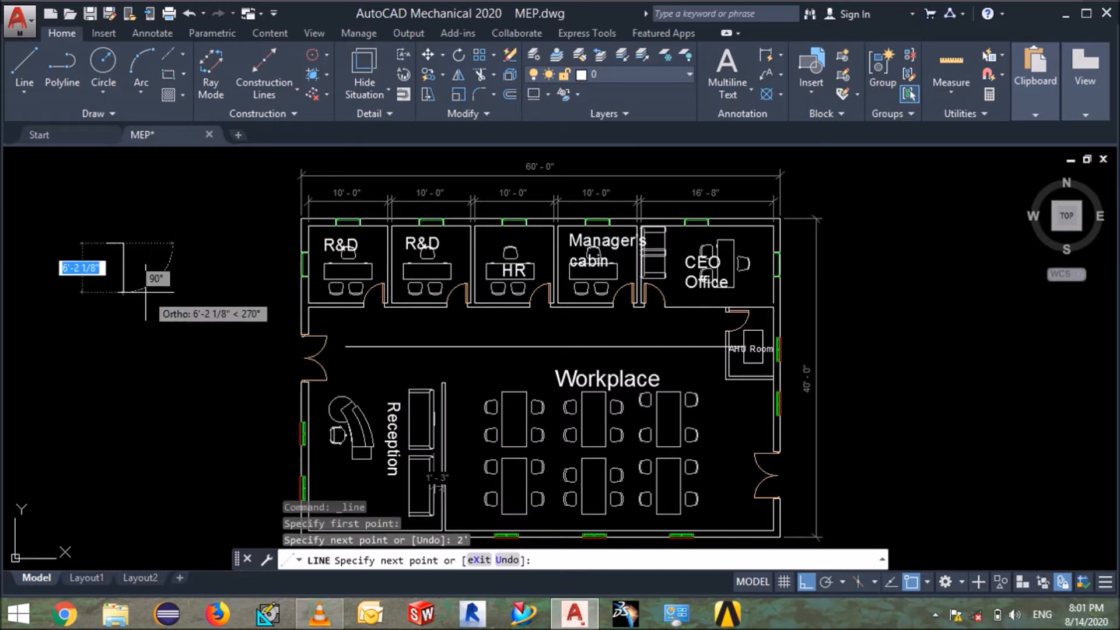
type("2'")
key("Return")
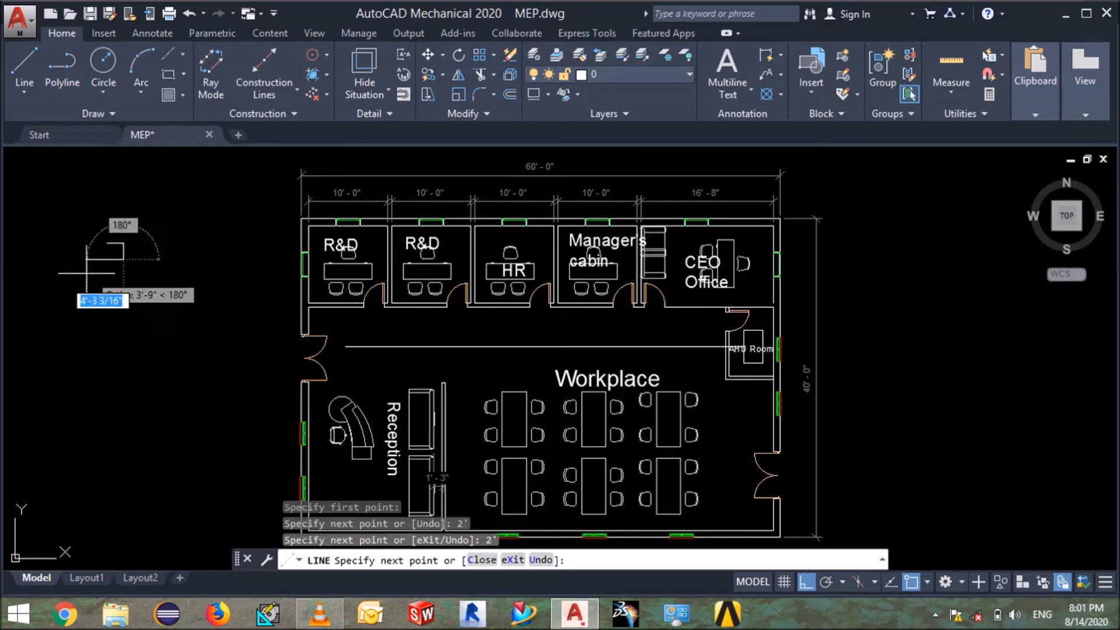
type("2'")
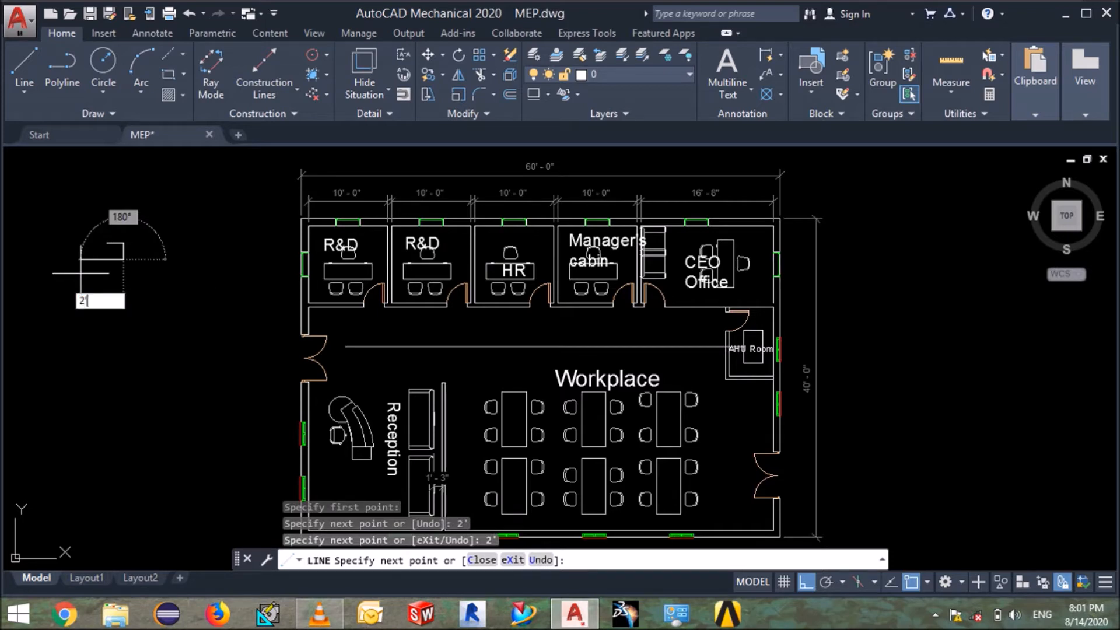
key("Return")
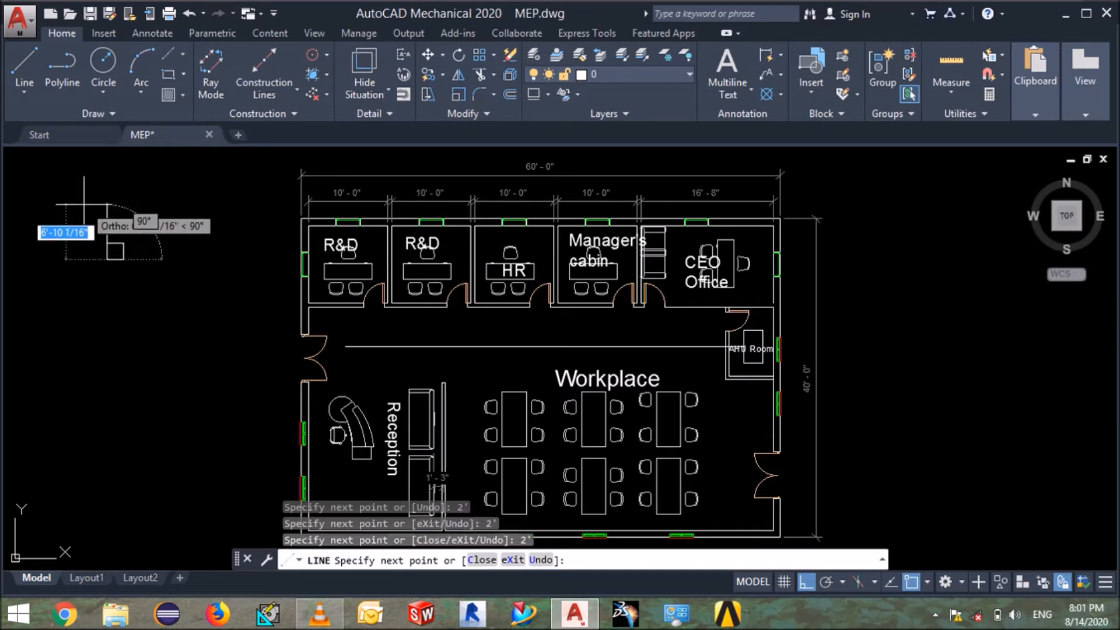
type("2'")
key("Return")
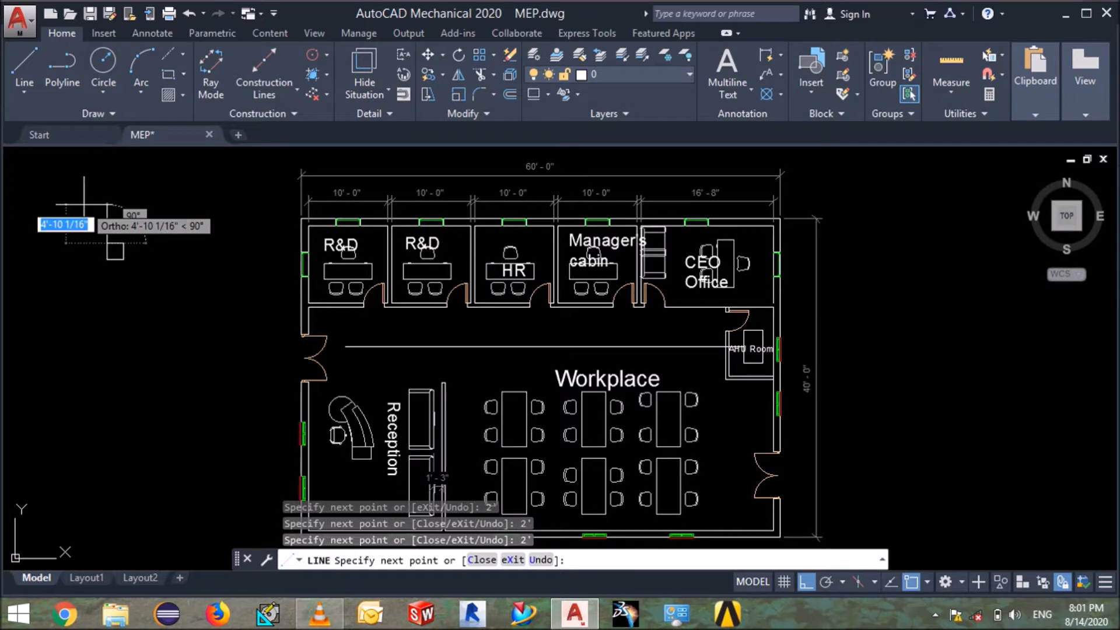
key("Return")
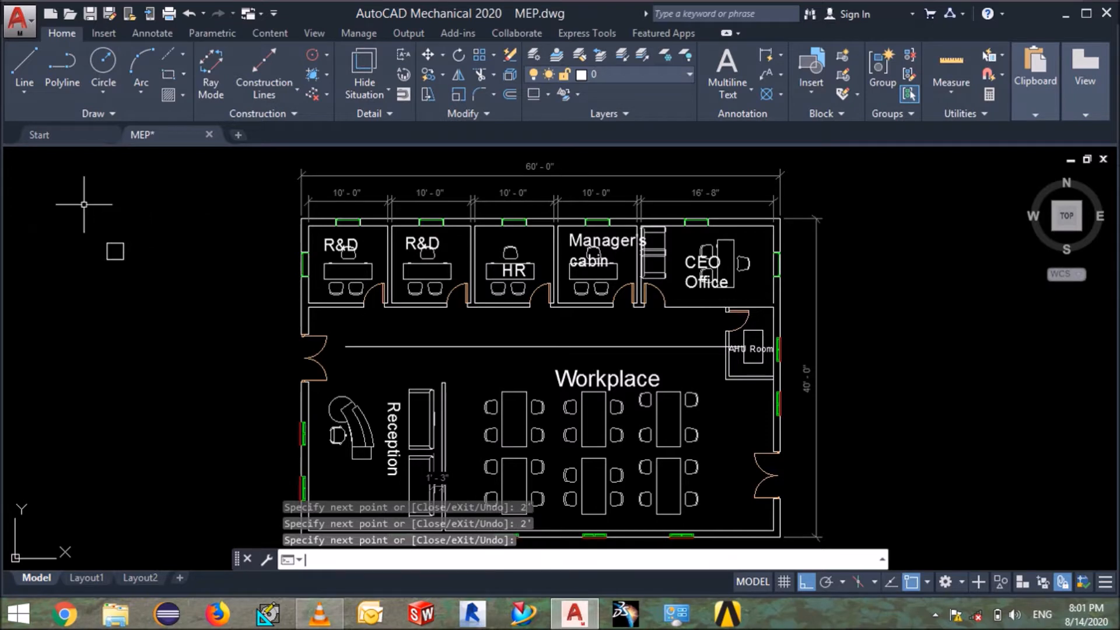
Join the four lines of the 2' square into a single polyline.
left_click(144, 235)
left_click(90, 291)
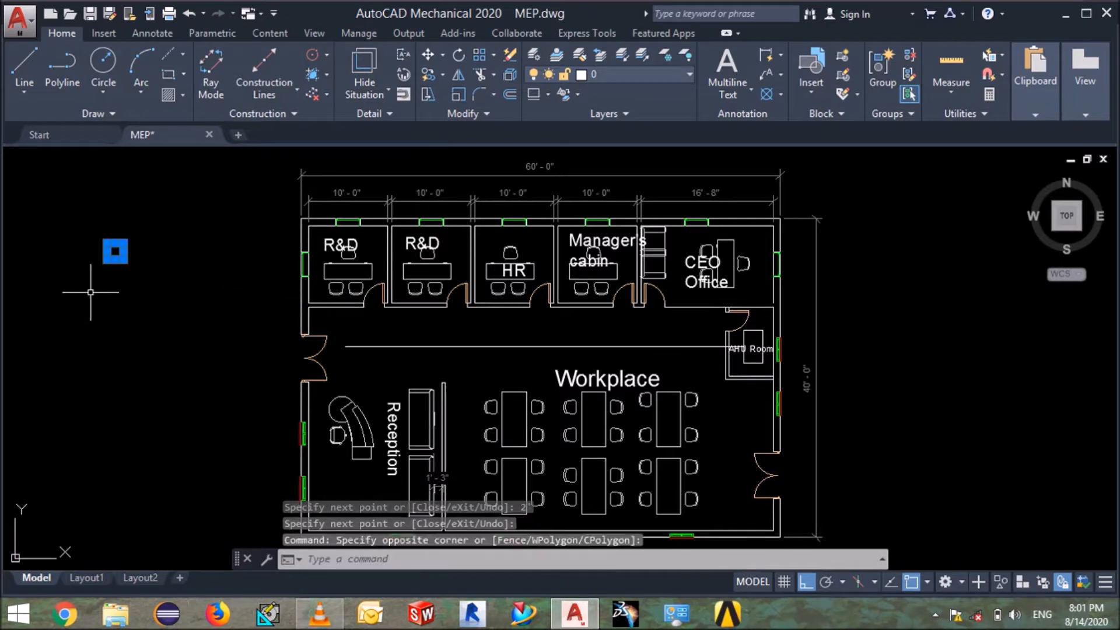
type("j")
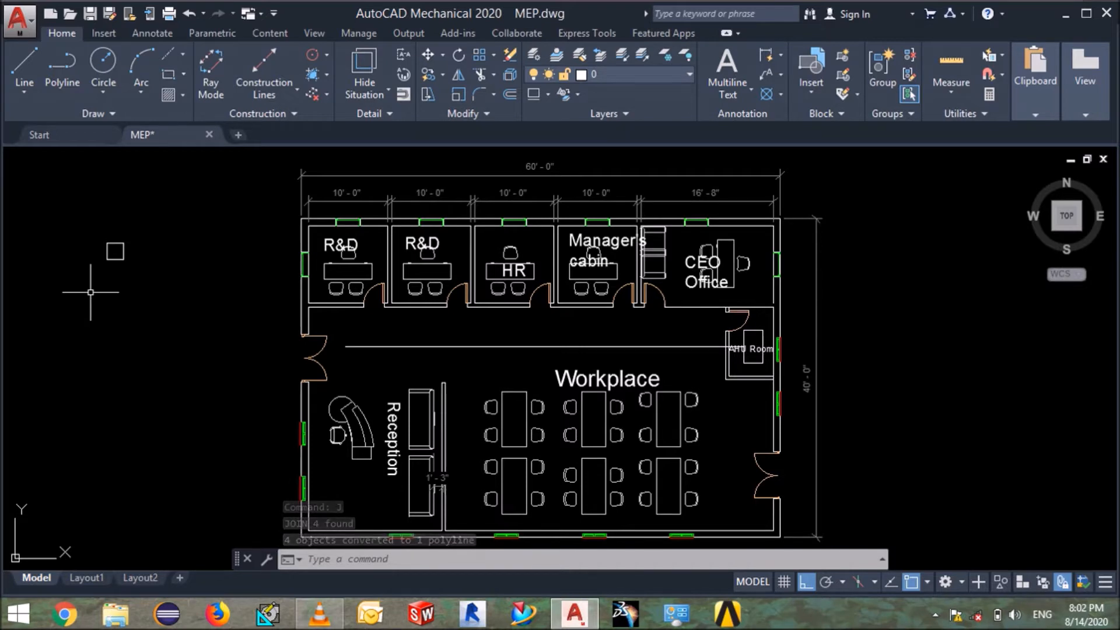
Offset the 2' square outward by 2" to form a surrounding square.
type("o")
key("Return")
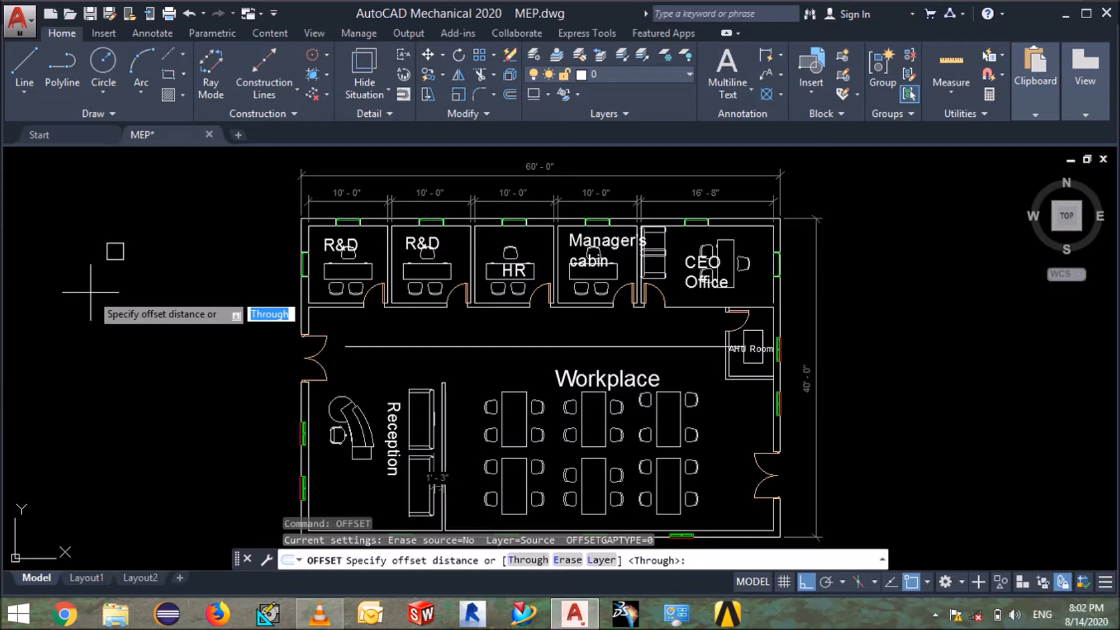
type("2")
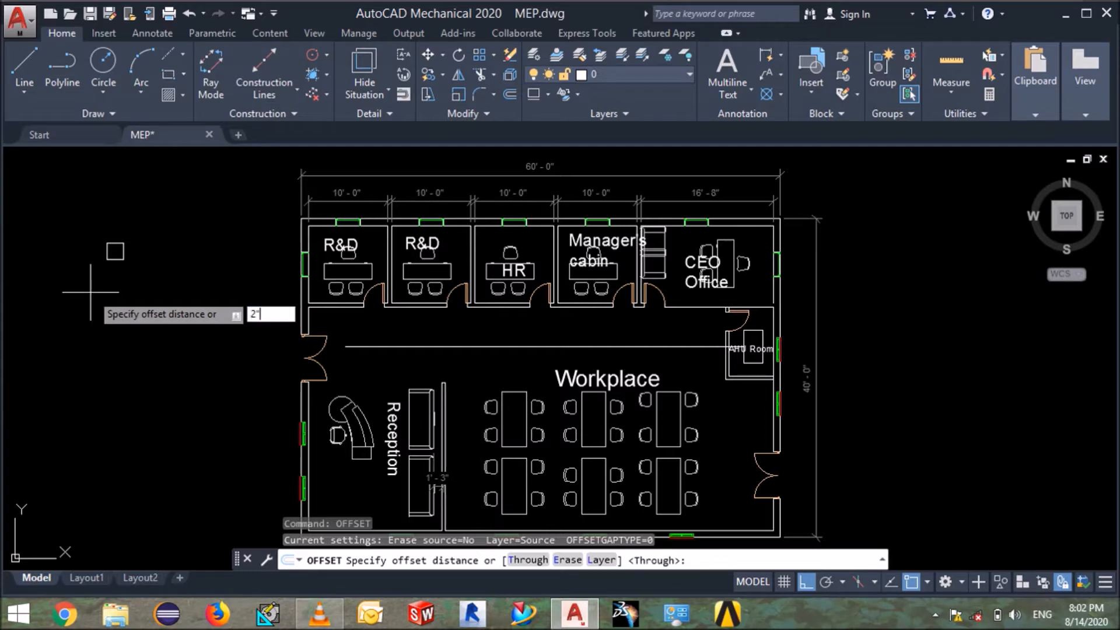
type("\"")
key("Return")
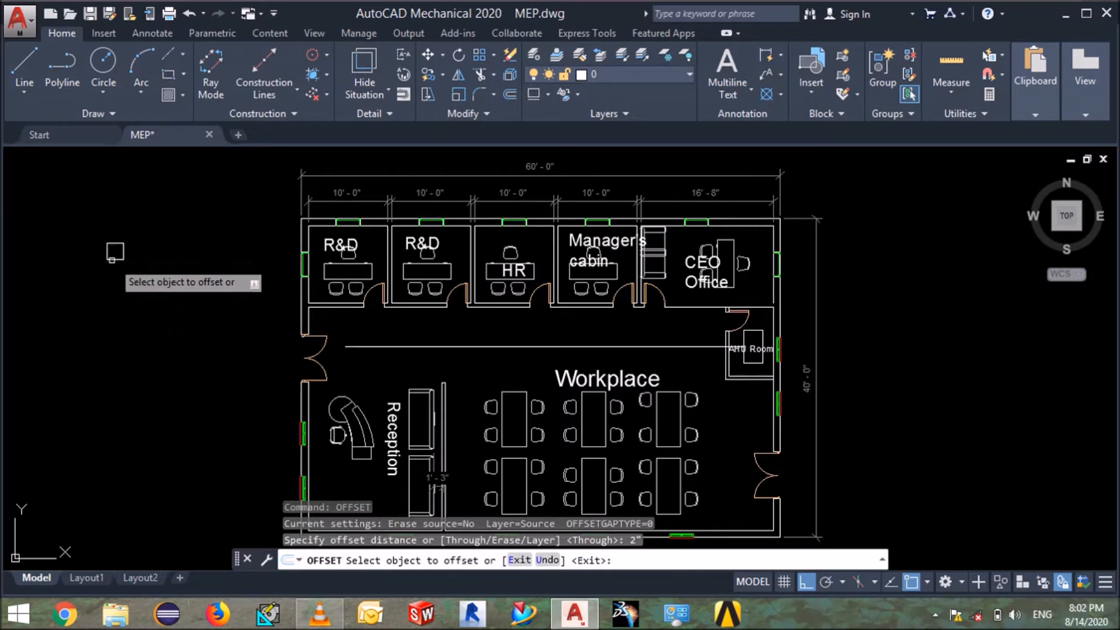
left_click(114, 251)
left_click(114, 252)
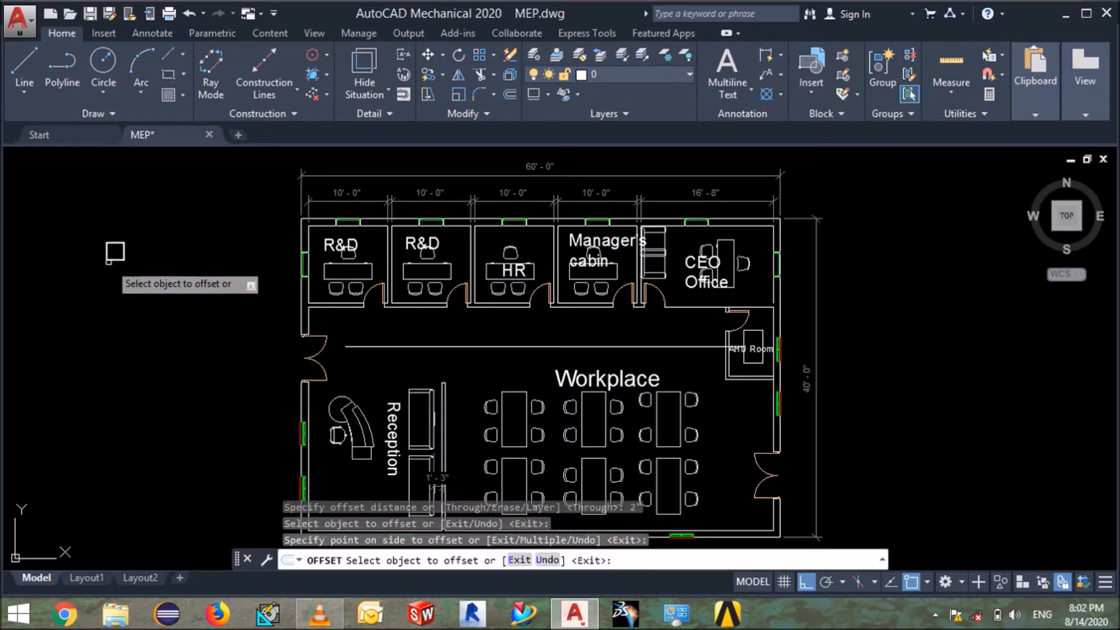
key("Escape")
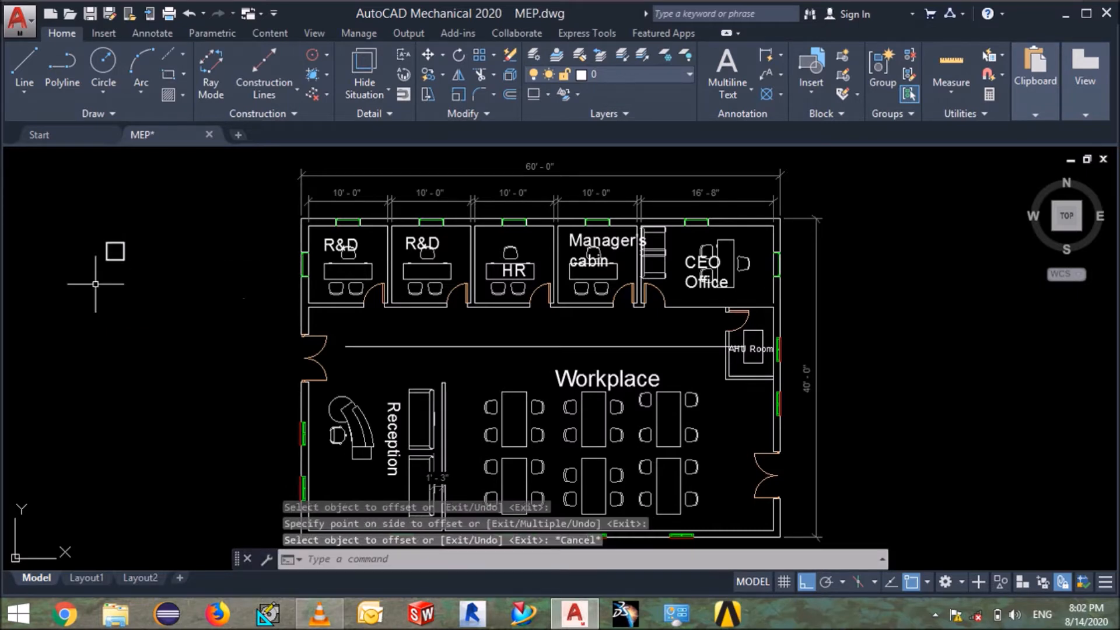
Offset the 2' square inward three times in succession at 2" spacing to form three nested inner squares.
type("z")
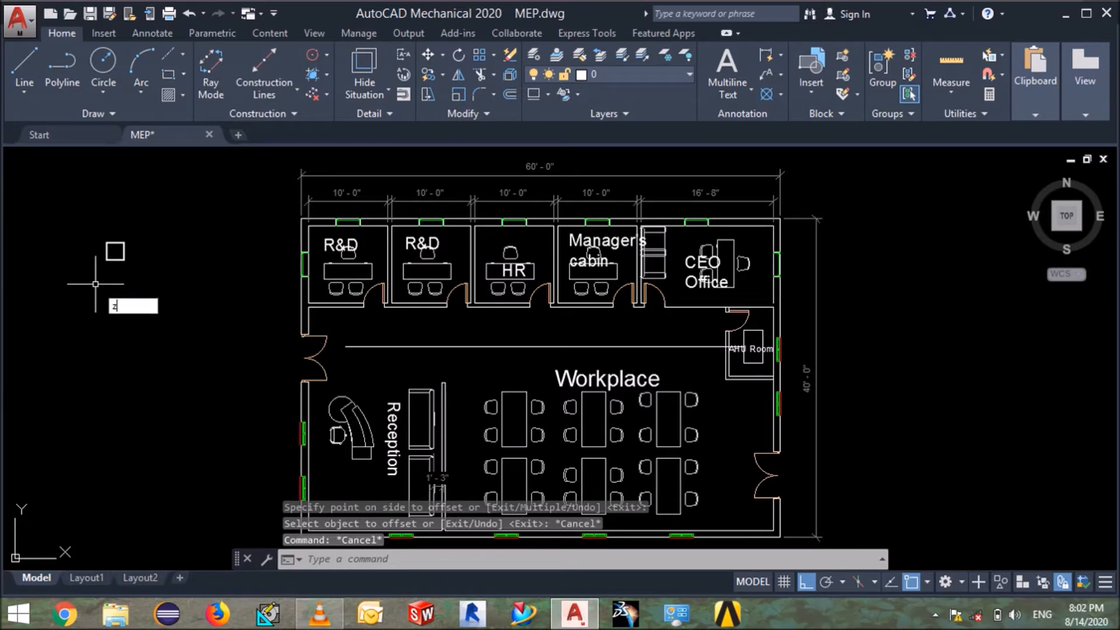
key("Return")
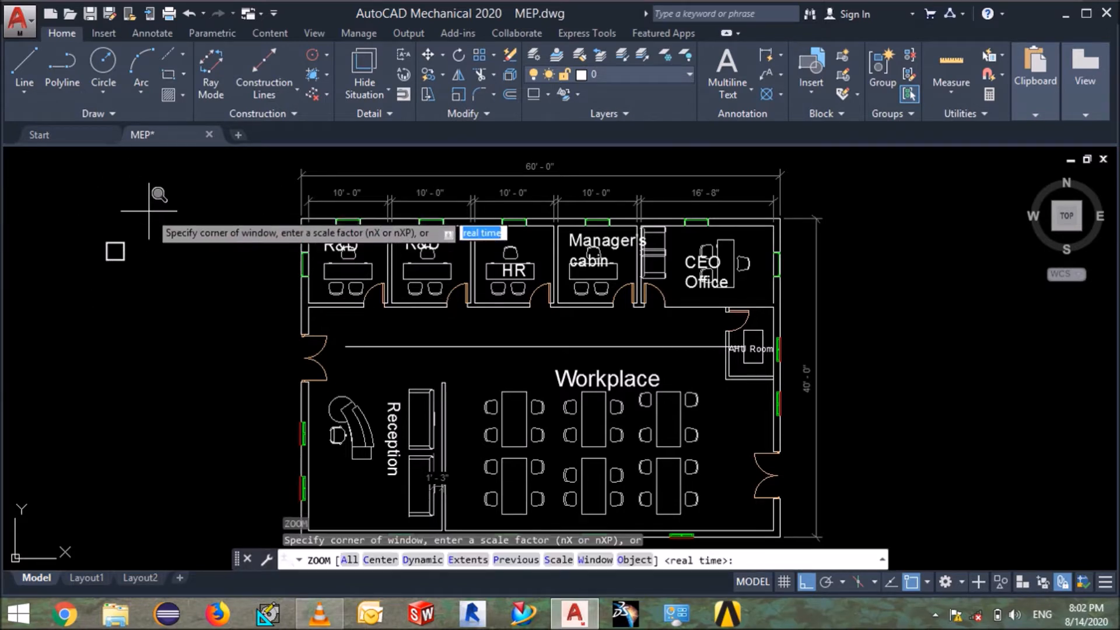
left_click(149, 211)
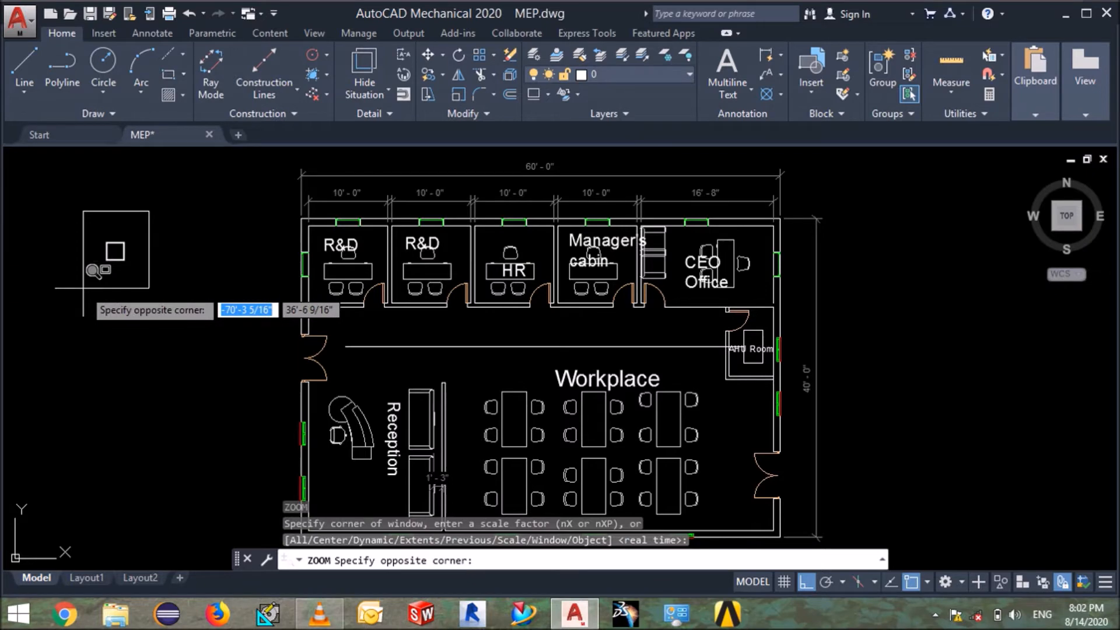
left_click(83, 288)
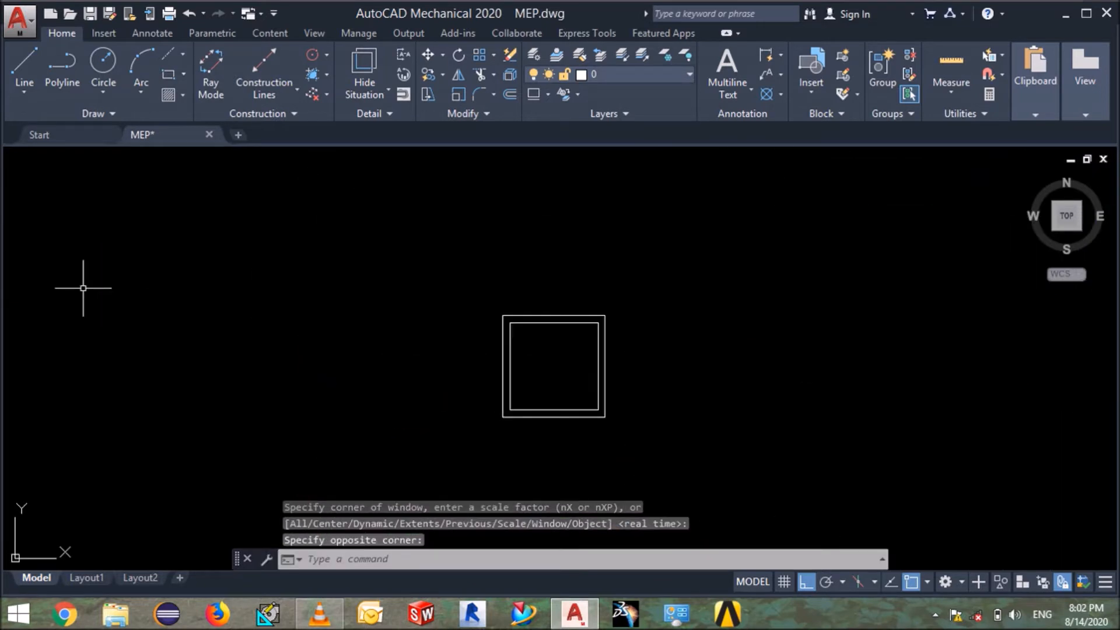
key("Escape")
type("o")
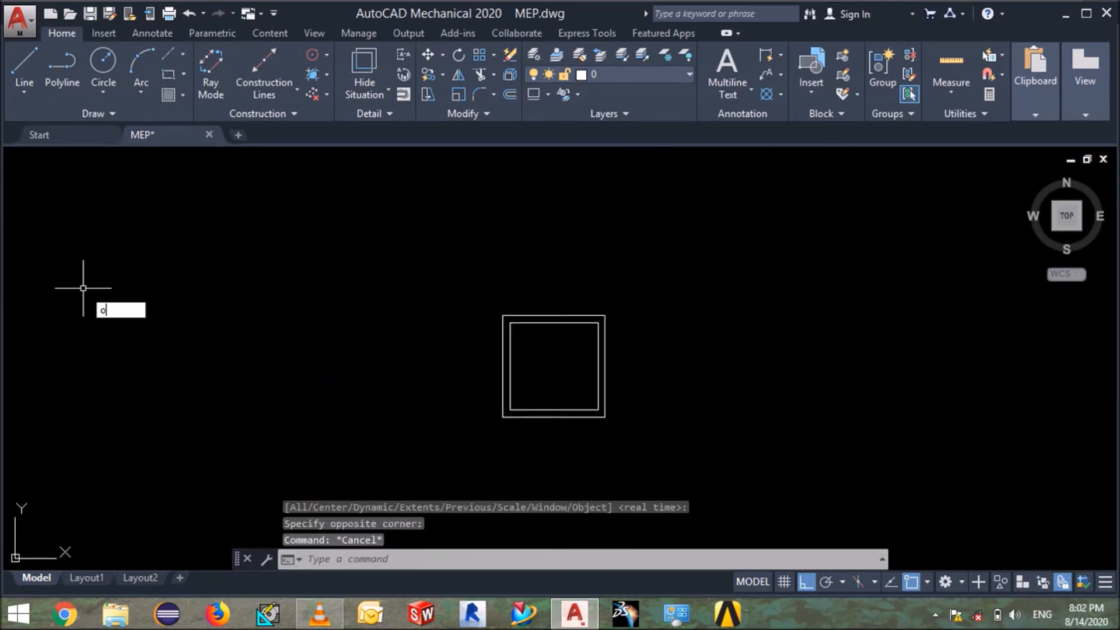
key("Return")
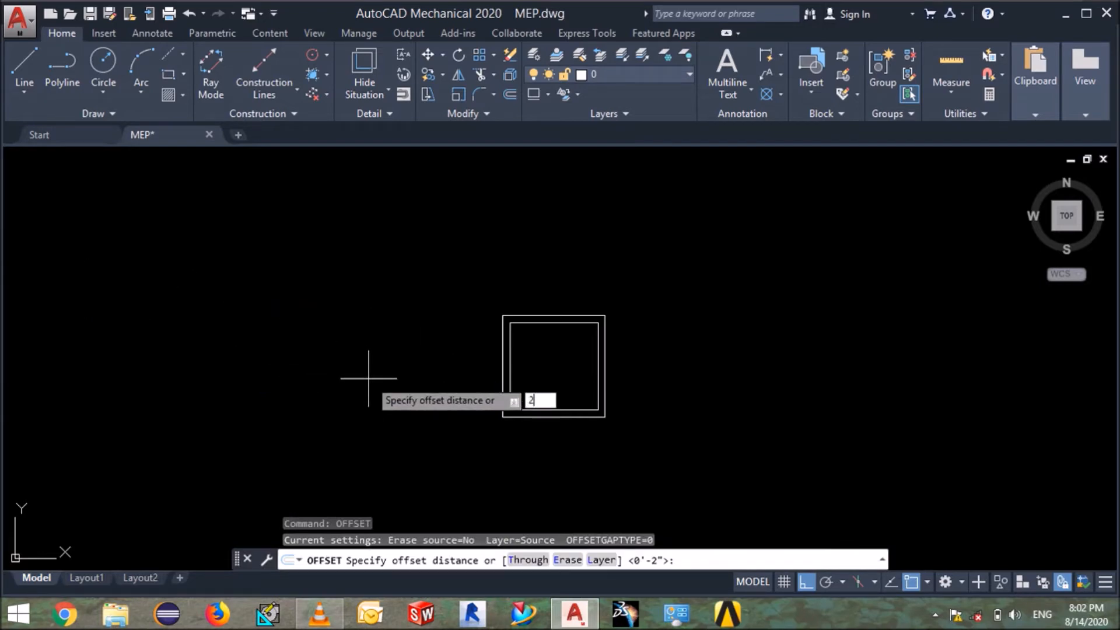
key("Return")
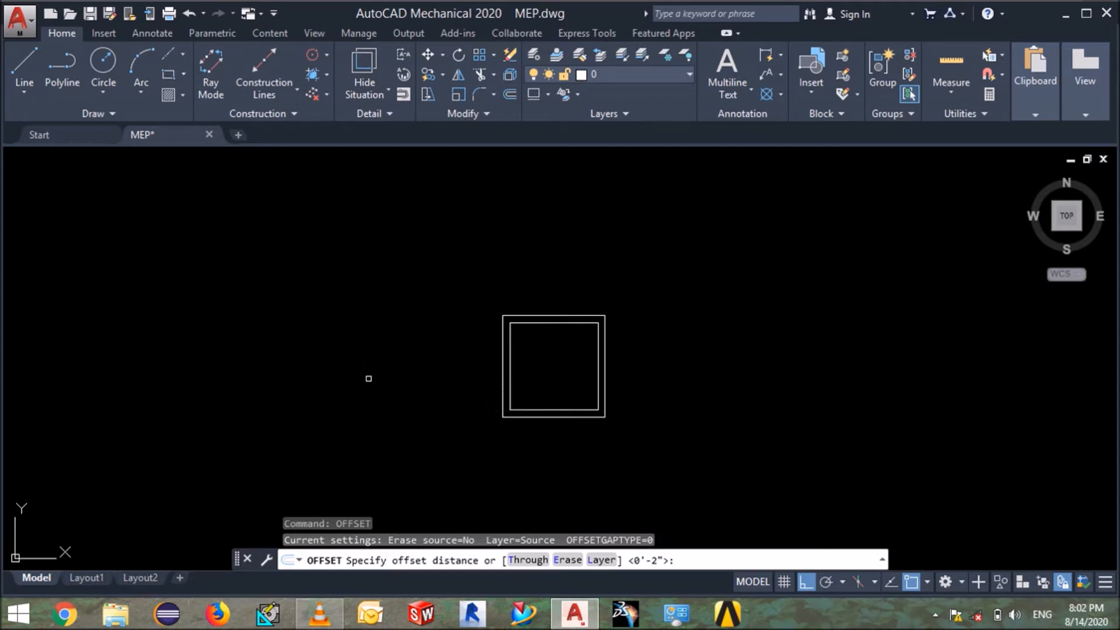
left_click(569, 408)
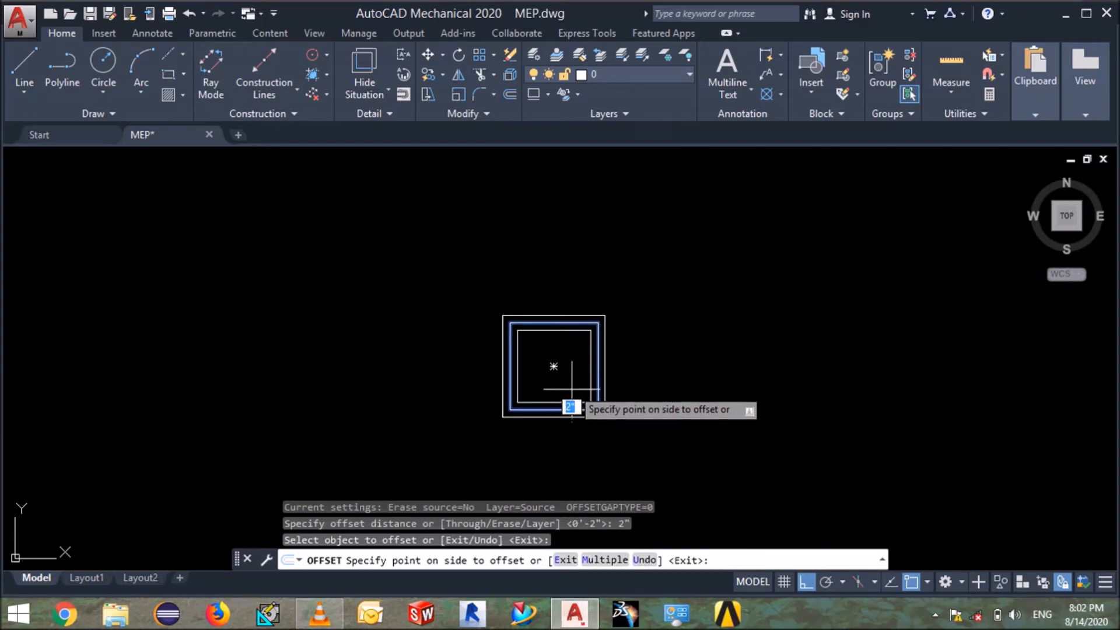
left_click(570, 387)
left_click(564, 402)
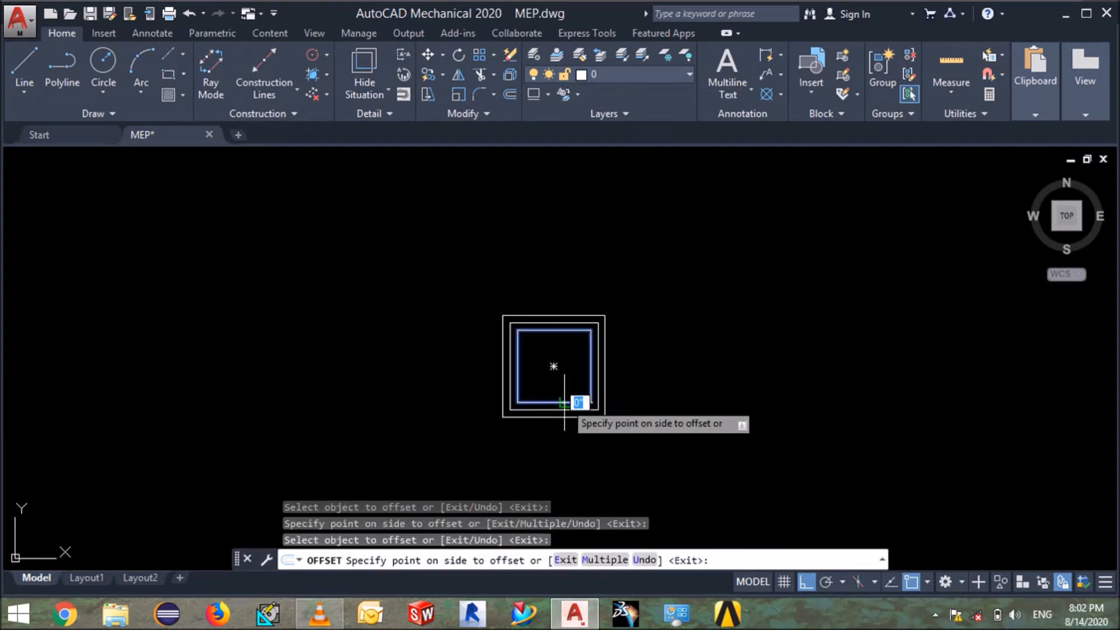
left_click(565, 372)
left_click(559, 394)
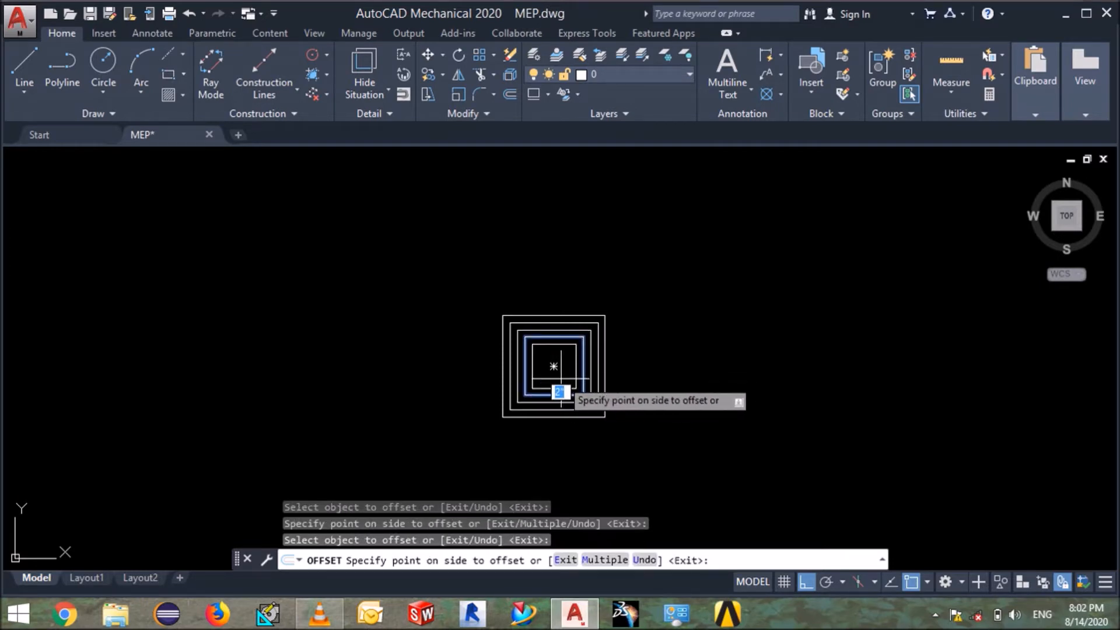
left_click(561, 380)
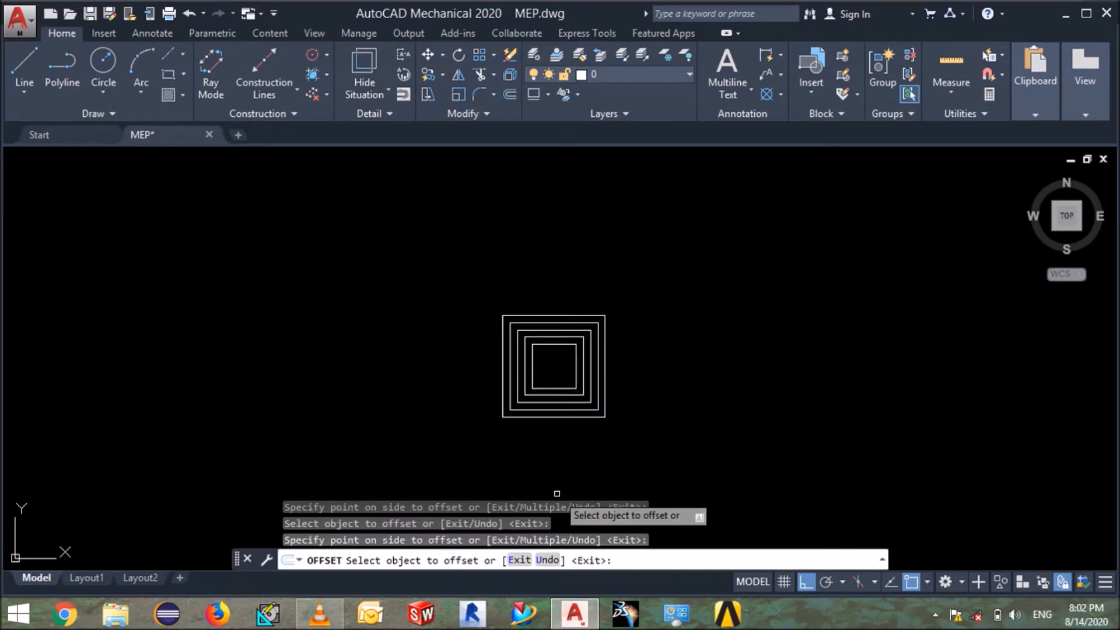
key("Escape")
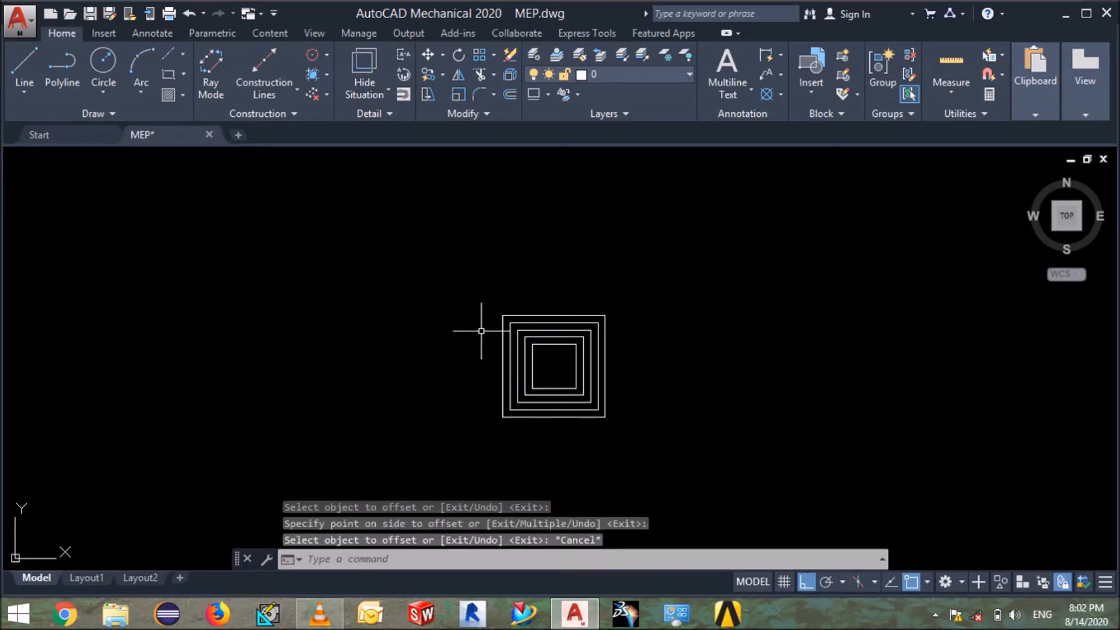
Draw a short horizontal line westward from the midpoint of the outermost square's west side.
type("l")
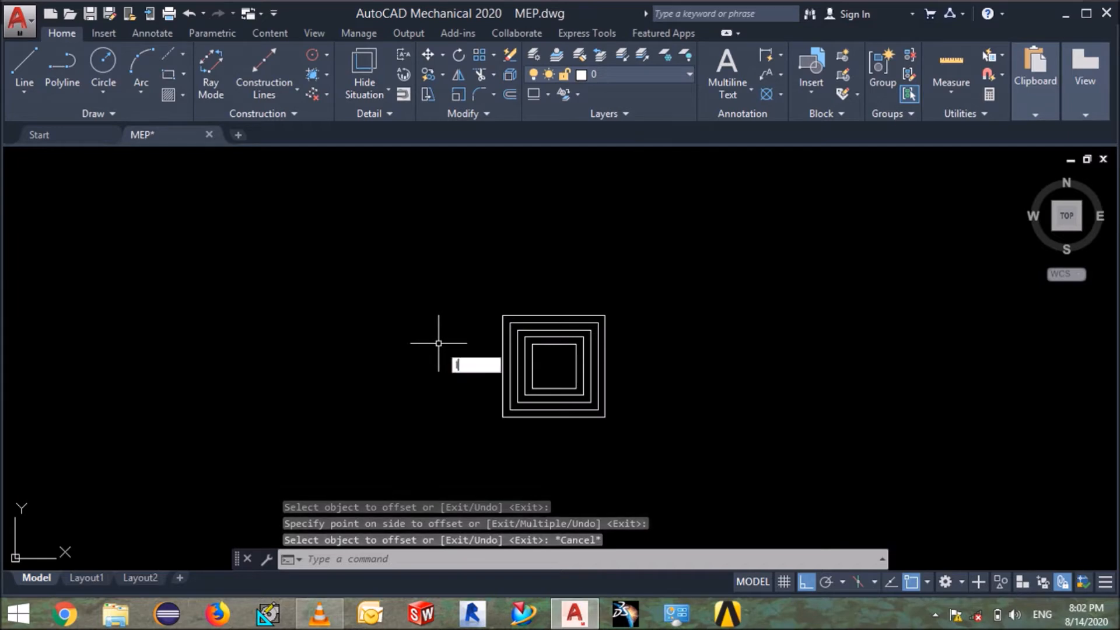
key("Return")
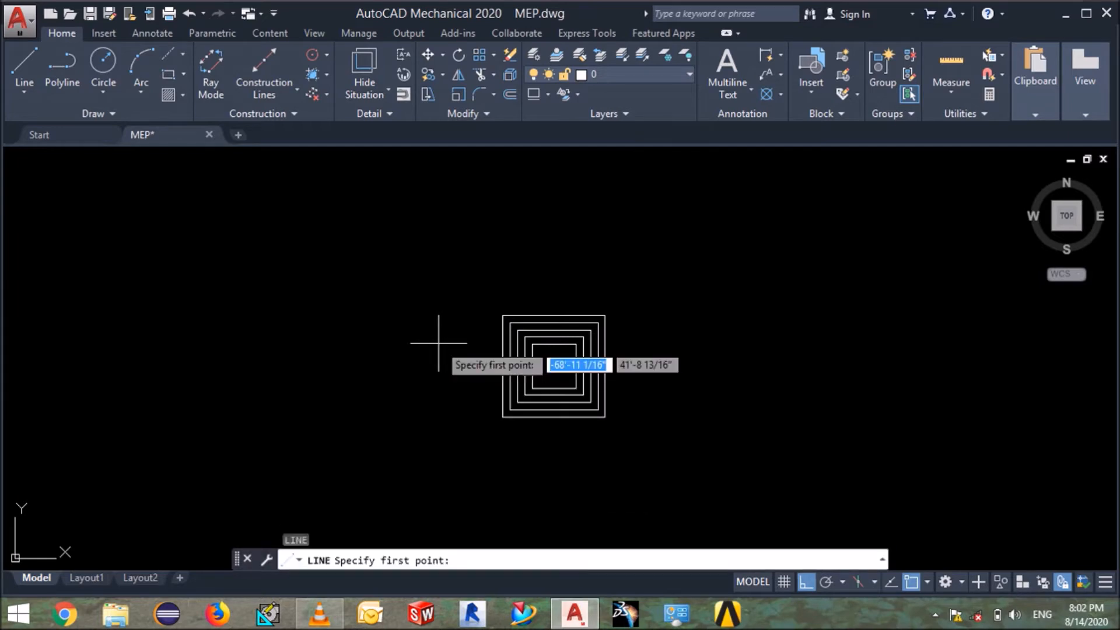
left_click(496, 367)
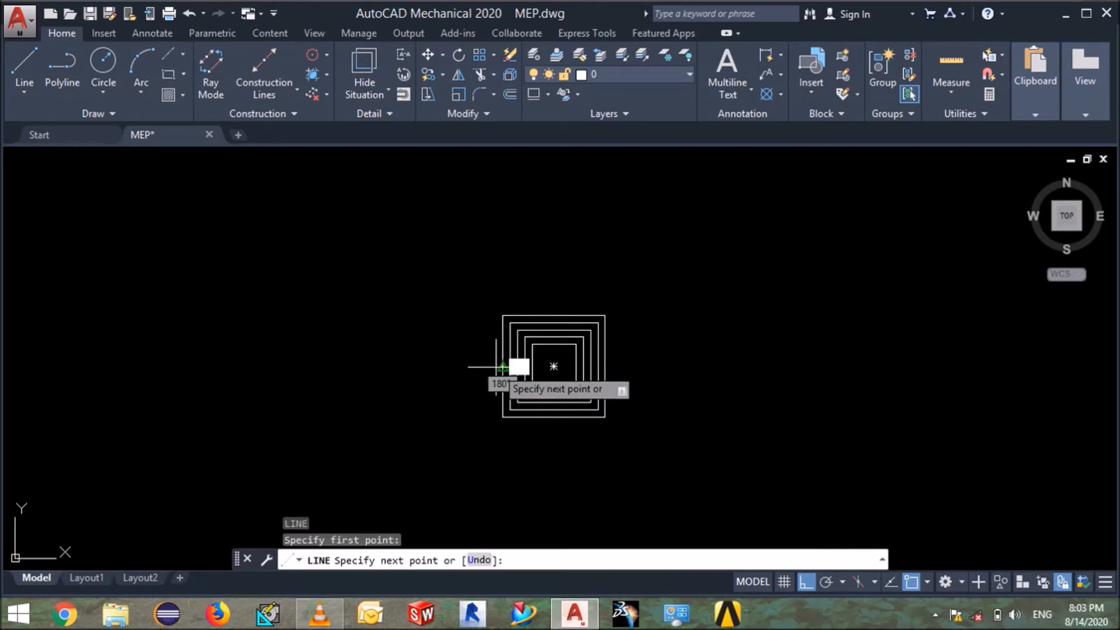
left_click(443, 366)
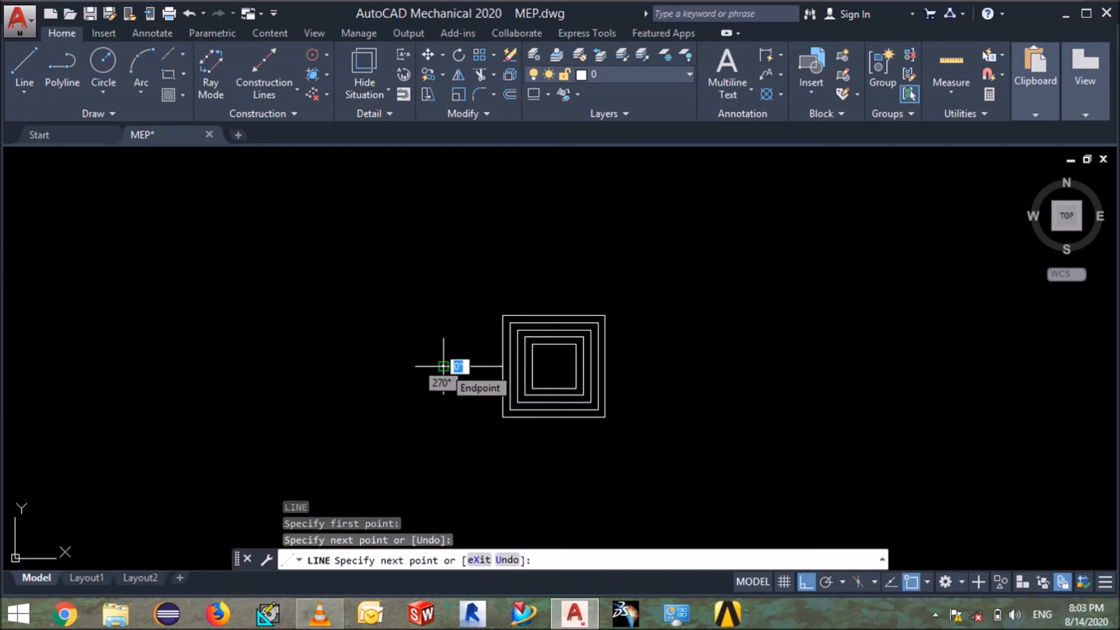
key("Escape")
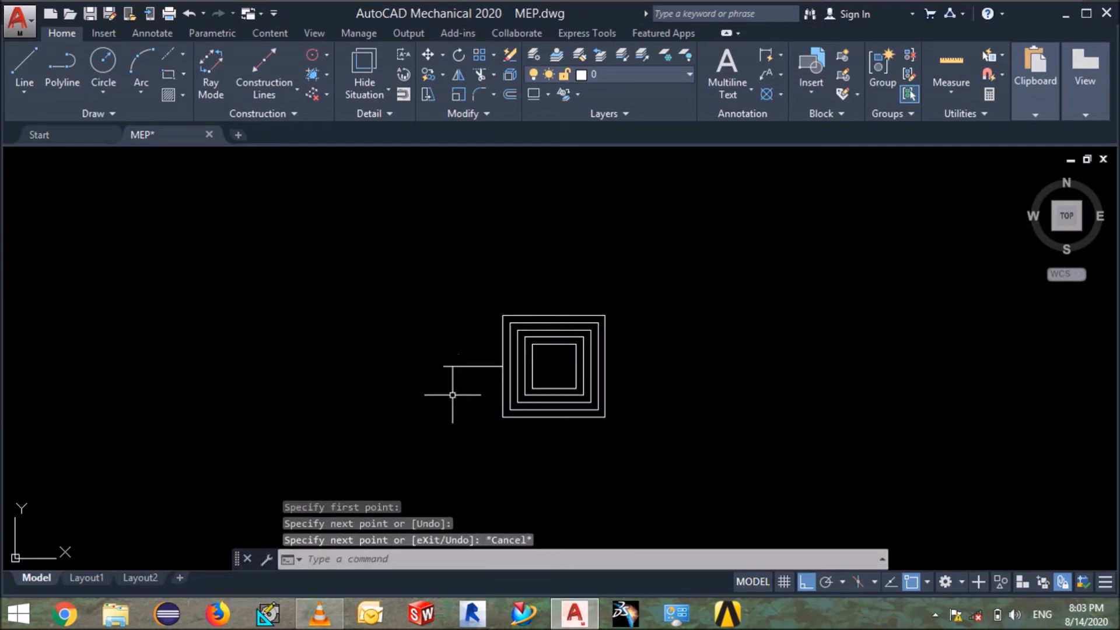
type("o")
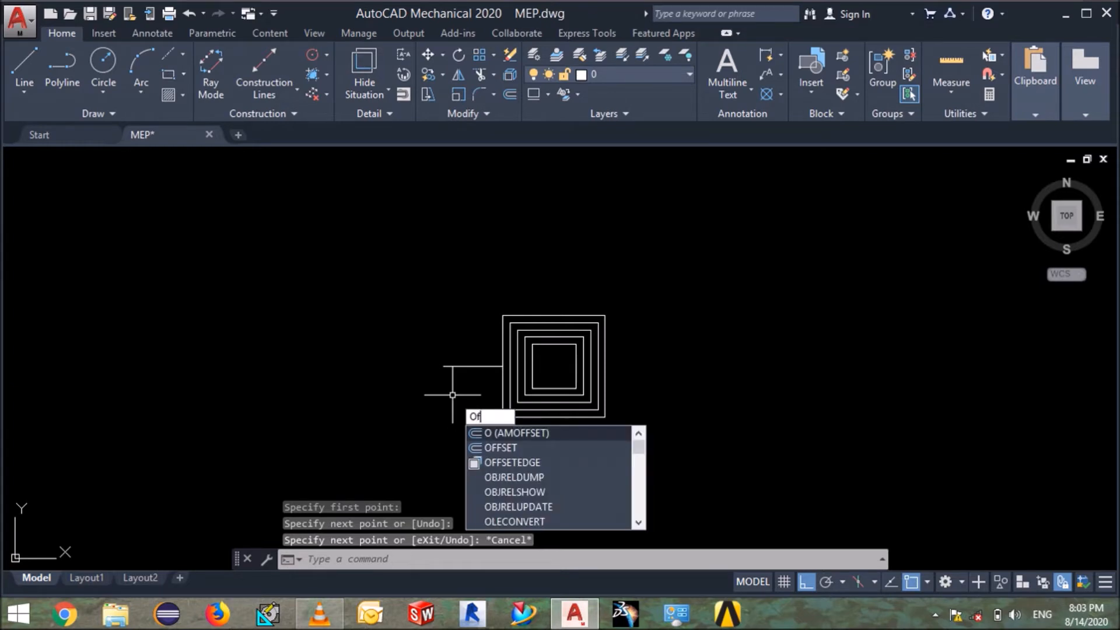
key("Return")
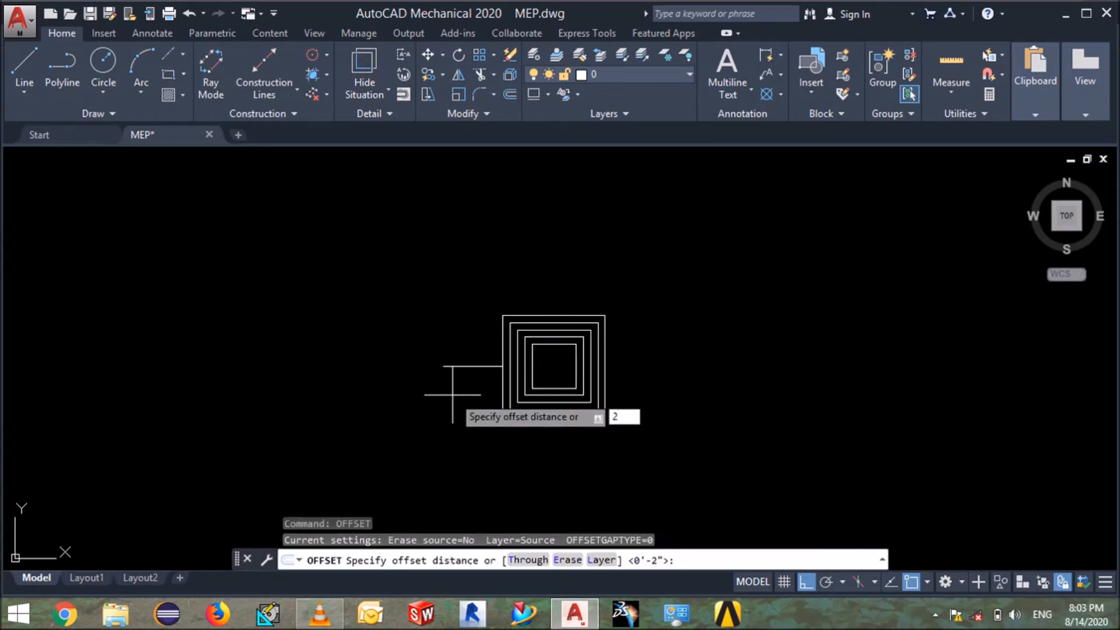
type("2\"")
key("Return")
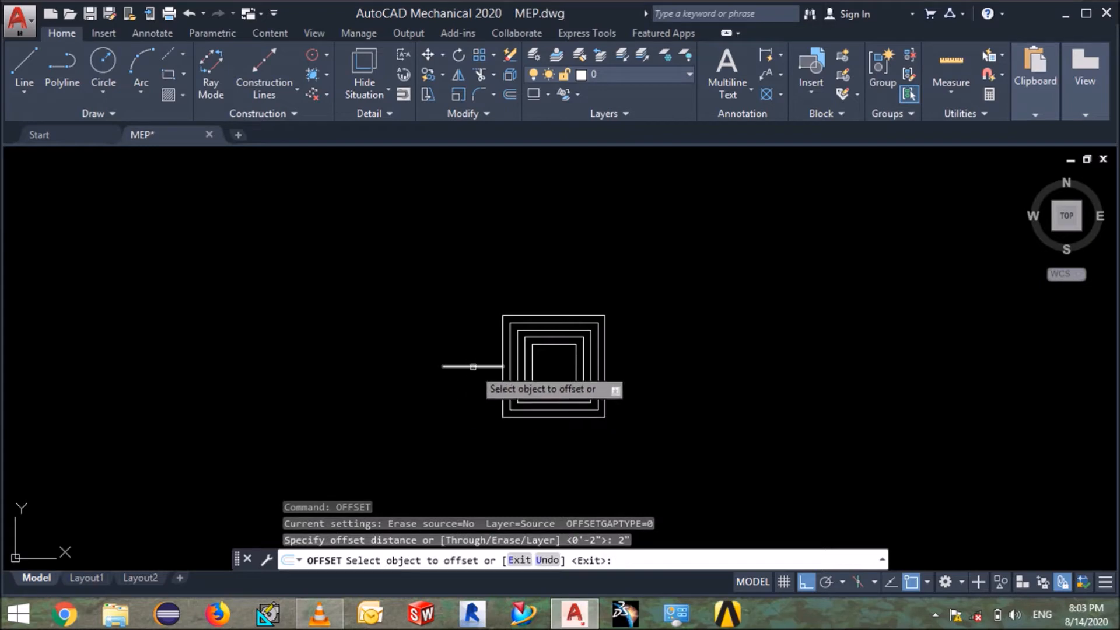
key("Escape")
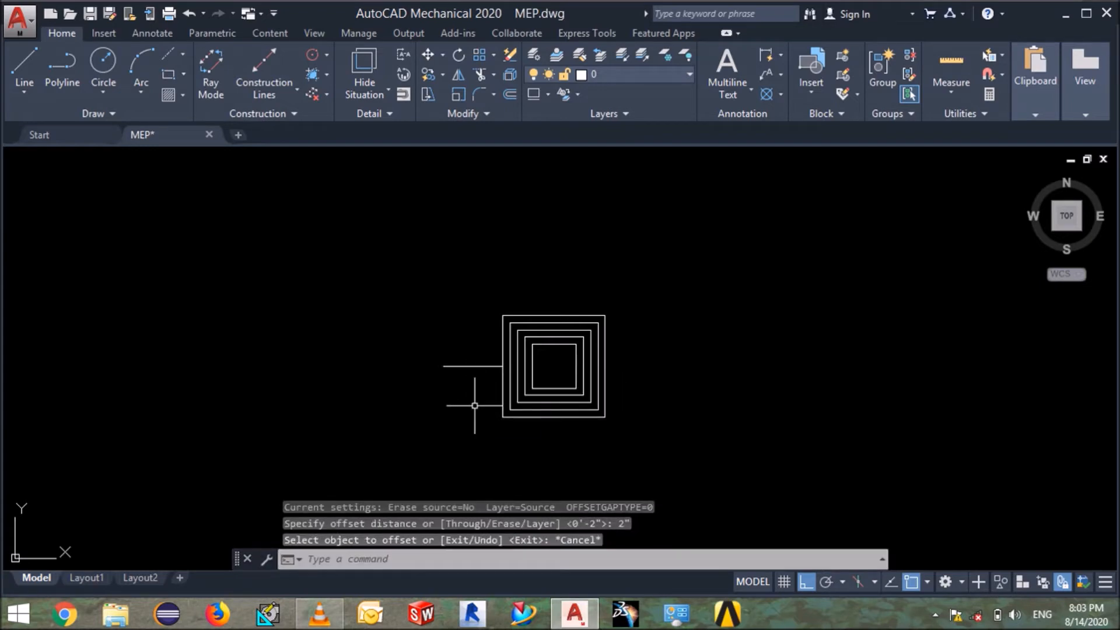
Offset the short horizontal line by 1" to its north side.
type("of")
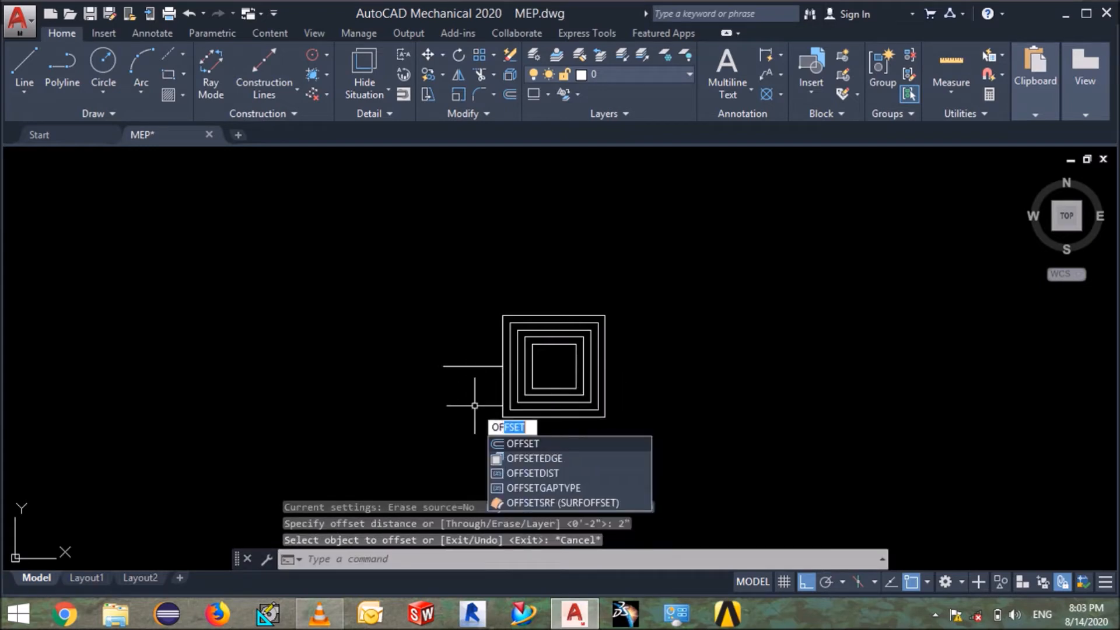
key("Return")
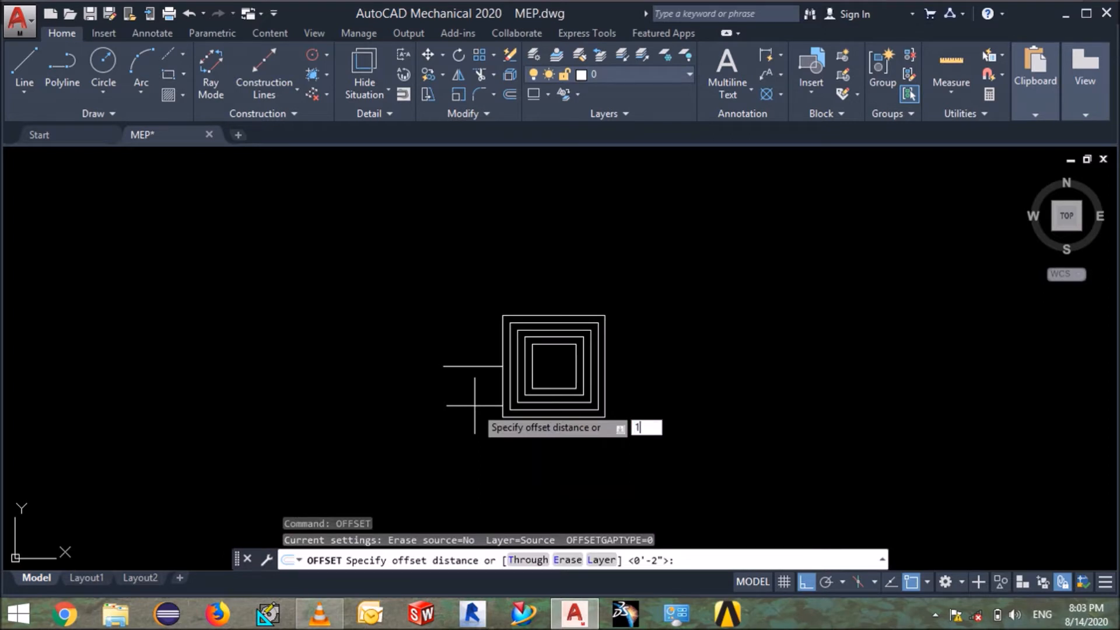
key("Return")
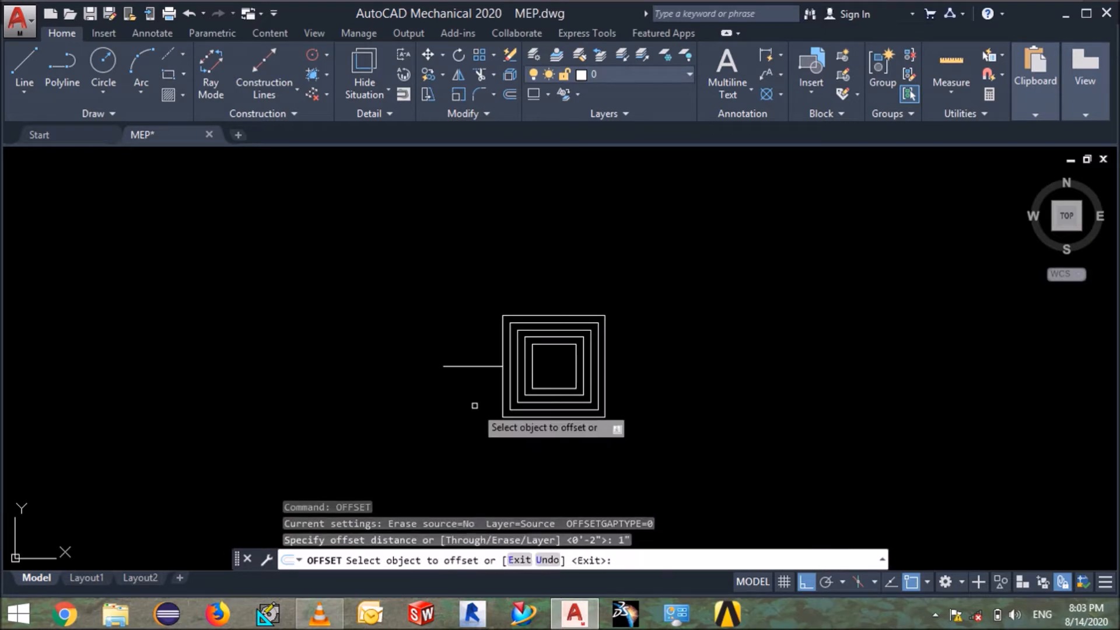
left_click(486, 366)
left_click(466, 318)
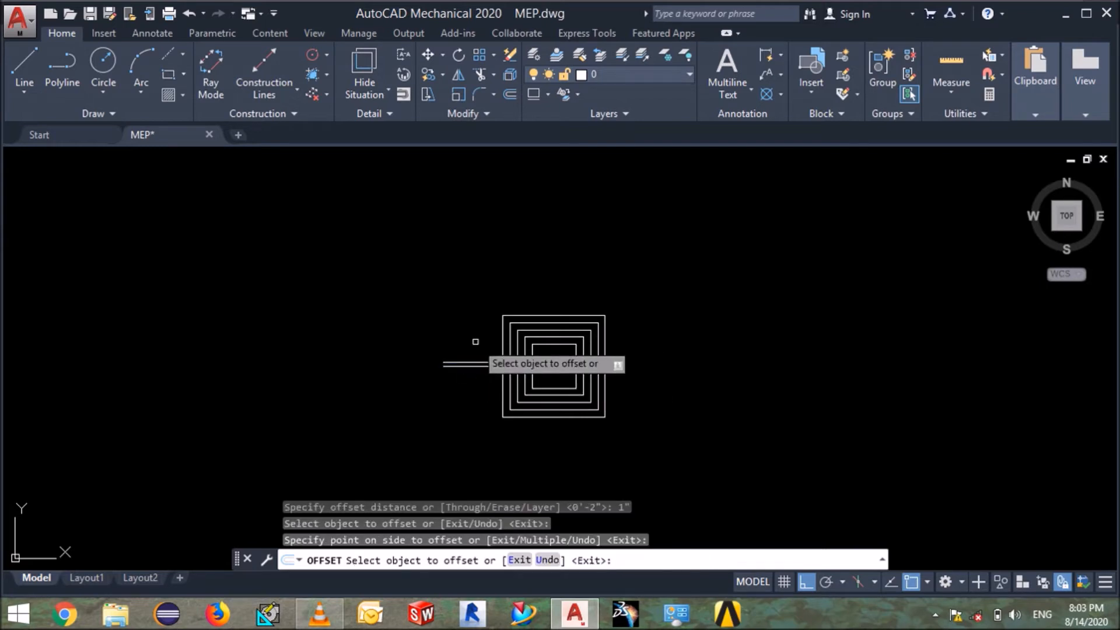
left_click(478, 369)
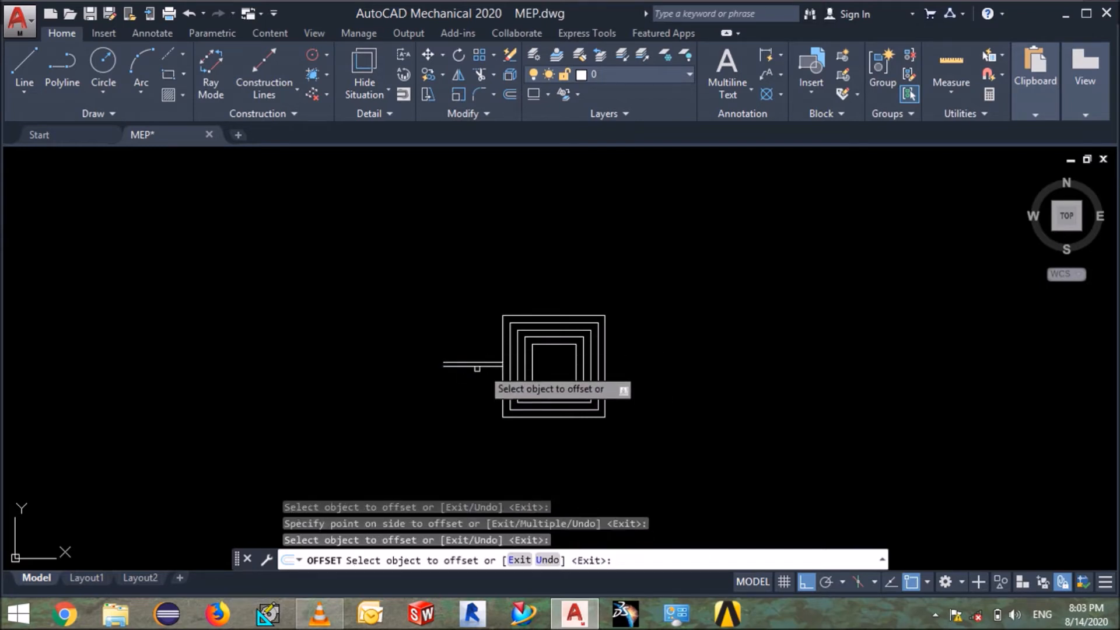
left_click(477, 367)
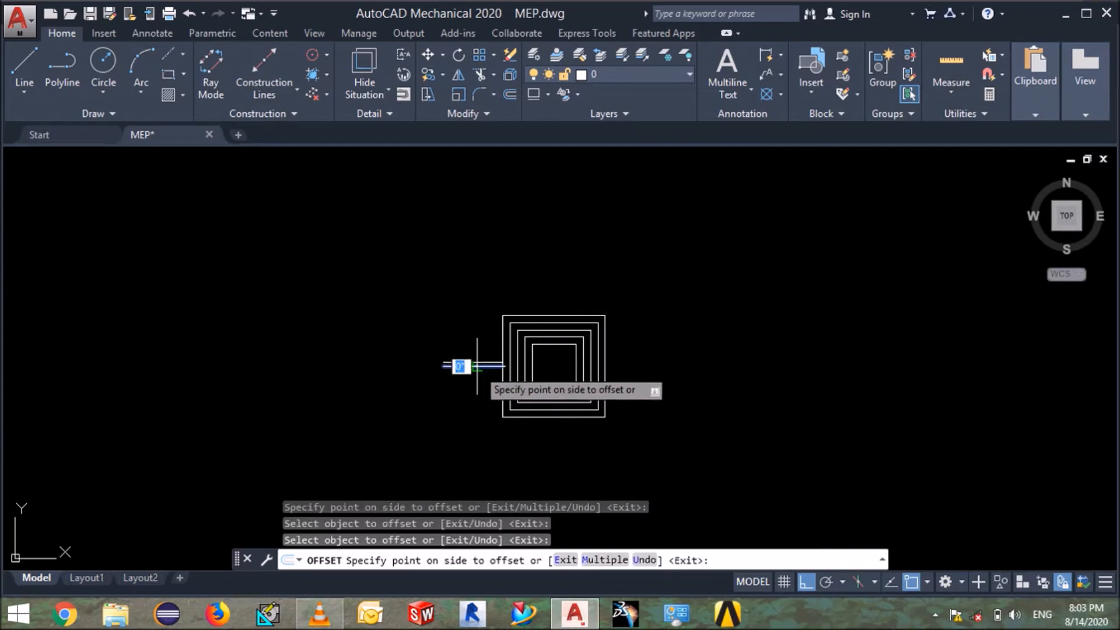
key("Escape")
key("Escape")
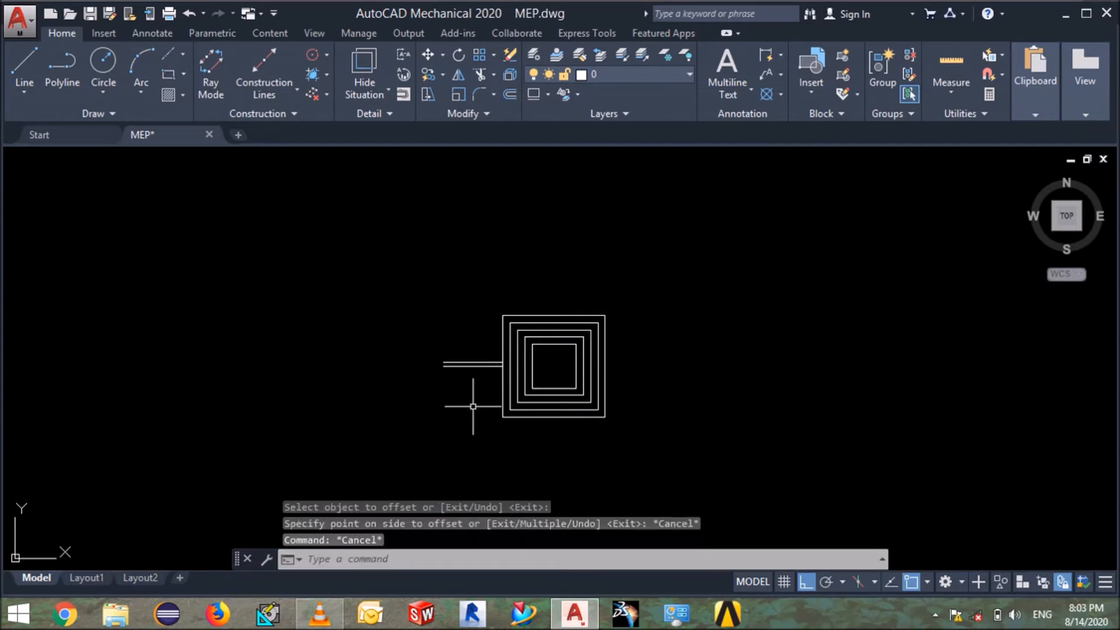
Erase the 1" offset copy north of the short horizontal line.
left_click(453, 364)
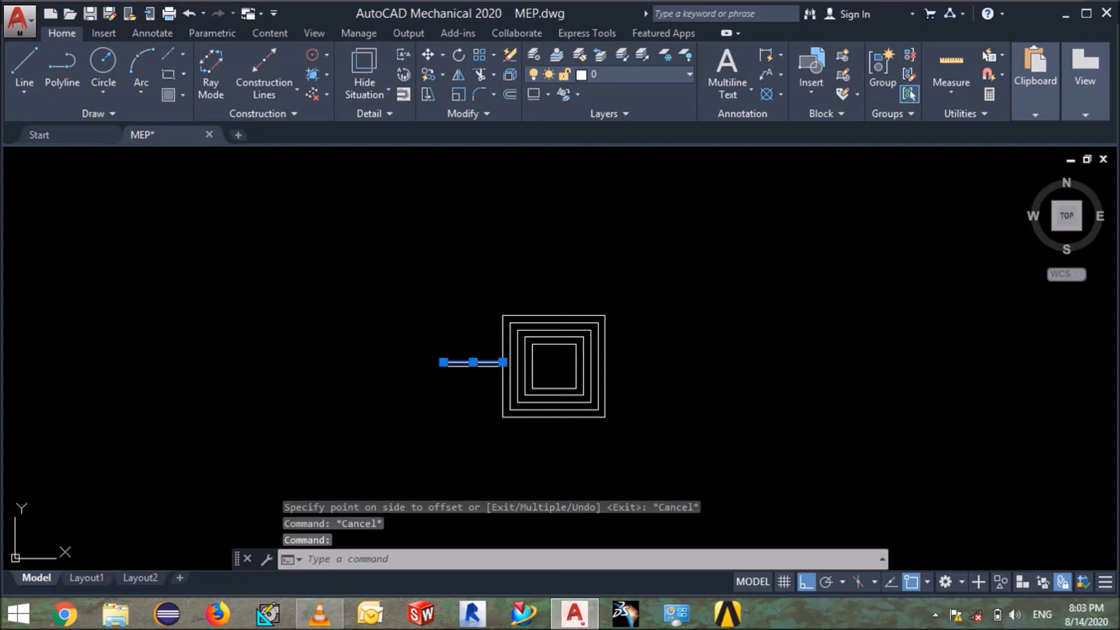
key("Delete")
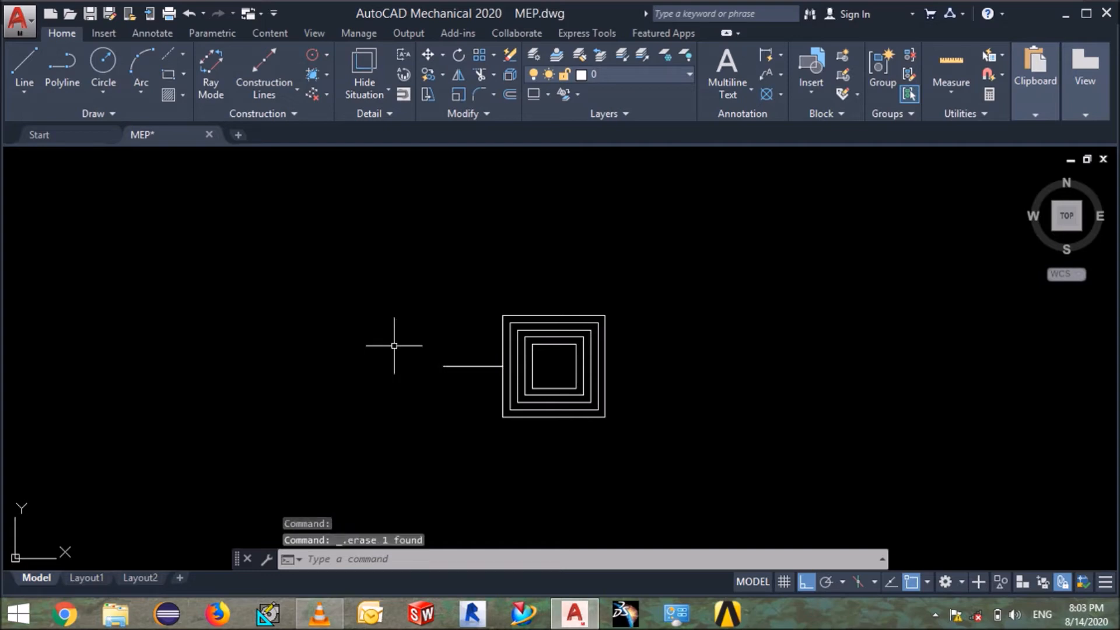
Offset the short horizontal line west of the nested squares by 2" to both its north and south sides.
type("off")
key("Return")
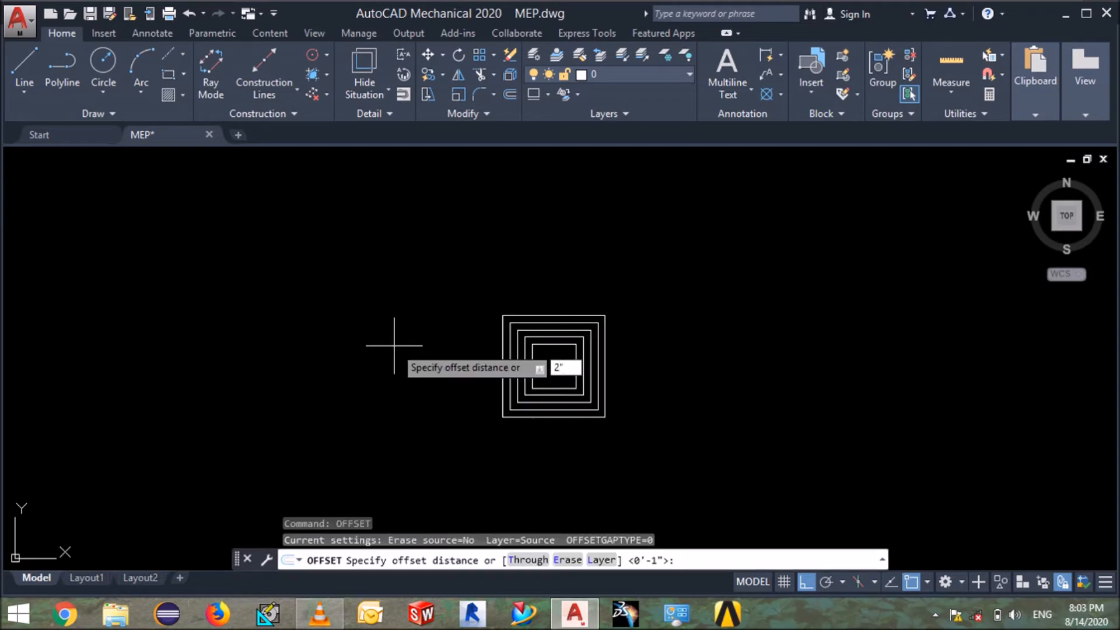
type("2\"")
key("Return")
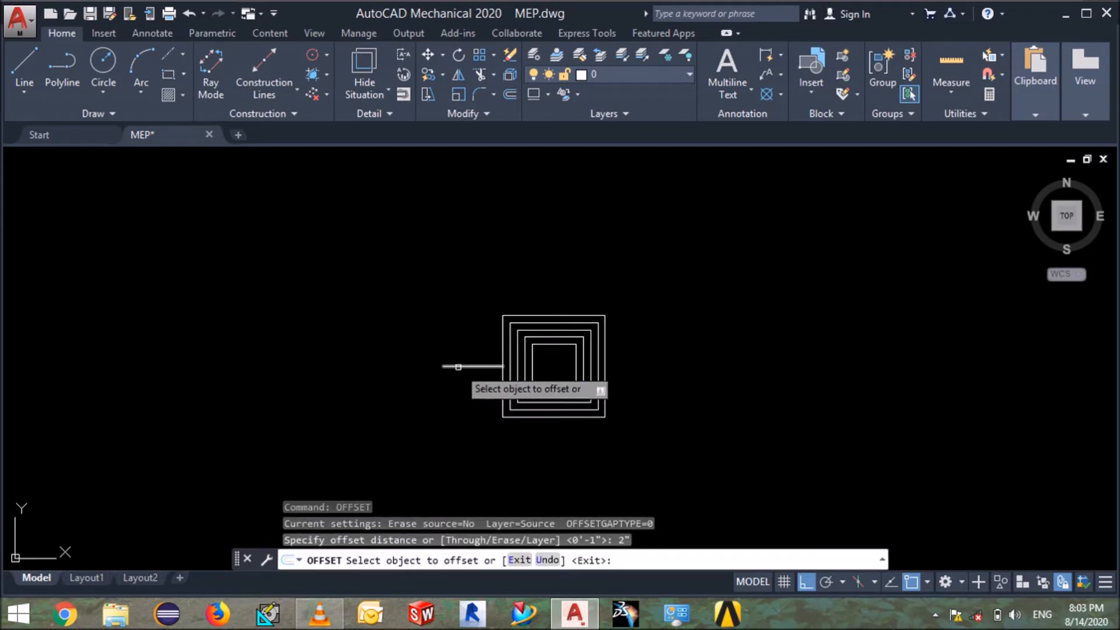
left_click(458, 366)
left_click(455, 338)
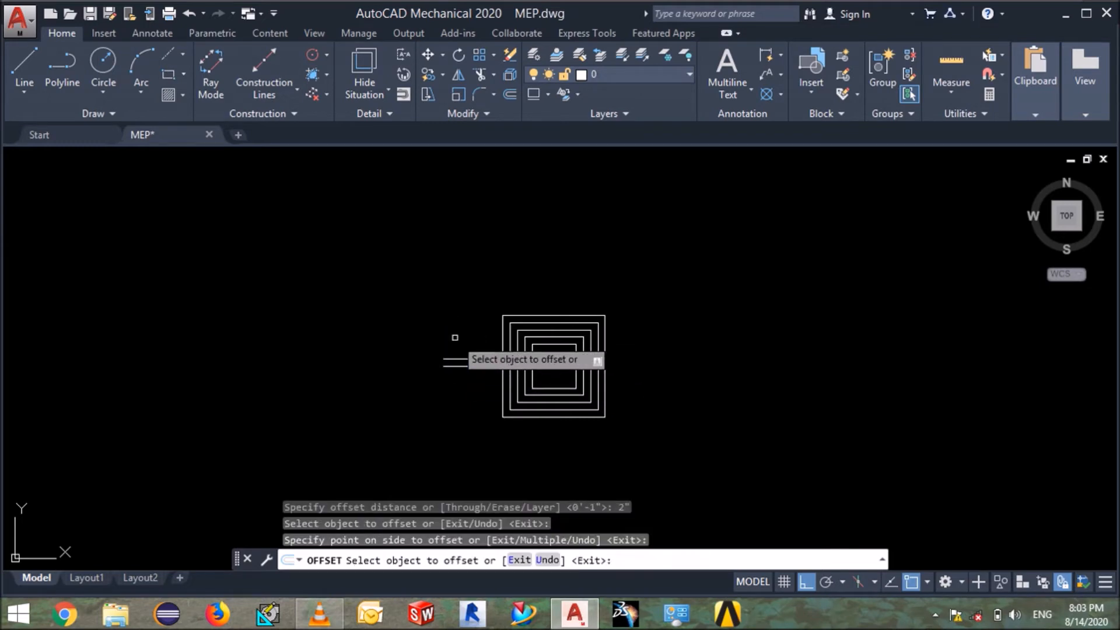
left_click(467, 367)
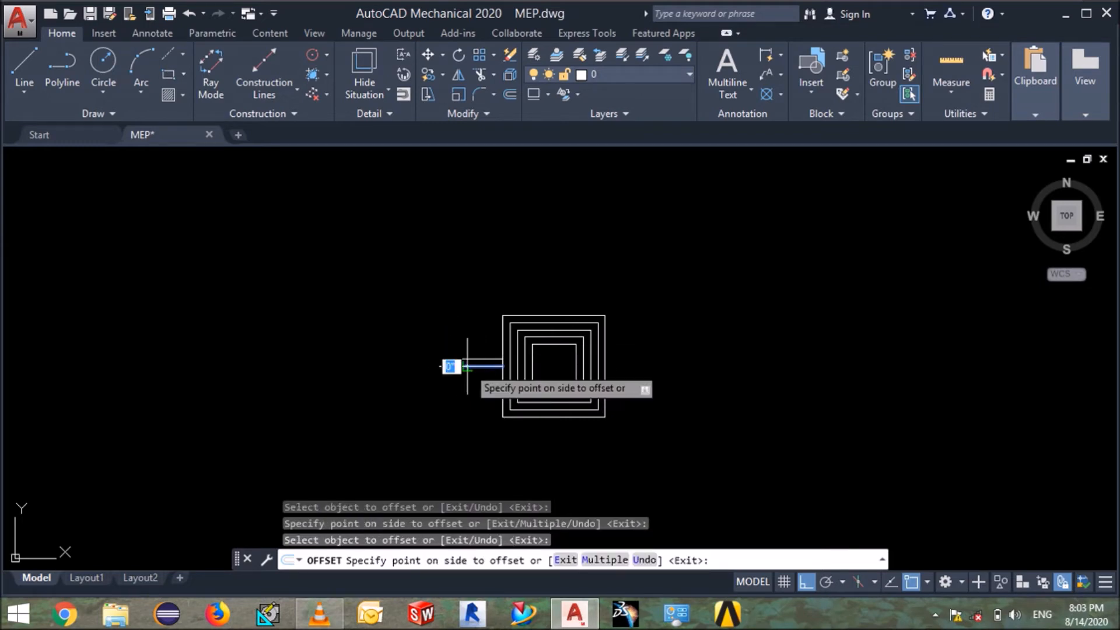
left_click(468, 398)
key("Escape")
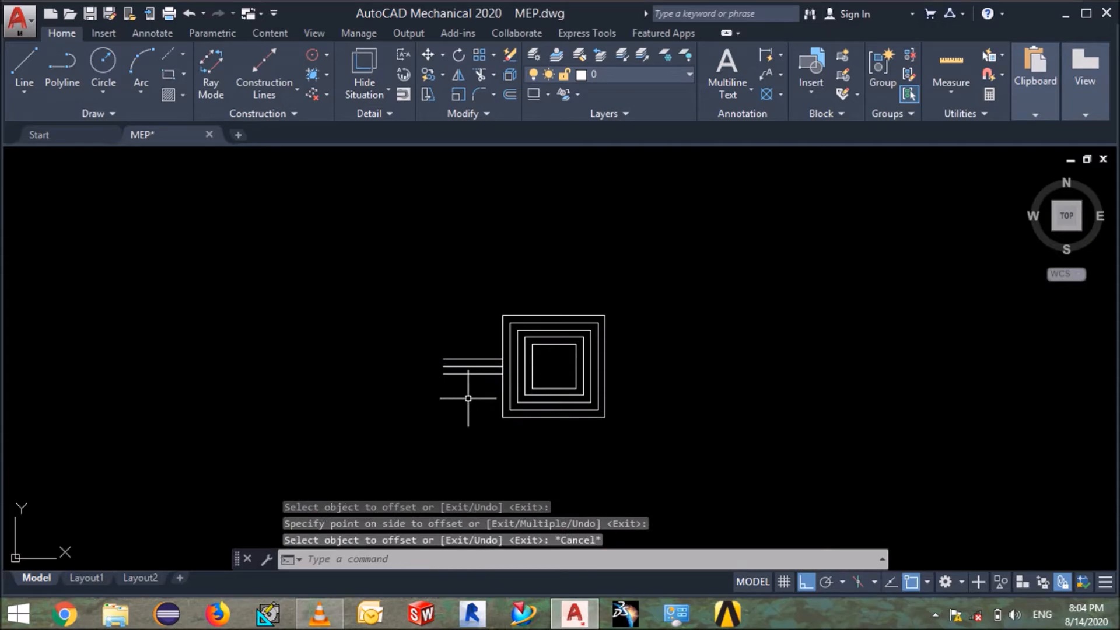
Draw the upper arrowhead half with Ortho off: a line sloping up about 29° from west of the centre line, and down vertically to the north offset line.
type("l")
key("Return")
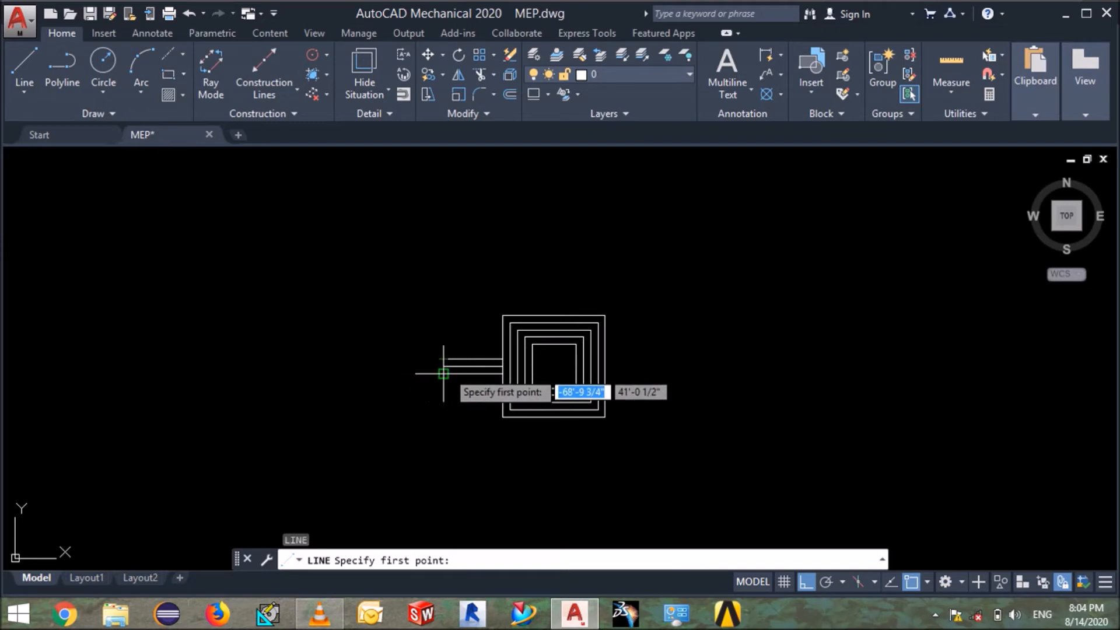
left_click(414, 366)
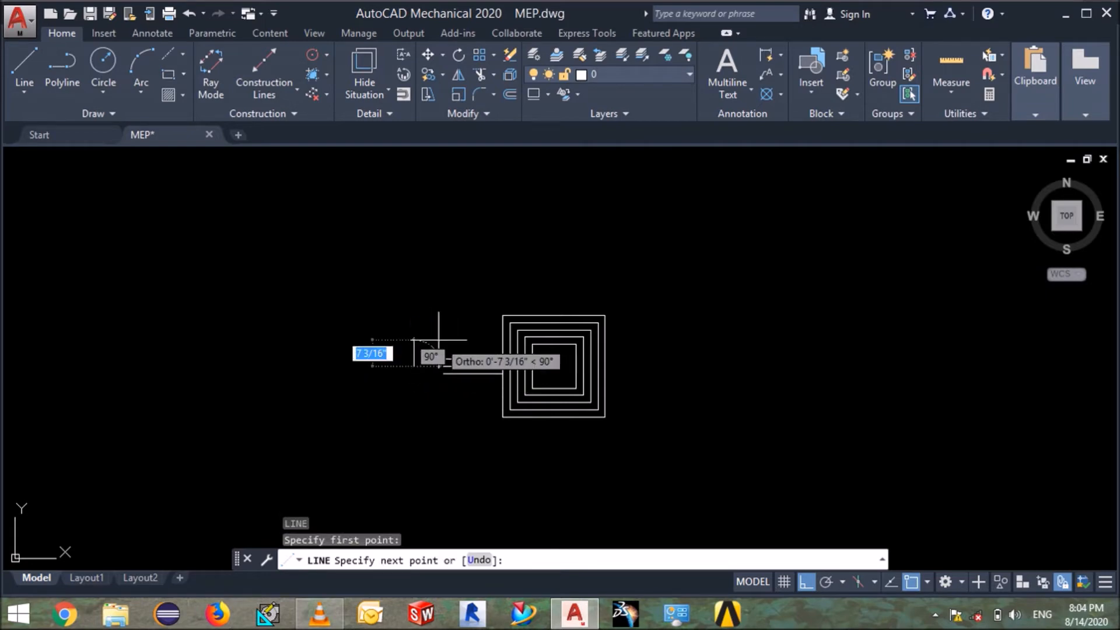
key("F8")
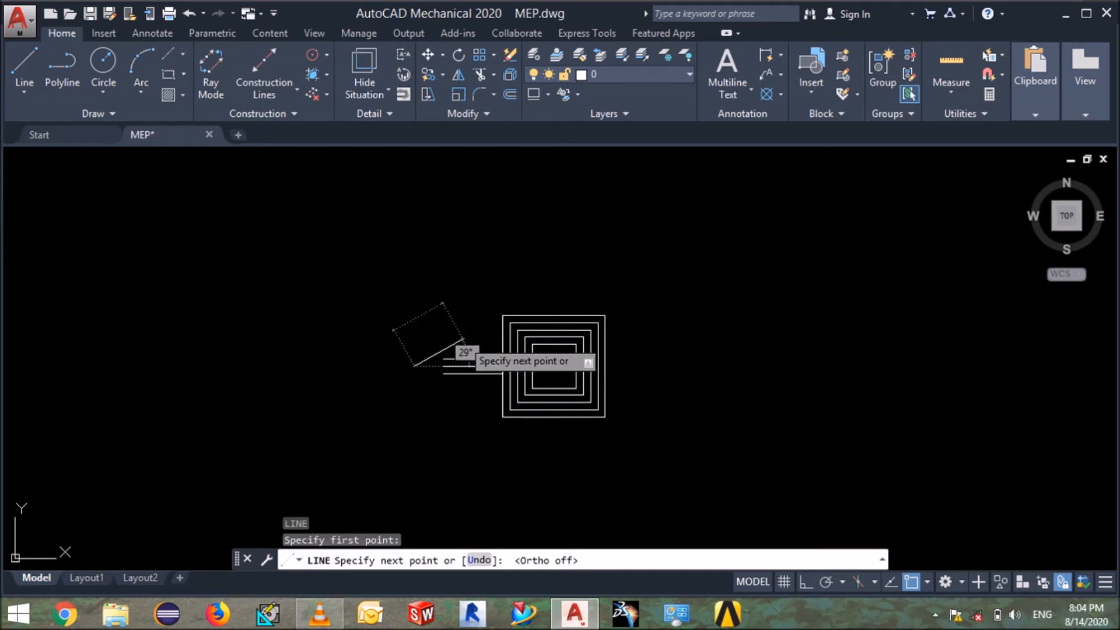
left_click(461, 342)
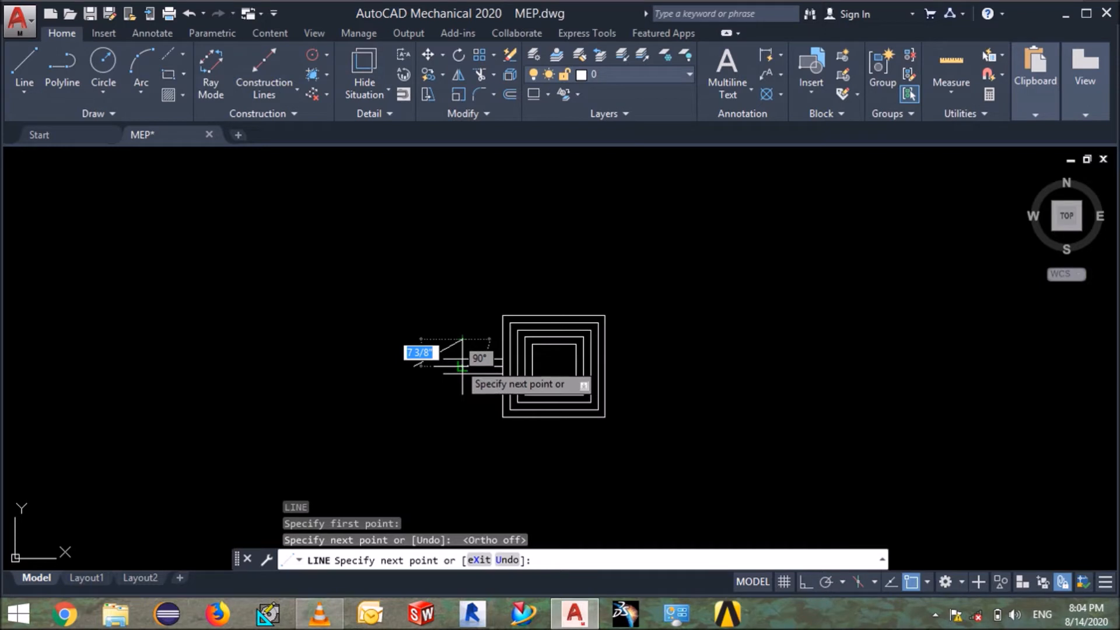
left_click(462, 359)
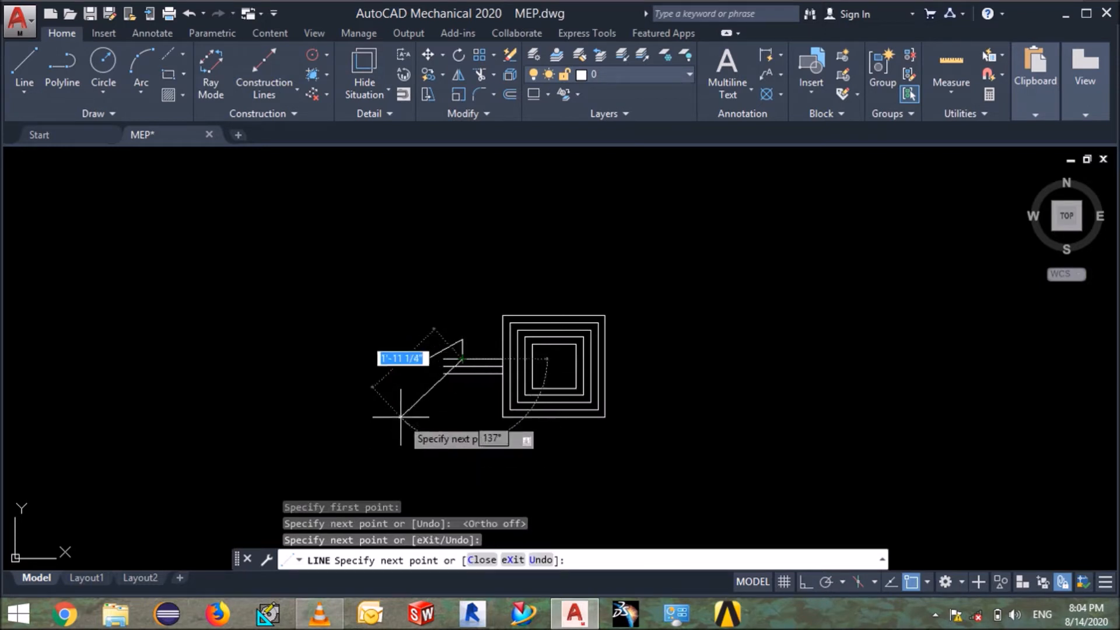
key("Escape")
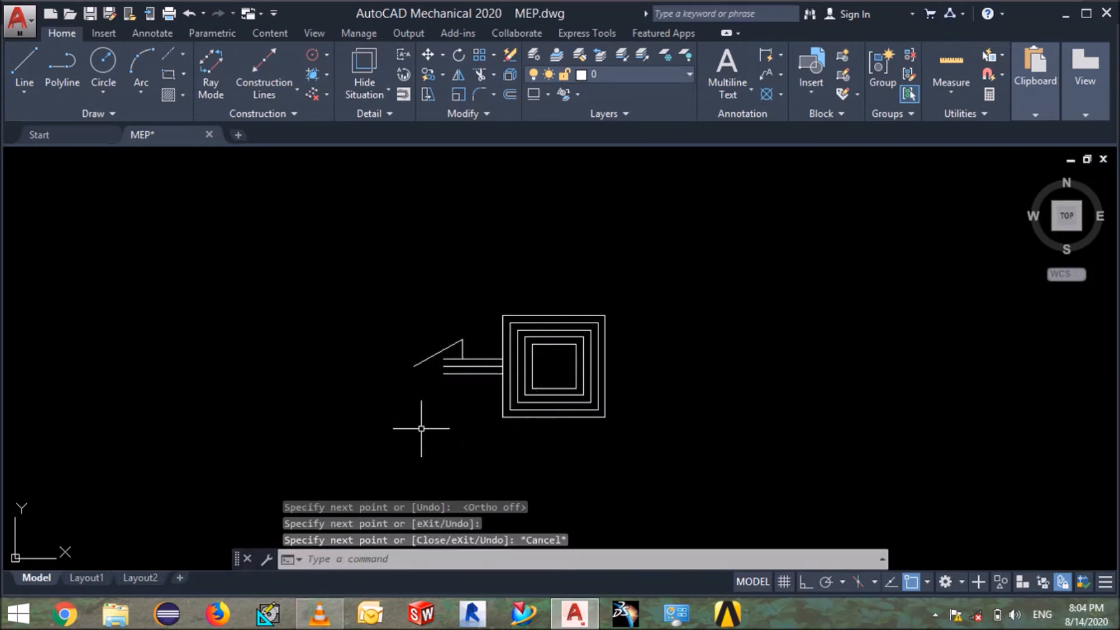
Extend the arrowhead's short vertical line down to the centre line.
type("ex")
key("Return")
key("Return")
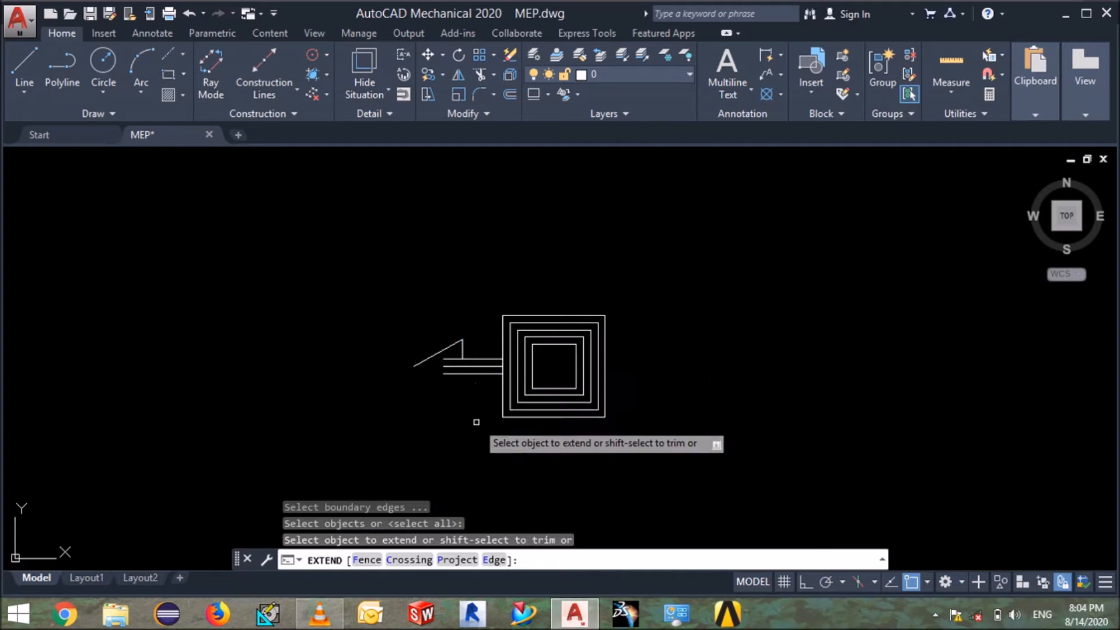
left_click(467, 340)
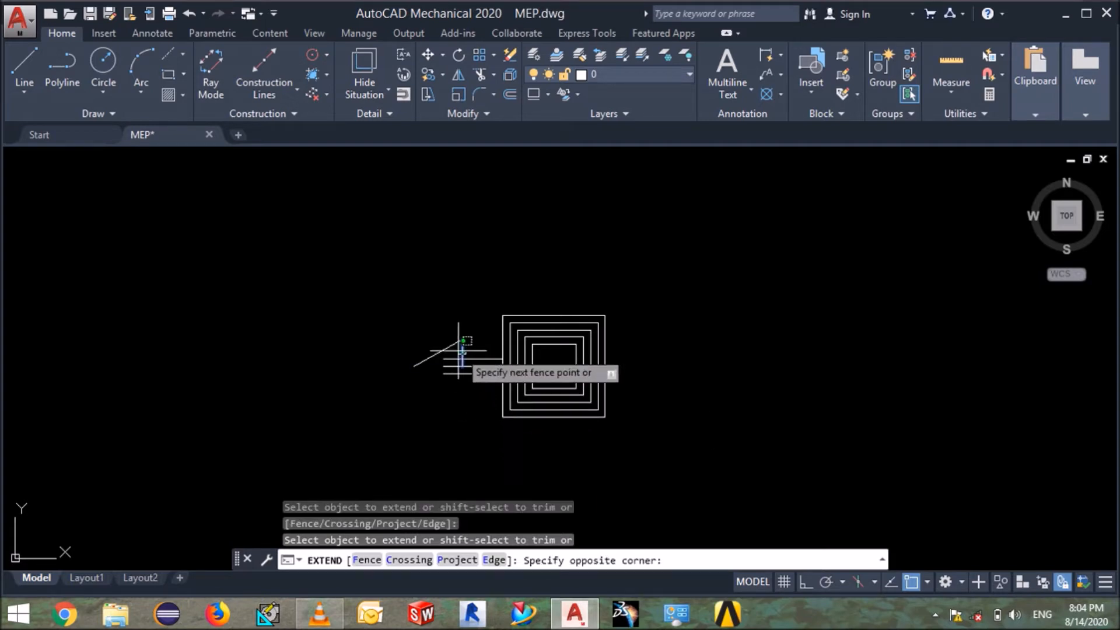
left_click(458, 357)
key("Escape")
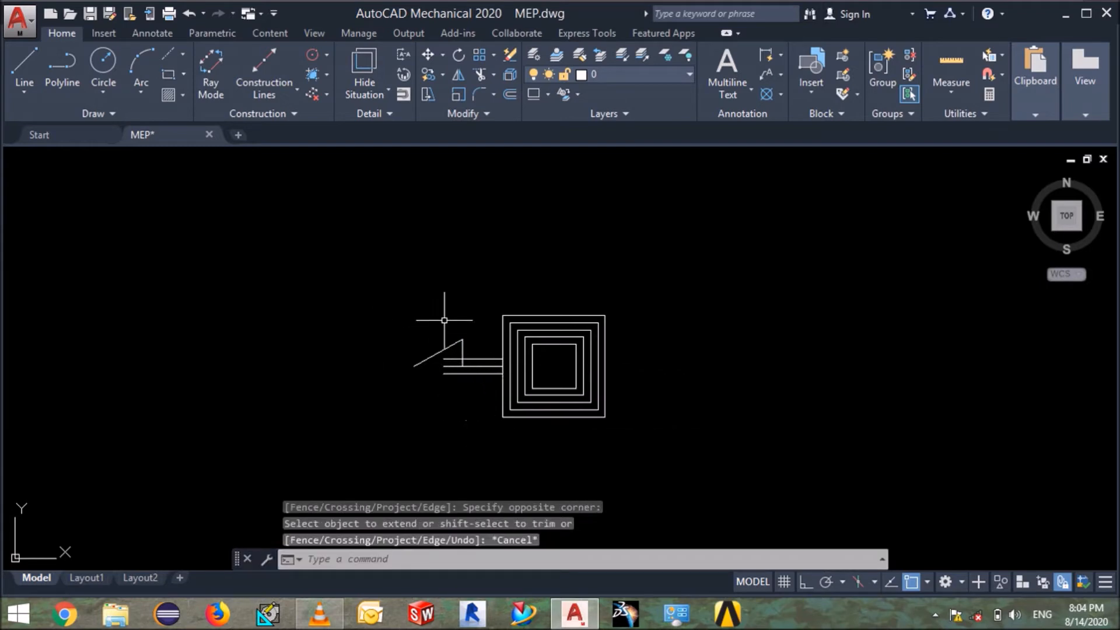
Mirror the sloped and vertical arrowhead lines about the horizontal centre line, keeping the originals.
left_click(465, 324)
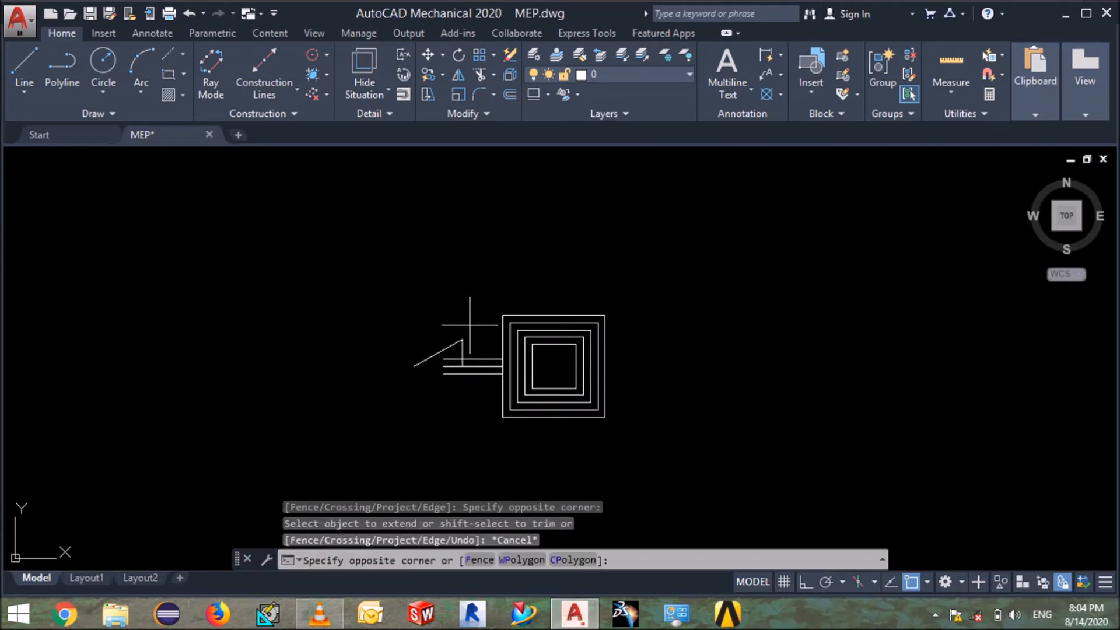
left_click(437, 343)
type("mi")
key("Return")
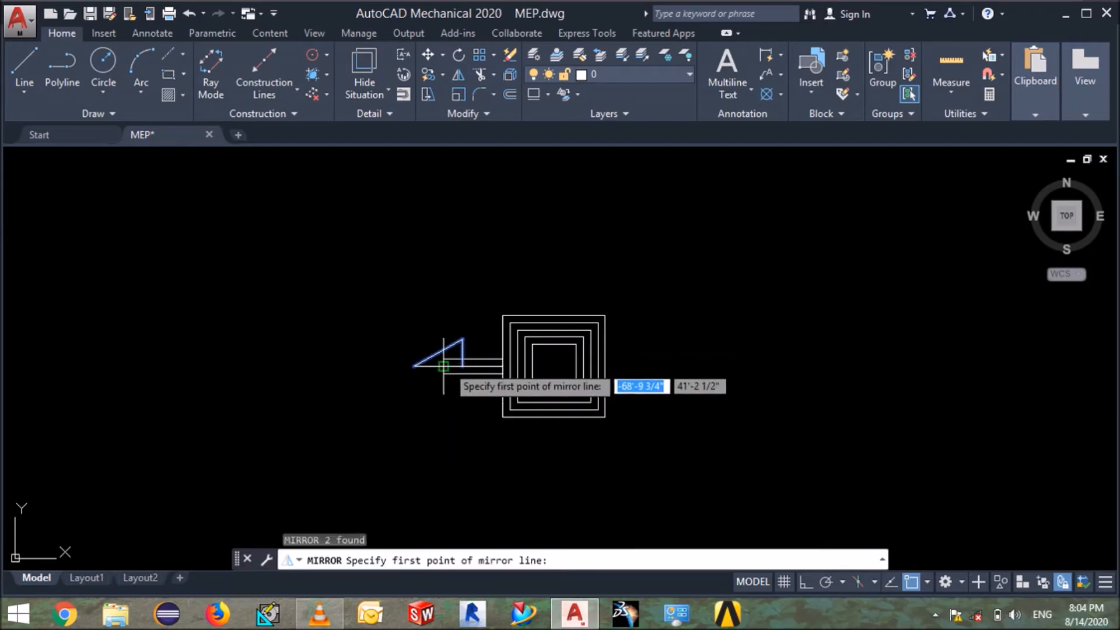
left_click(442, 366)
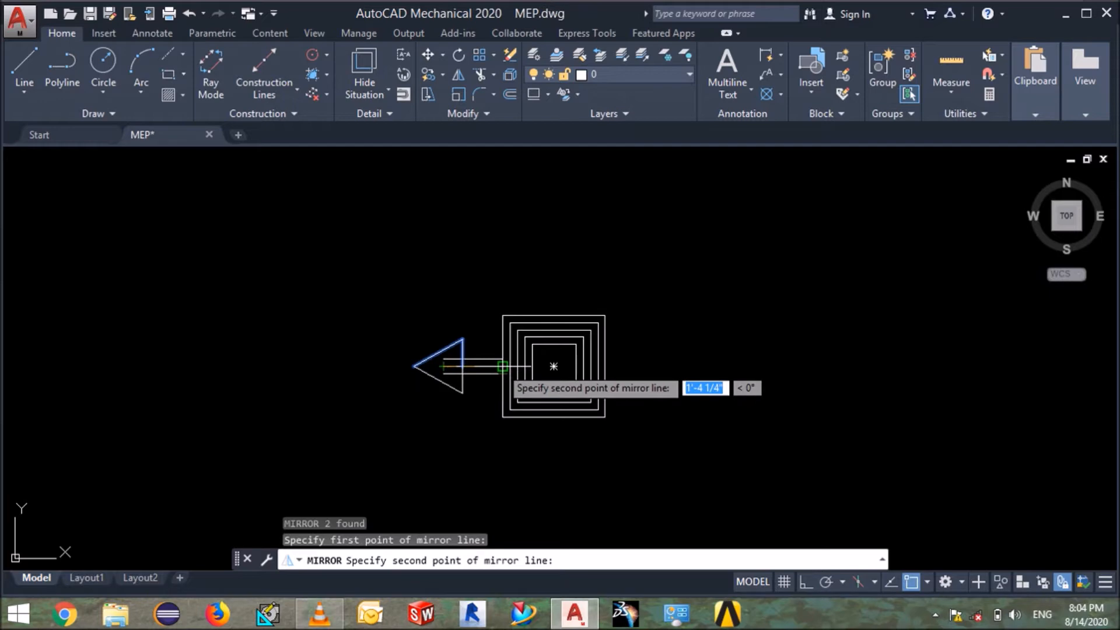
left_click(500, 367)
key("Return")
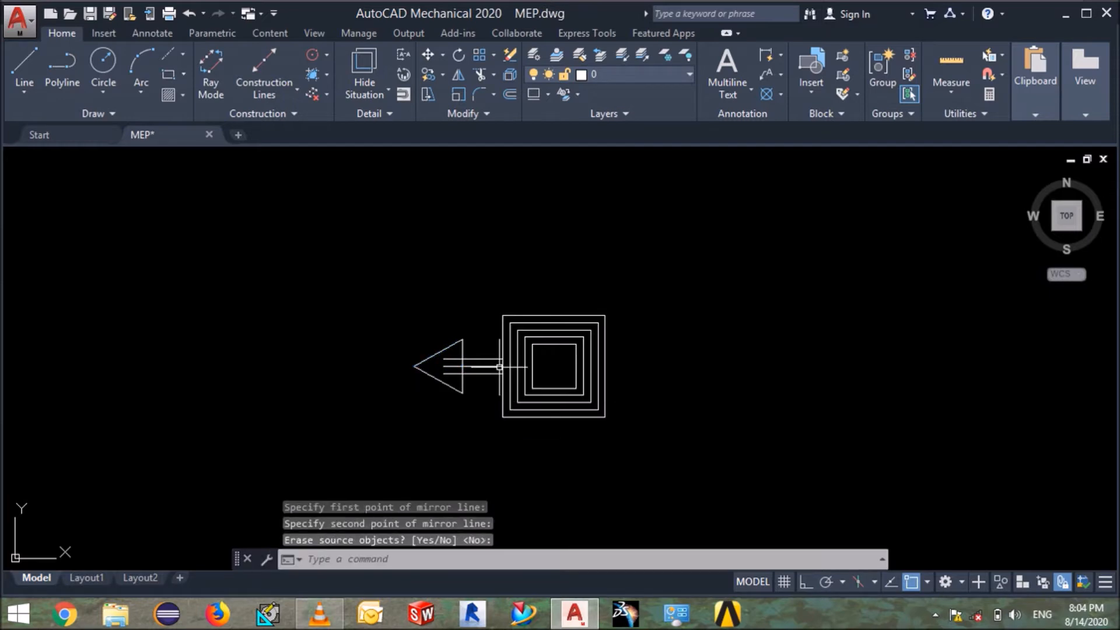
Erase the arrow's centre line and trim off the two shaft line ends inside the arrowhead.
left_click(477, 366)
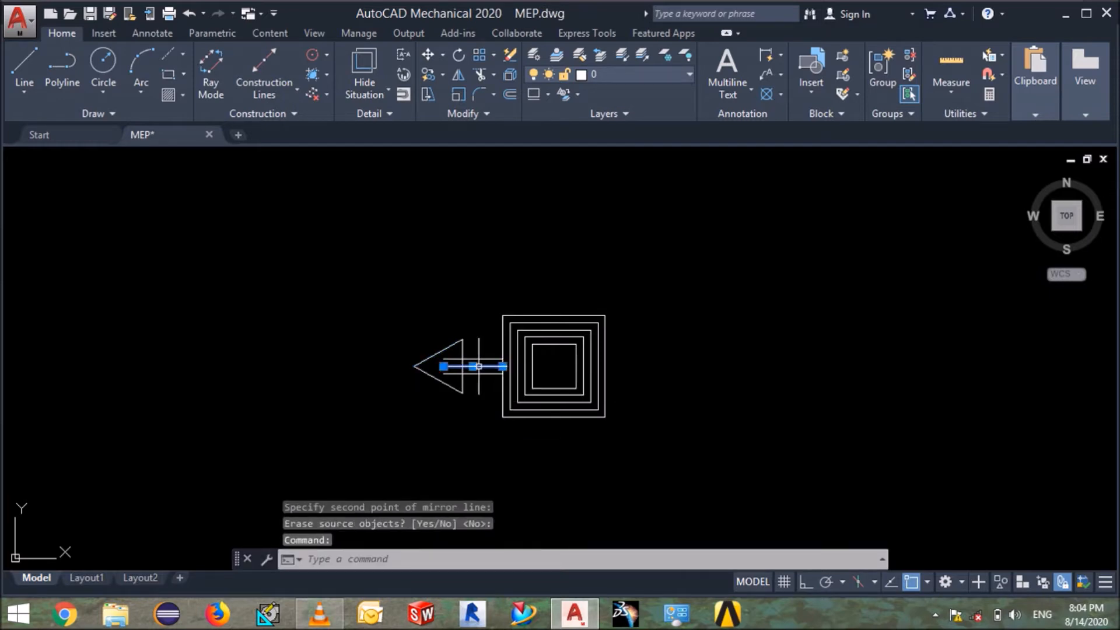
key("Delete")
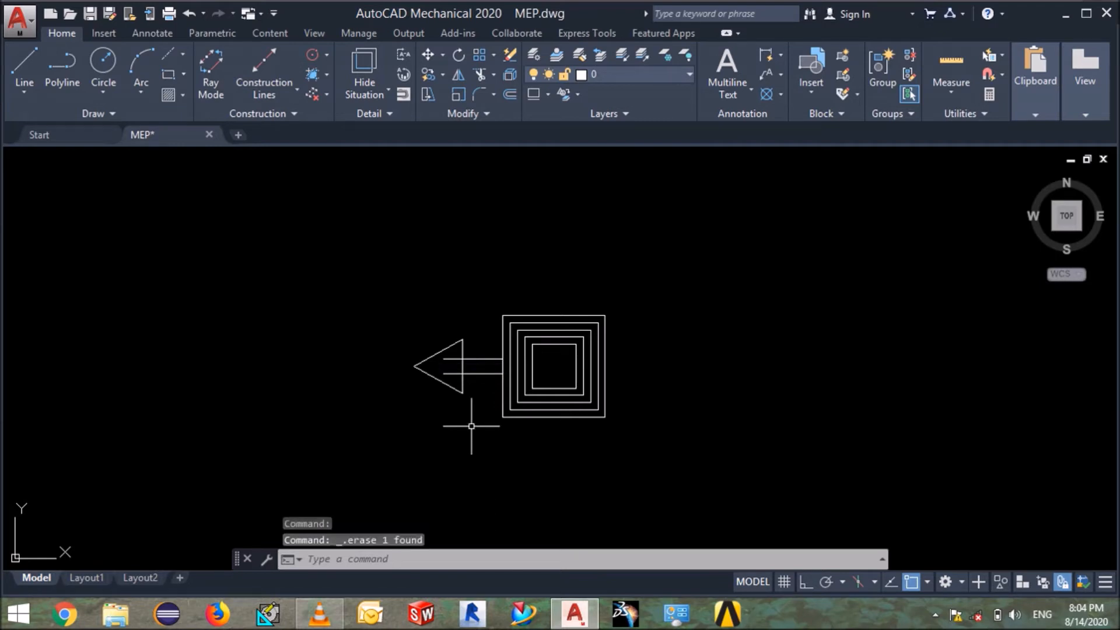
type("t")
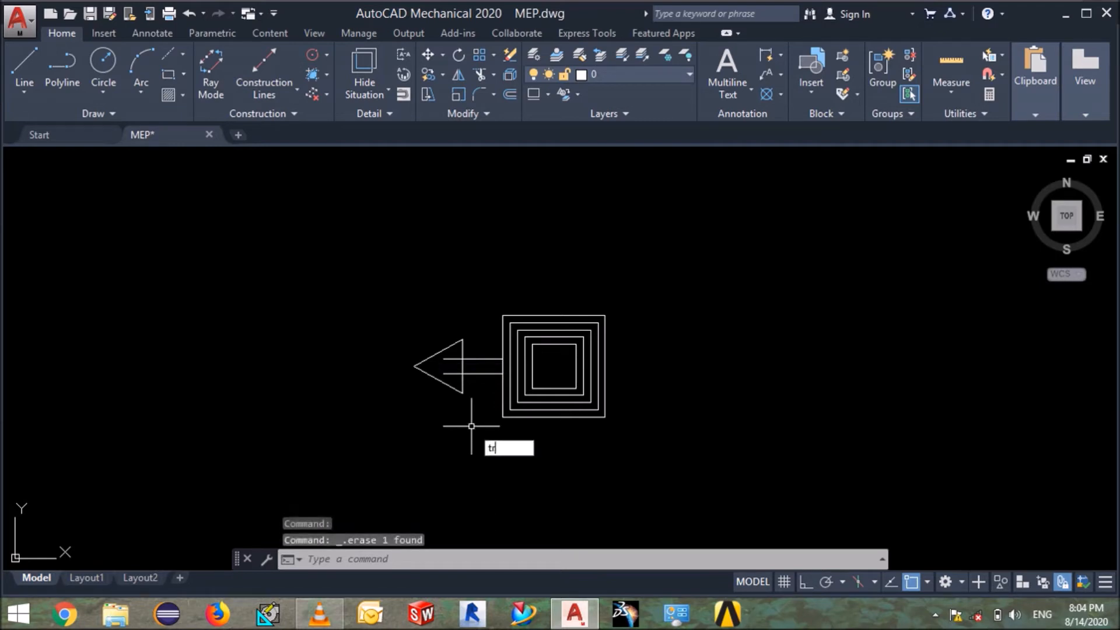
type("r")
key("Return")
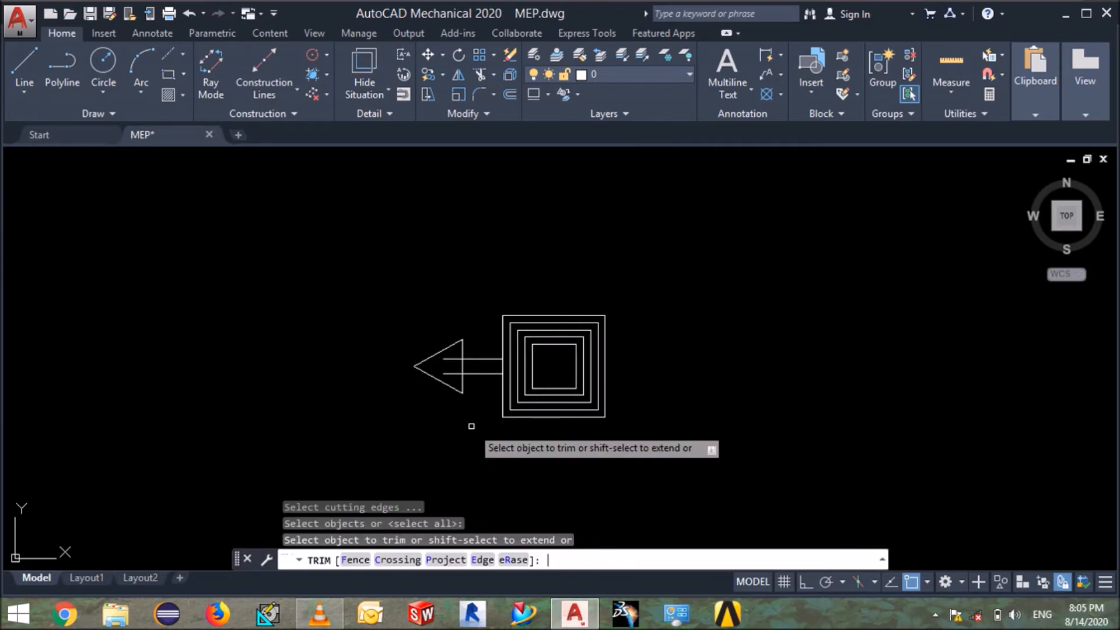
left_click(453, 360)
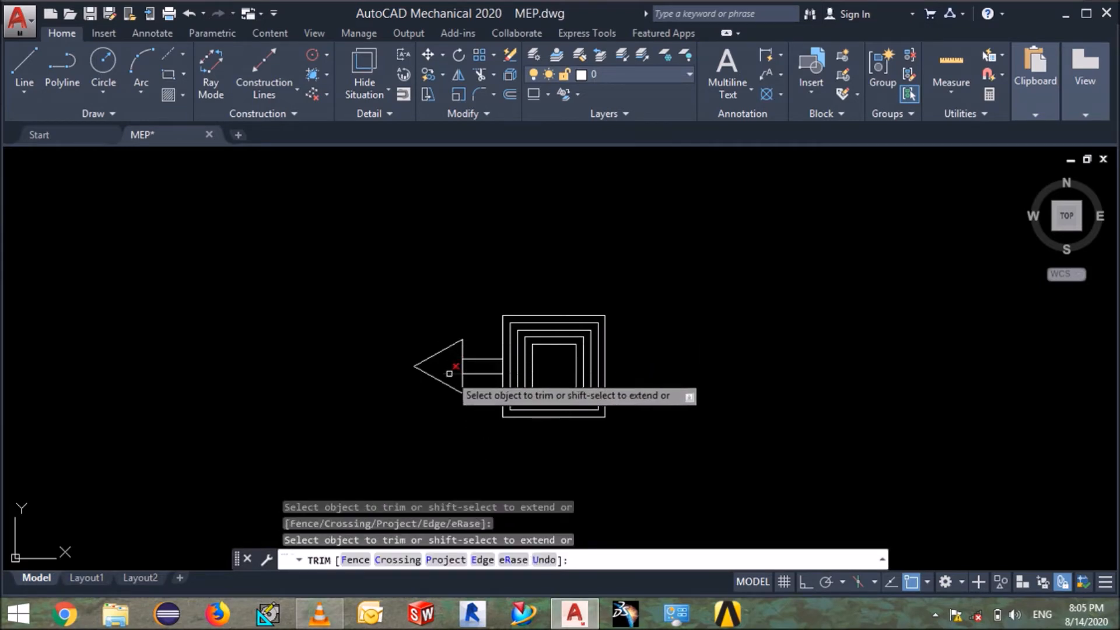
left_click(449, 374)
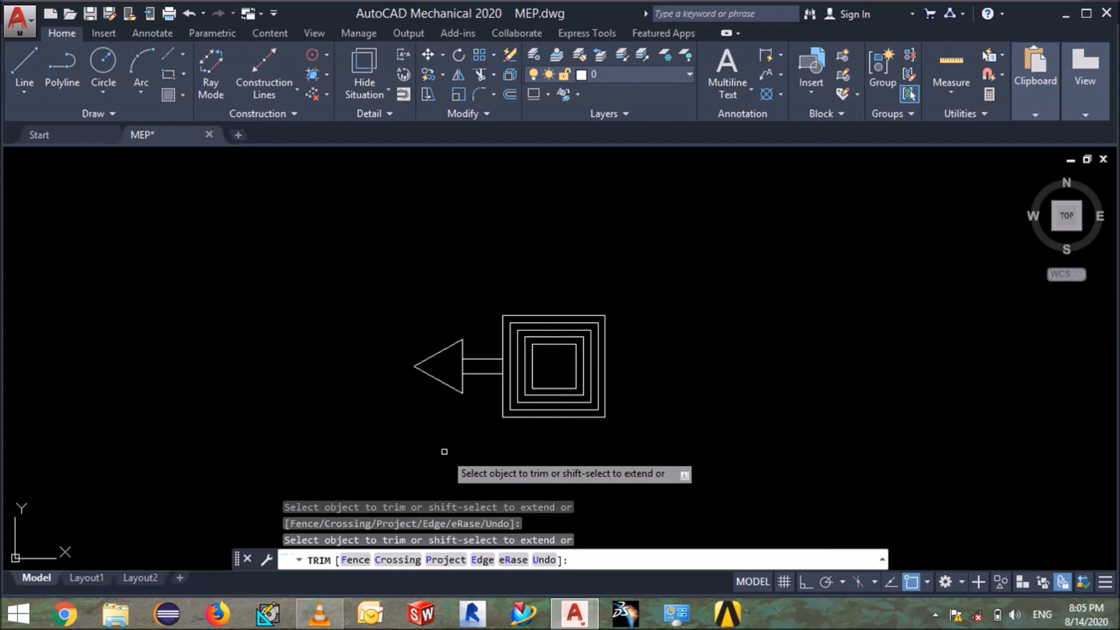
key("Escape")
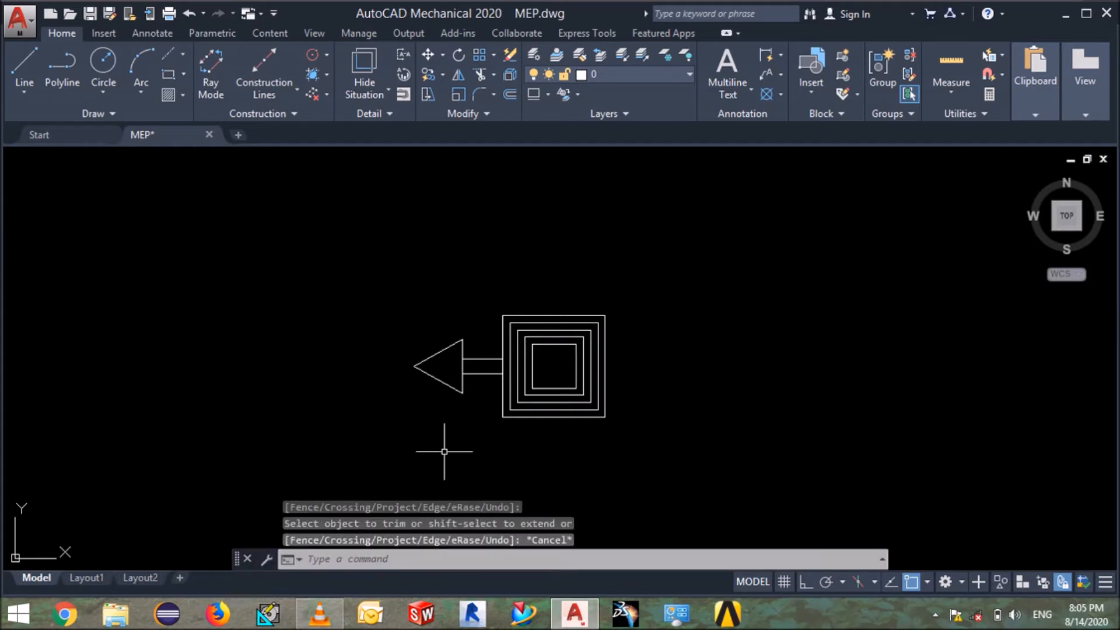
Draw a vertical line about 1'-3" long with Ortho on, downward from the upper shaft line just west of the outermost square.
type("l")
key("Return")
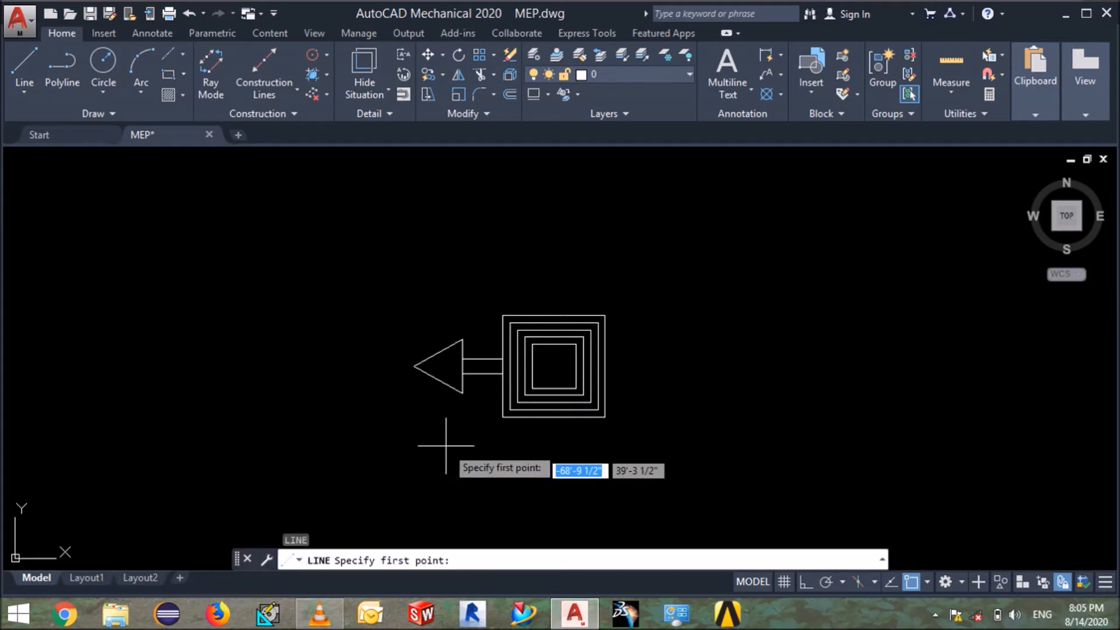
left_click(495, 358)
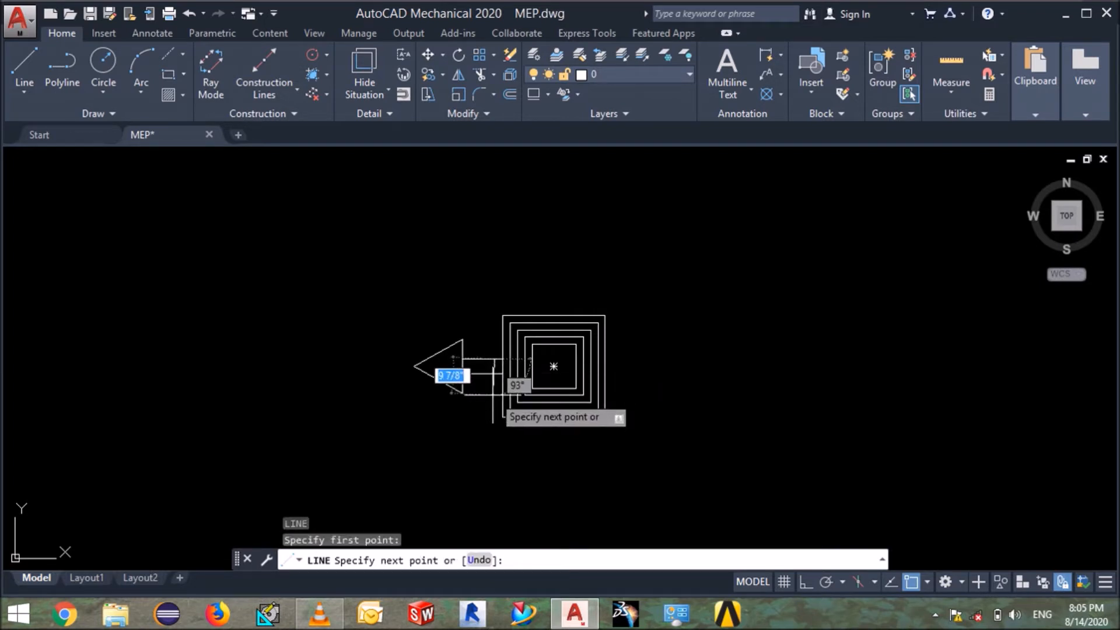
key("F8")
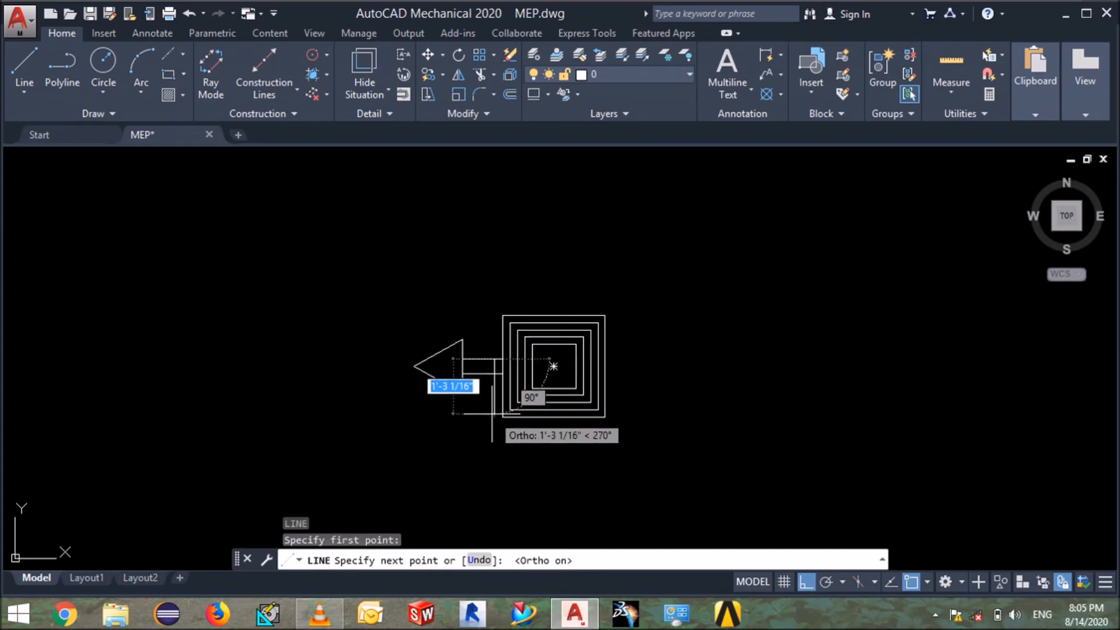
left_click(493, 413)
key("Escape")
Trim the vertical line below the shaft and the shaft stubs touching the square, leaving a closed arrow shaft.
type("tr")
key("Return")
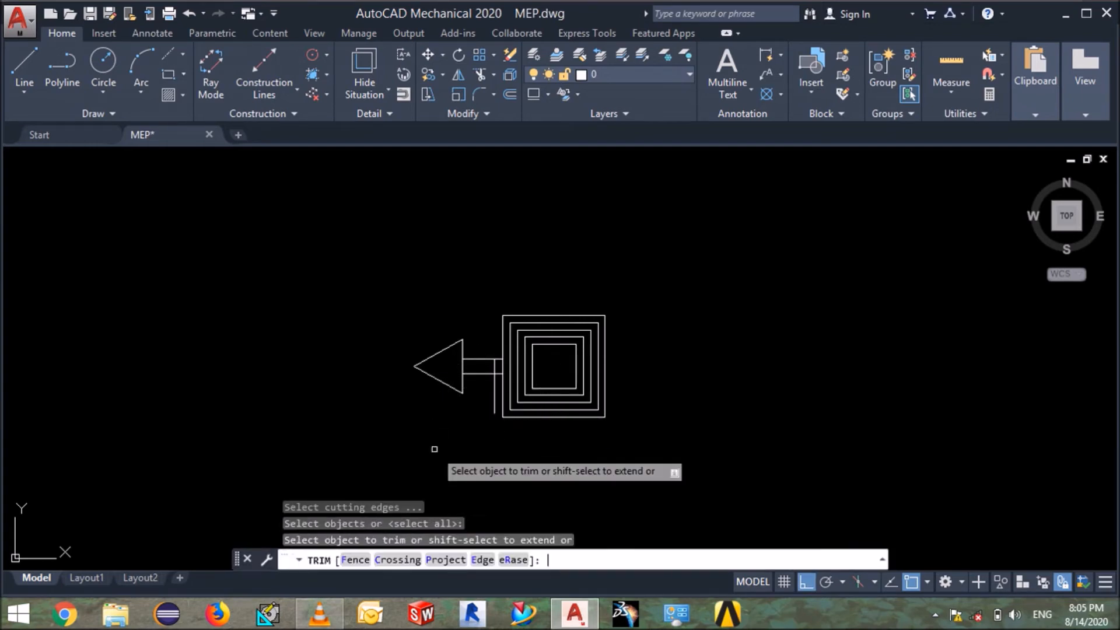
left_click(494, 390)
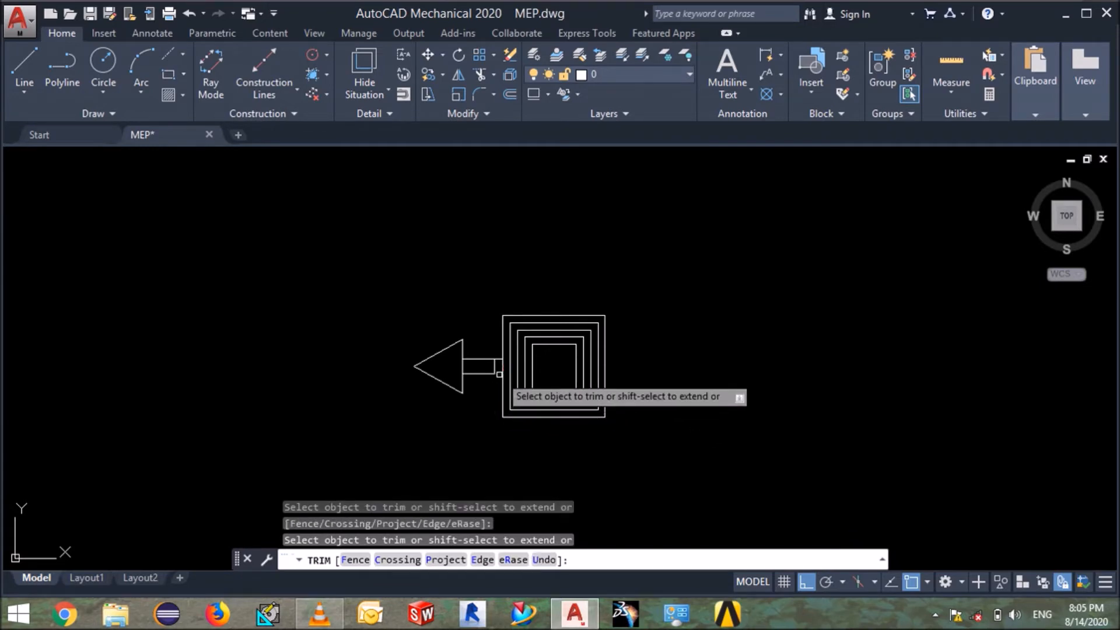
left_click(500, 374)
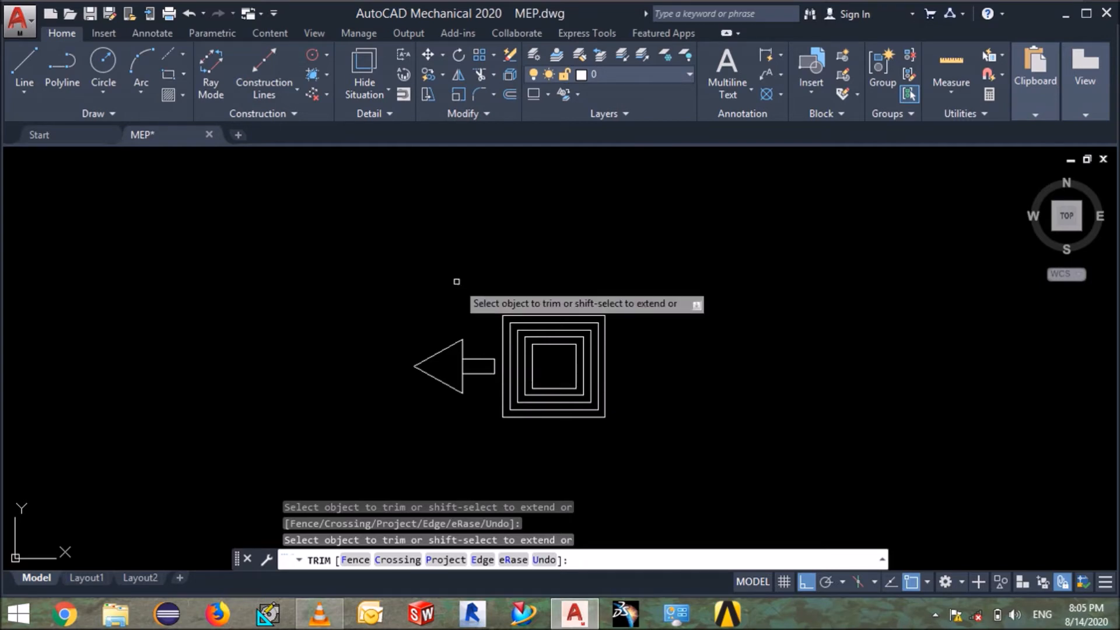
key("Escape")
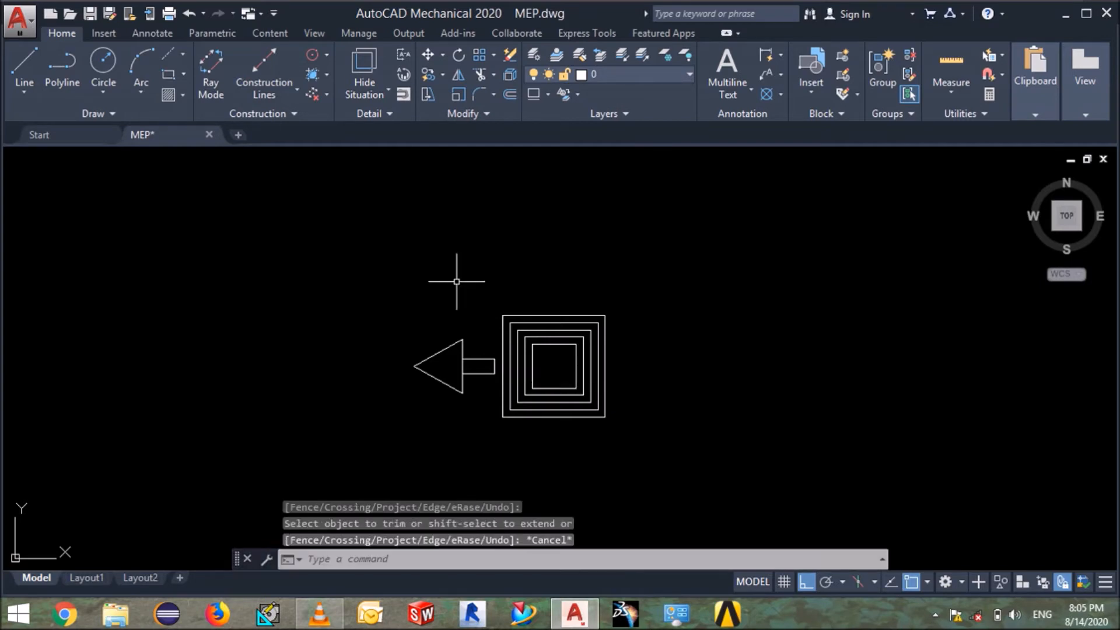
Select all six lines of the airflow arrow west of the nested squares, including both arrowhead slopes and the shaft.
left_click(502, 333)
left_click_drag(506, 334, 401, 414)
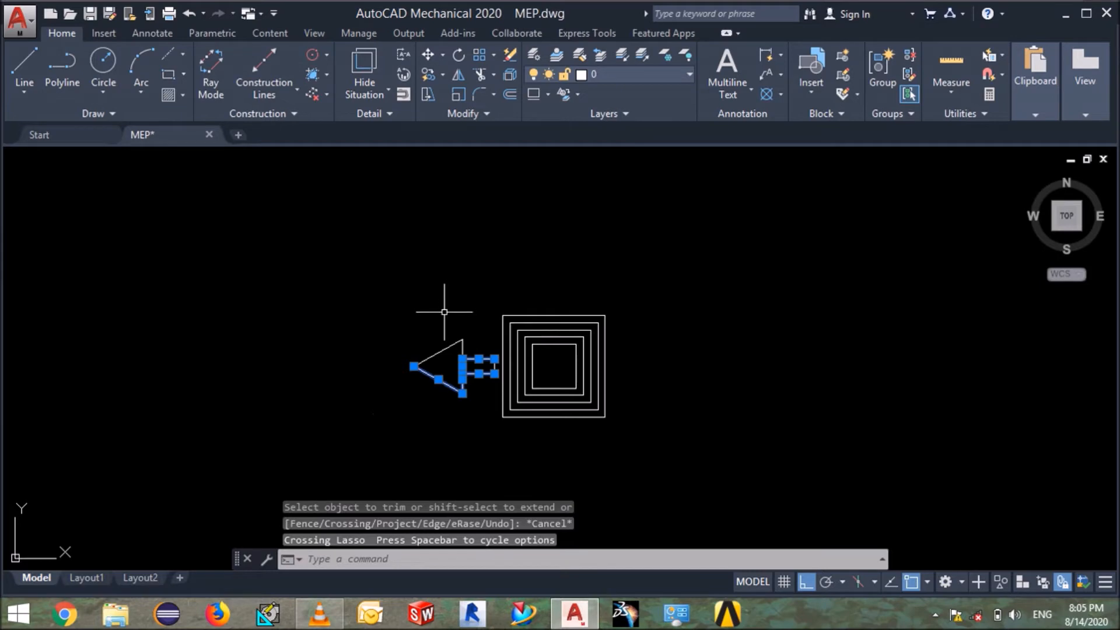
left_click_drag(474, 319, 435, 341)
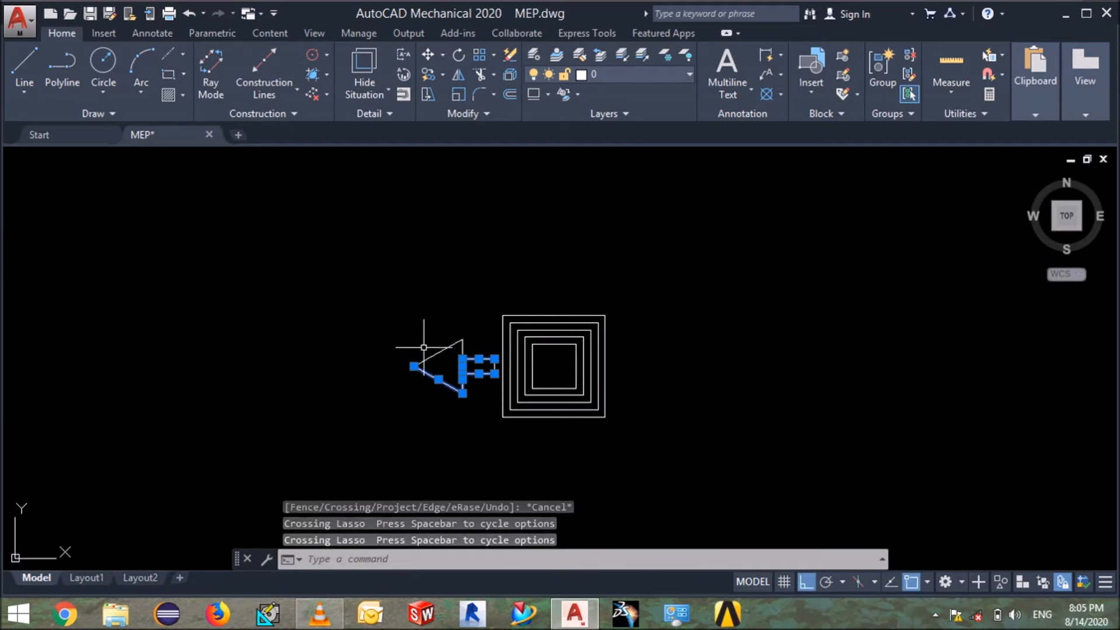
left_click(476, 325)
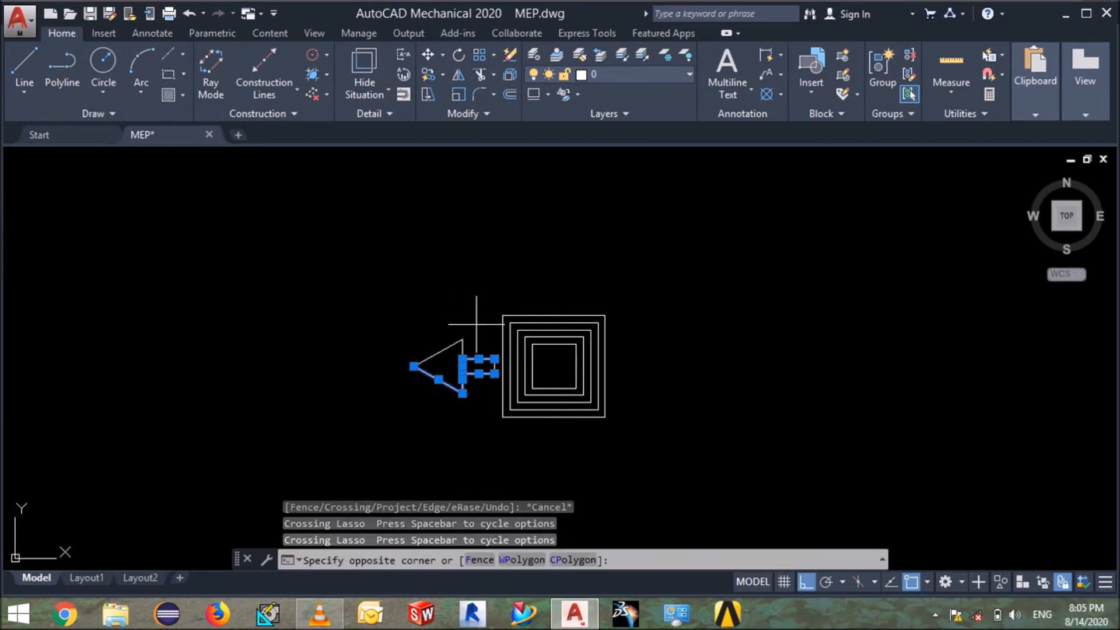
left_click(447, 351)
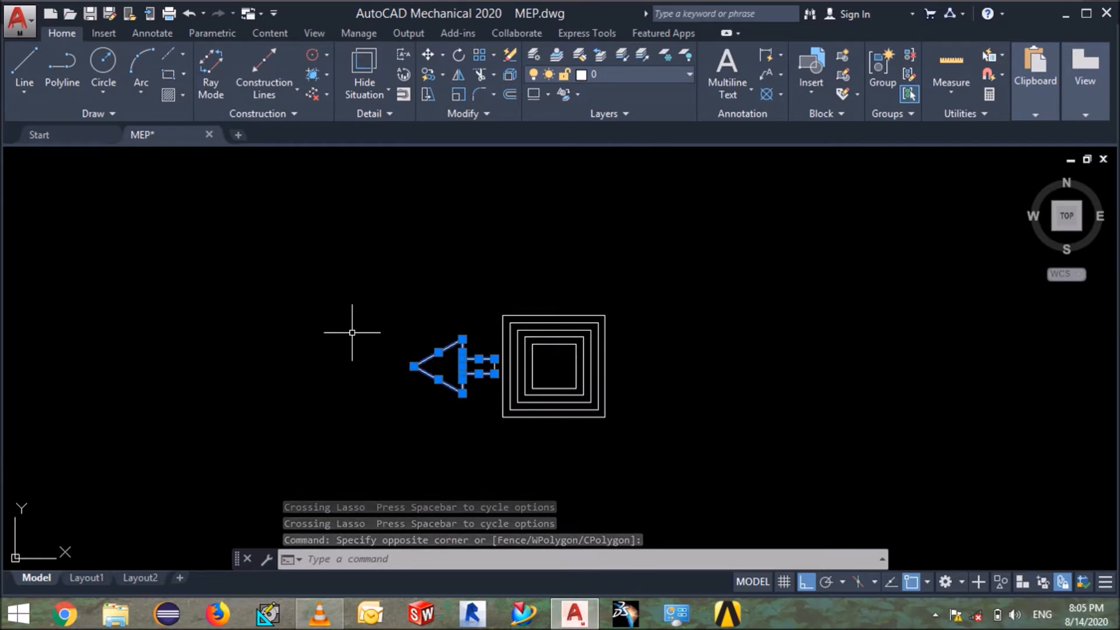
type("pol")
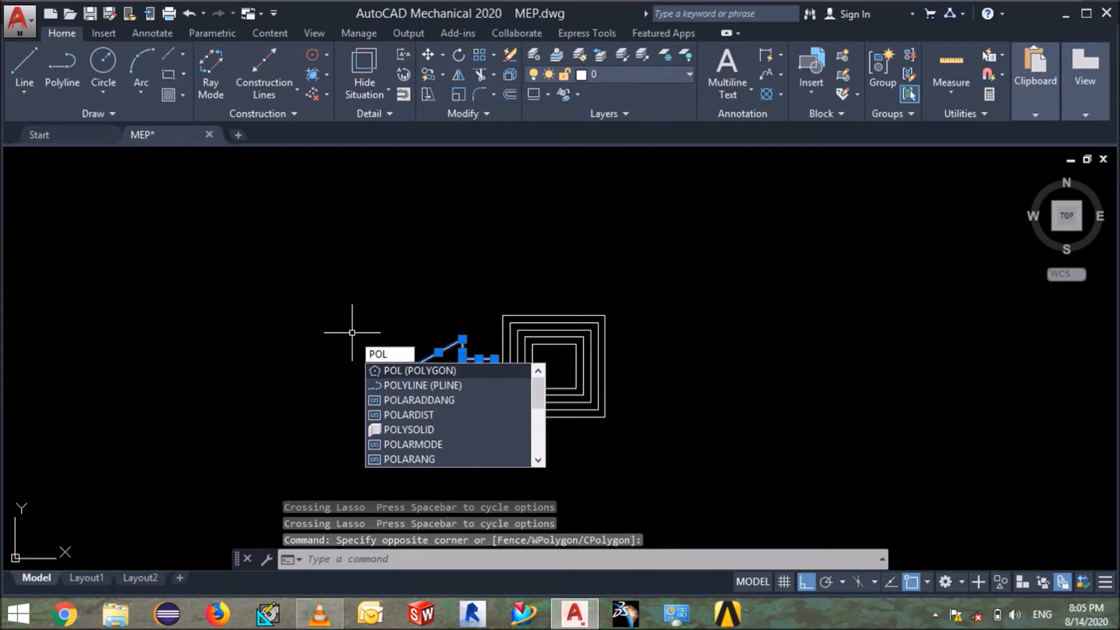
key("BackSpace")
key("BackSpace")
key("BackSpace")
type("arr")
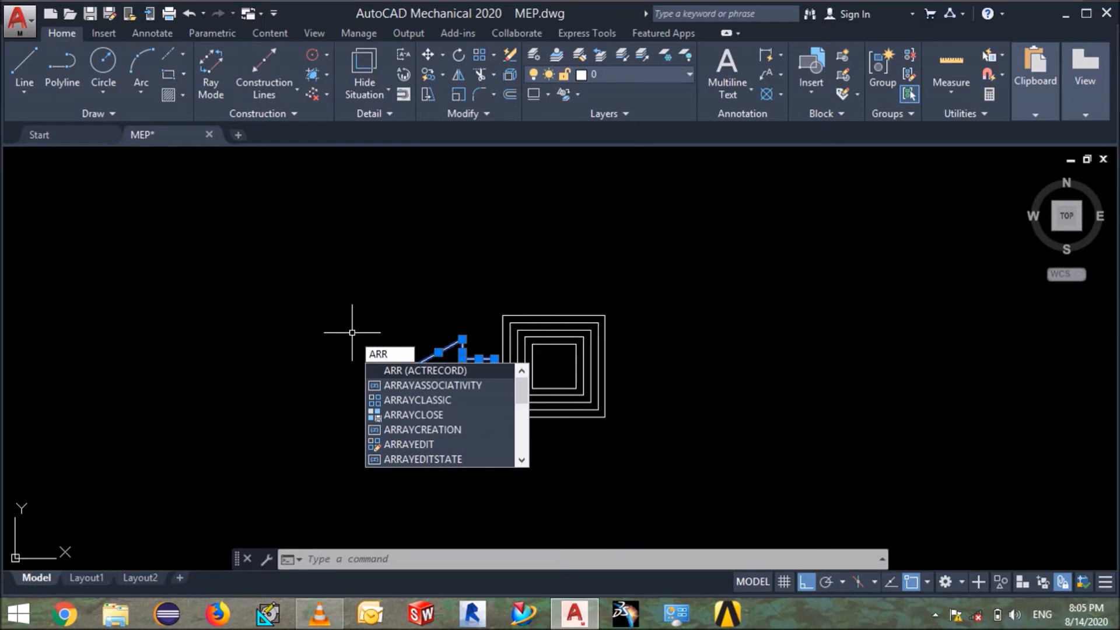
type("ay")
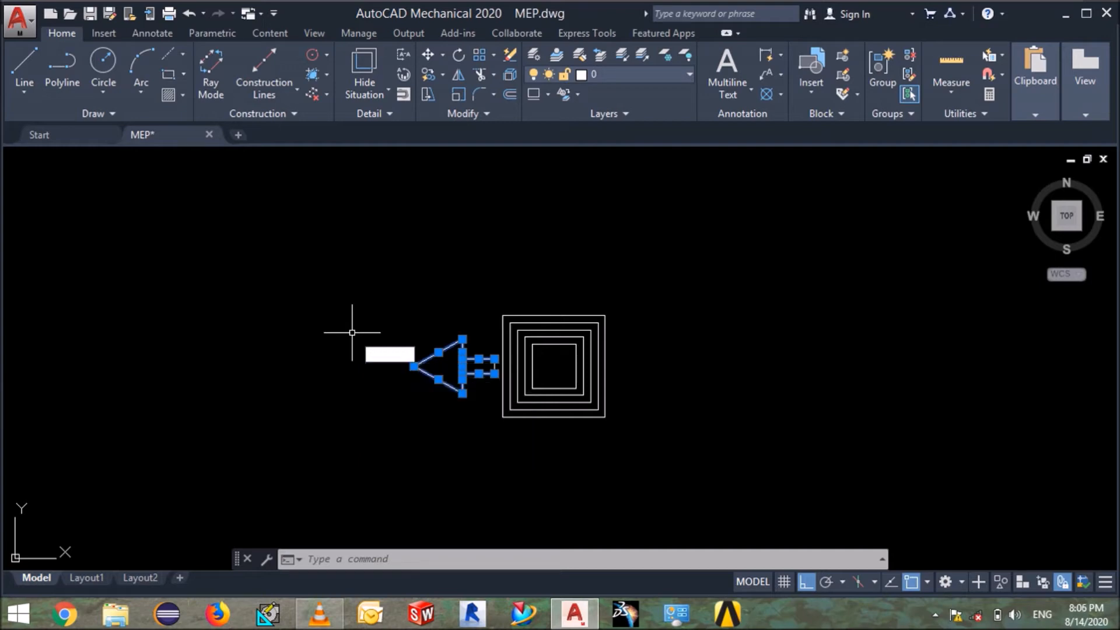
left_click(353, 331)
left_click(400, 228)
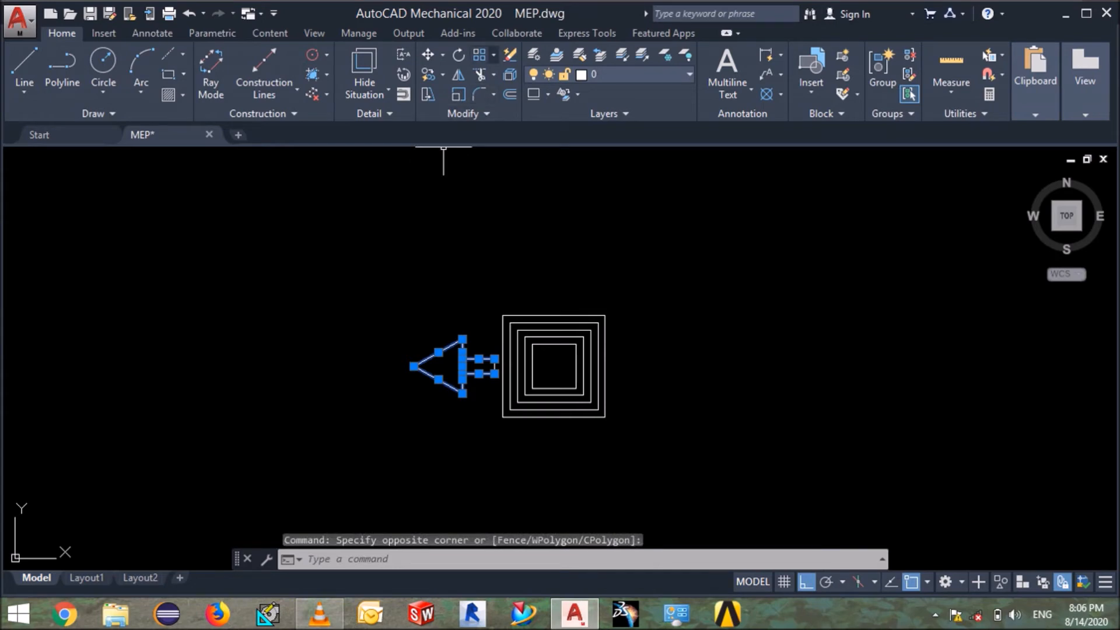
Create an associative polar array of the arrow about the centre of the nested squares with 4 items over 360 degrees.
left_click(494, 55)
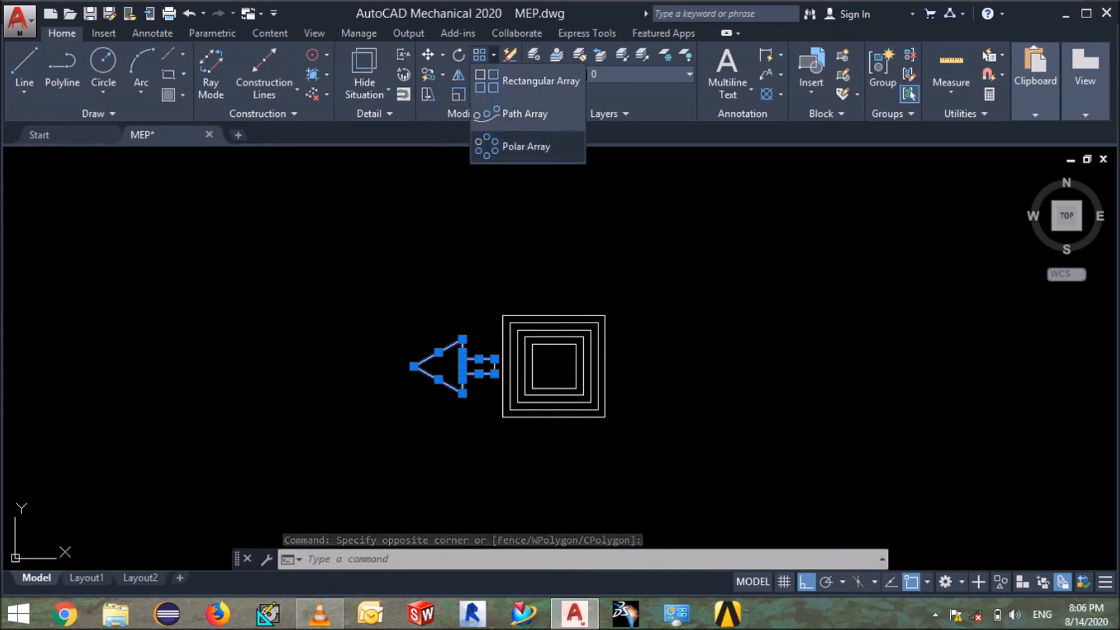
left_click(525, 146)
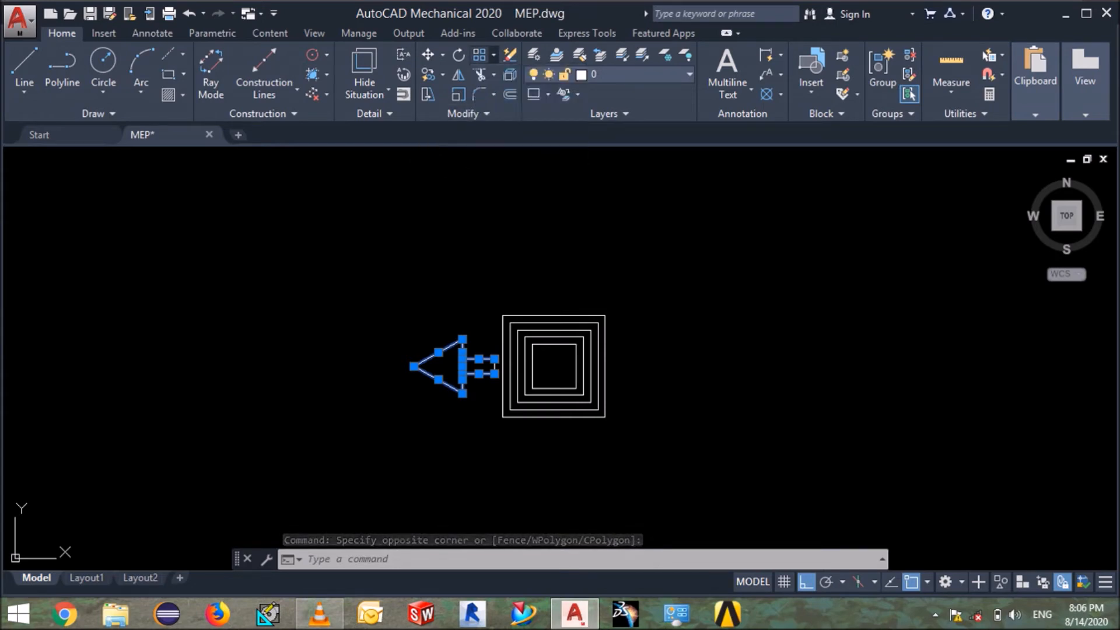
left_click(554, 367)
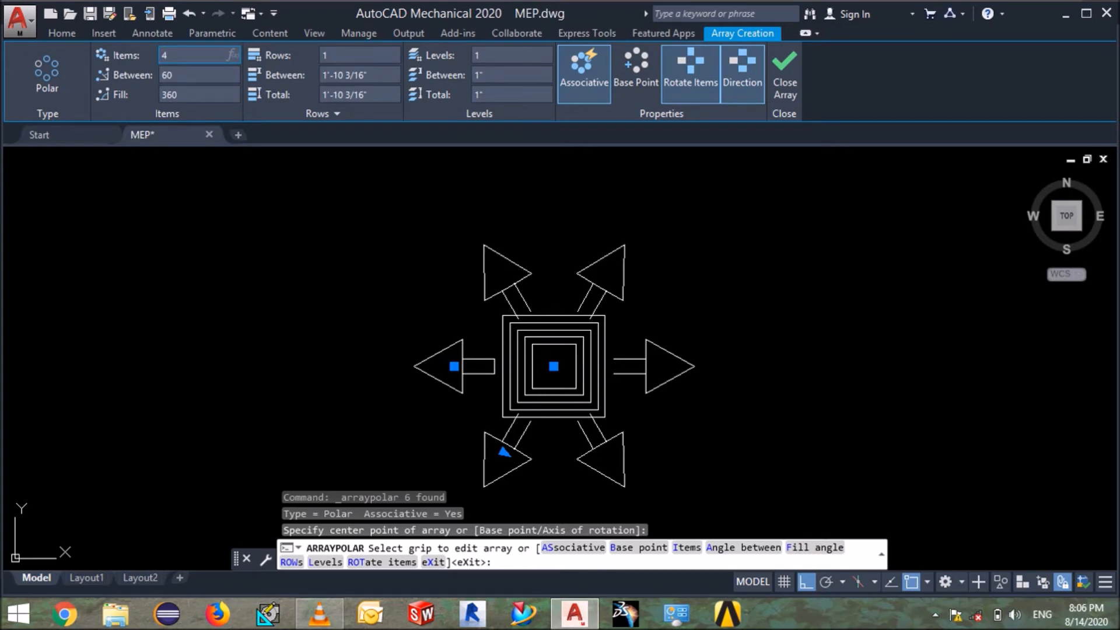
type("4")
key("Return")
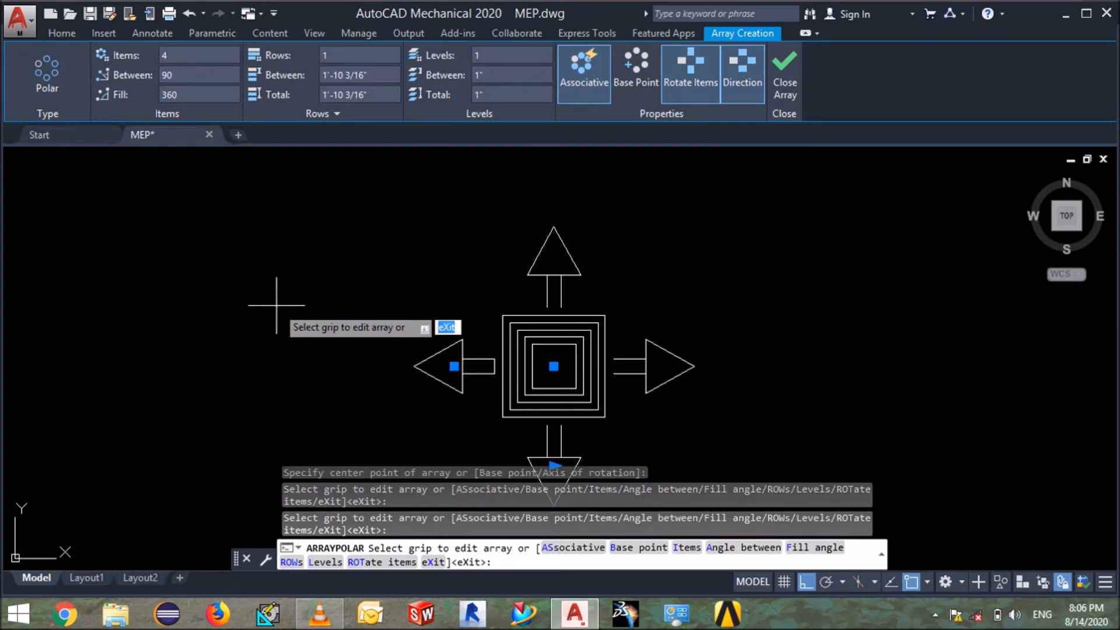
key("Return")
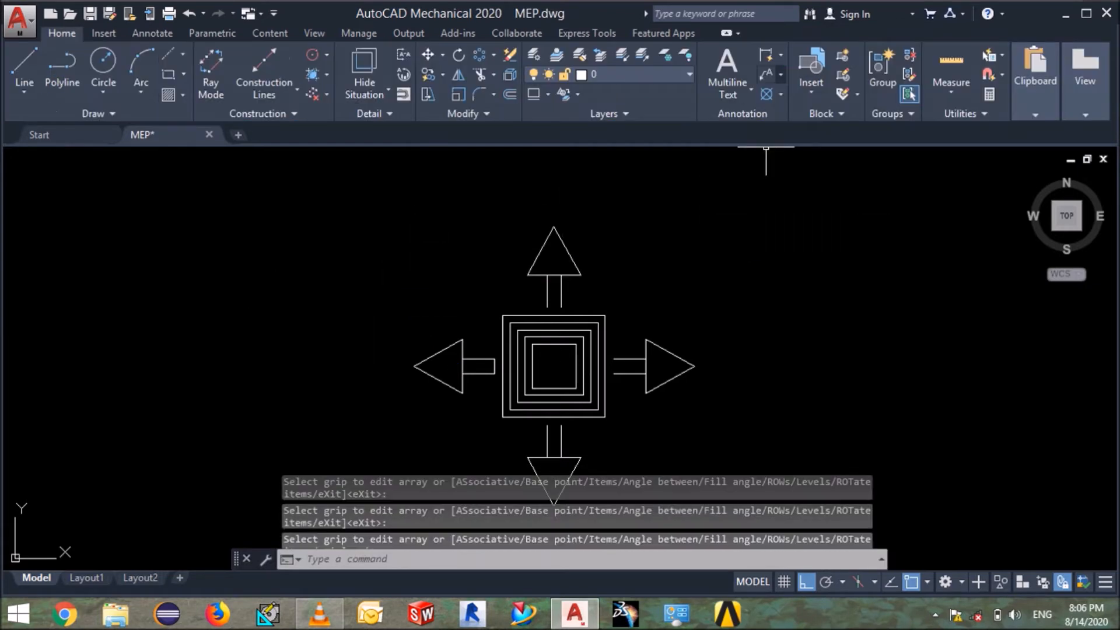
Draw a line across the open shaft end of the east arrow, joining its two shaft lines beside the outermost square.
type("l")
key("Return")
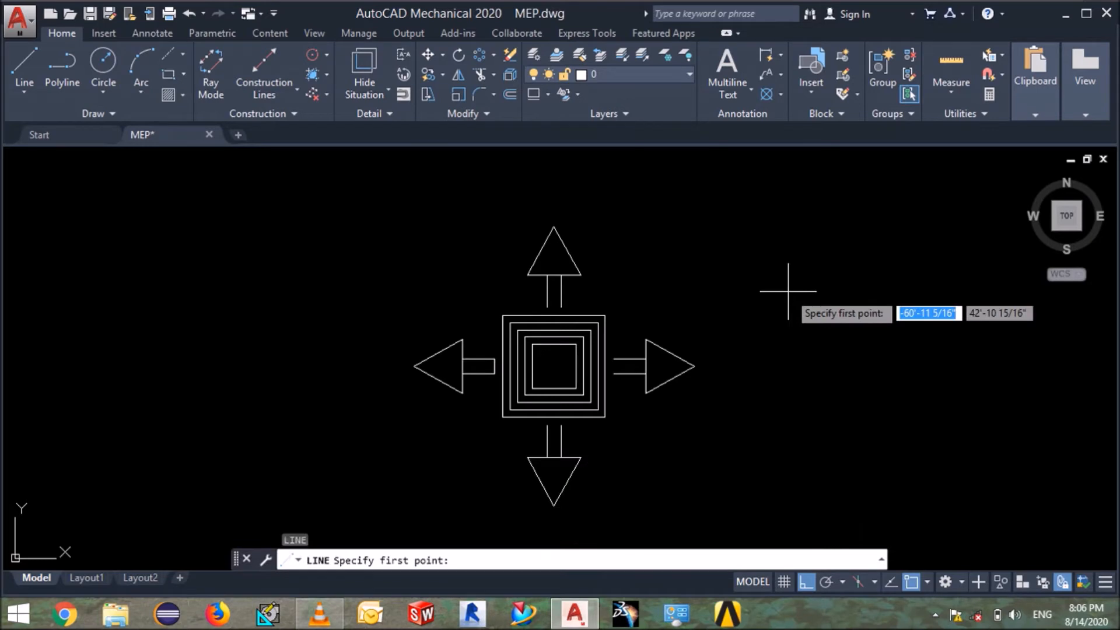
left_click(610, 357)
left_click(614, 373)
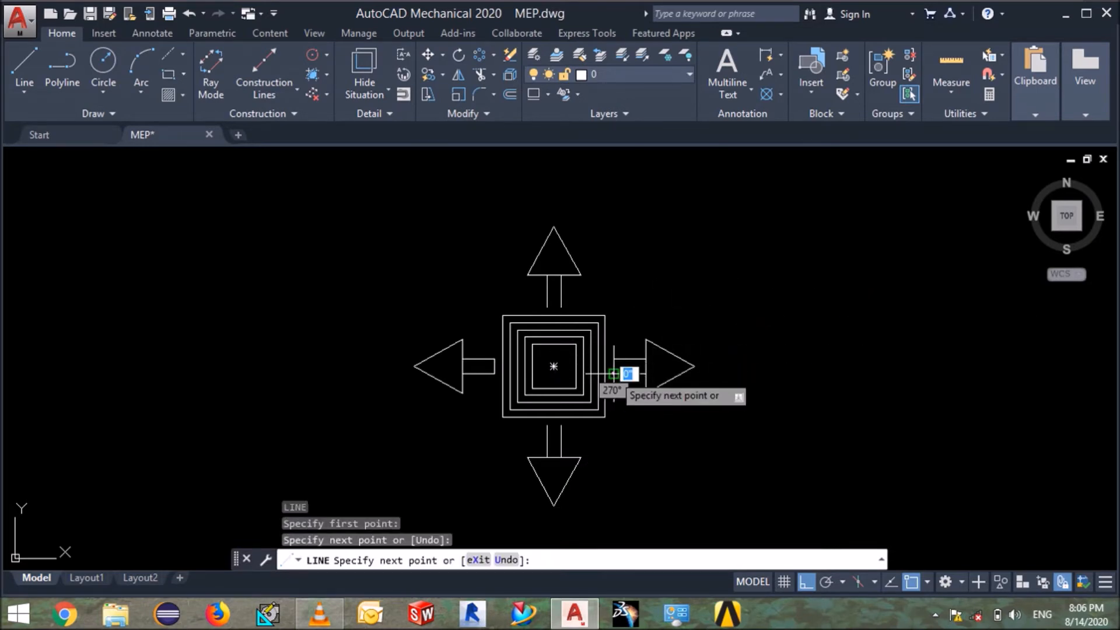
key("Escape")
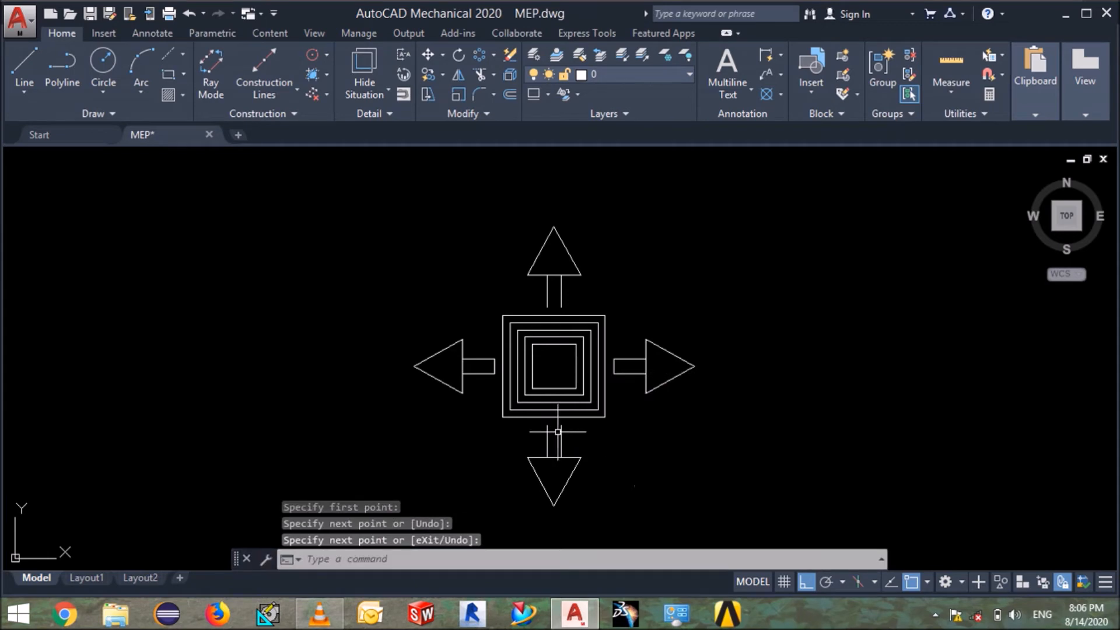
Close the south arrow's shaft with a short horizontal line between the two shaft ends just below the outermost square.
type("l")
key("Return")
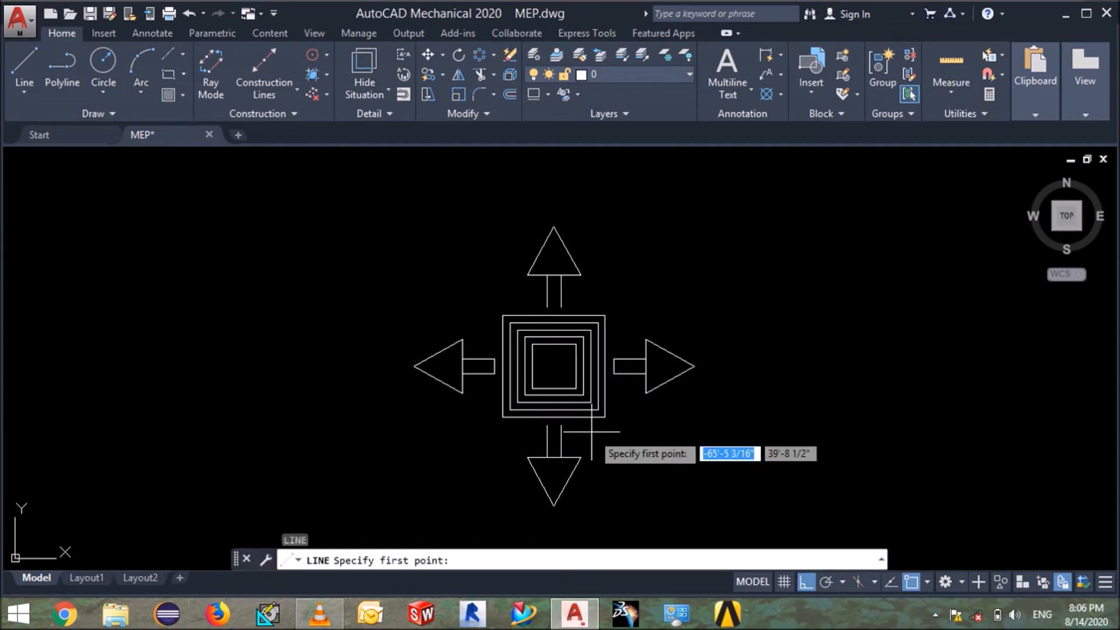
left_click(562, 425)
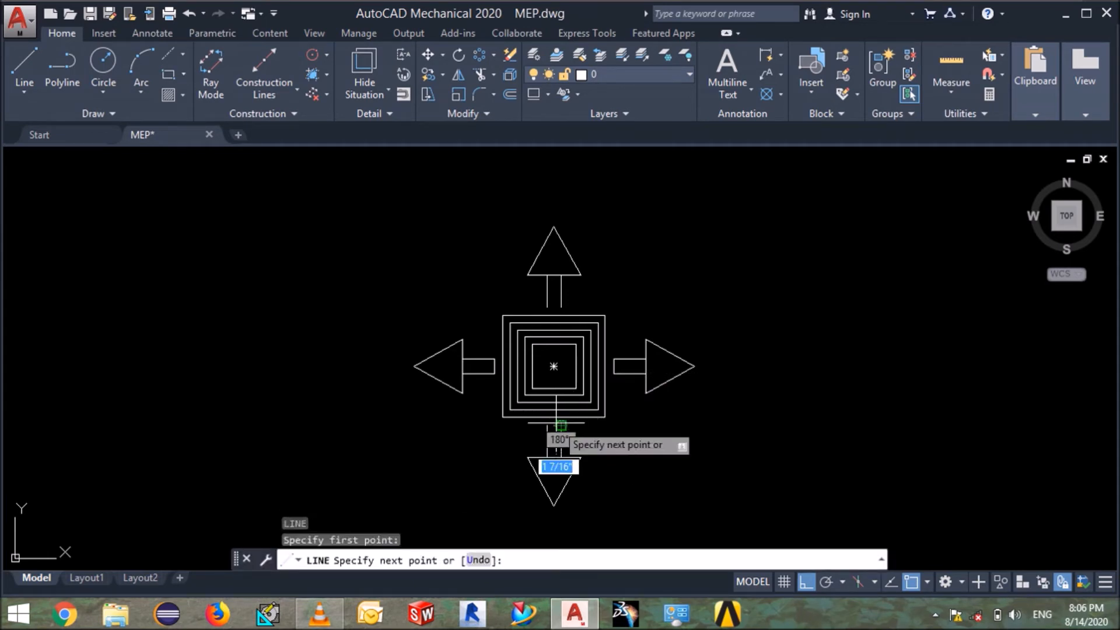
left_click(546, 425)
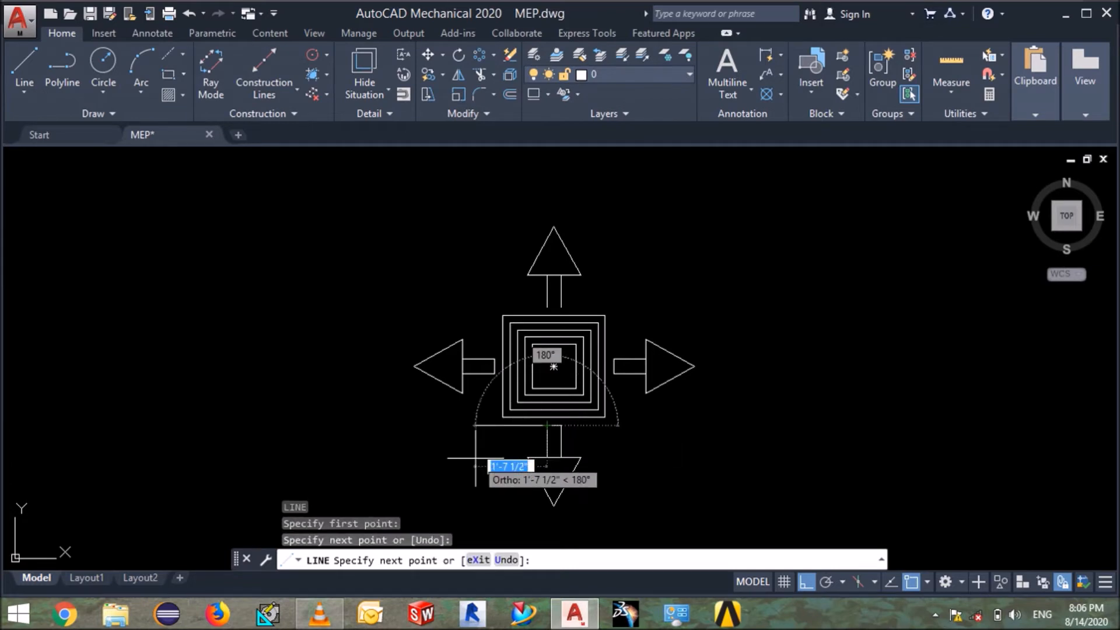
key("Return")
Close the north arrow's shaft with a short horizontal line between the two shaft ends just above the outermost square.
type("l")
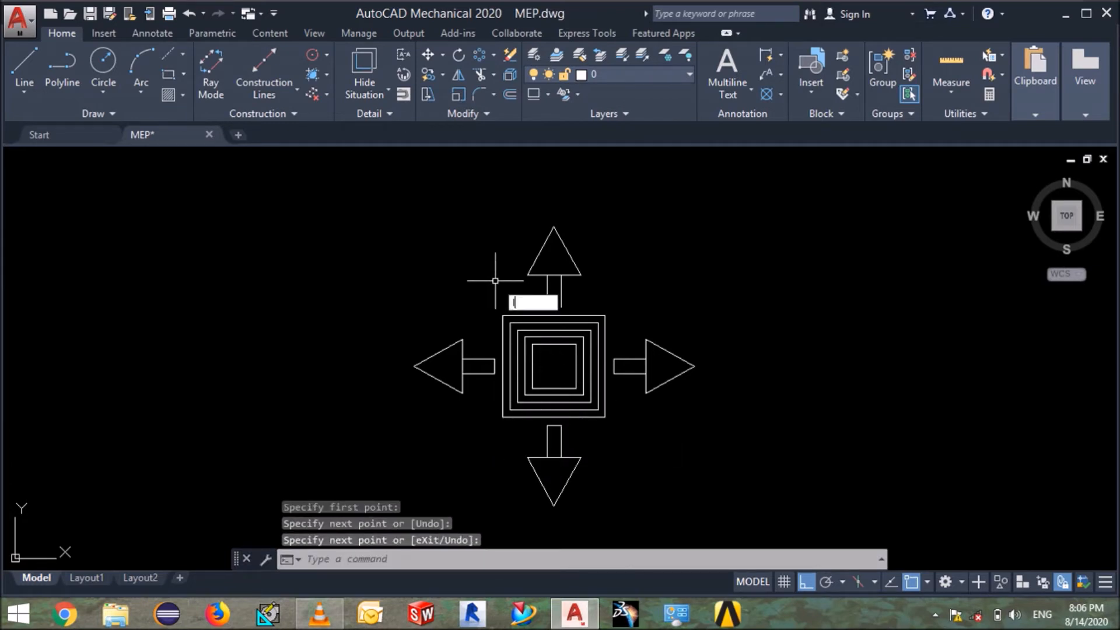
key("Return")
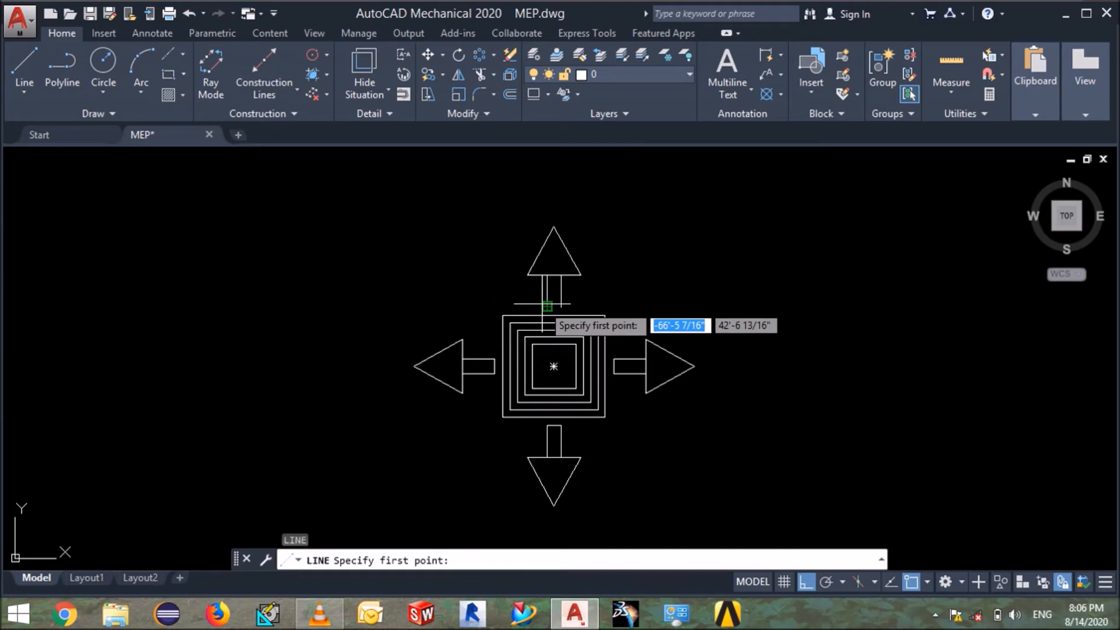
left_click(557, 306)
left_click(562, 307)
key("Return")
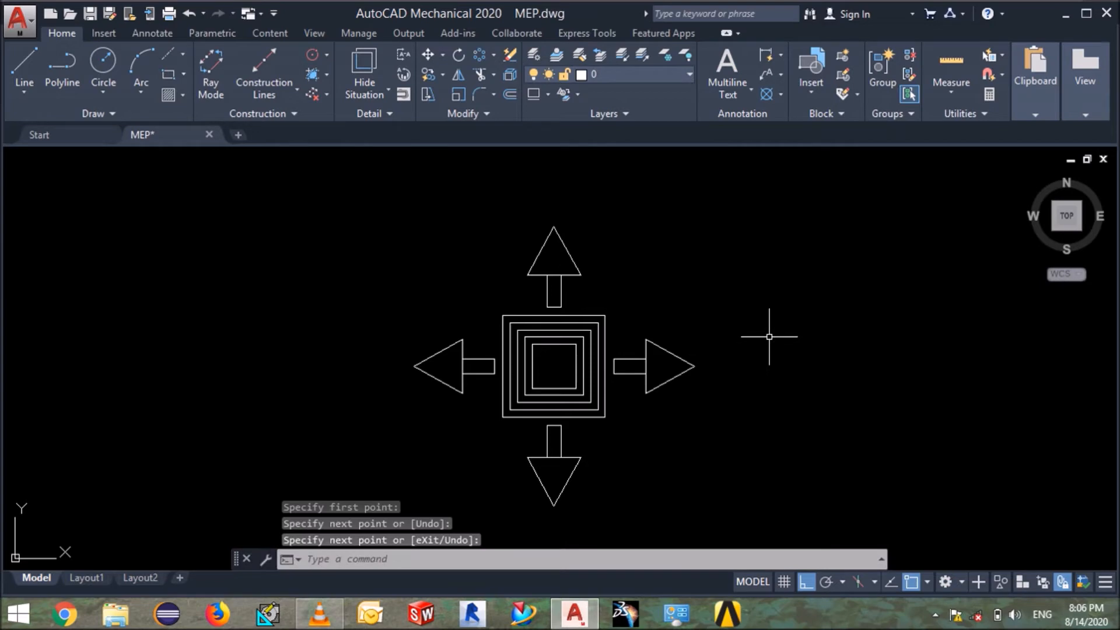
Convert the nested squares and all four arrows into a block named diffuser, with its base point at the squares' centre.
left_click(762, 232)
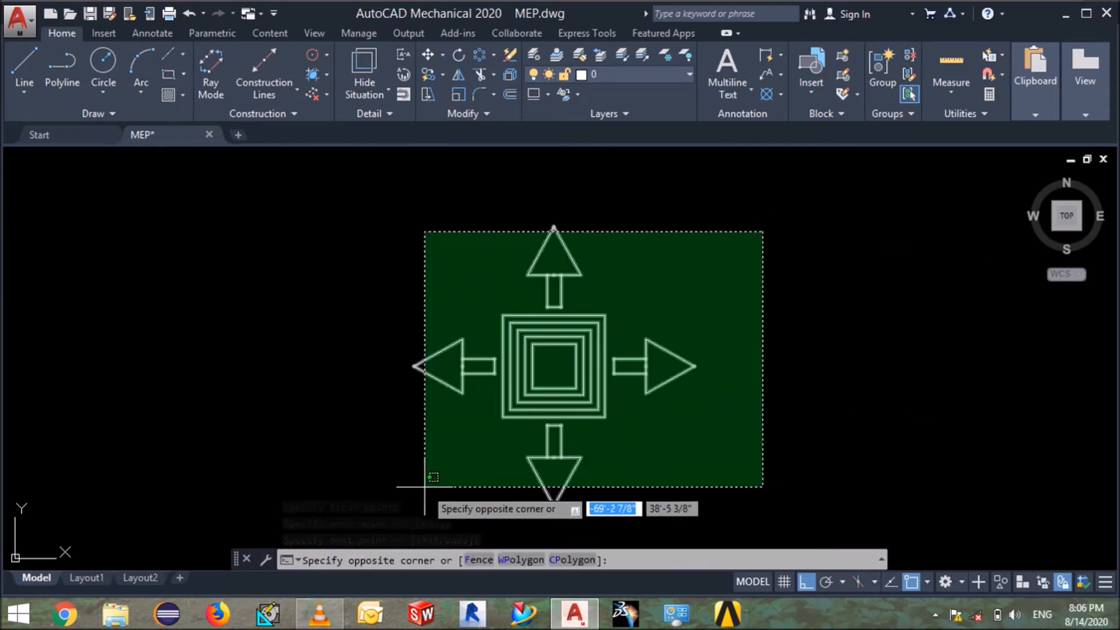
left_click(419, 489)
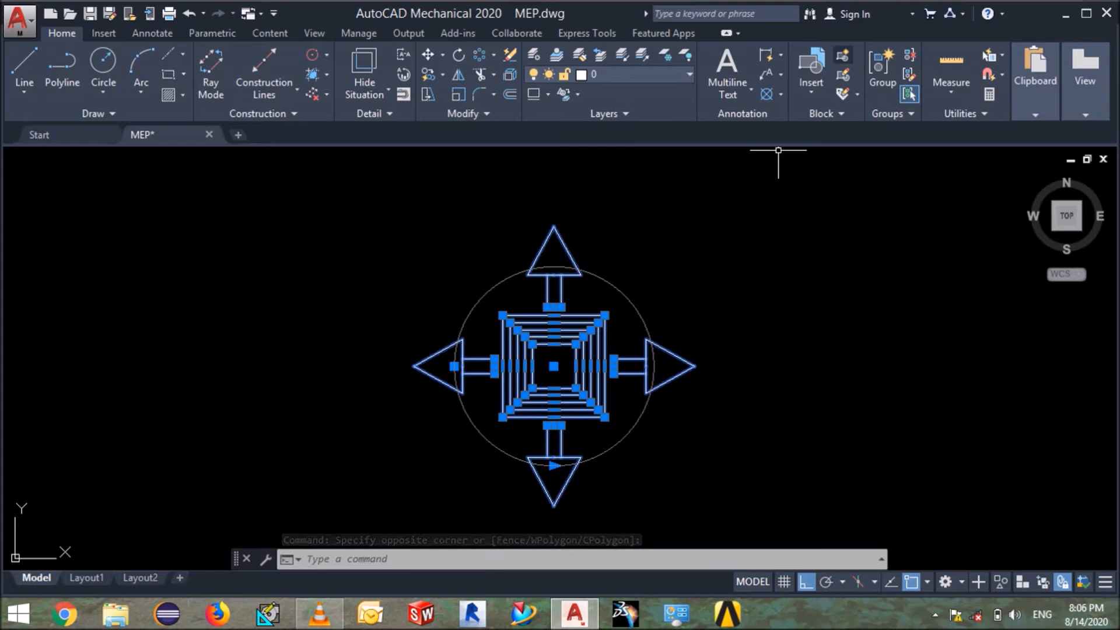
left_click(843, 56)
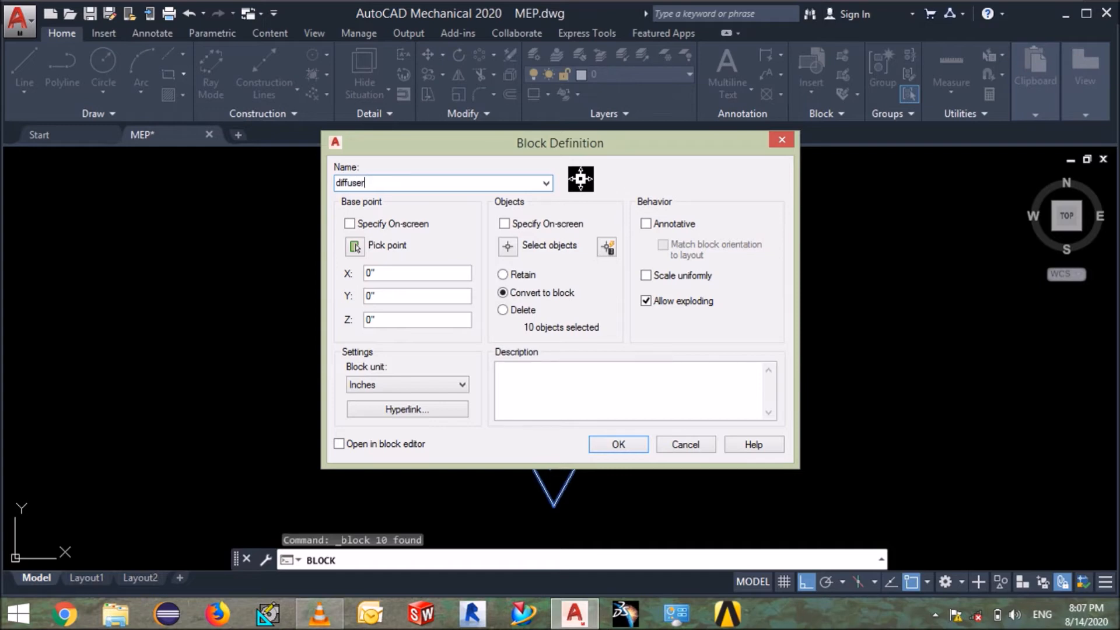
left_click(355, 246)
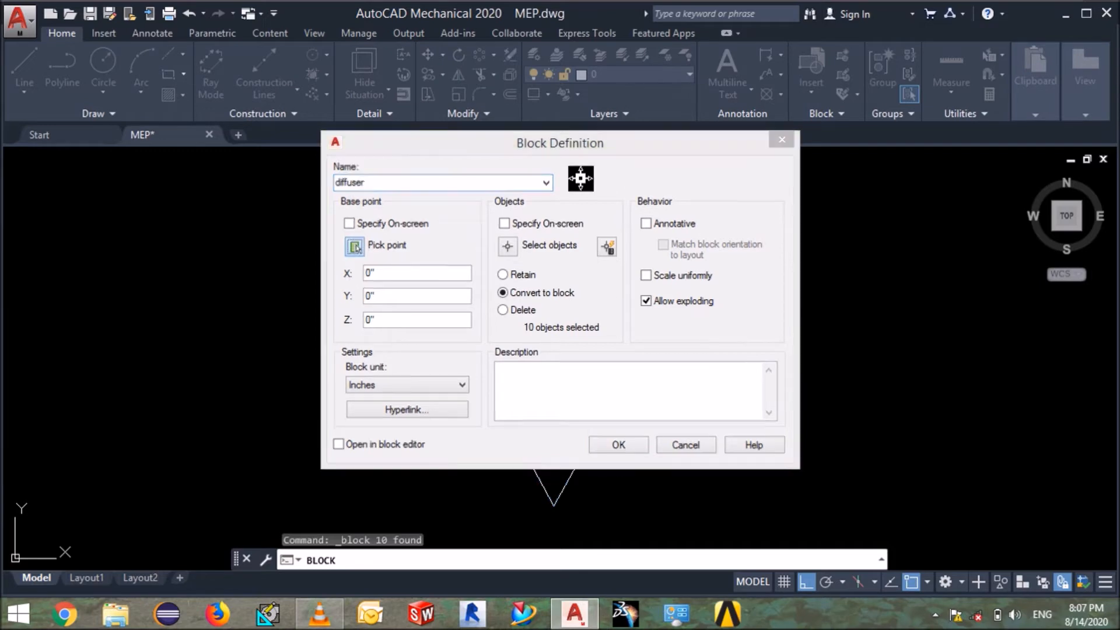
left_click(554, 366)
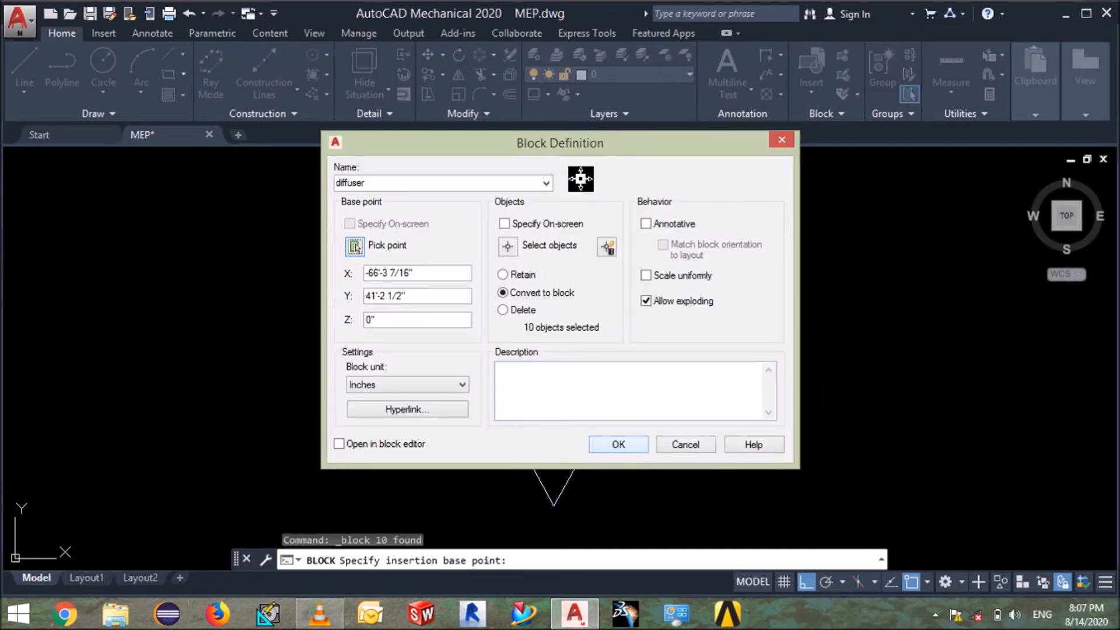
left_click(617, 444)
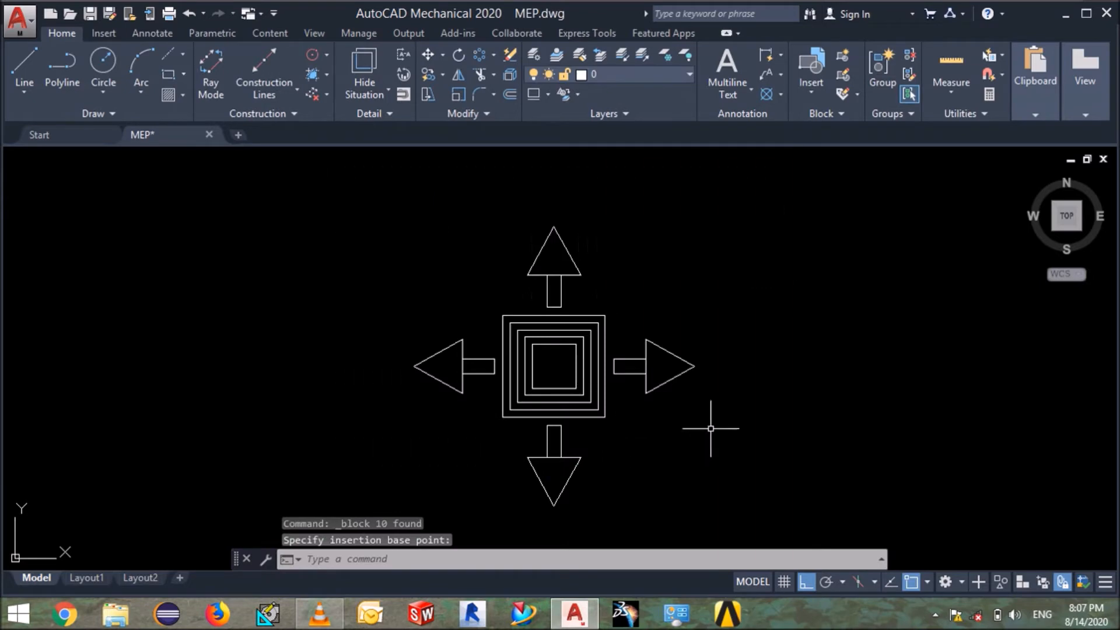
Zoom to all so the whole office floor plan and the diffuser block are in view.
type("z")
key("Return")
type("a")
key("Return")
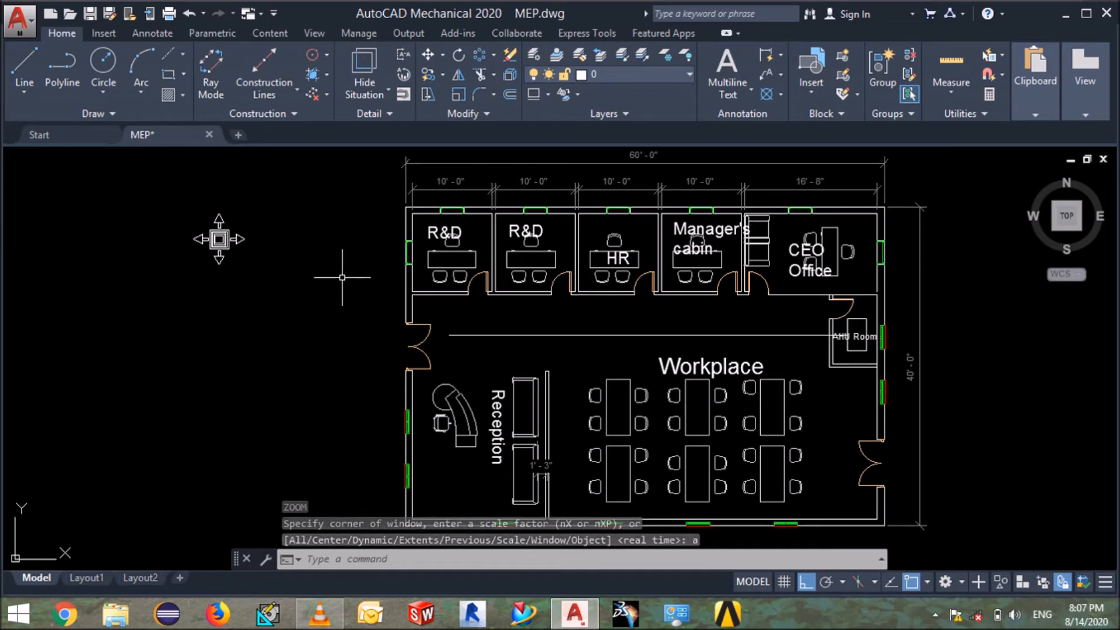
left_click(219, 239)
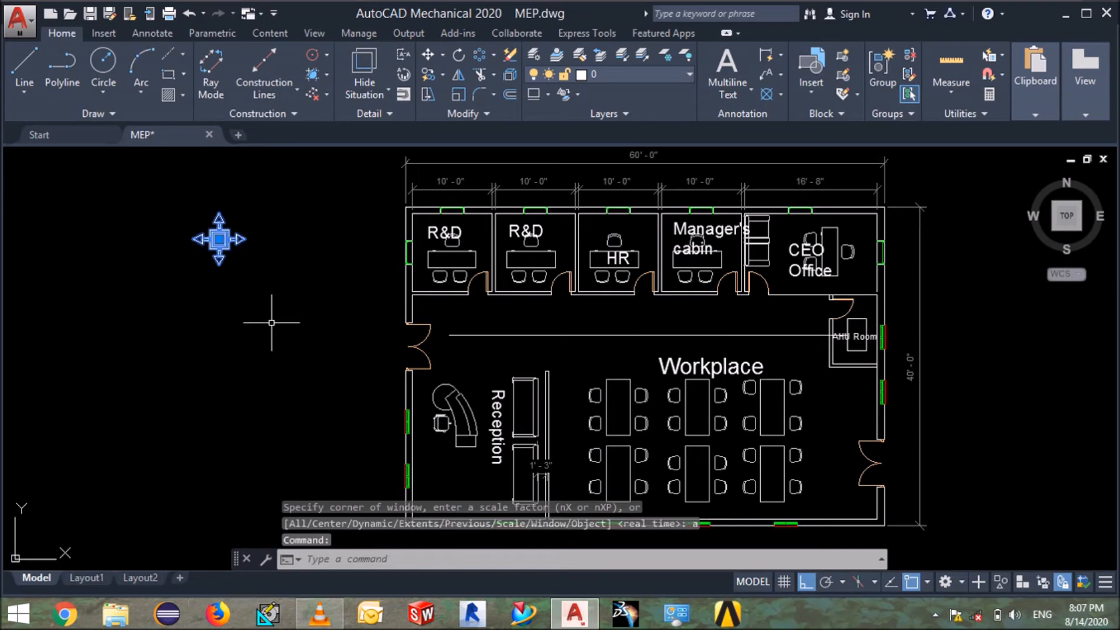
type("co")
key("Return")
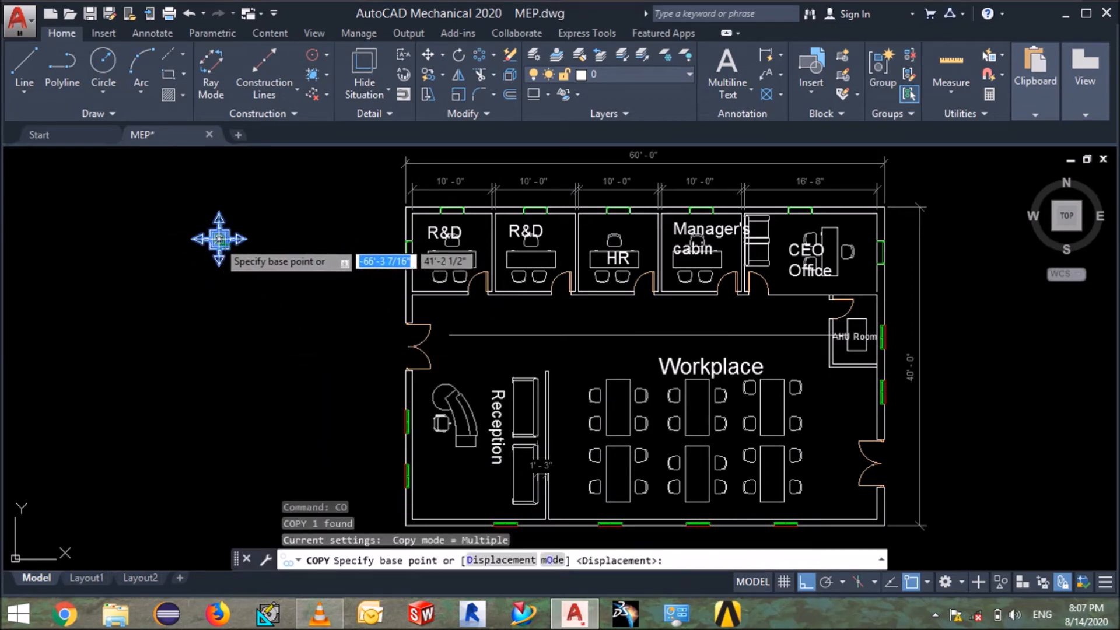
key("Escape")
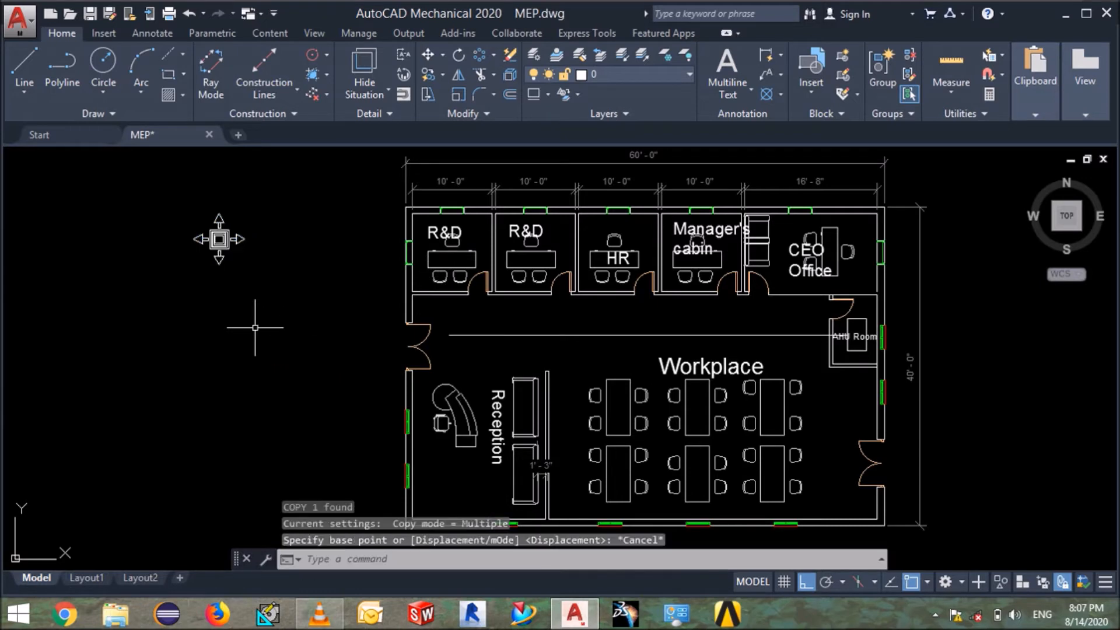
type("l")
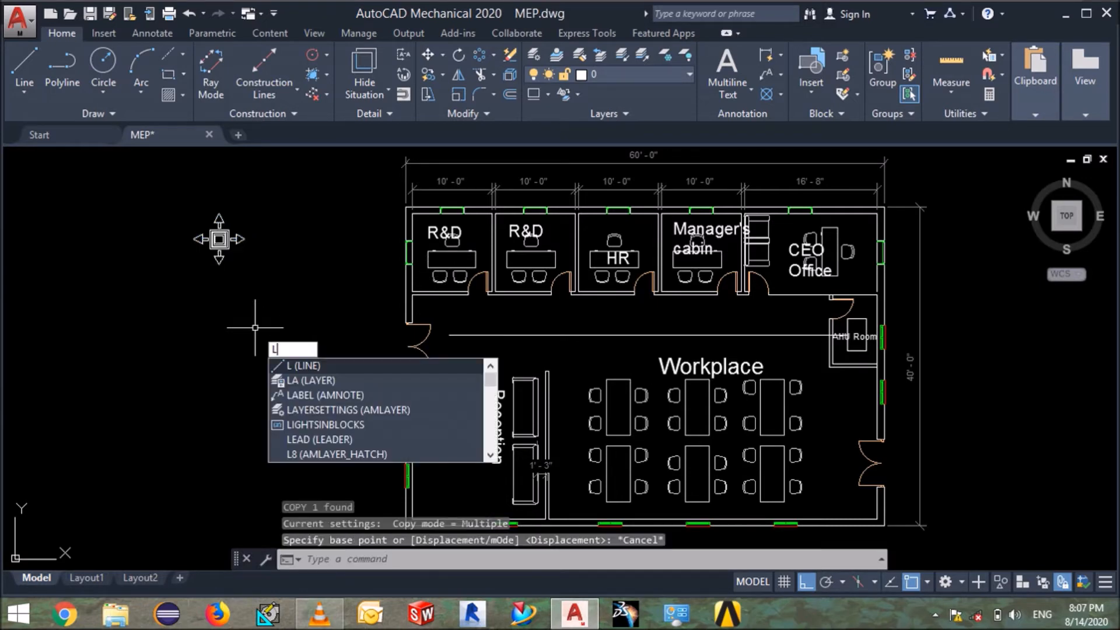
key("Return")
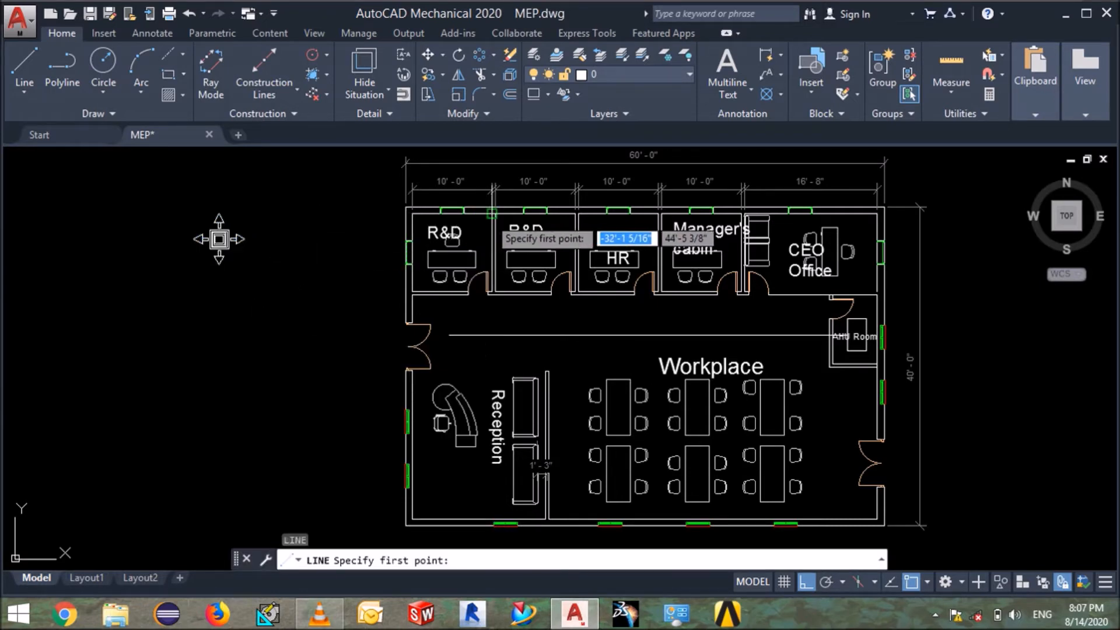
key("Escape")
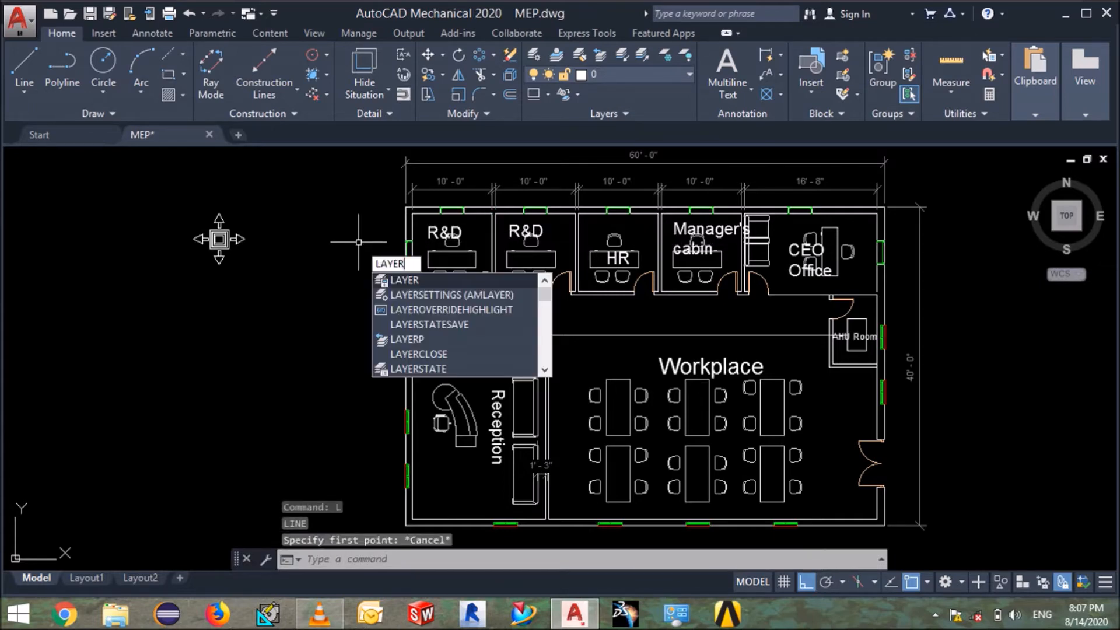
Create a new layer named Marking and assign it index color 21.
key("Return")
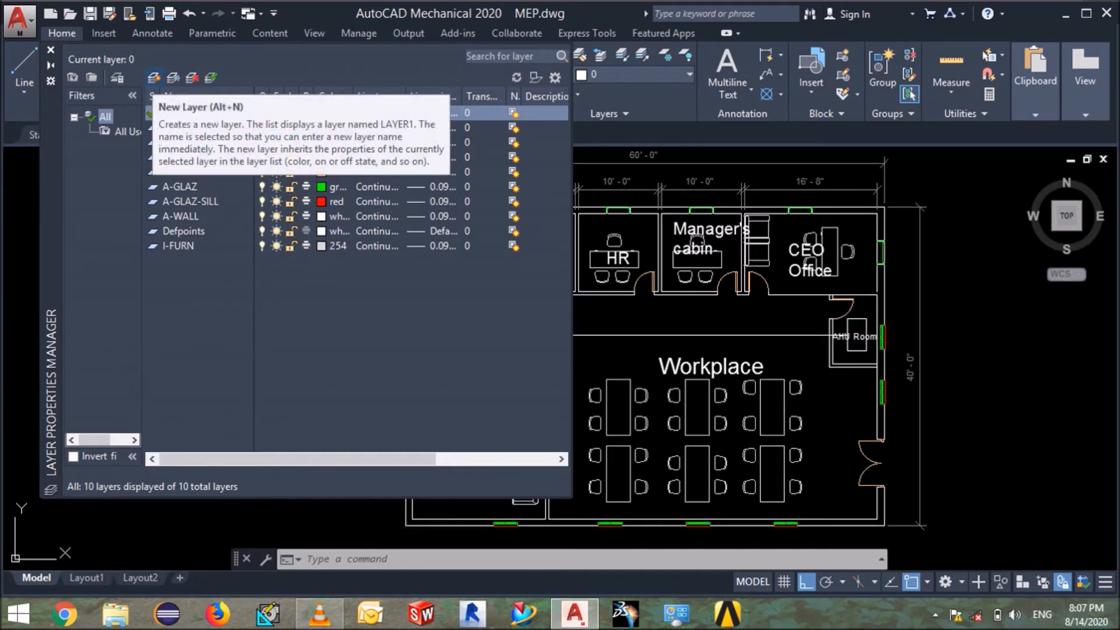
left_click(154, 77)
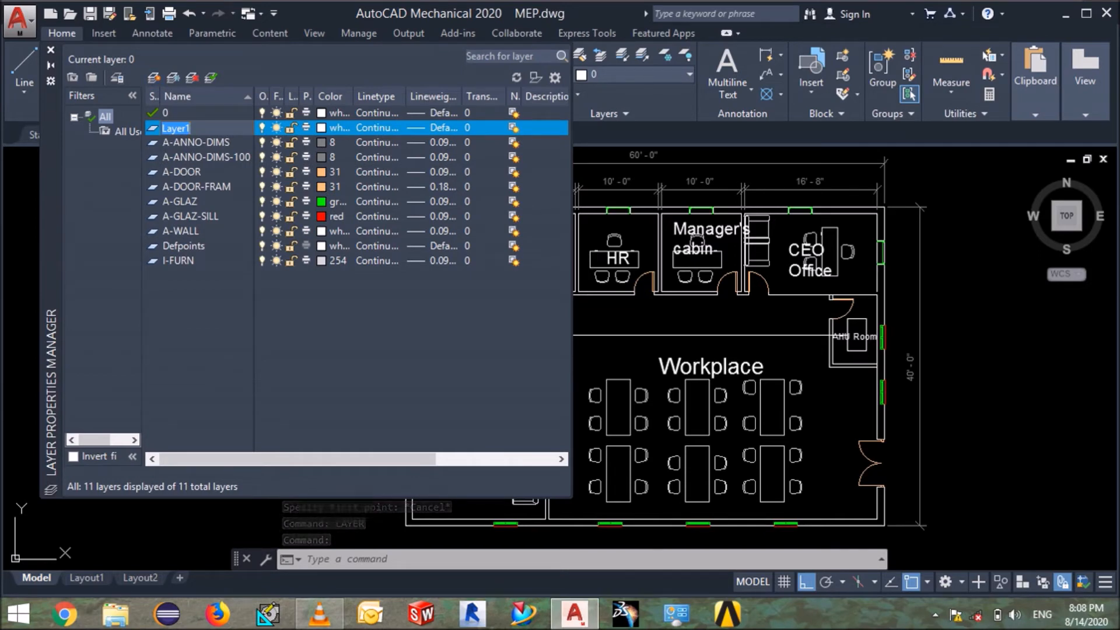
type("Marking")
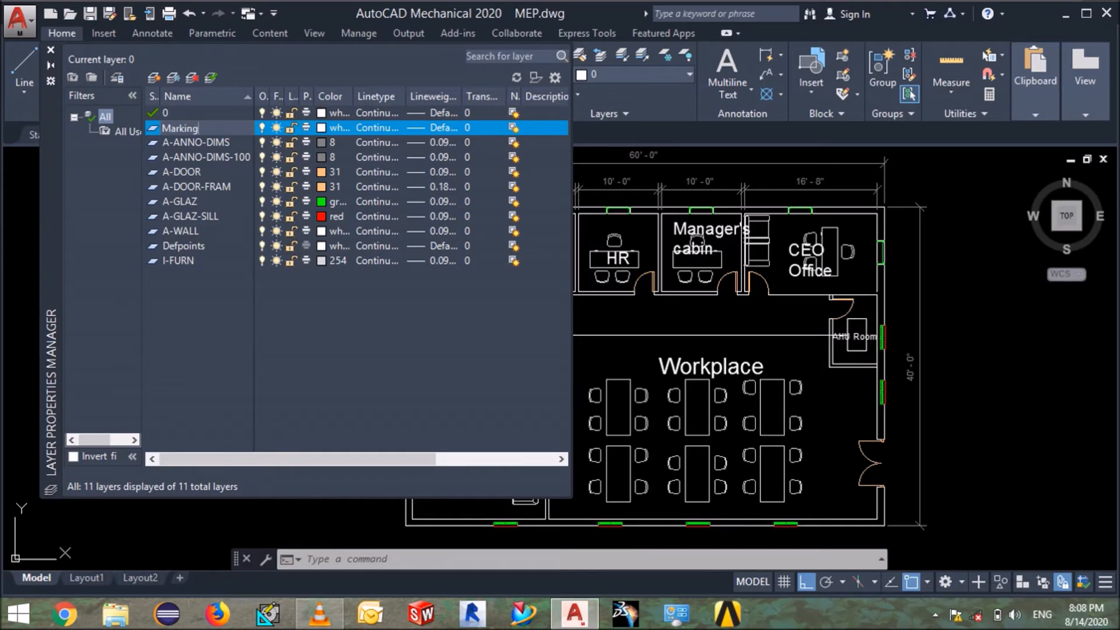
left_click(322, 128)
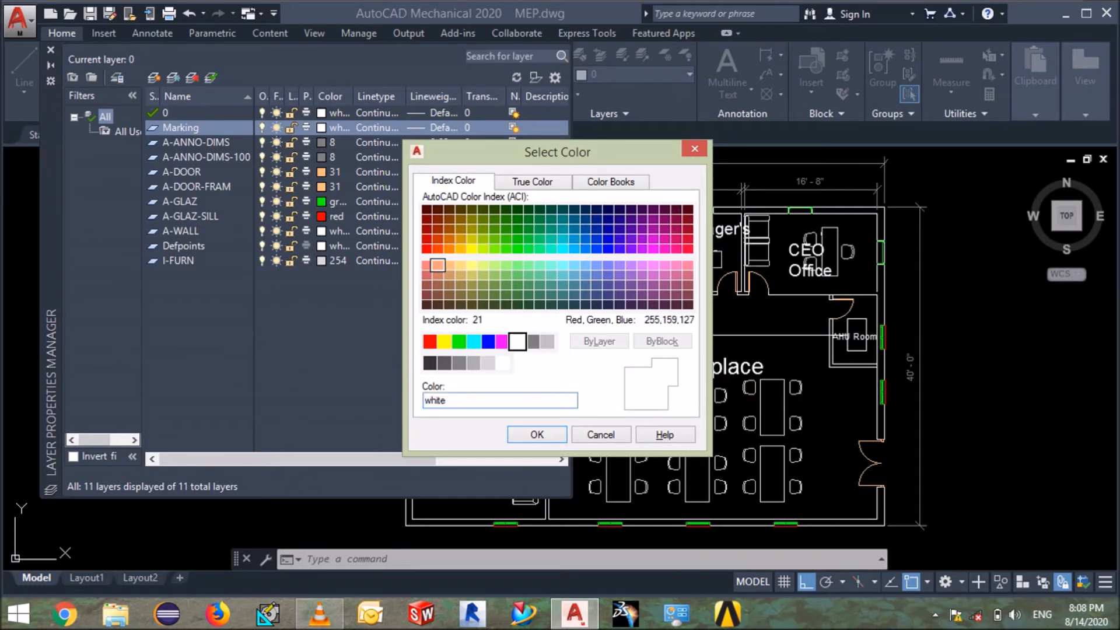
left_click(437, 265)
left_click(537, 434)
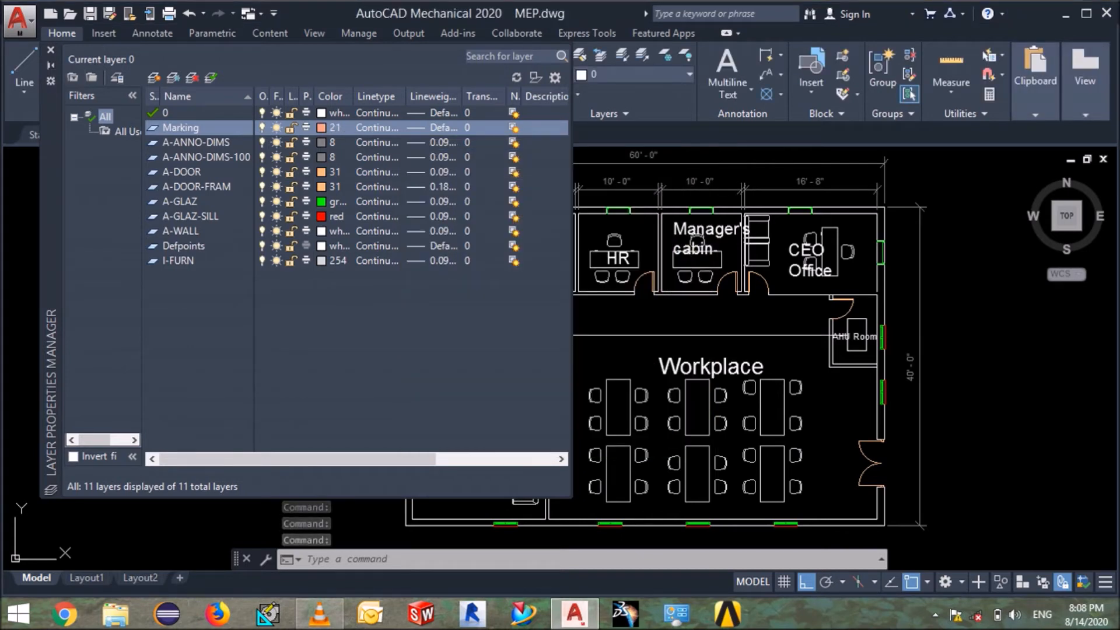
Make the Marking layer current and close the layer manager.
left_click(181, 128)
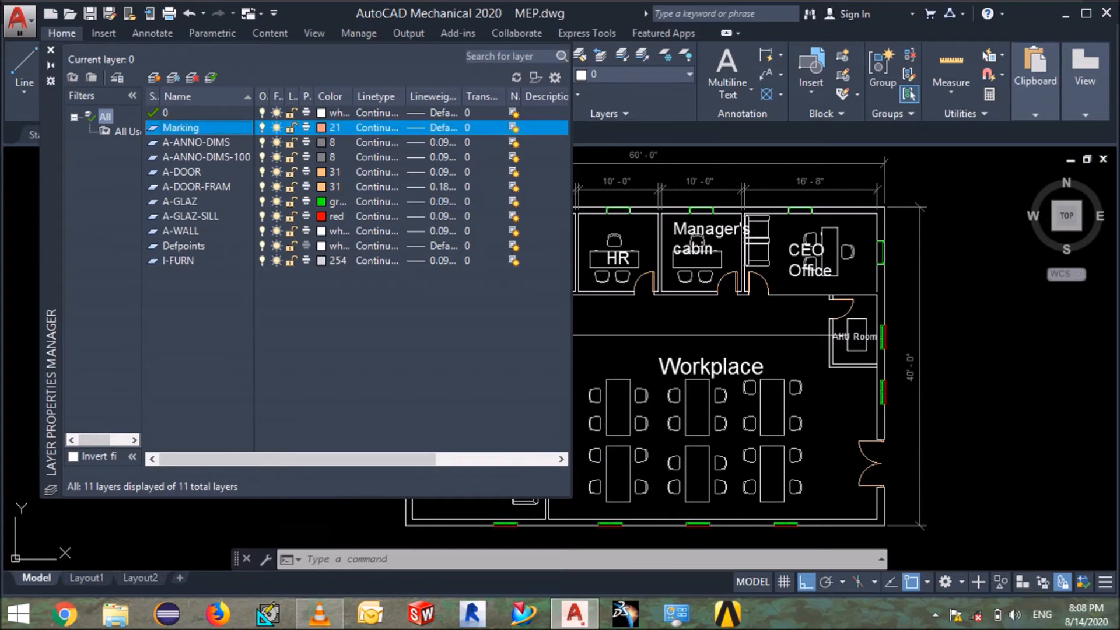
double_click(154, 128)
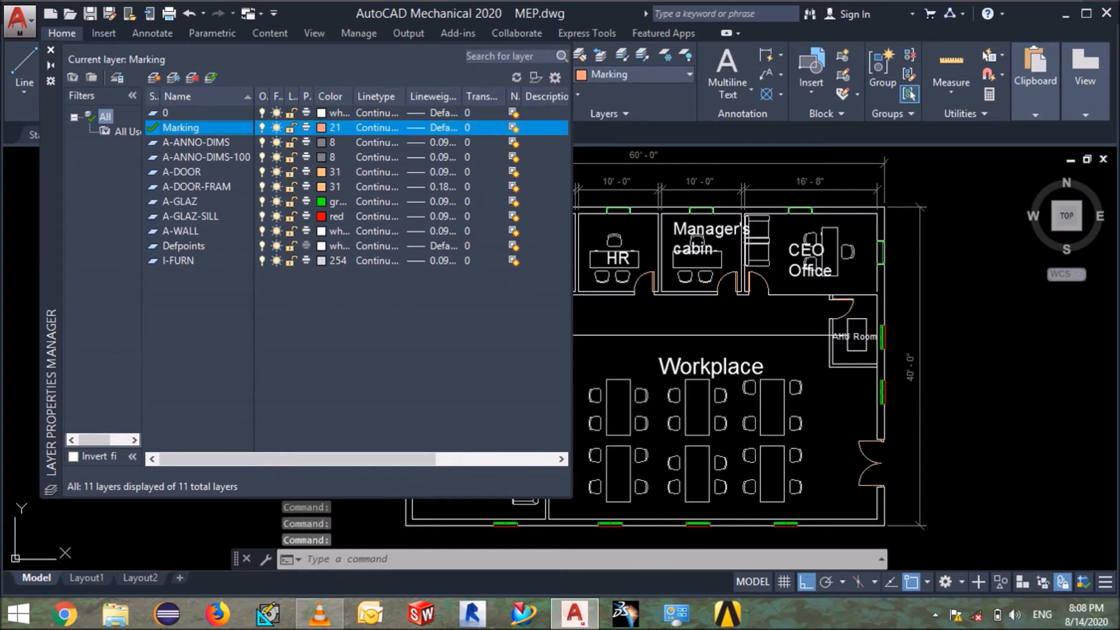
left_click(51, 50)
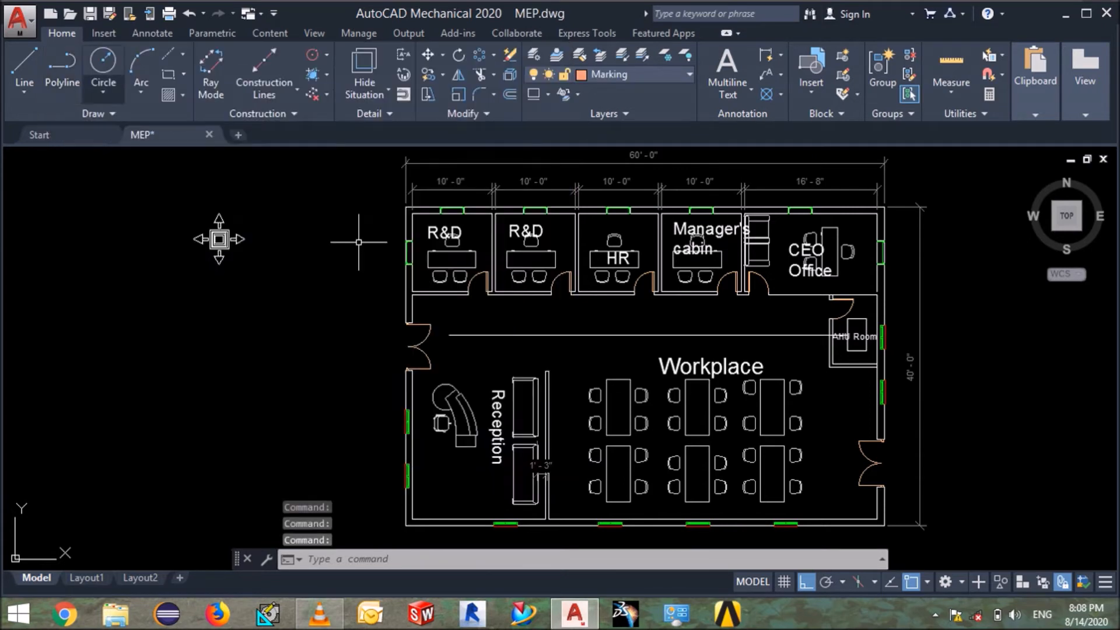
Draw two crossing diagonal lines between the opposite inner corners of the westernmost R&D room.
type("l")
key("Return")
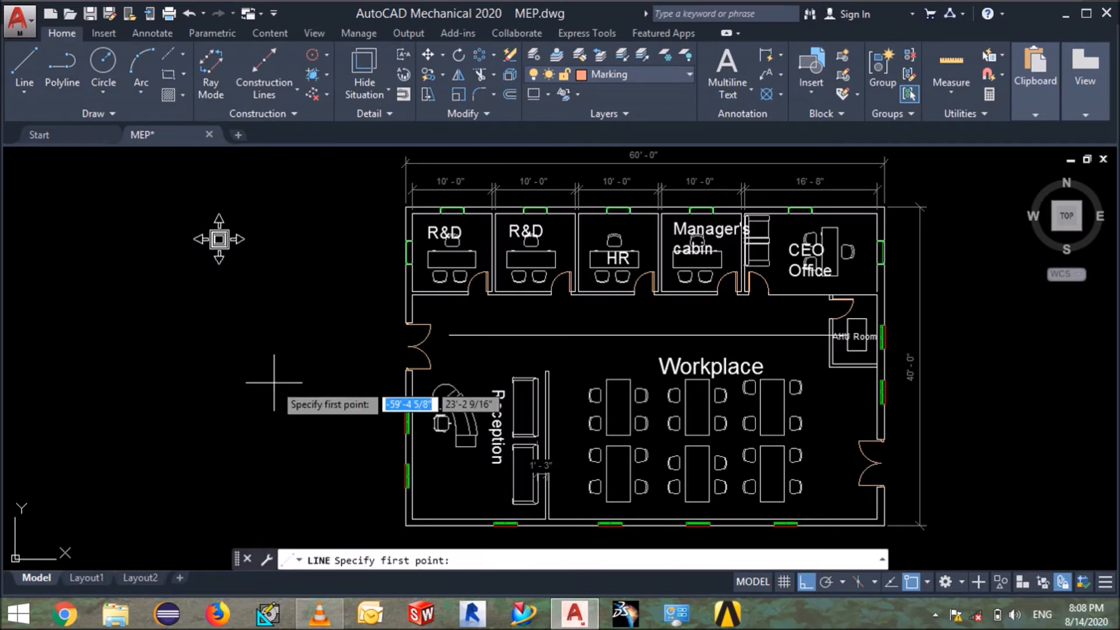
left_click(492, 214)
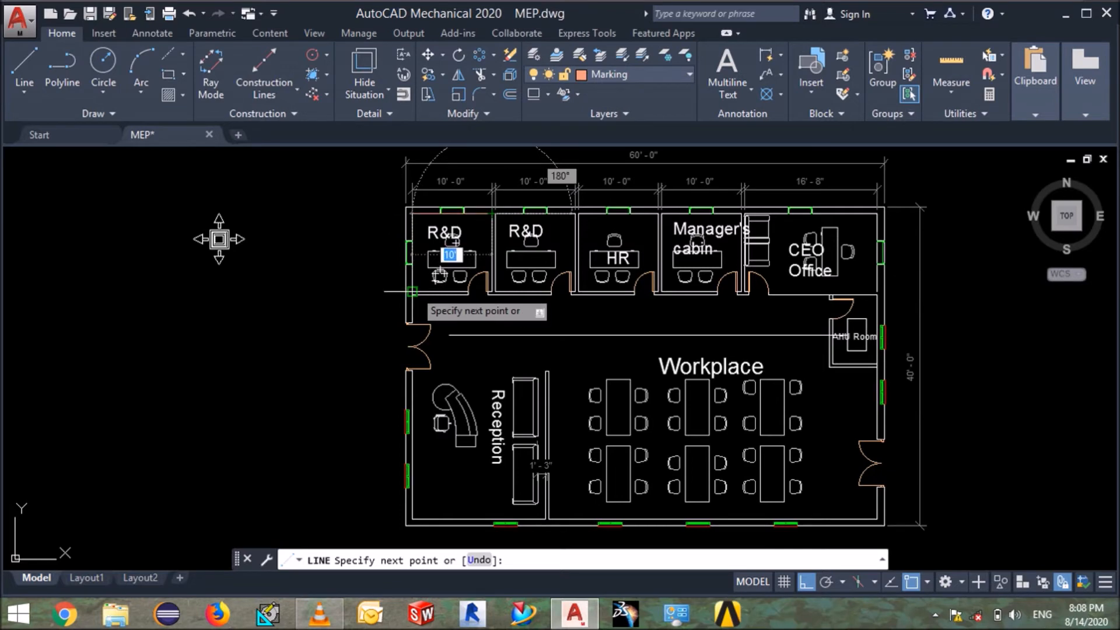
left_click(413, 290)
key("Escape")
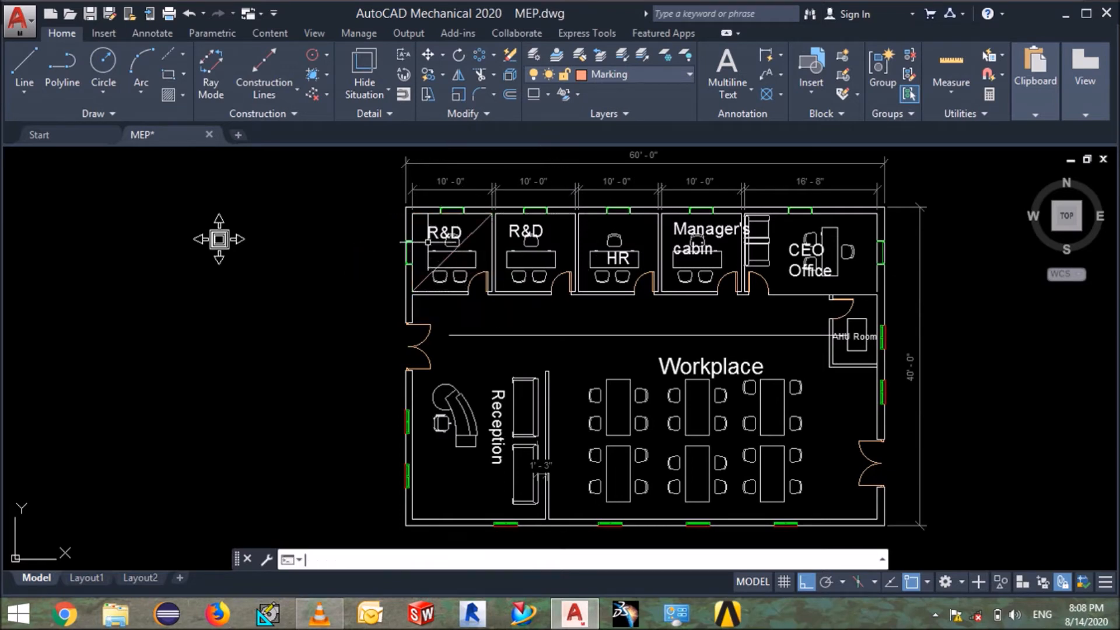
key("space")
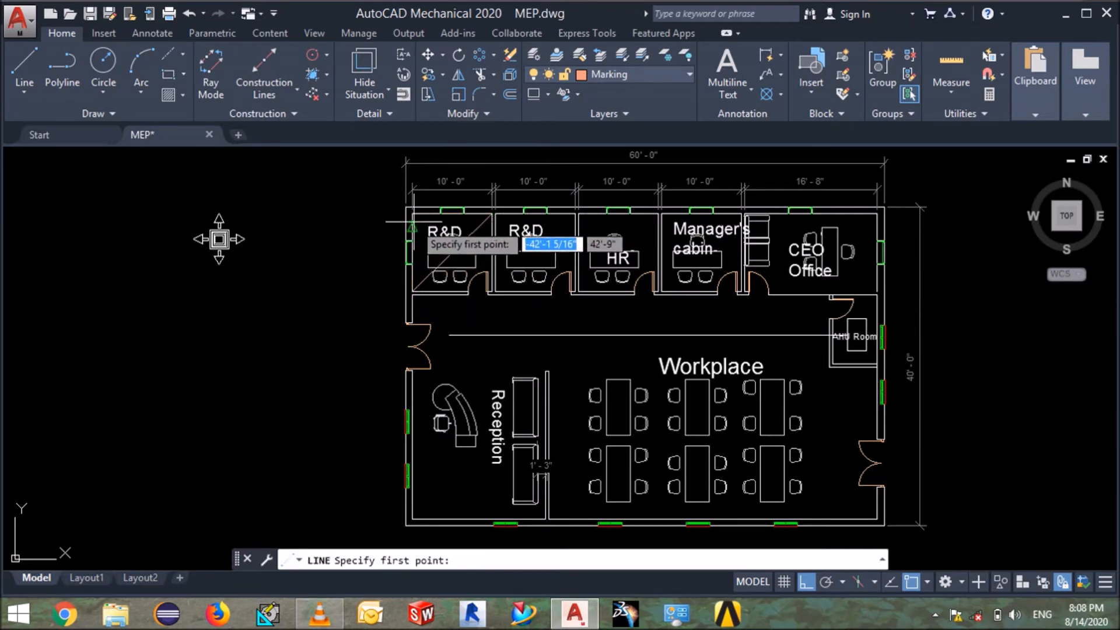
left_click(412, 214)
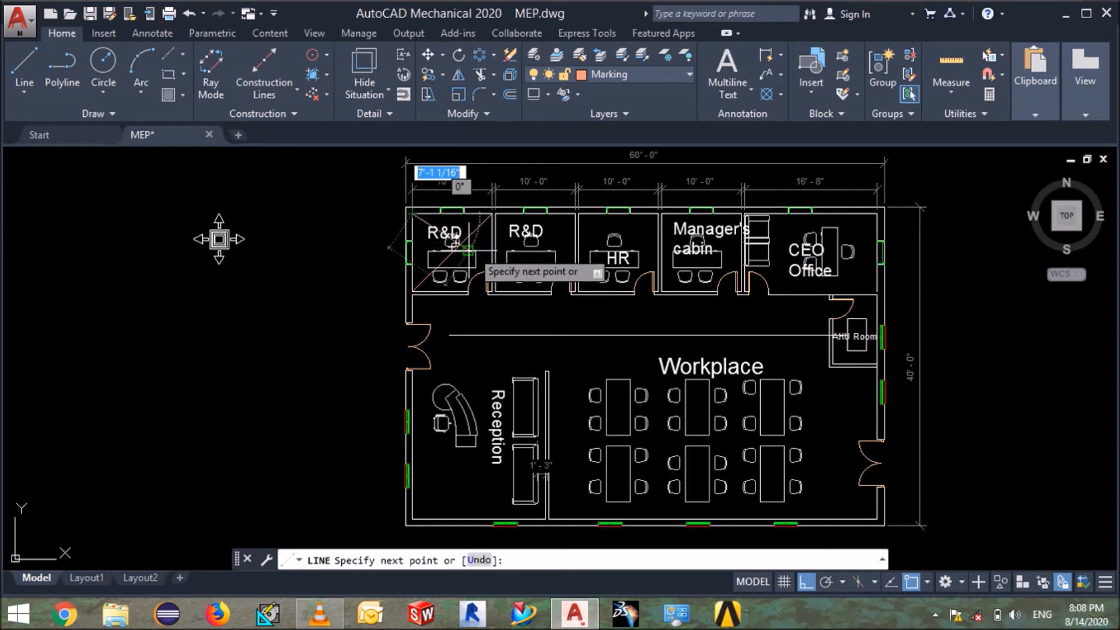
left_click(493, 290)
key("Escape")
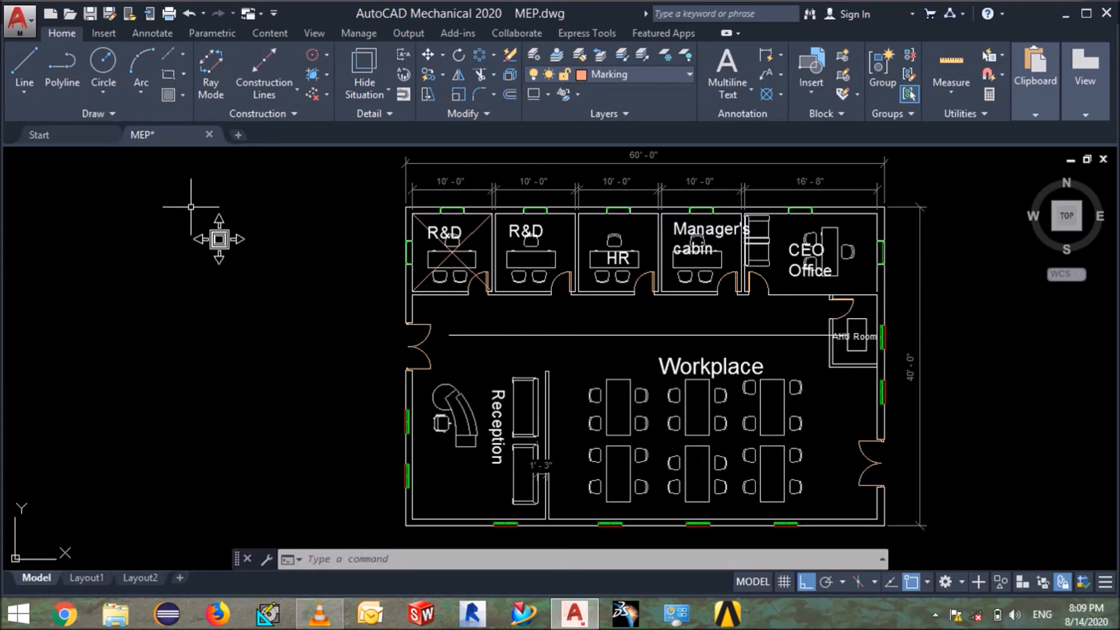
Draw the west, south and east sides of a 12' square from the corridor's northwest inner corner, directly below the westernmost R&D room.
type("l")
key("Return")
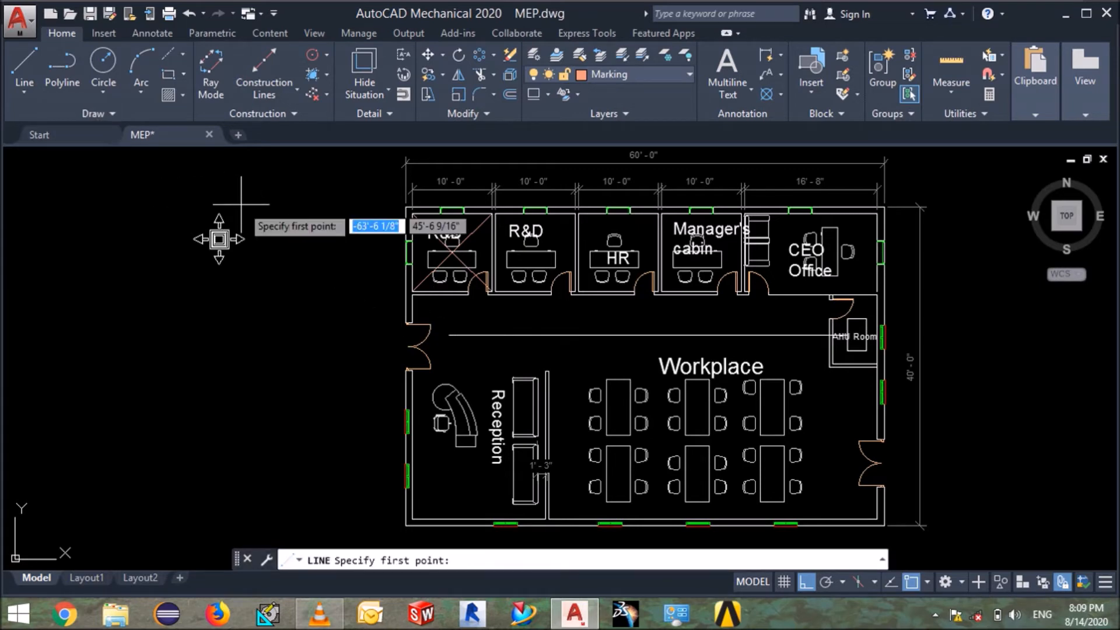
left_click(412, 296)
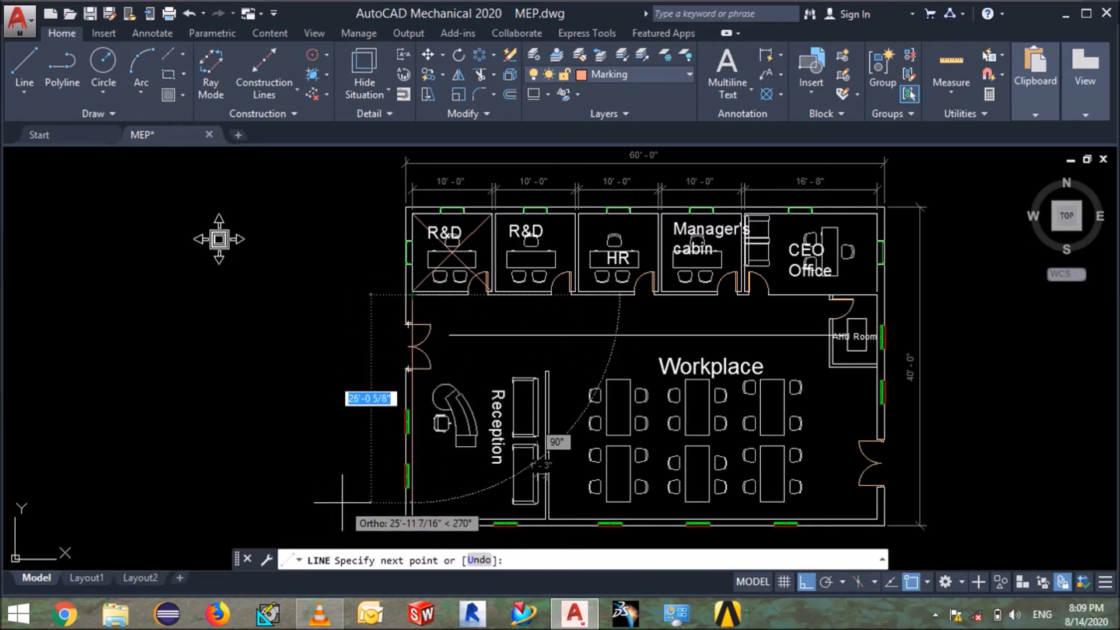
type("12")
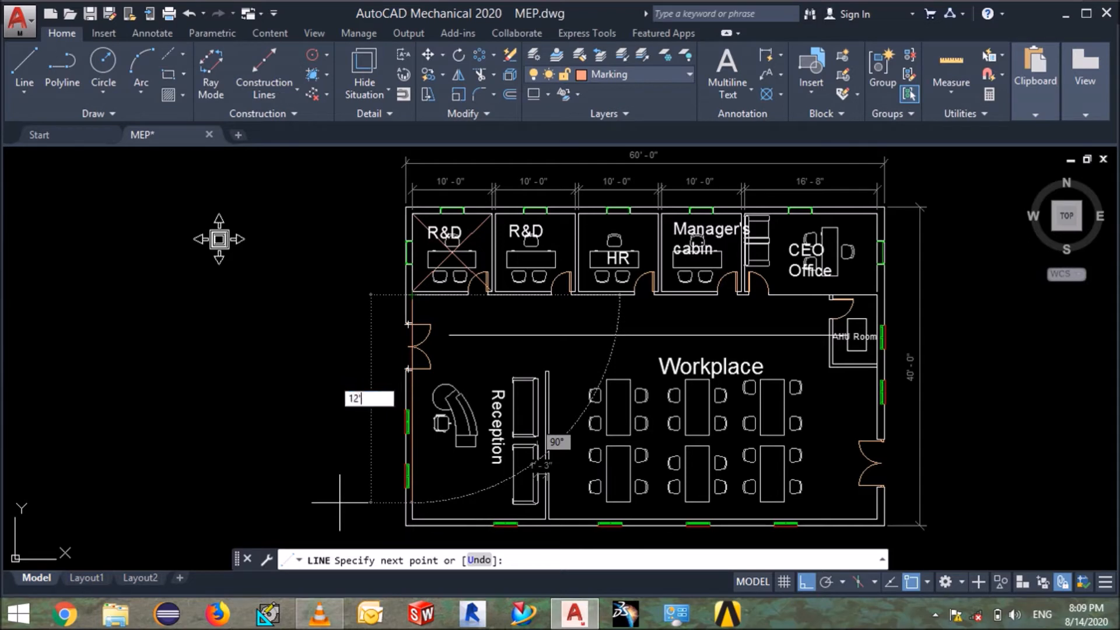
key("Return")
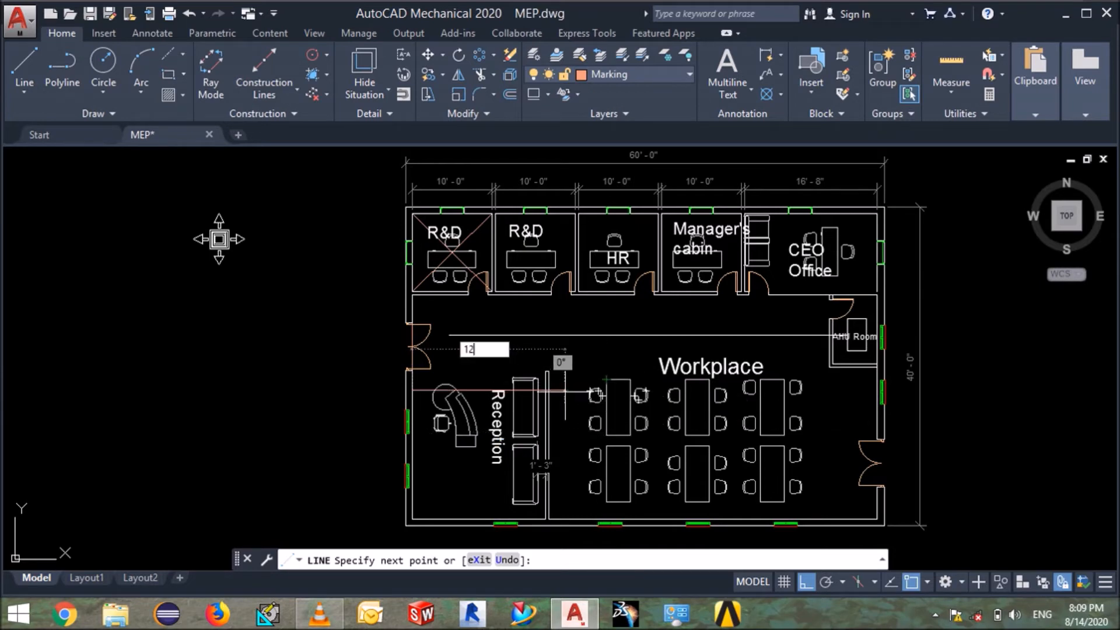
left_click(507, 390)
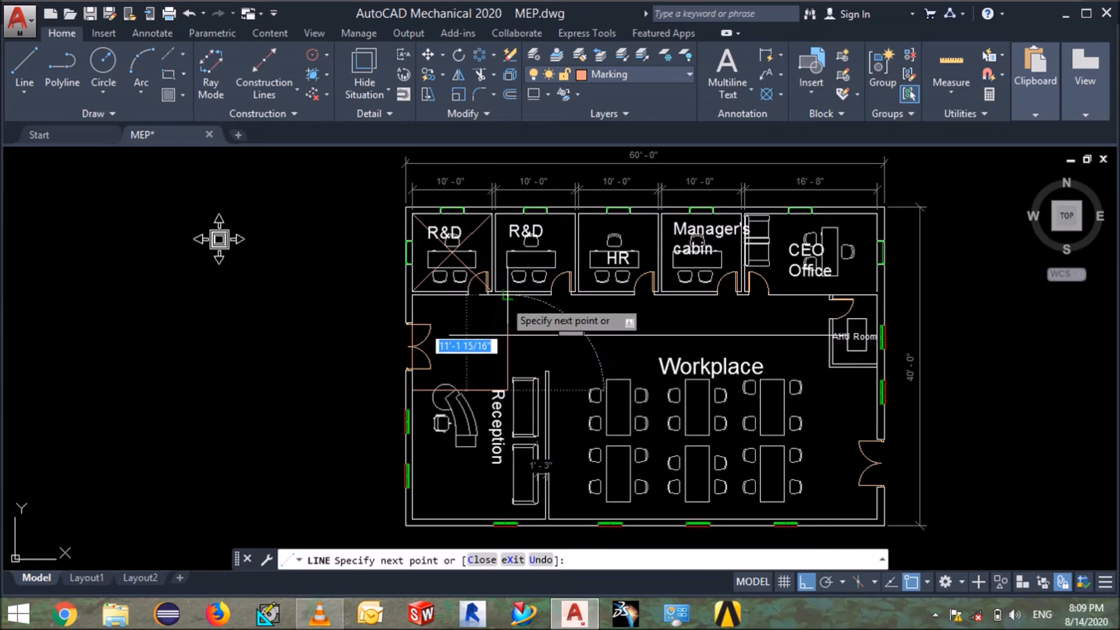
type("1")
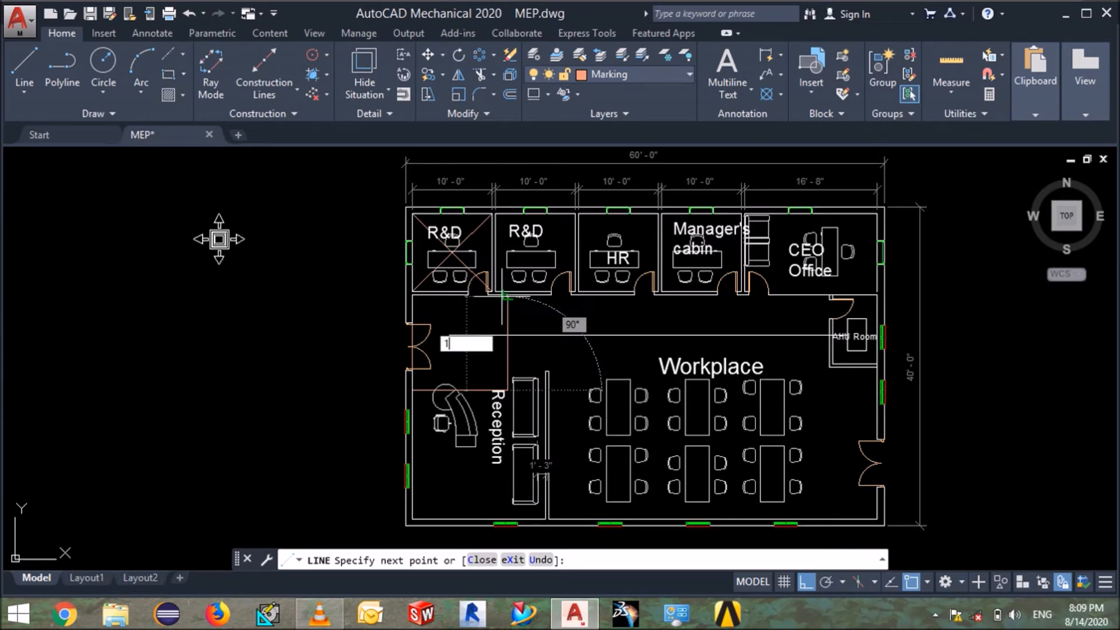
type("2'")
key("Return")
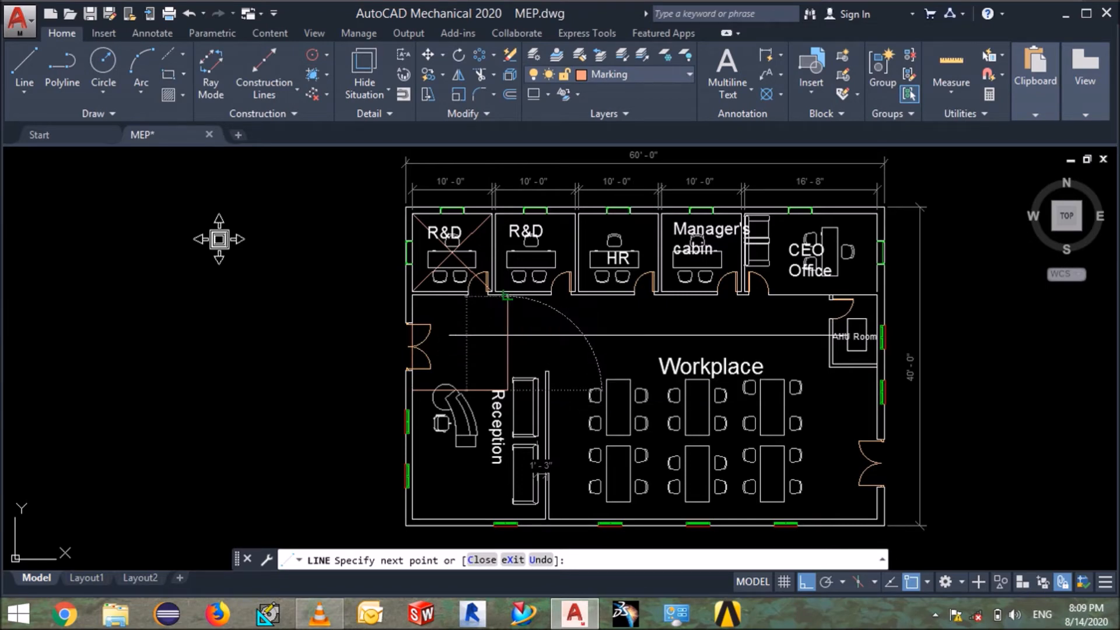
type("12'")
key("Return")
Draw two crossing diagonals between the opposite corners of the 12' square at the corridor's west end.
type("c")
key("Return")
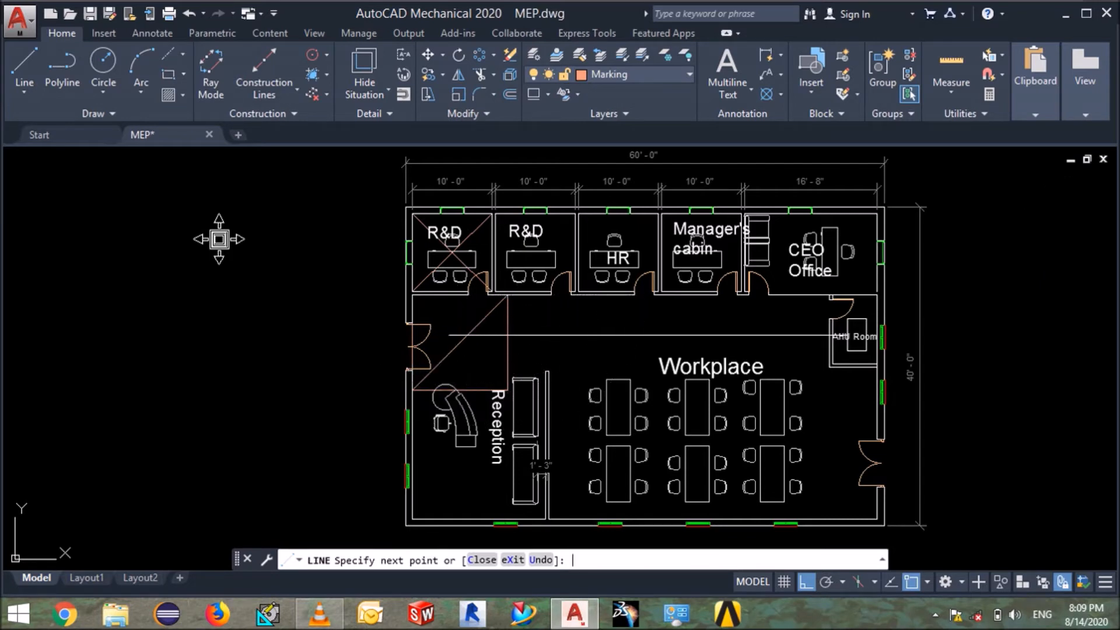
key("Return")
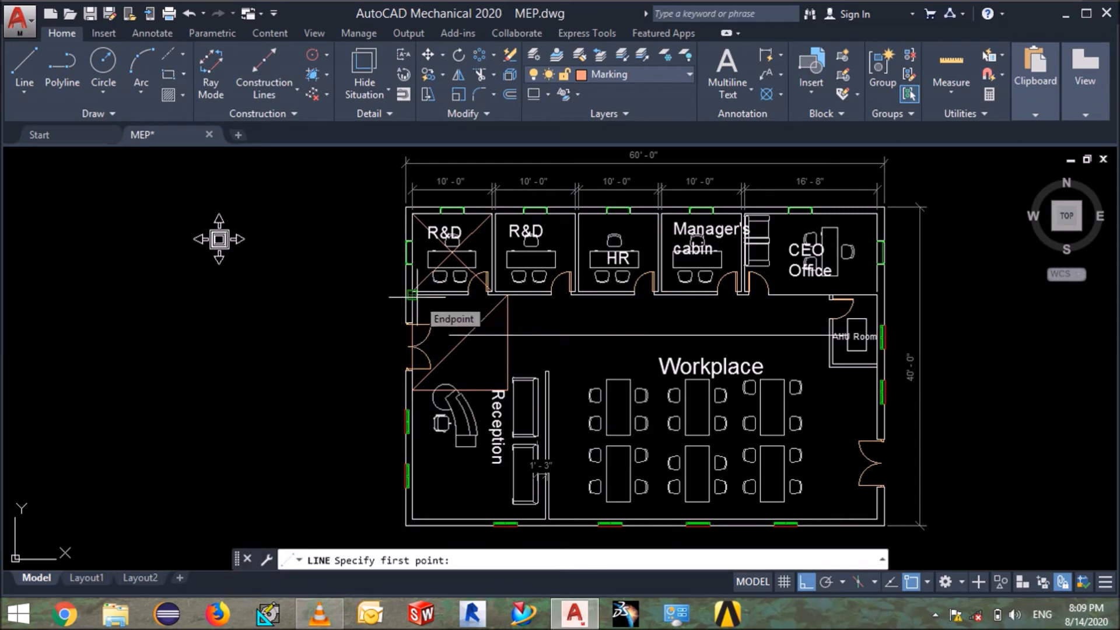
left_click(509, 389)
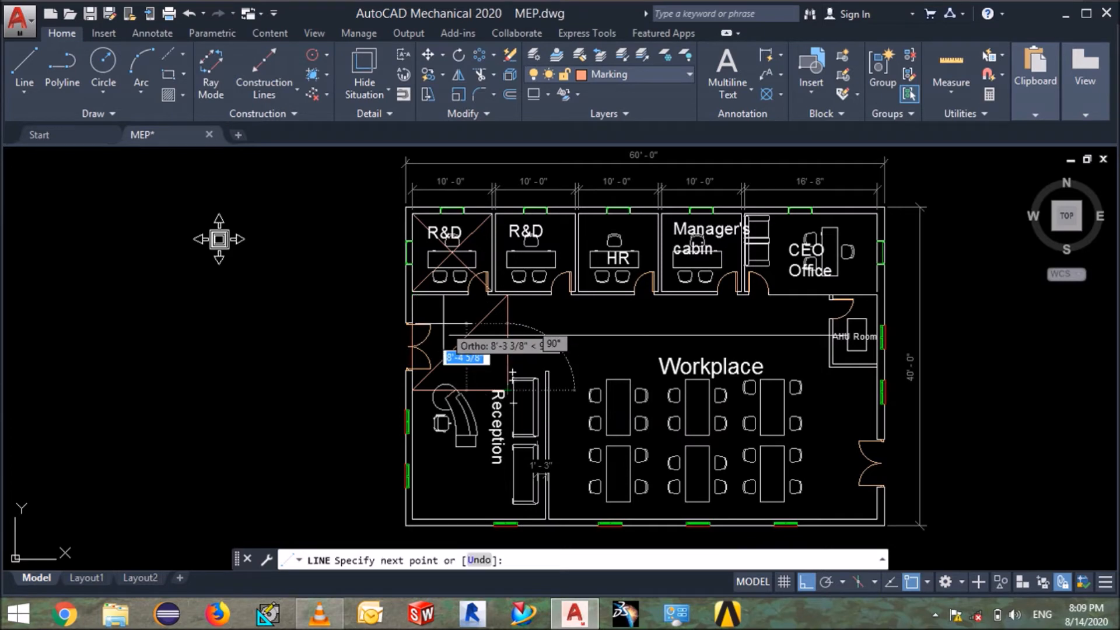
left_click(412, 294)
key("Escape")
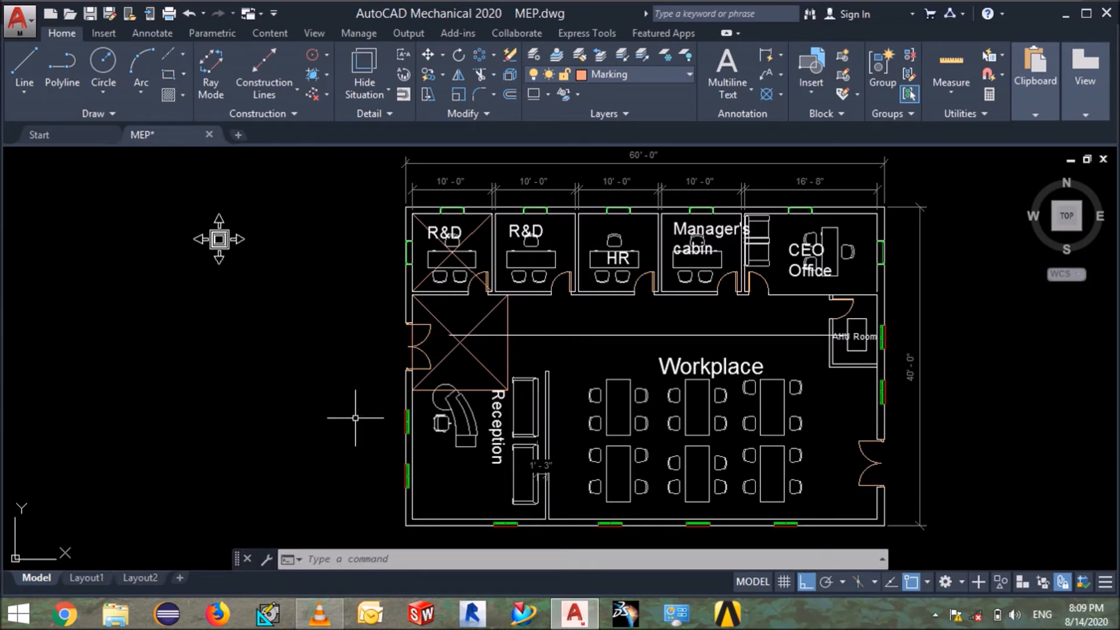
Draw the west, south and east sides of a second 12' square in the reception, directly below the first square.
type("l")
key("Return")
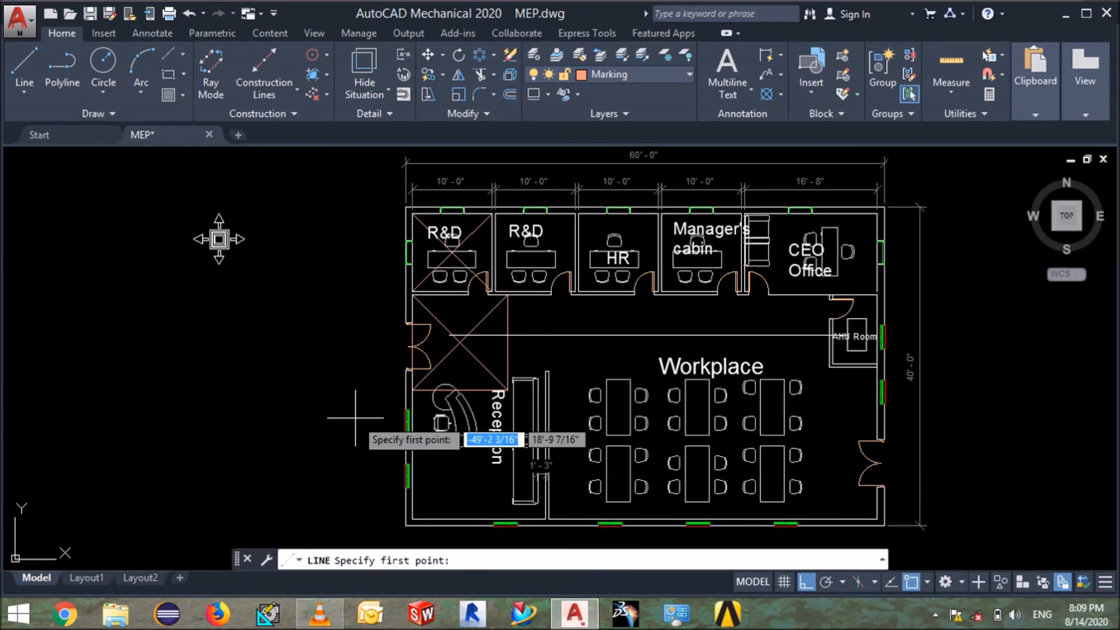
left_click(411, 390)
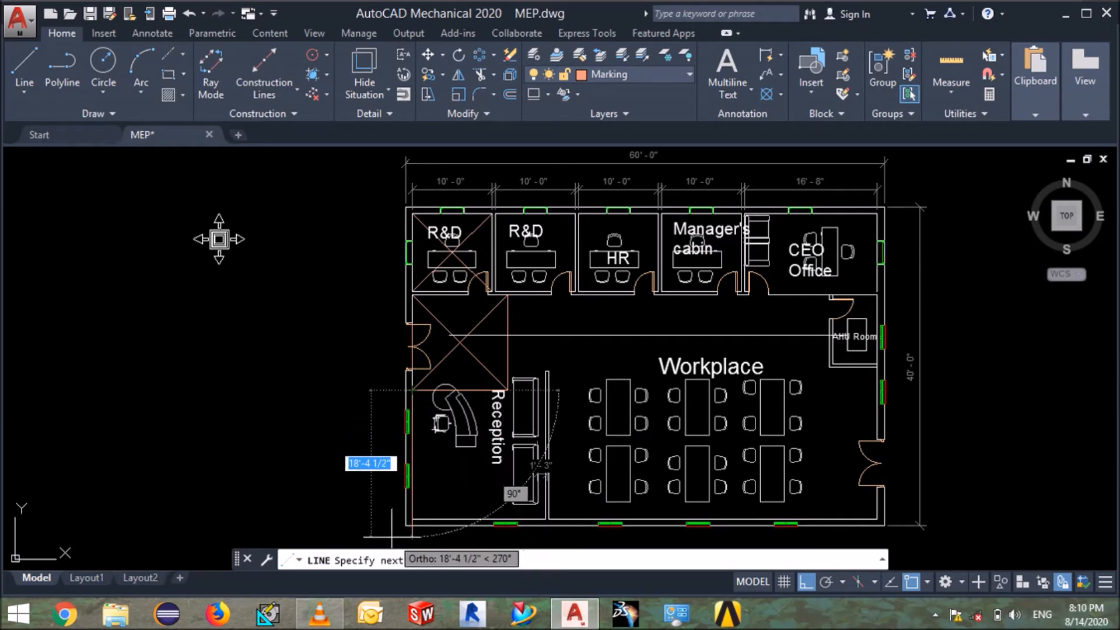
type("12")
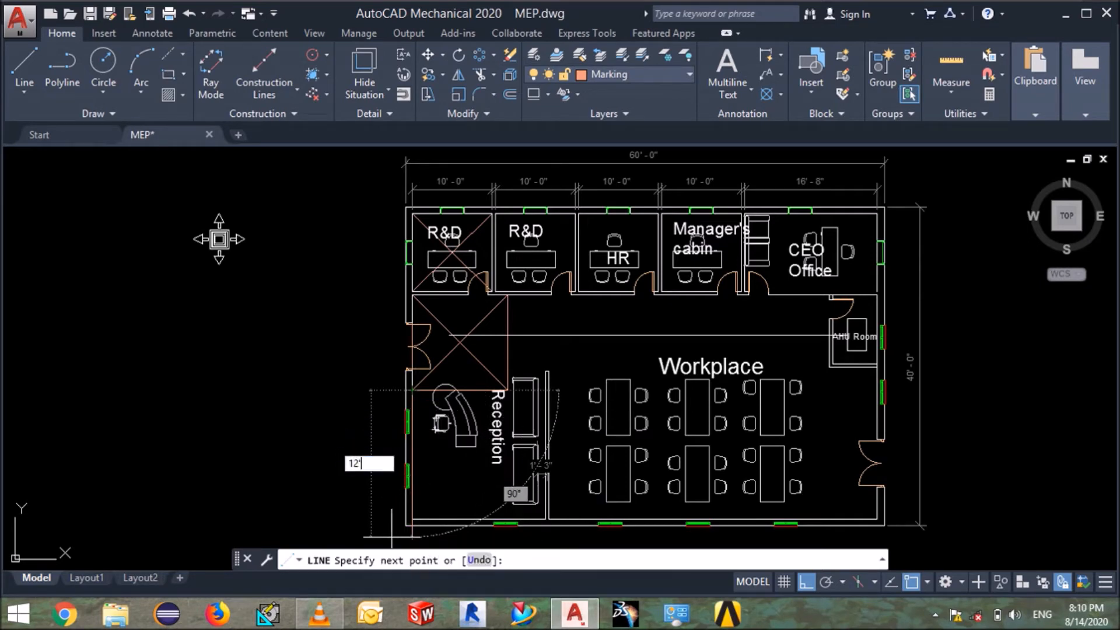
key("Return")
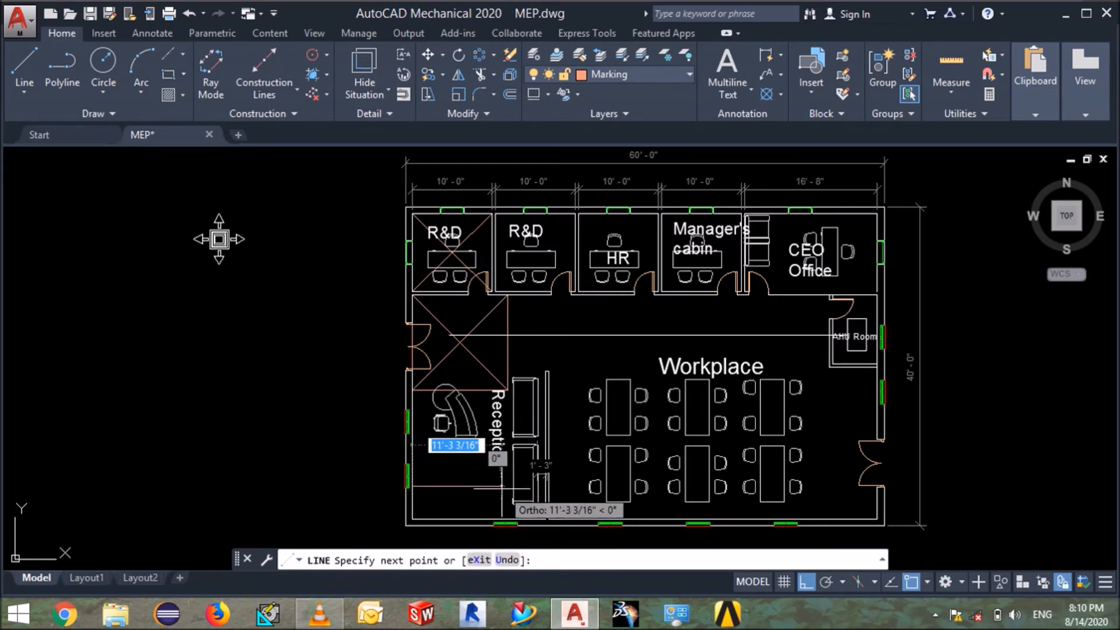
type("12")
key("Return")
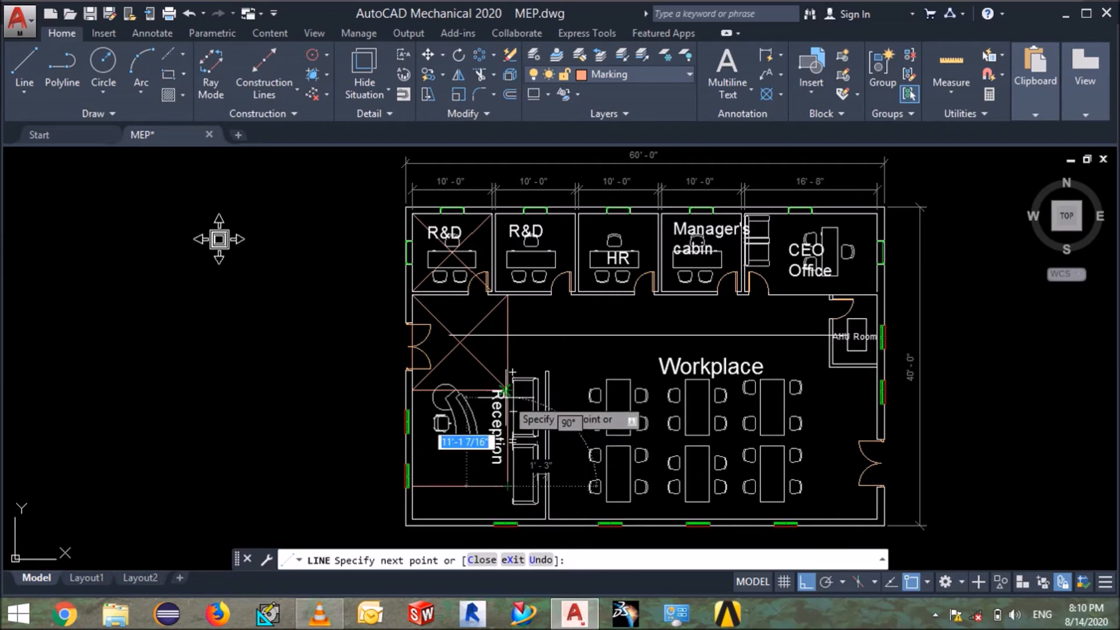
type("12")
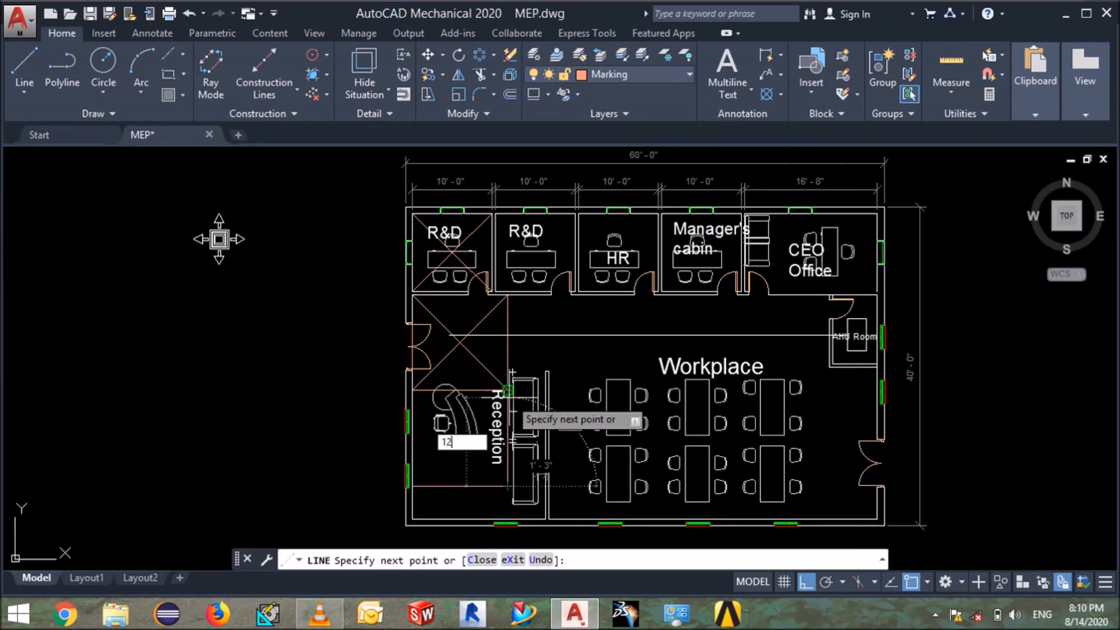
key("Return")
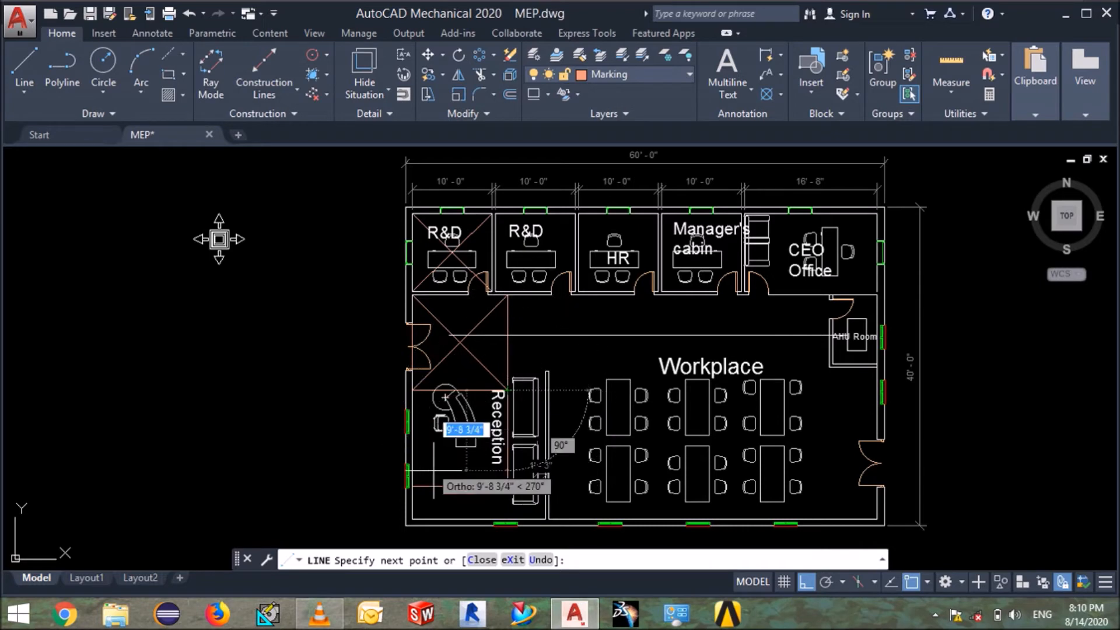
Draw two crossing diagonals between the opposite corners of the 12' square in the reception.
left_click(413, 488)
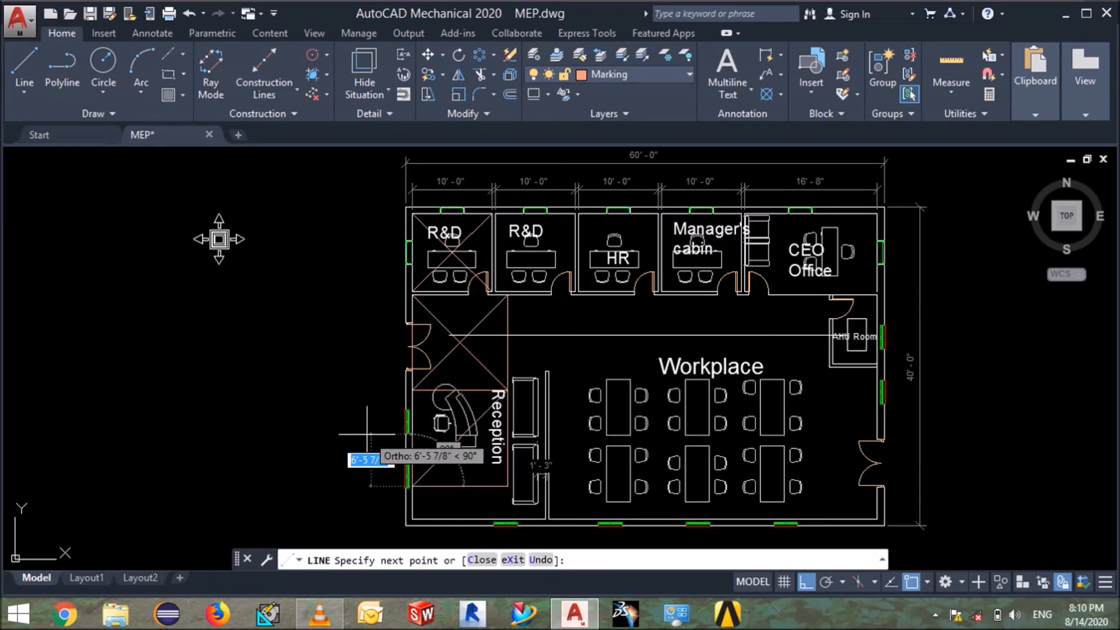
key("Return")
key("Return")
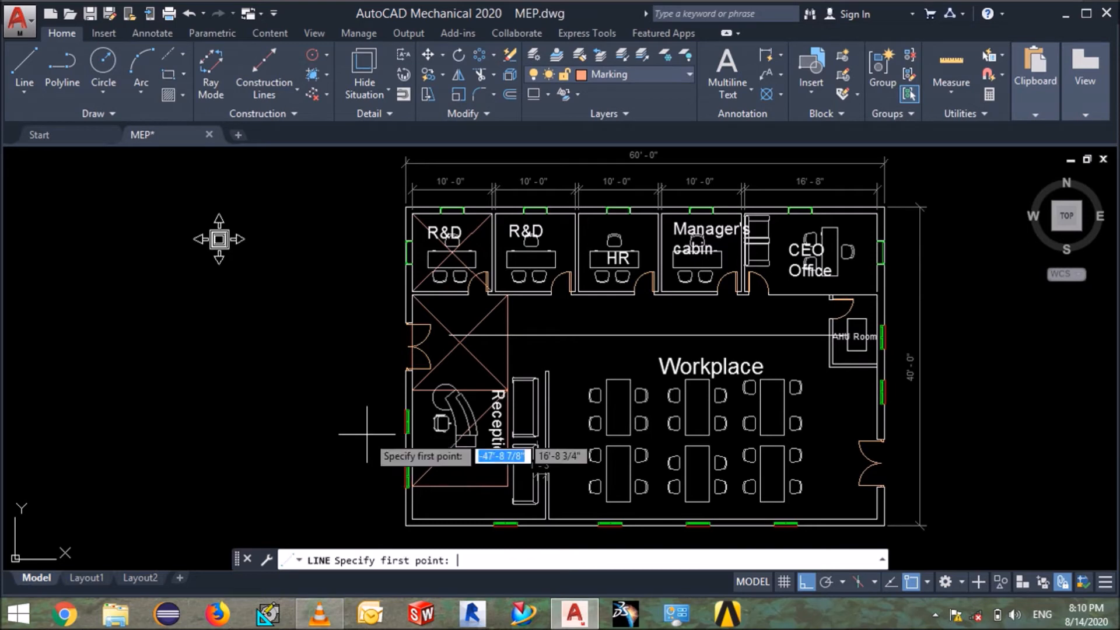
left_click(413, 390)
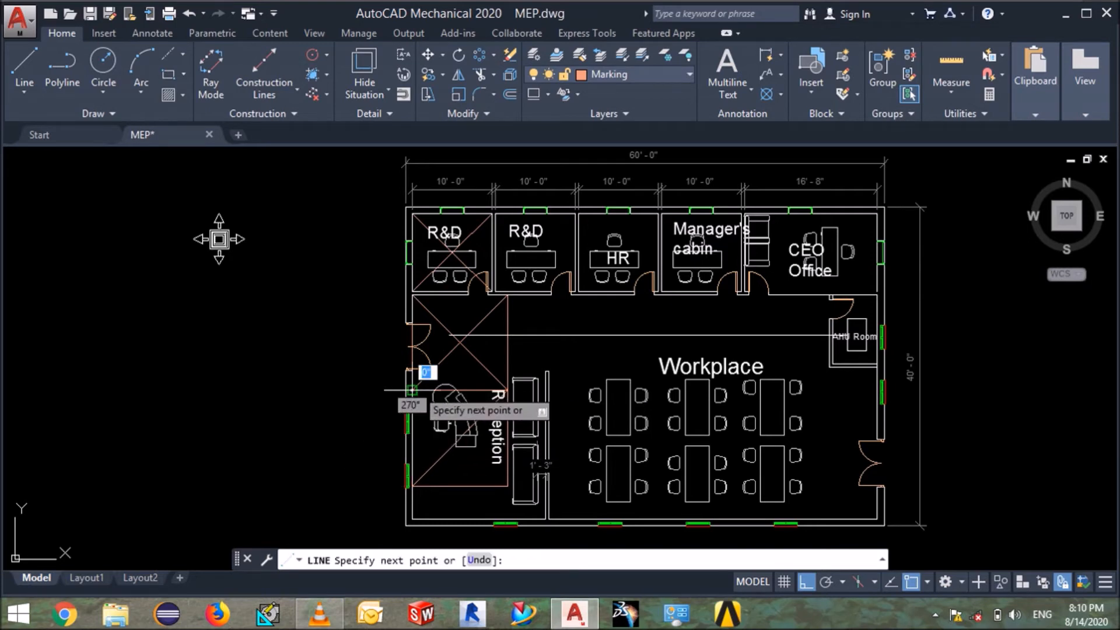
left_click(507, 486)
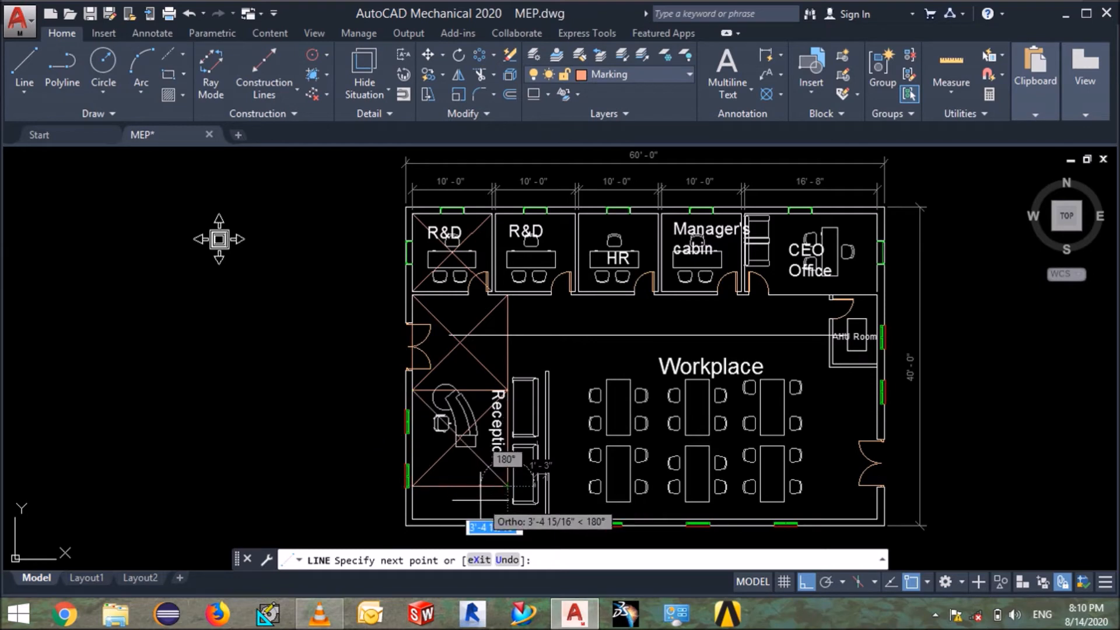
key("Escape")
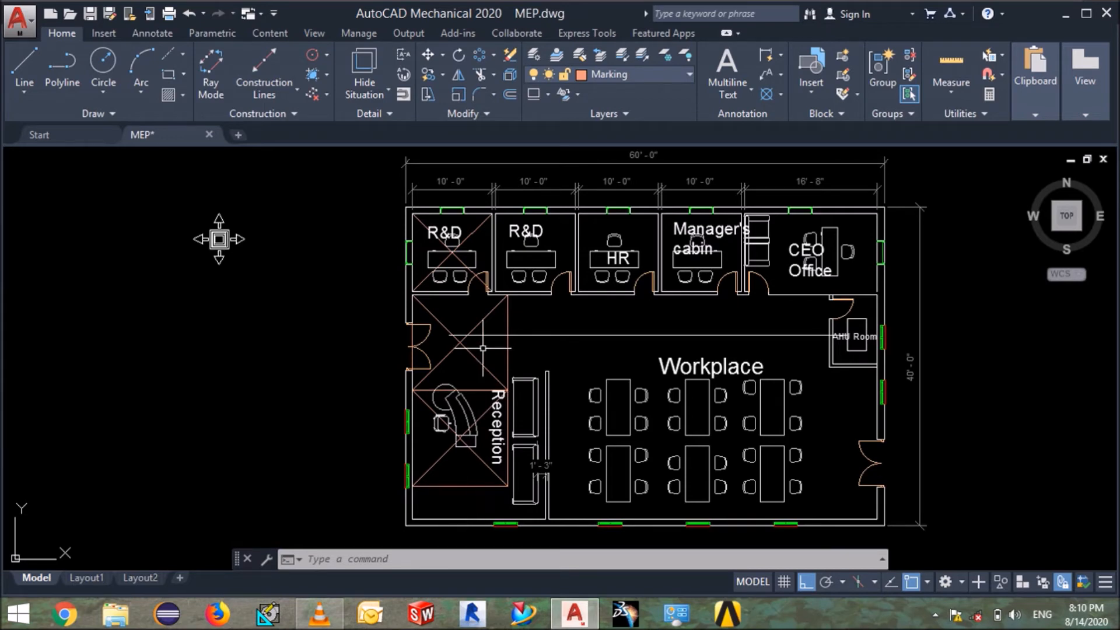
Copy both western 12' squares with their diagonals 12' east, using the lower square's southwest corner as base point.
left_click(527, 308)
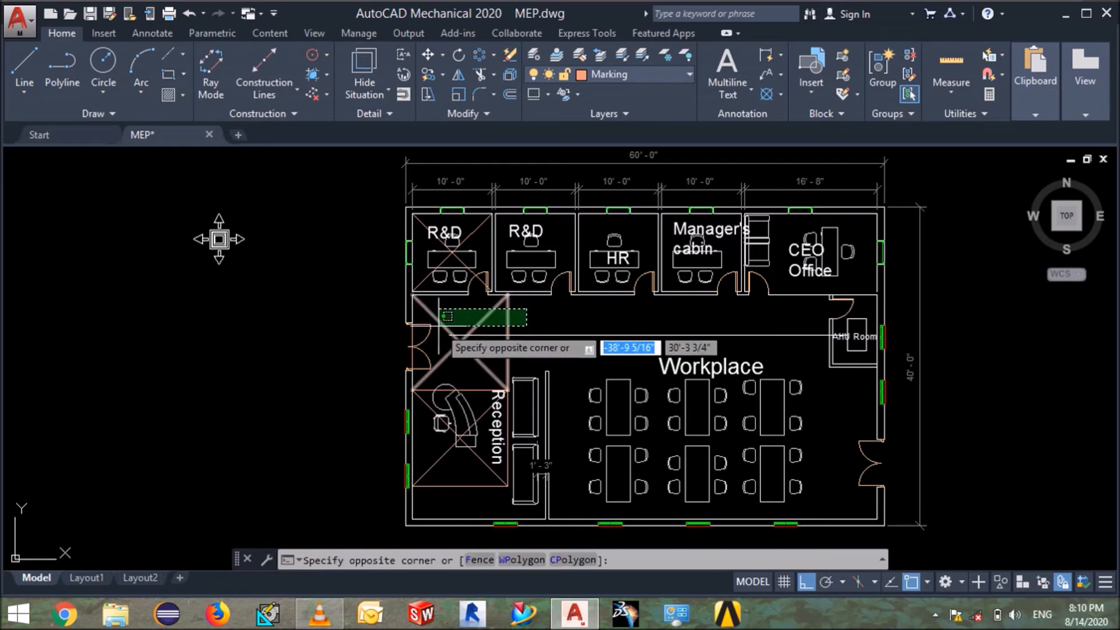
left_click(444, 316)
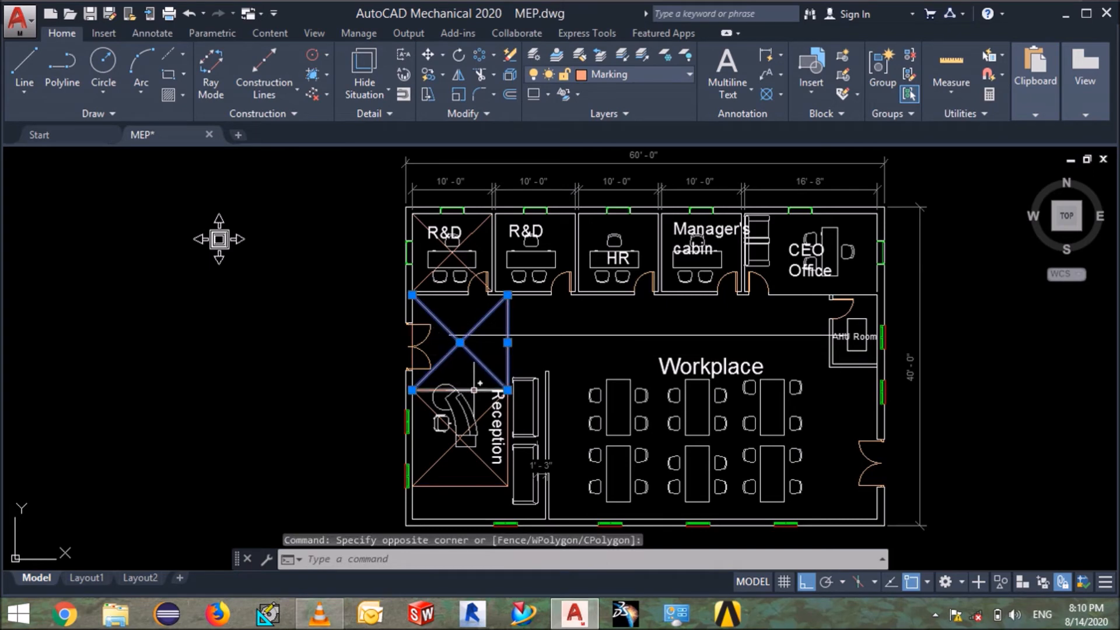
left_click(474, 389)
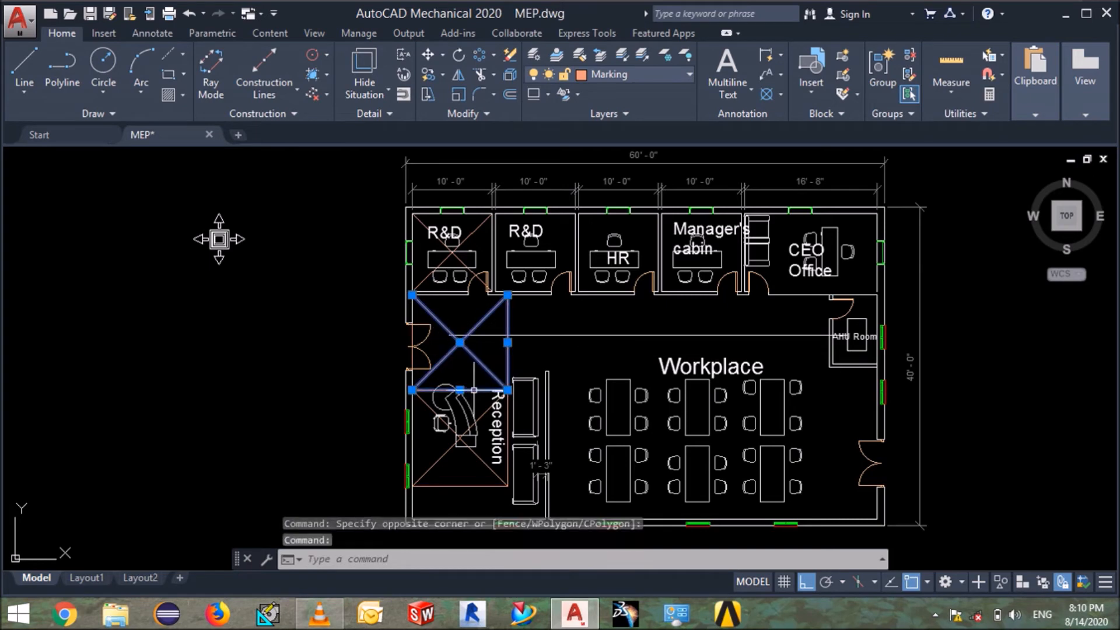
left_click(413, 357)
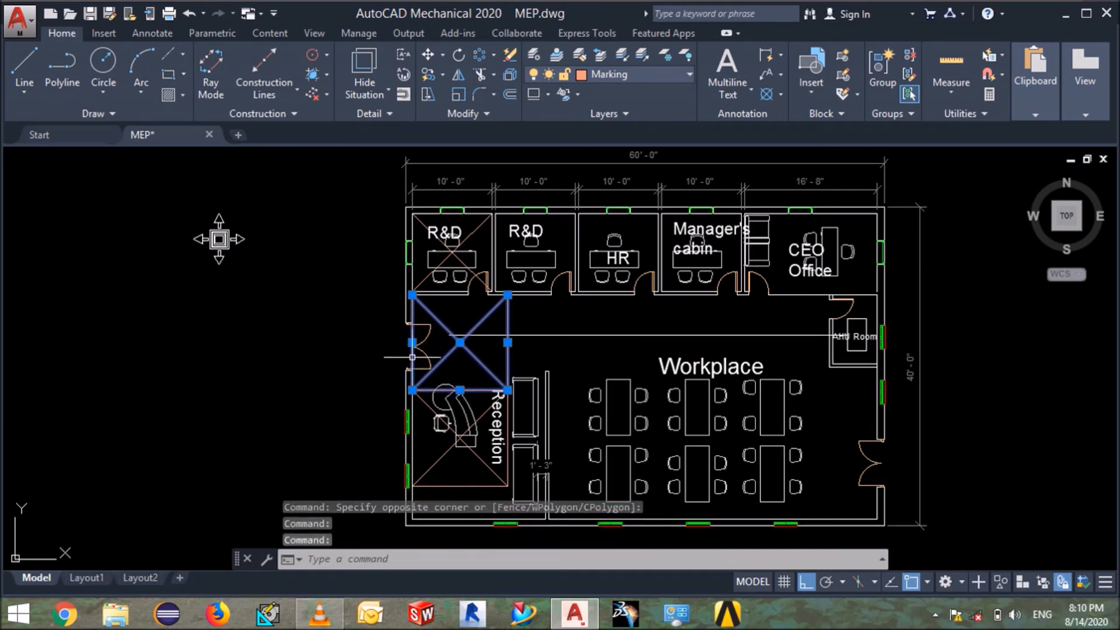
left_click(424, 402)
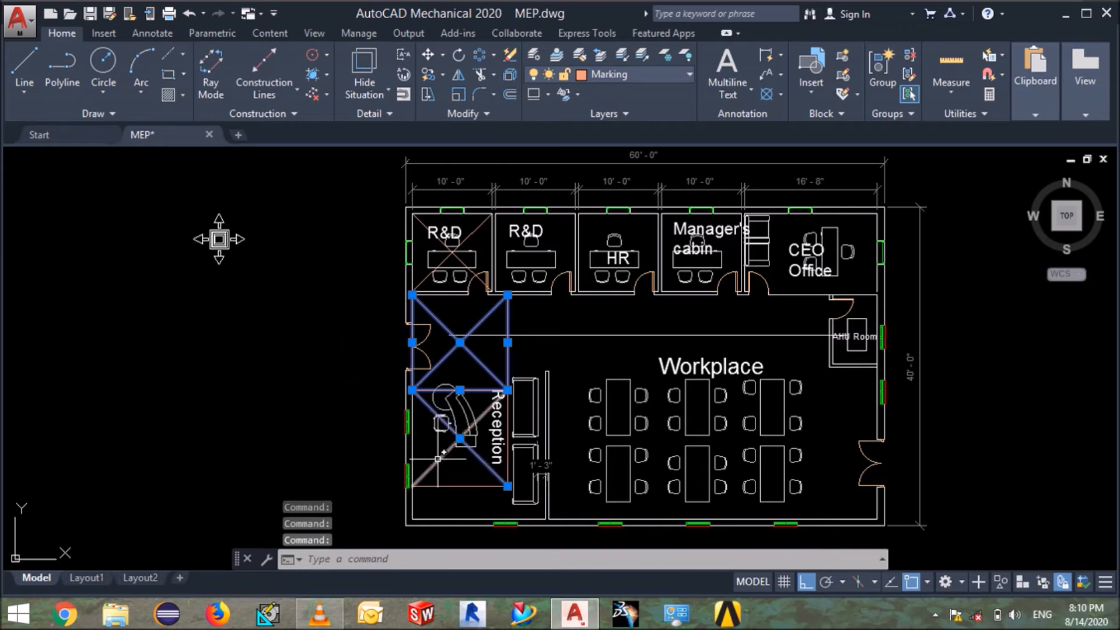
left_click(466, 477)
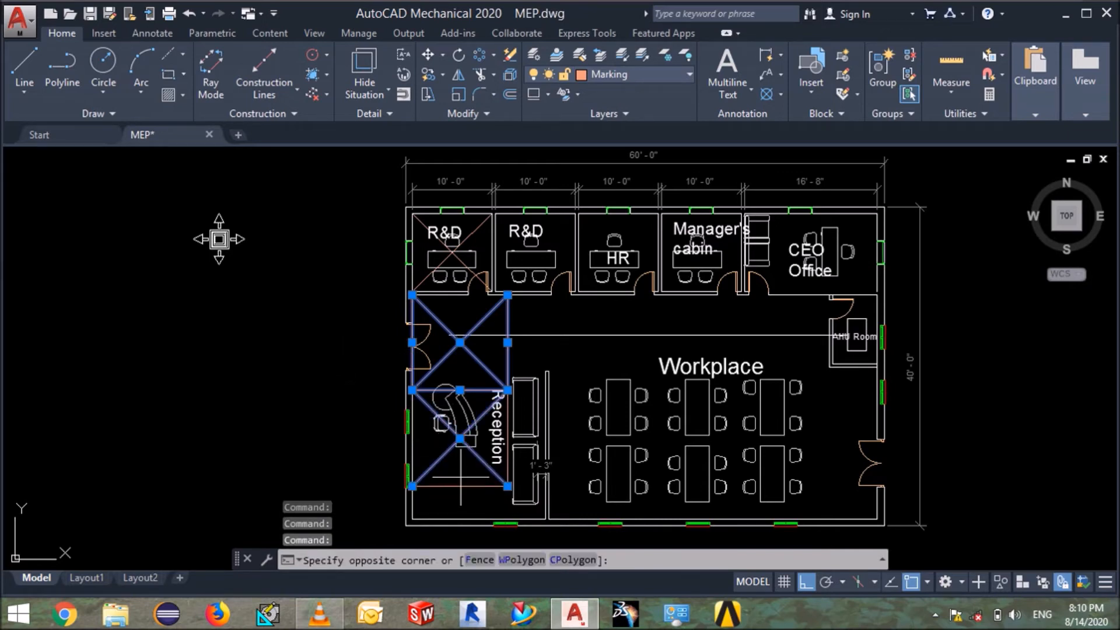
left_click(426, 522)
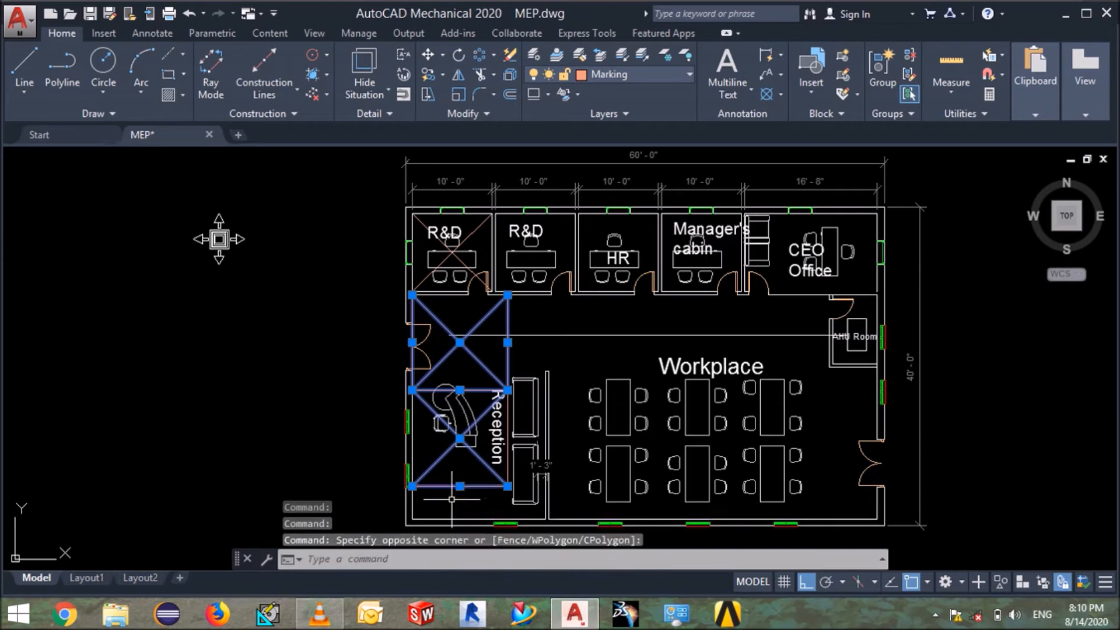
left_click(508, 467)
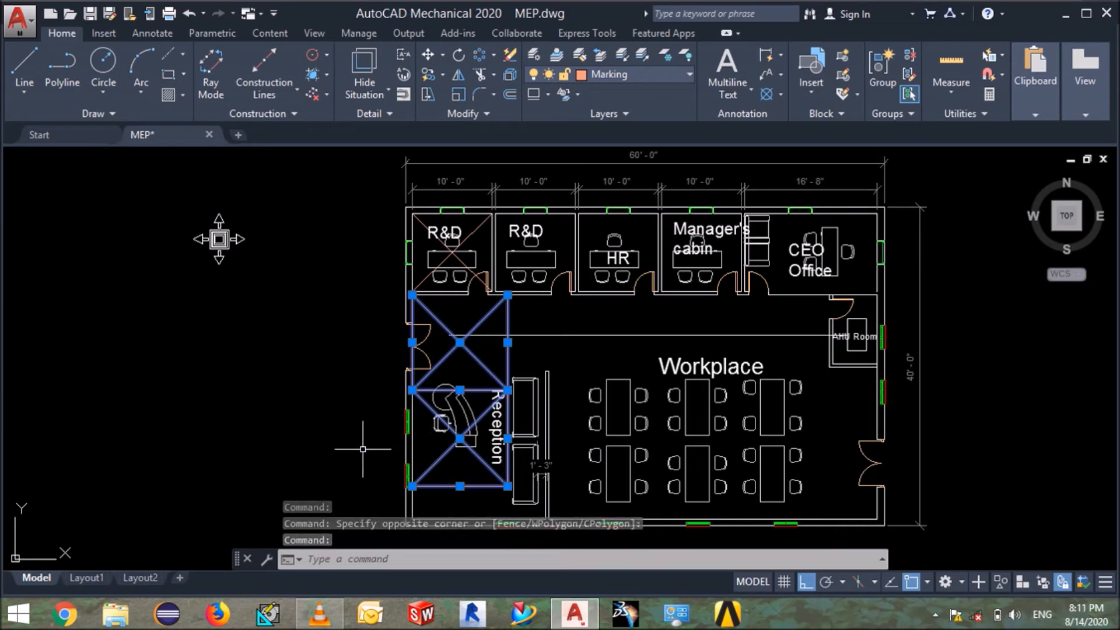
type("co")
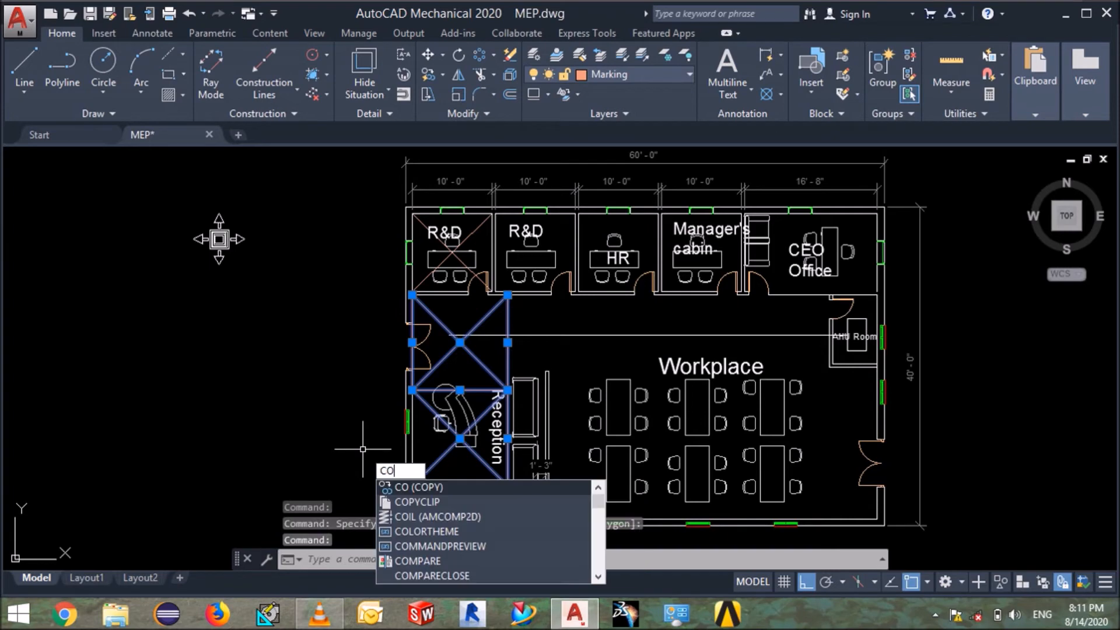
key("Return")
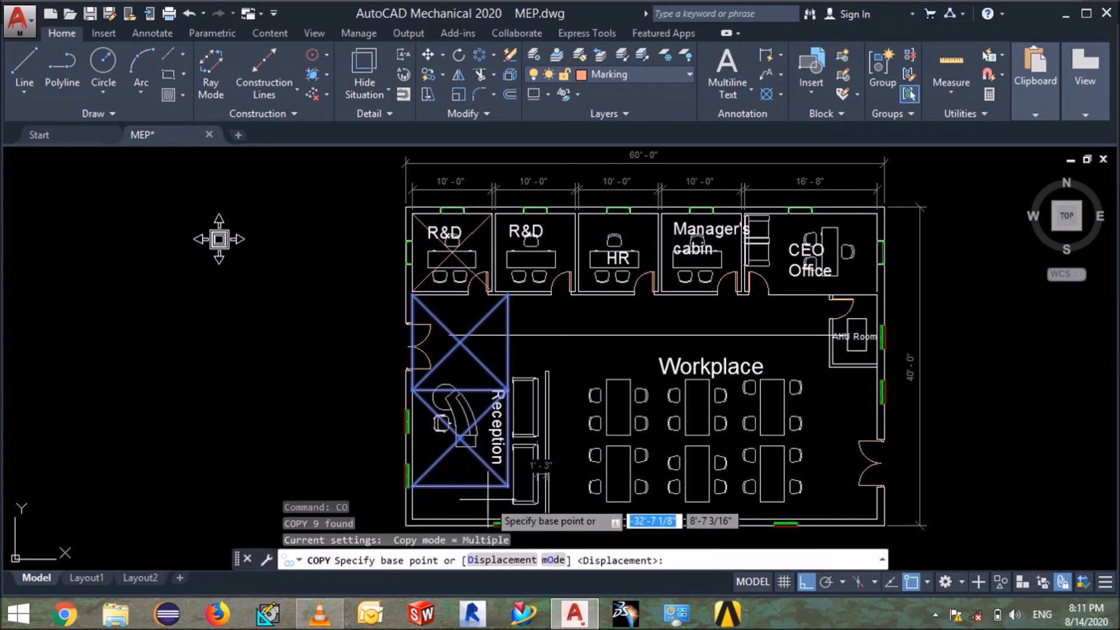
left_click(419, 483)
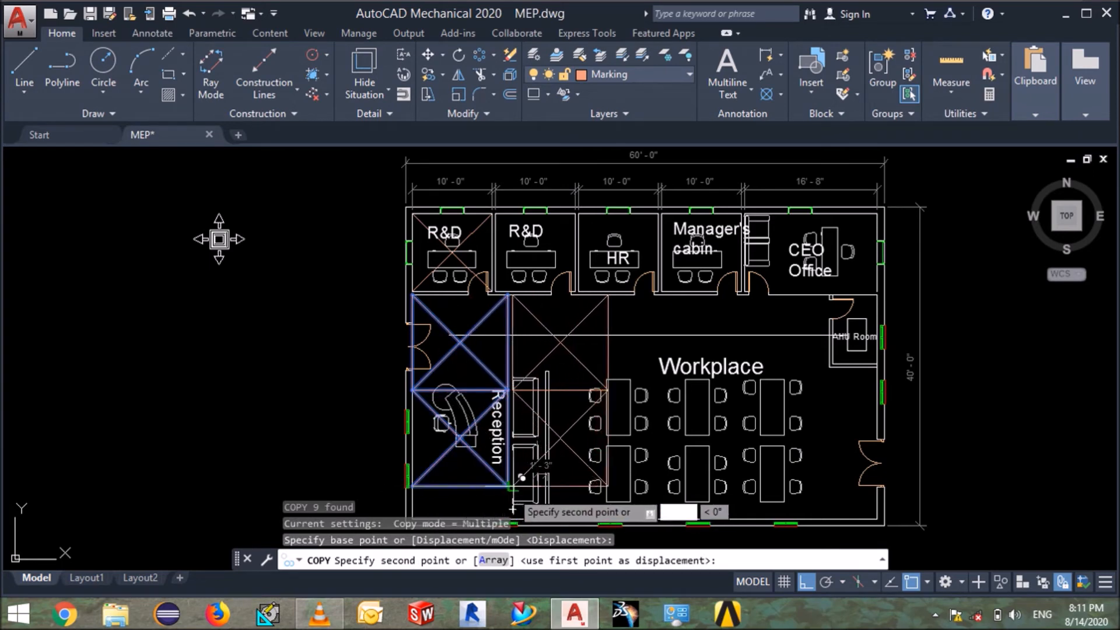
left_click(512, 510)
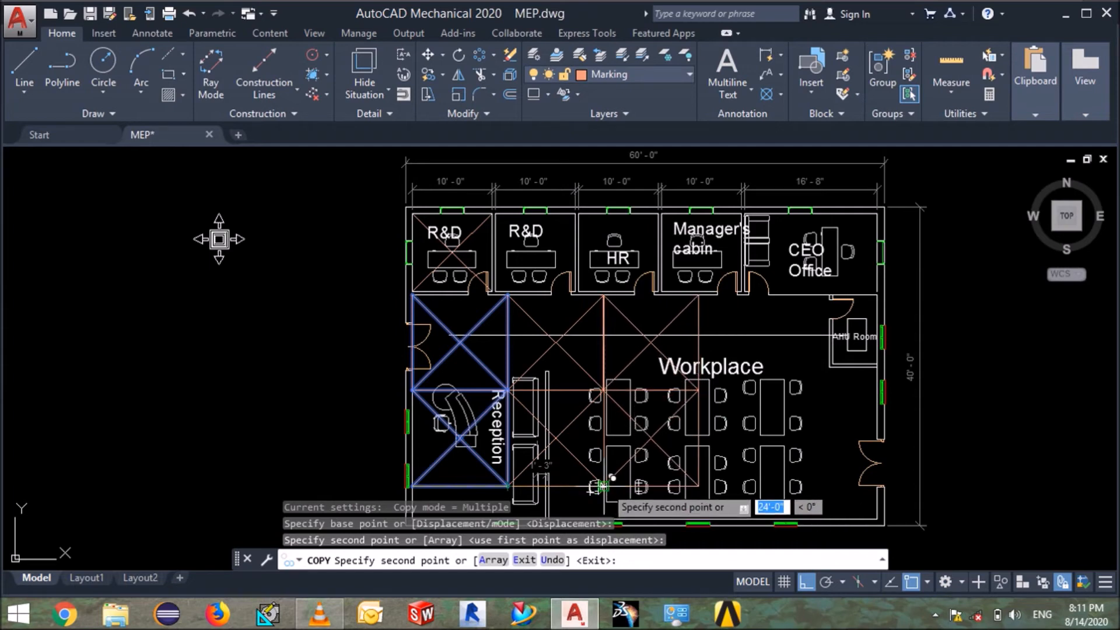
Place three more copies of the two-square set 24', 36' and about 48' east of the originals, reaching the east wall.
left_click(601, 487)
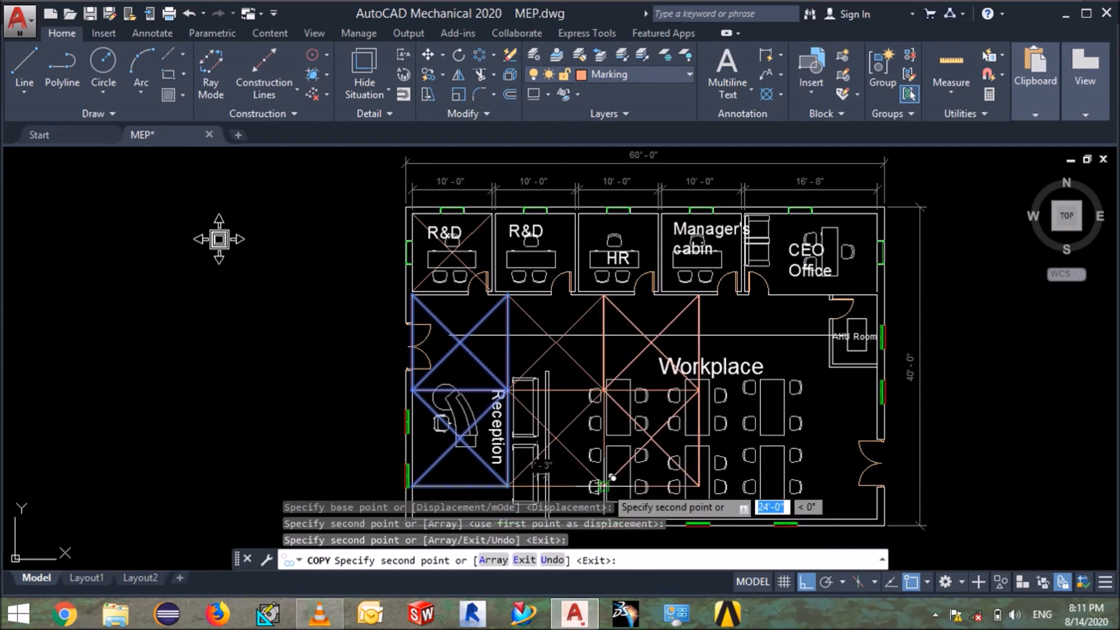
left_click(703, 479)
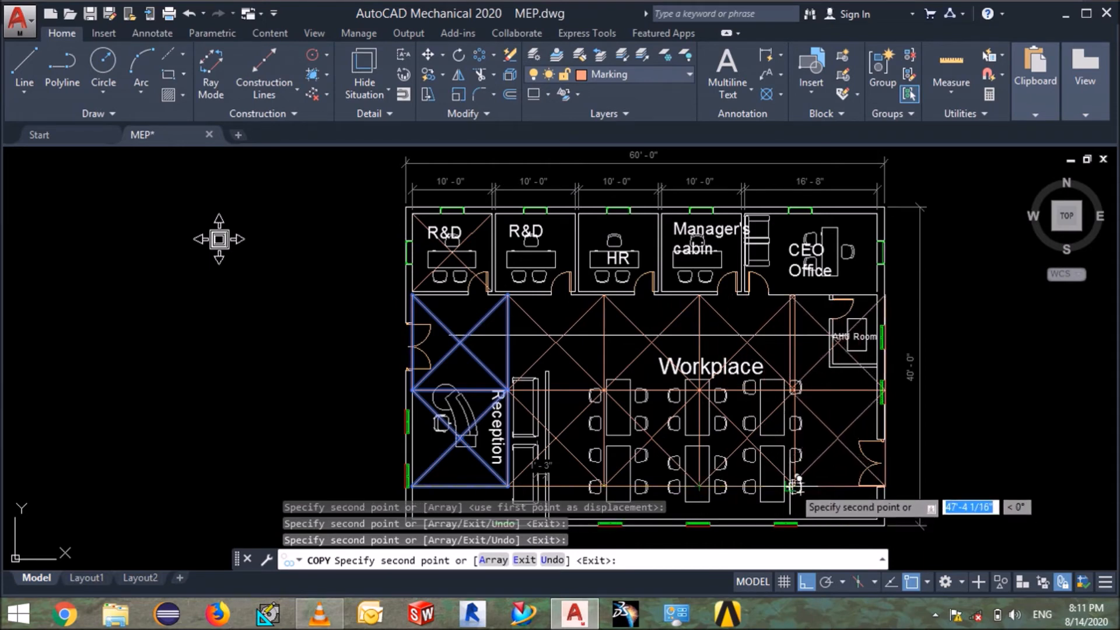
left_click(796, 486)
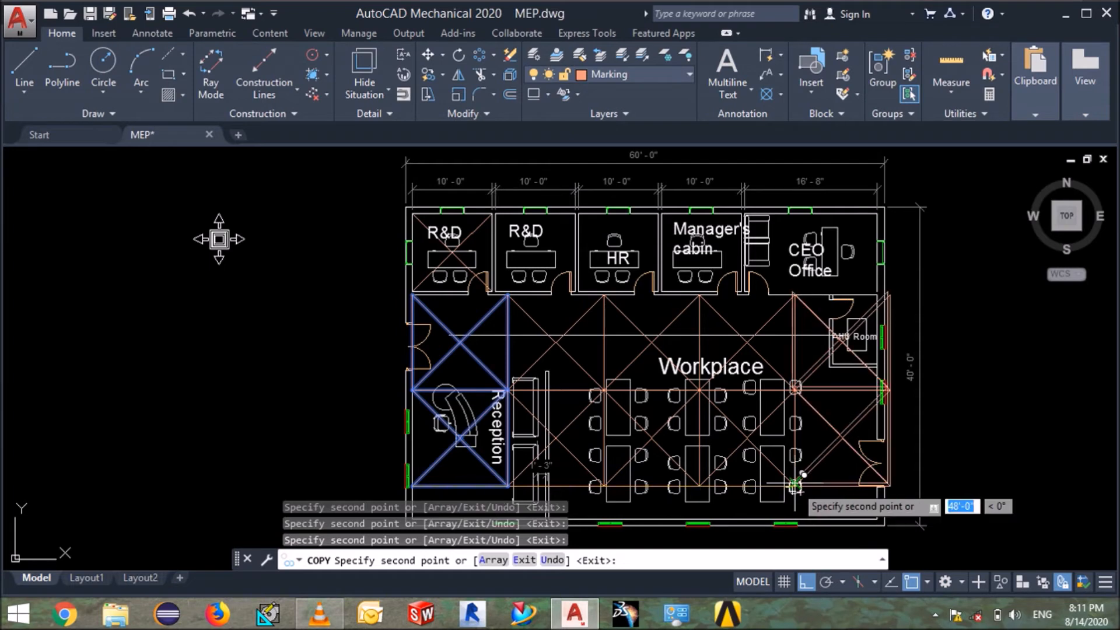
key("Escape")
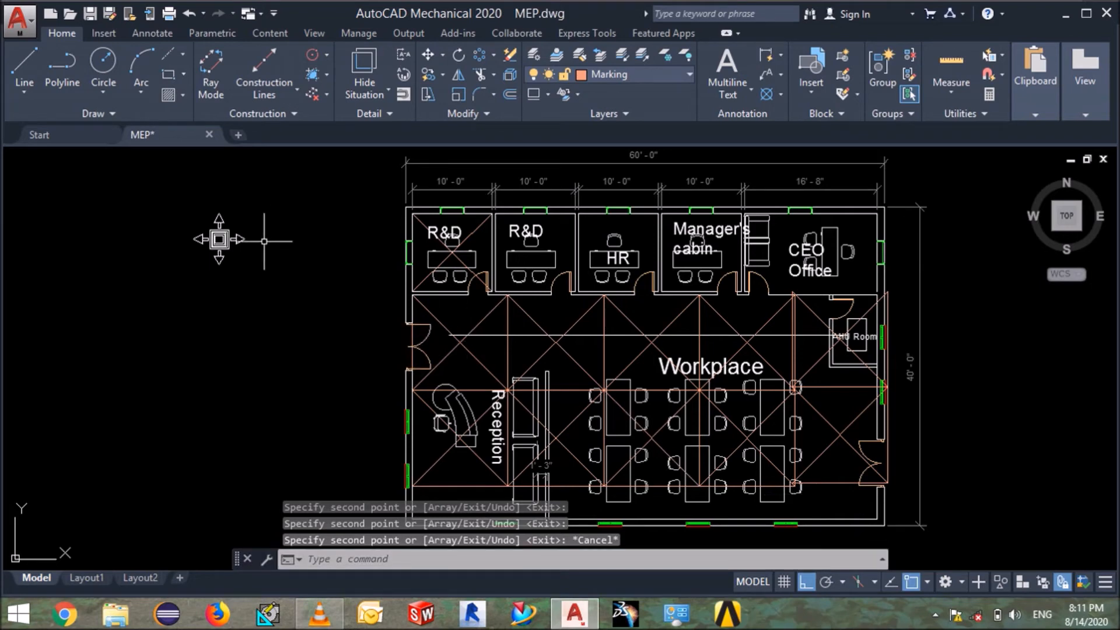
Copy the four-way diffuser by its centre to the diagonal crossings of the westernmost R&D room and the two westernmost 12' squares.
left_click(234, 238)
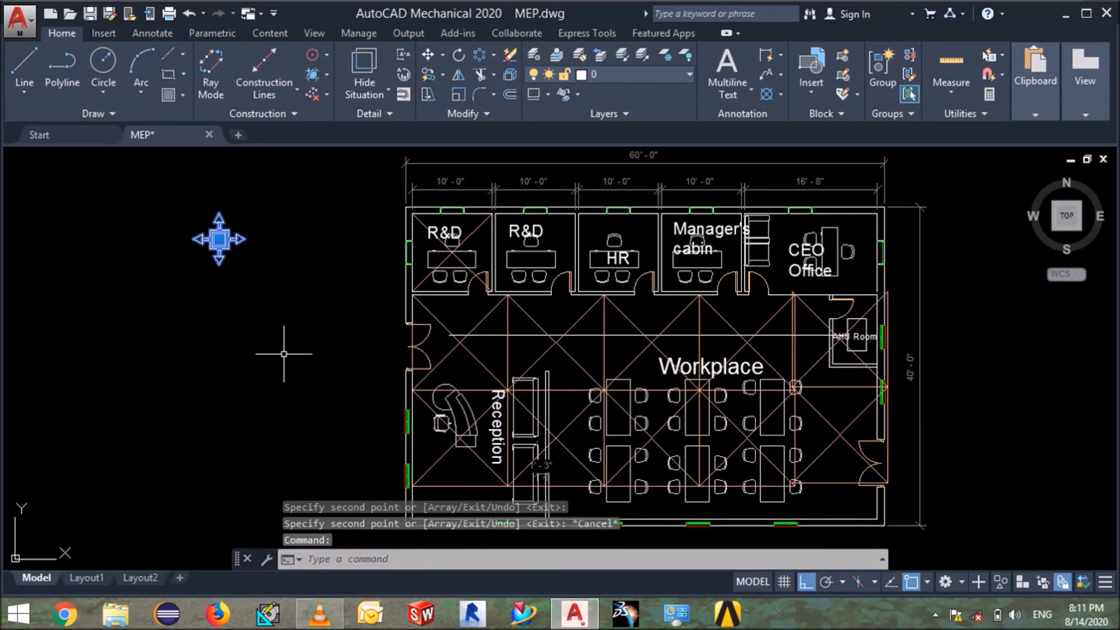
type("c")
key("Return")
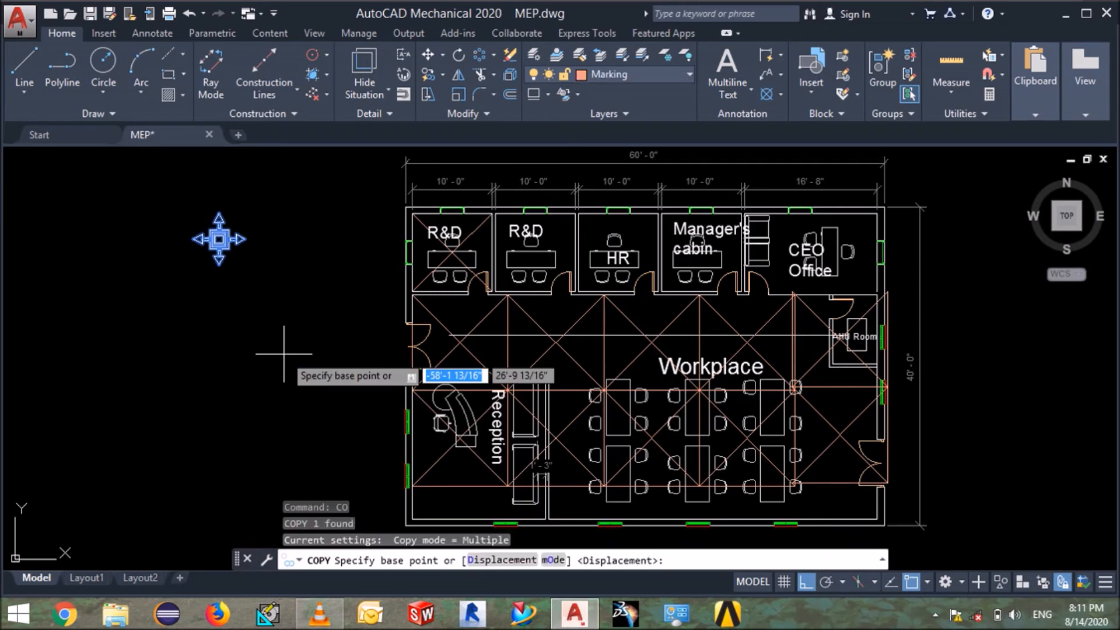
left_click(218, 239)
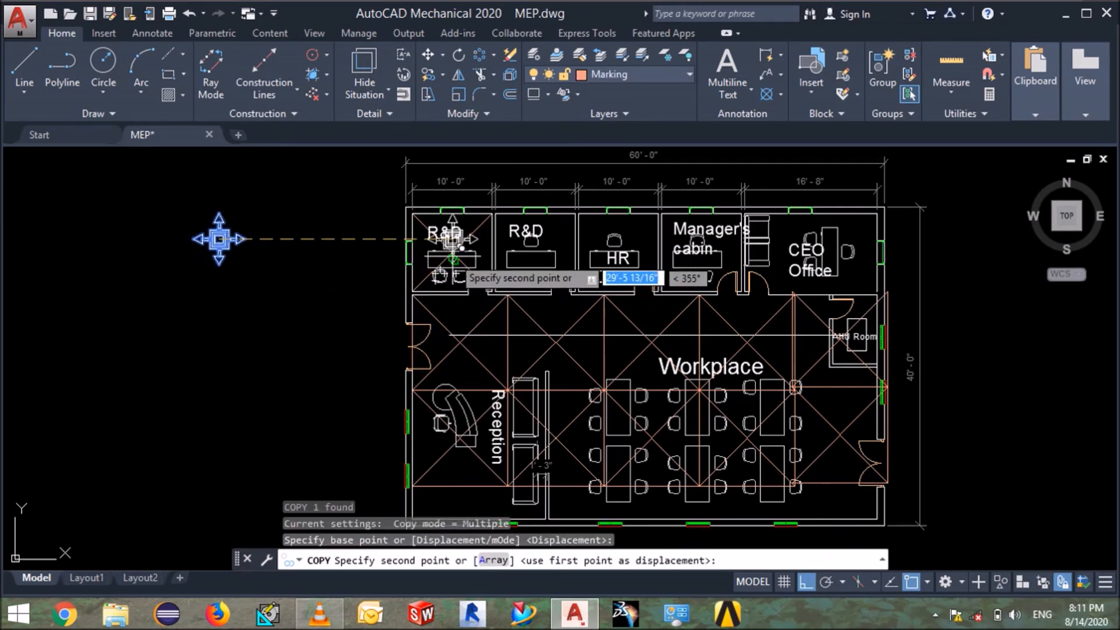
left_click(451, 253)
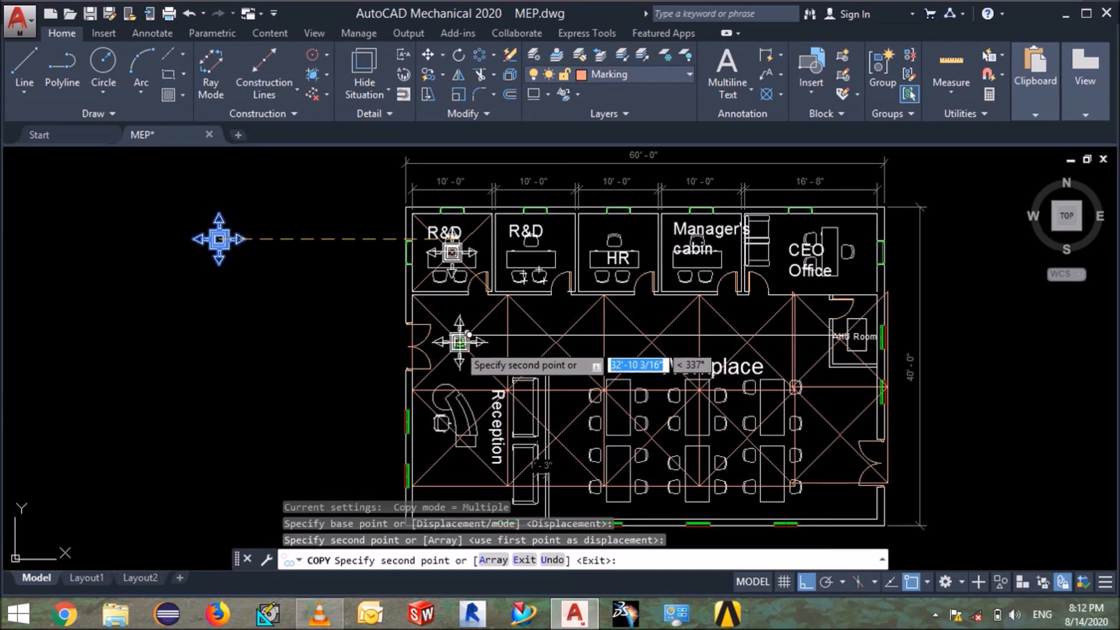
left_click(459, 342)
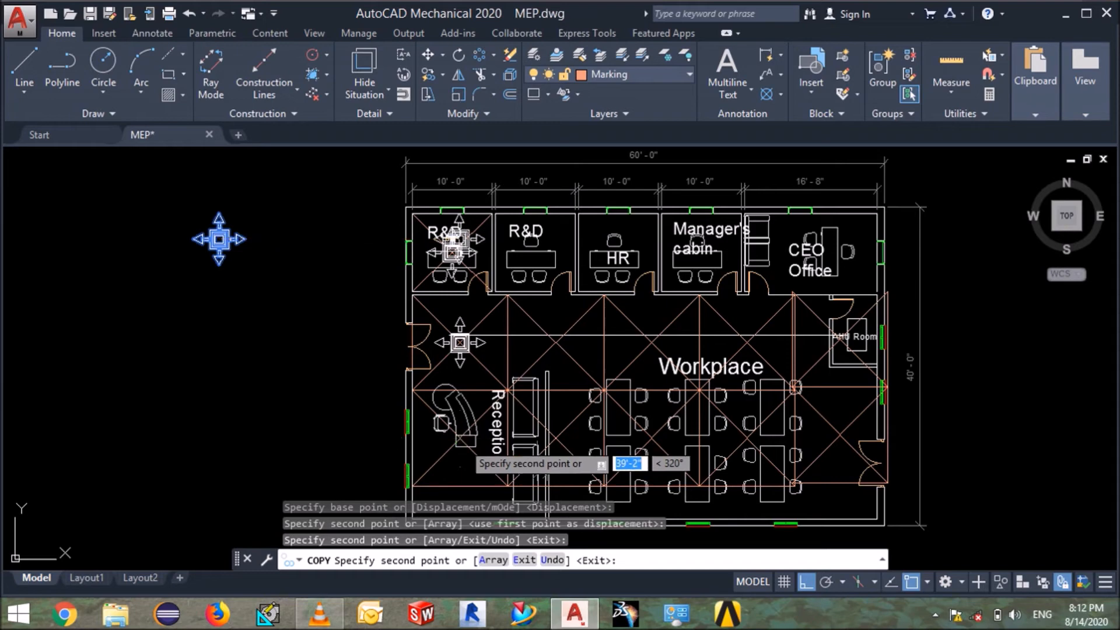
left_click(461, 438)
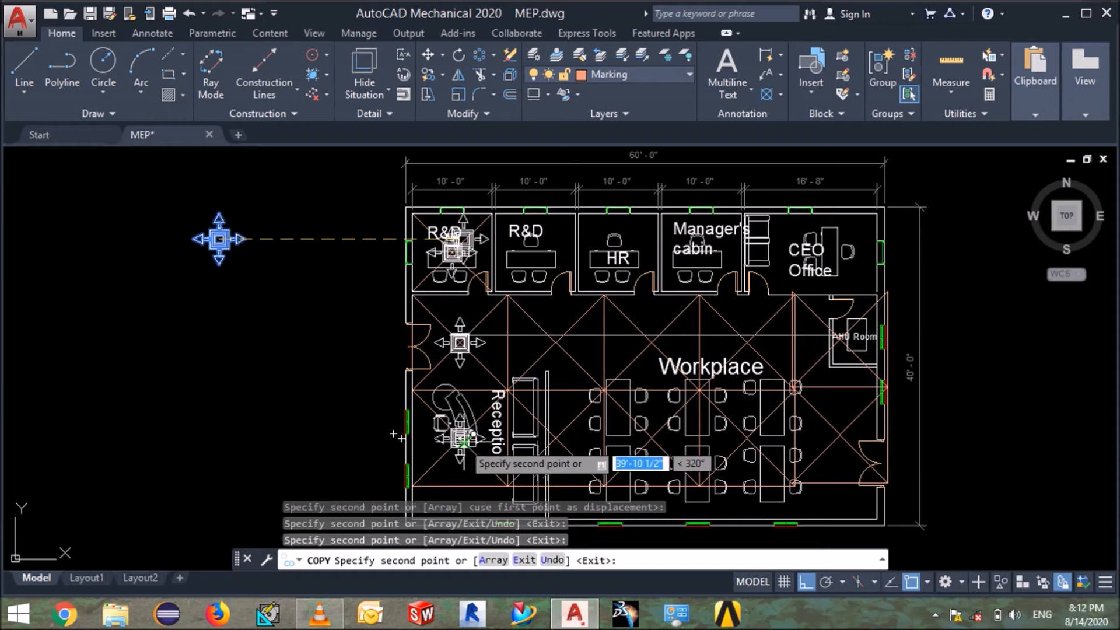
Place further diffuser copies at the centres of the eight remaining 12' squares, up to the east wall.
left_click(555, 343)
left_click(556, 438)
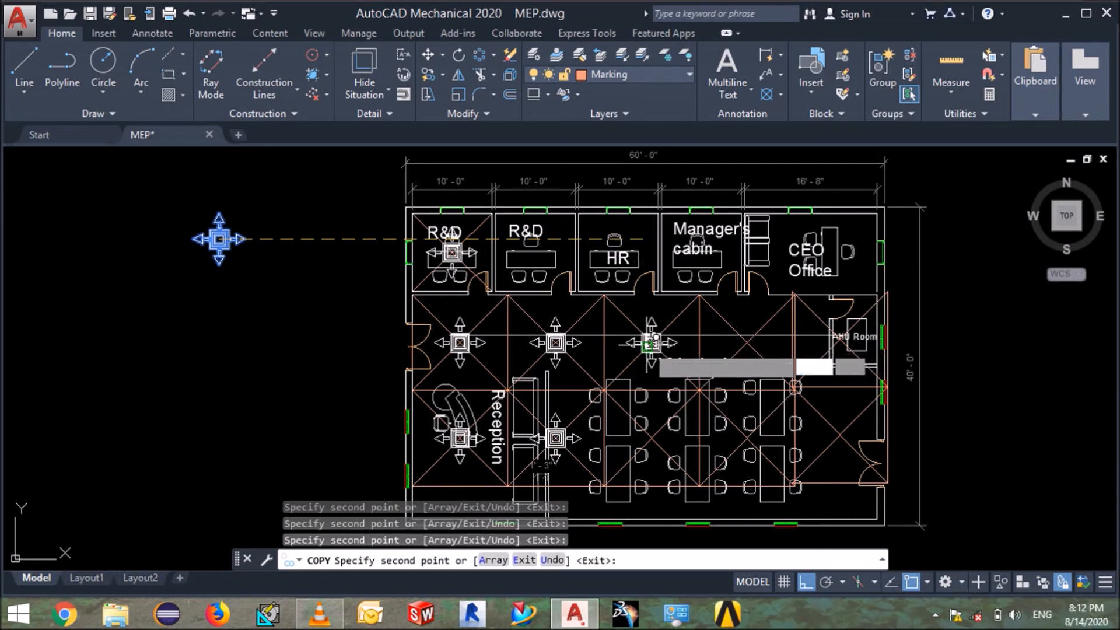
left_click(651, 342)
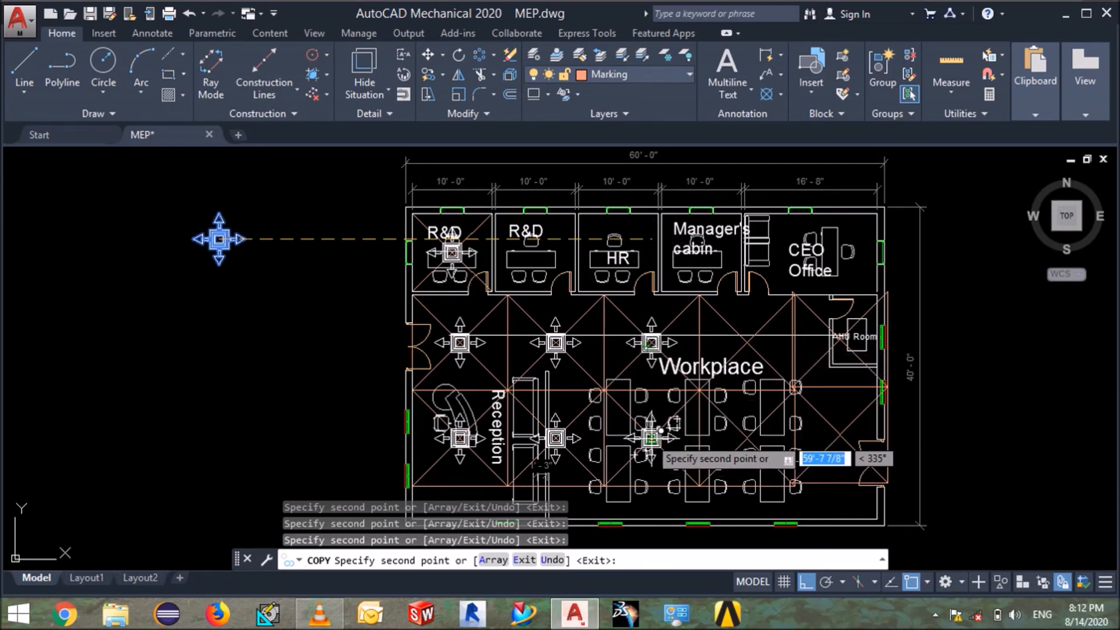
left_click(652, 439)
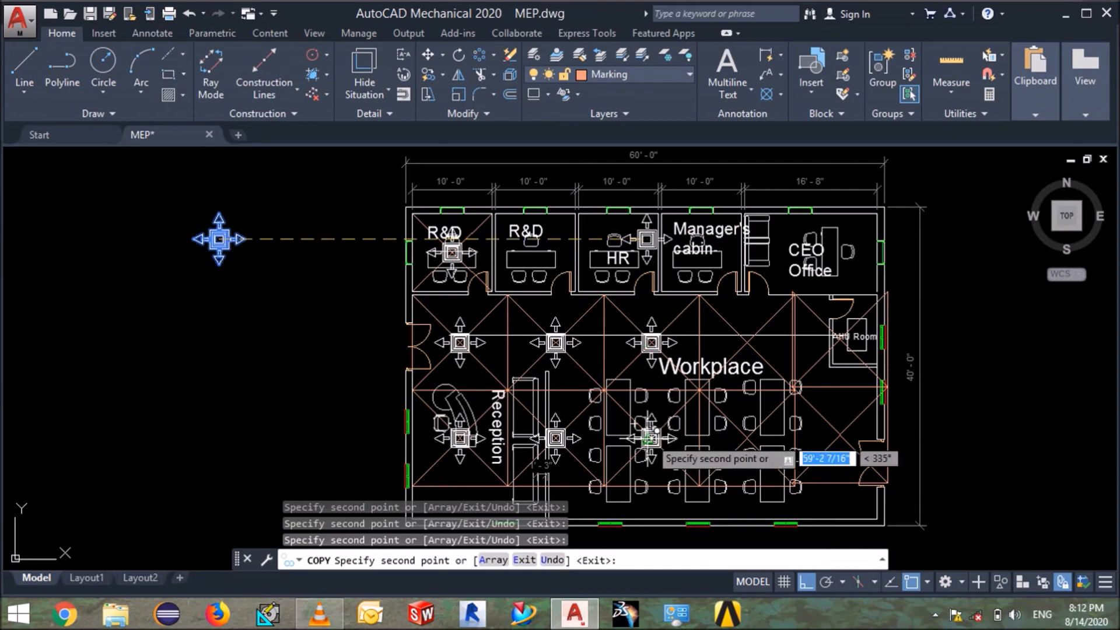
left_click(746, 430)
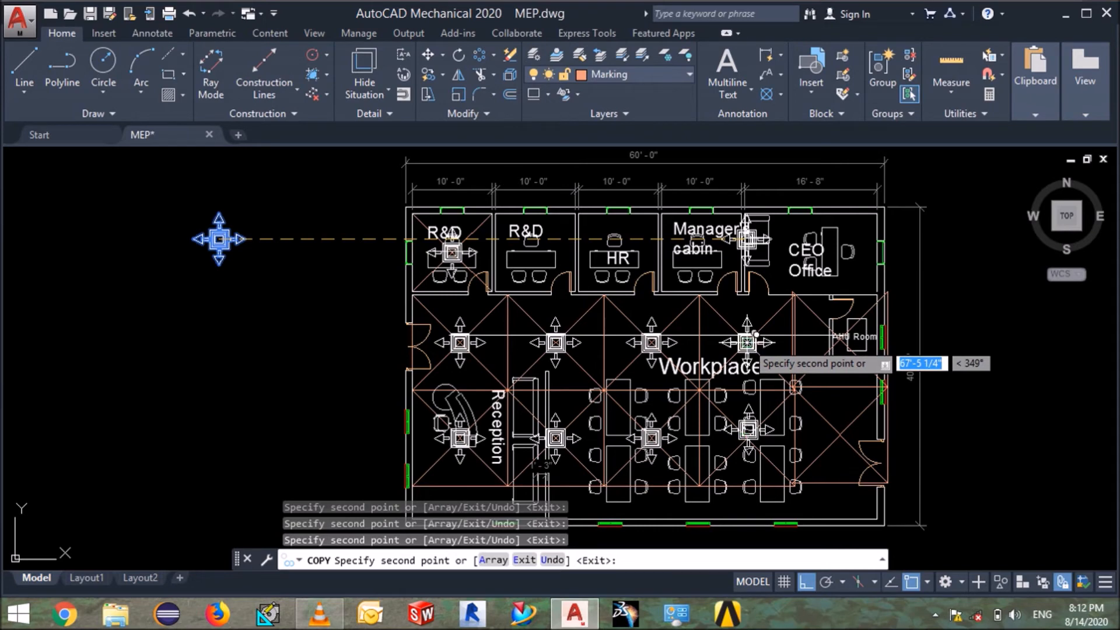
left_click(842, 337)
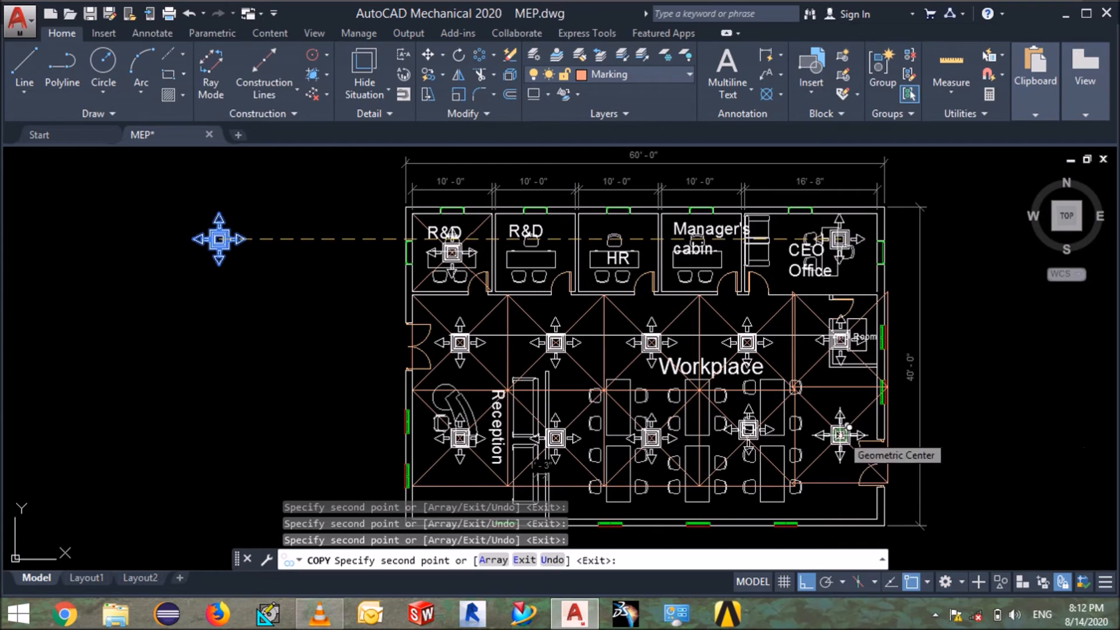
left_click(840, 435)
key("Escape")
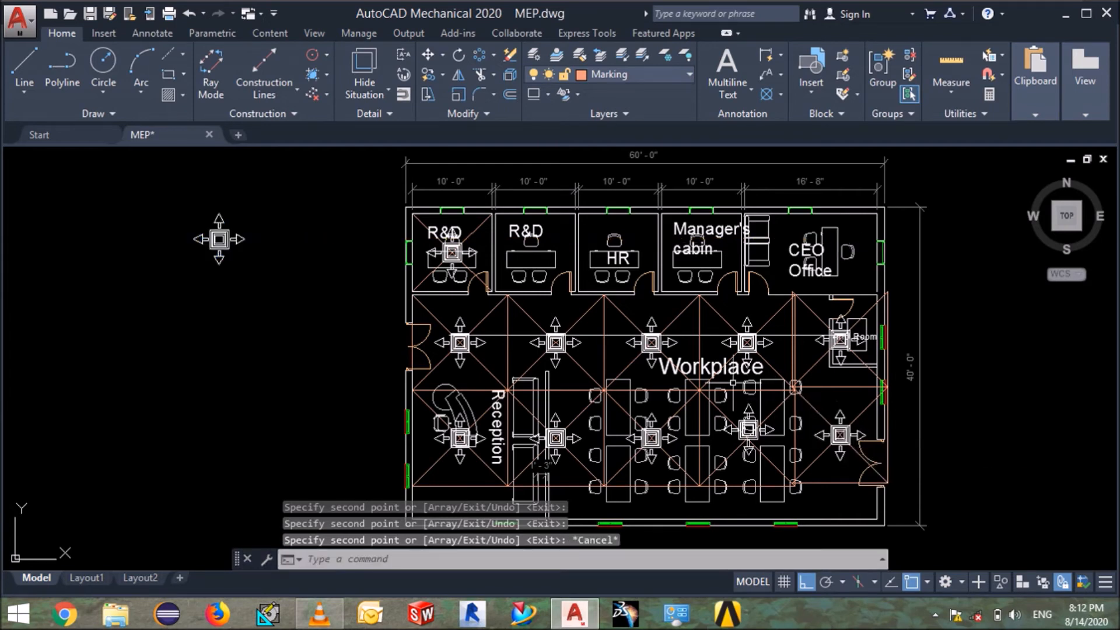
Turn Ortho off and move the off-centre diffuser in the southern row's fourth 12' square onto its diagonal crossing.
key("F8")
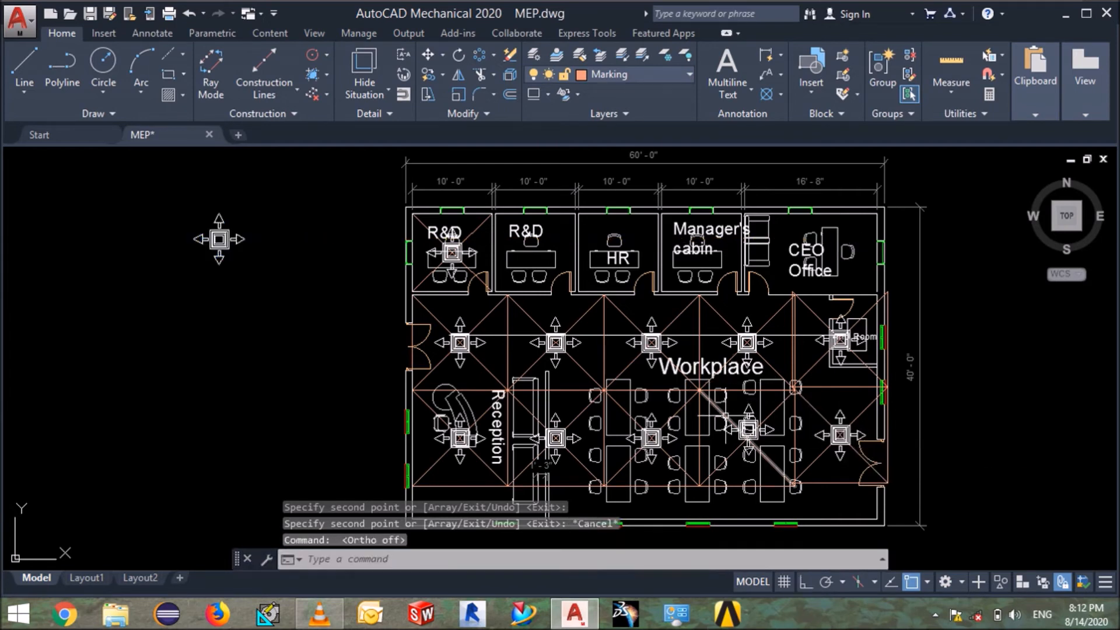
left_click(748, 430)
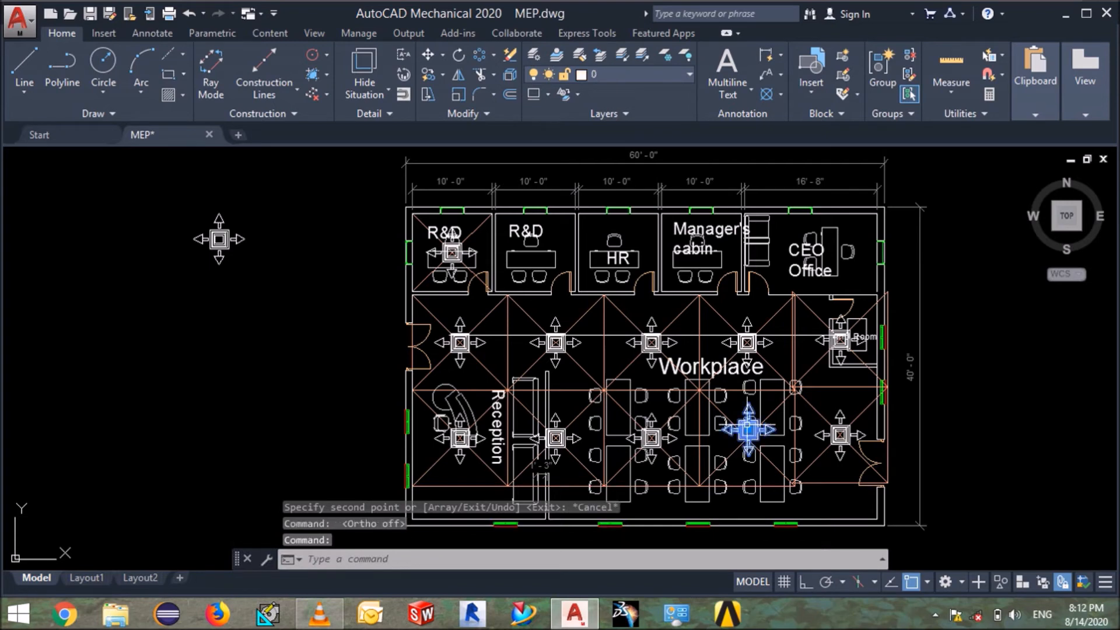
key("Return")
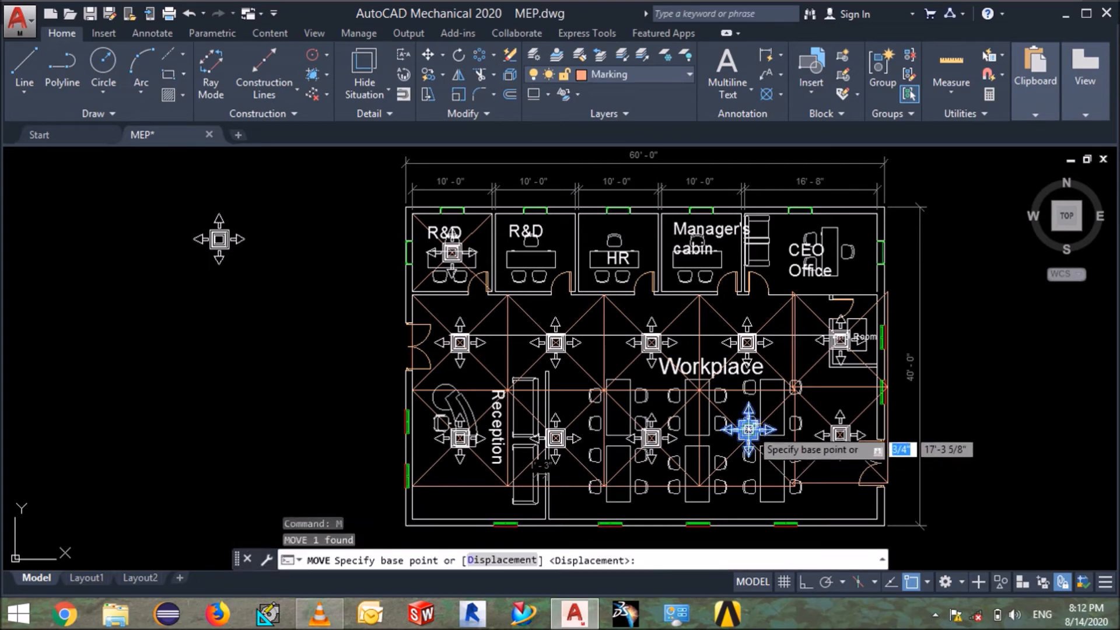
left_click(748, 430)
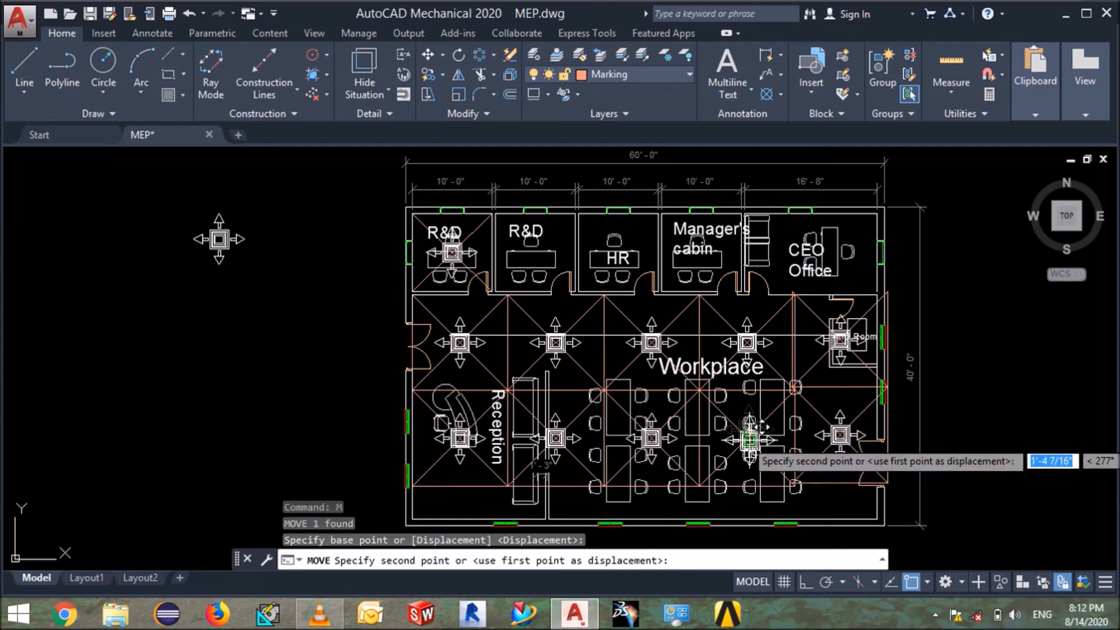
left_click(749, 439)
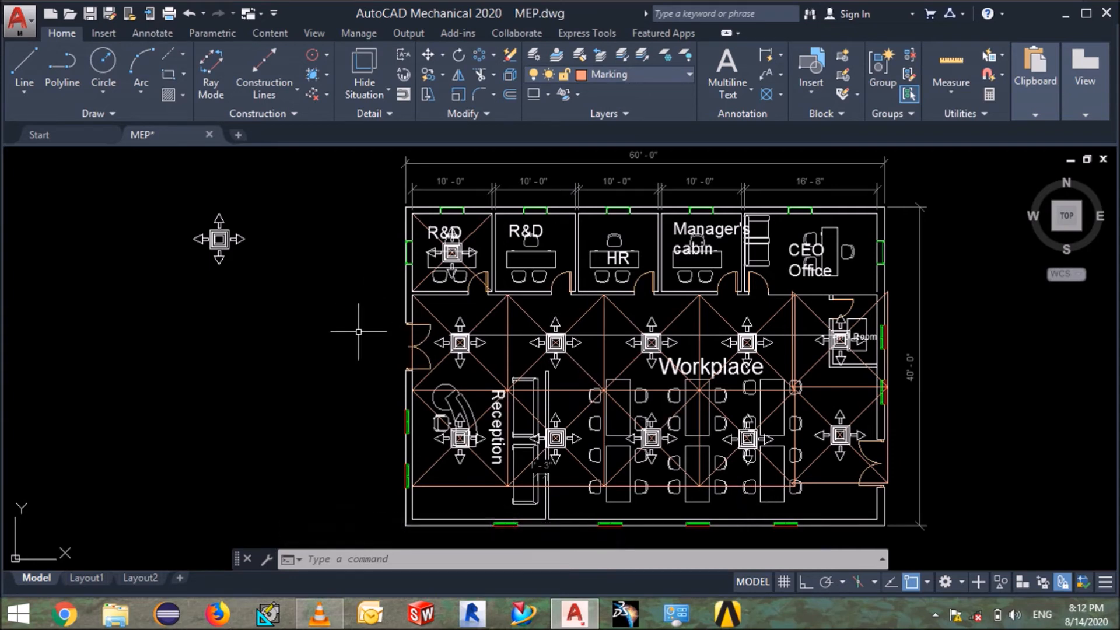
Draw two crossing diagonal lines between the inner corners of the second R&D room.
type("l")
key("Return")
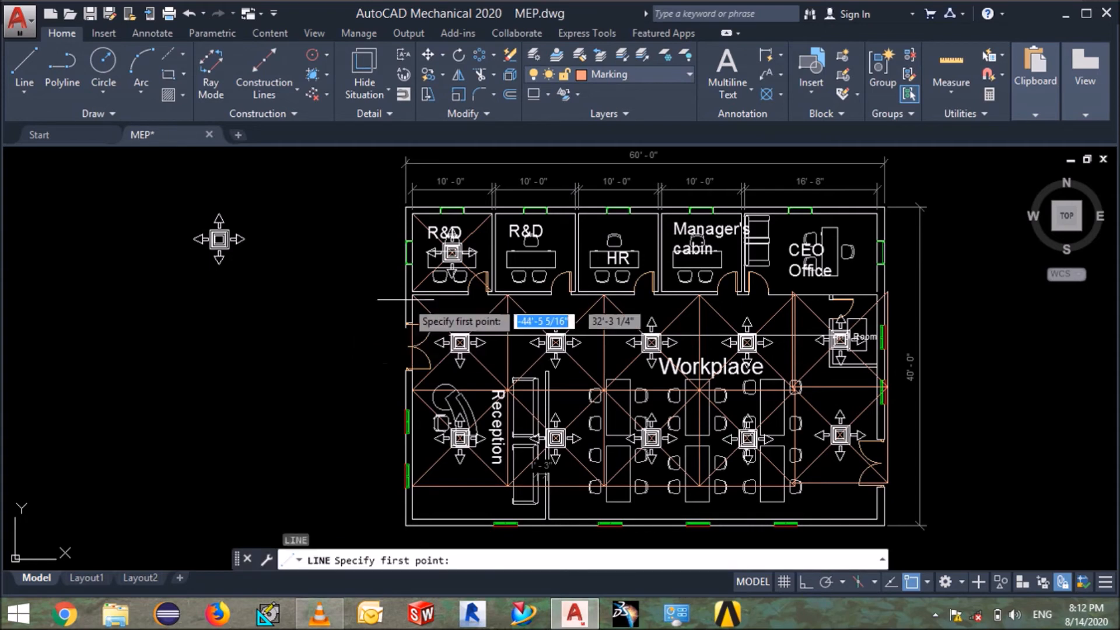
left_click(495, 213)
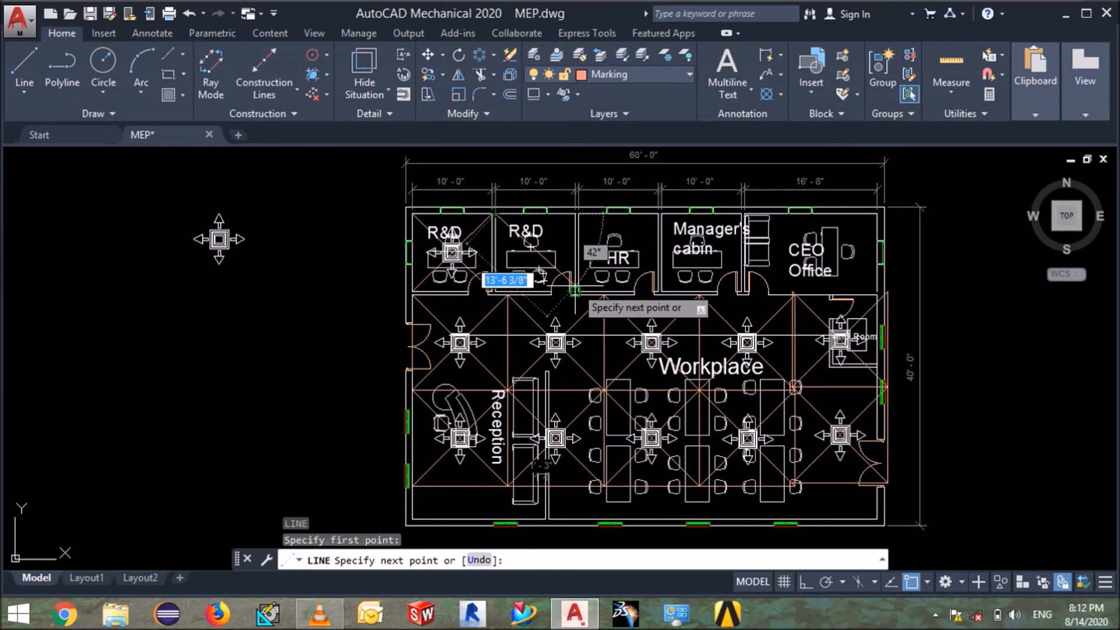
left_click(575, 290)
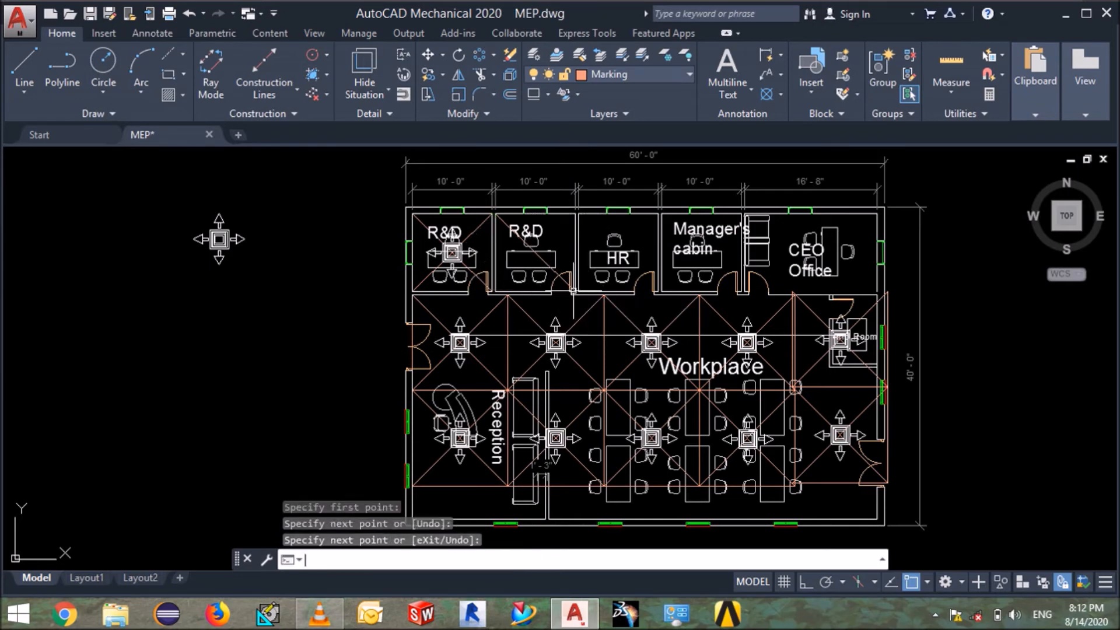
key("Escape")
key("Return")
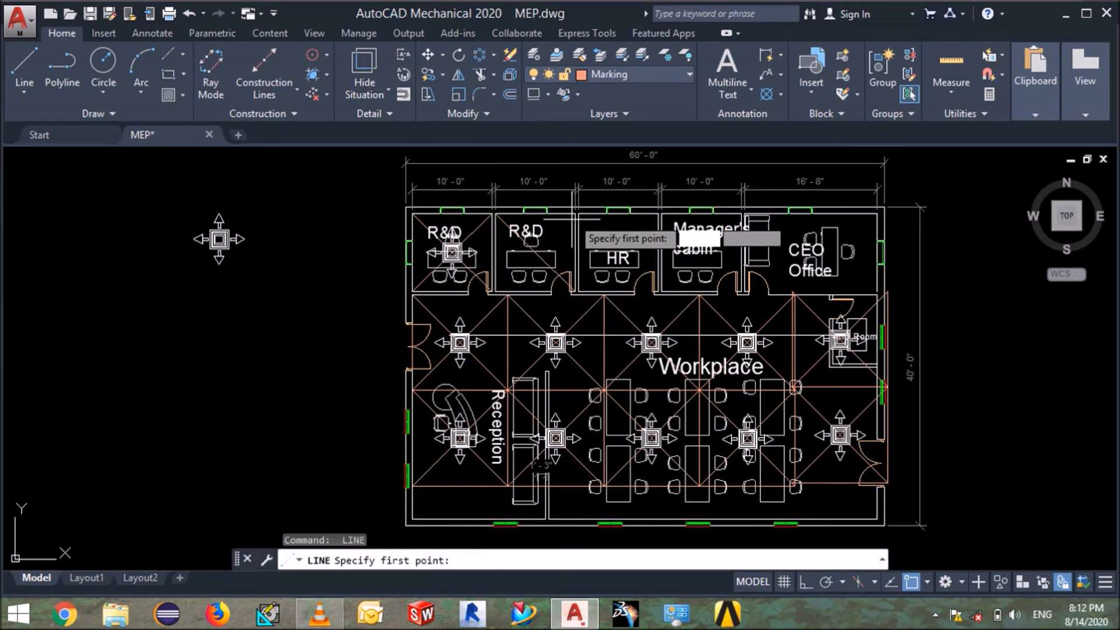
left_click(575, 213)
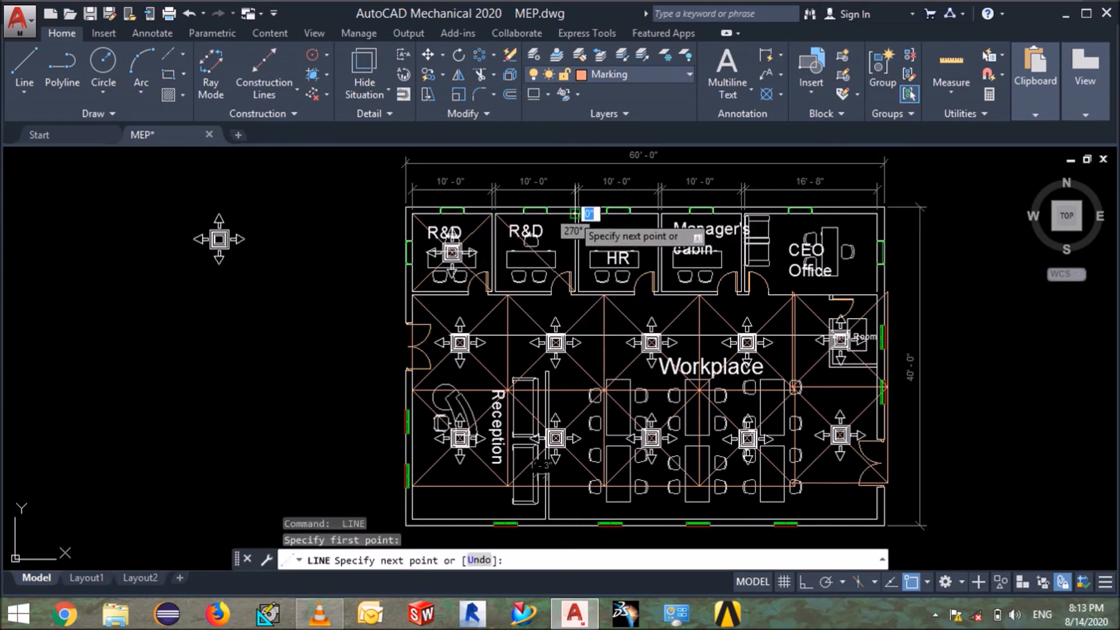
left_click(495, 290)
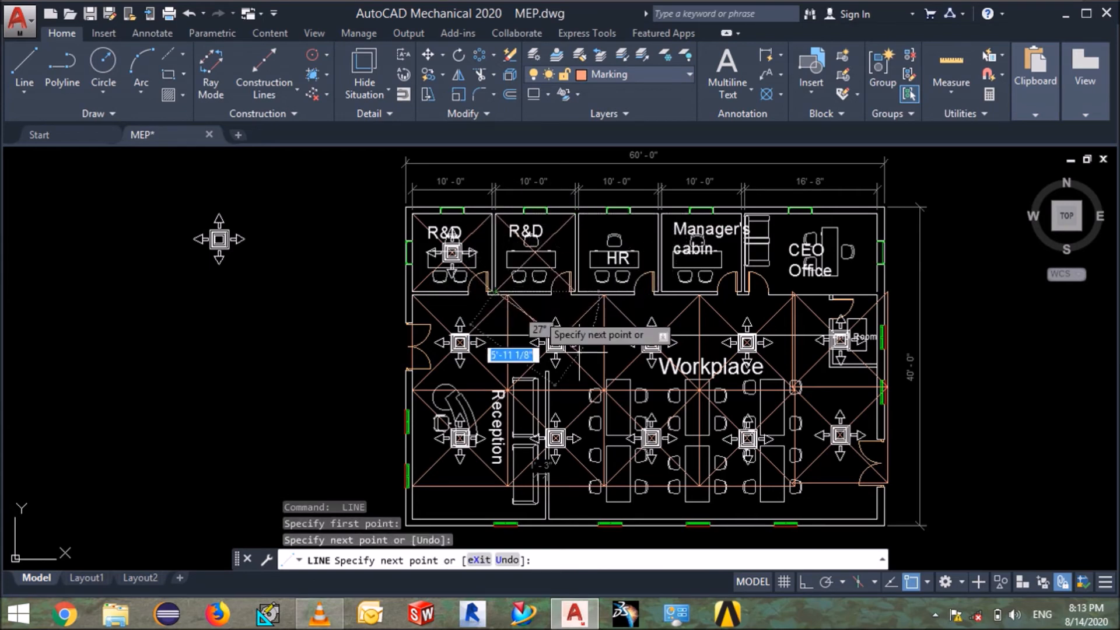
key("Return")
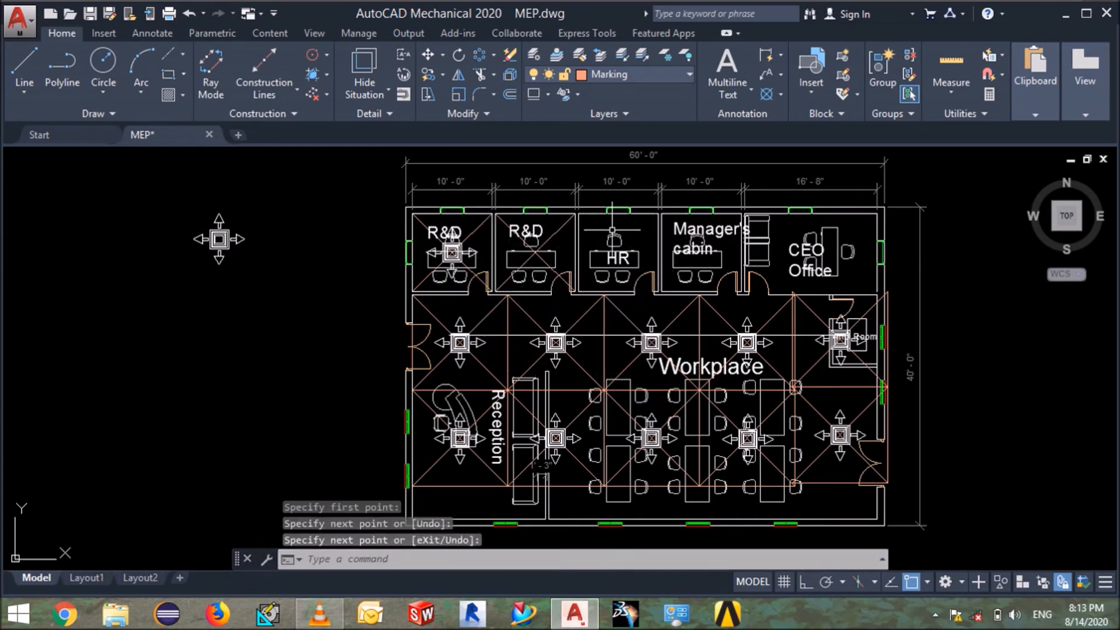
Draw both diagonals between the inner corners of the HR room.
key("Return")
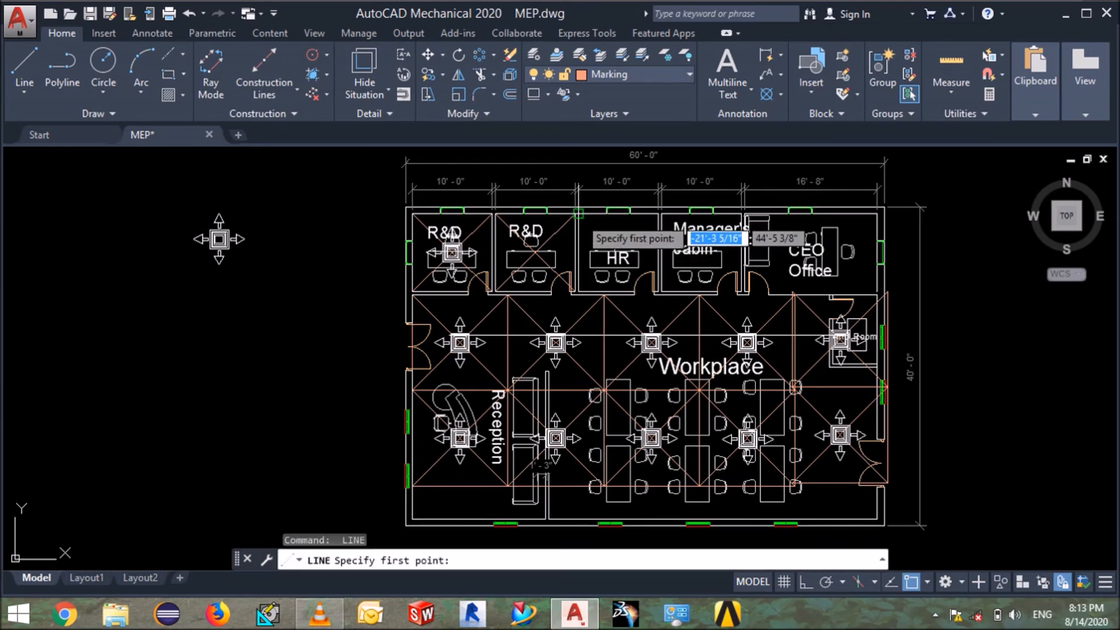
left_click(578, 213)
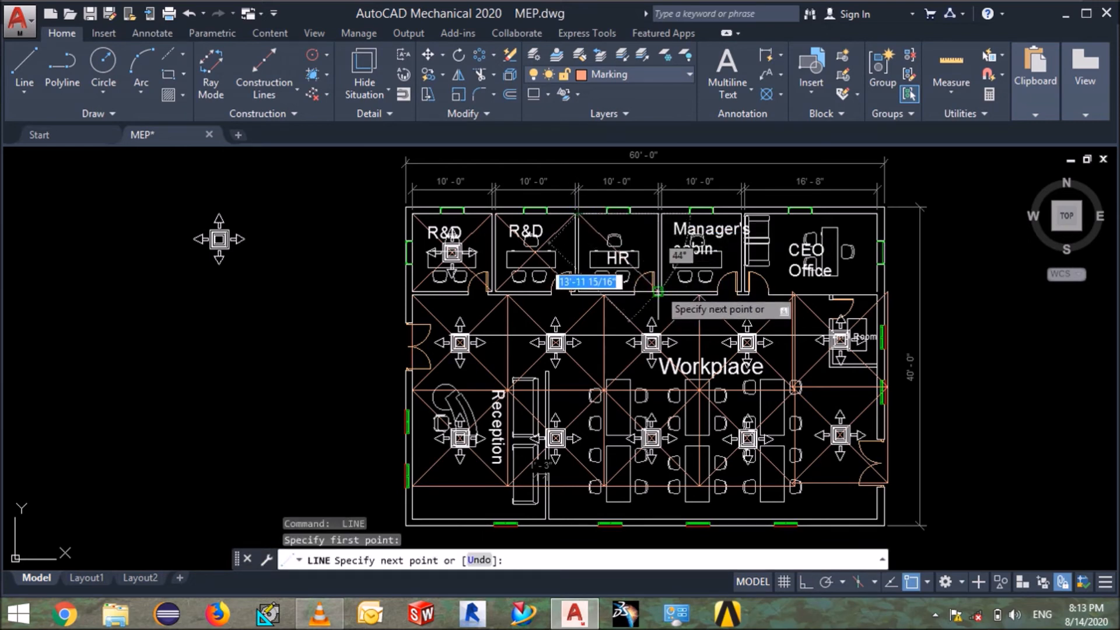
left_click(657, 291)
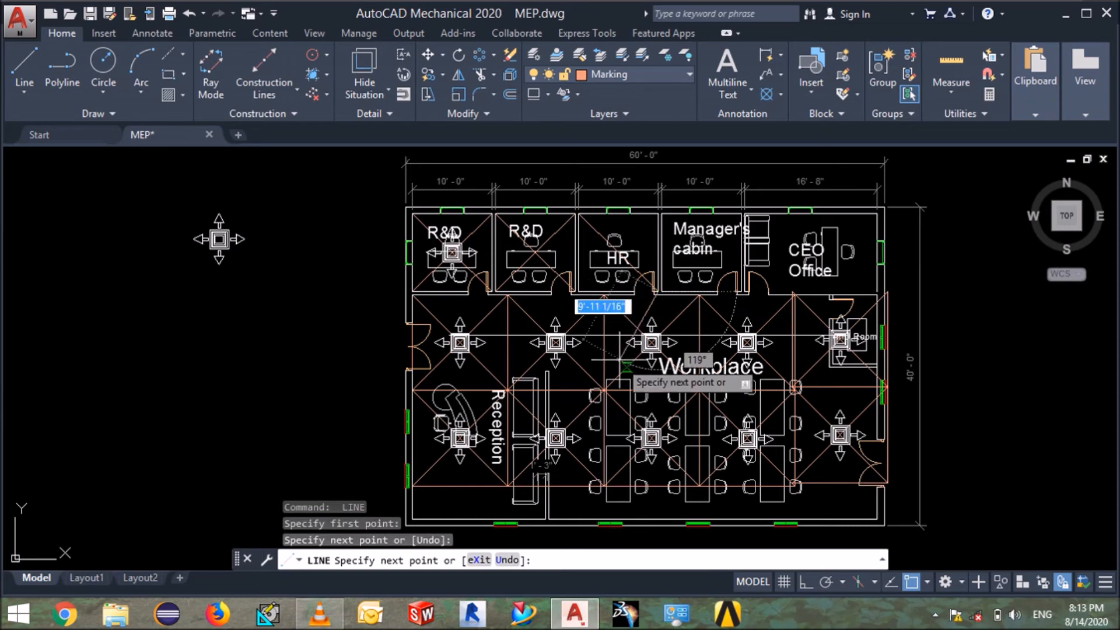
key("Return")
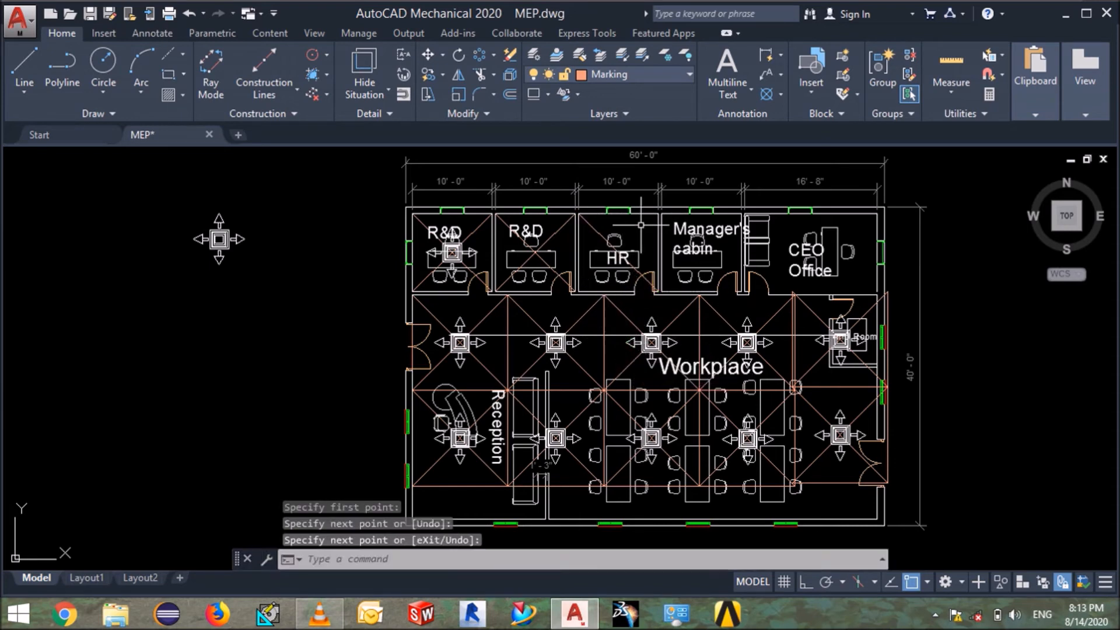
key("Return")
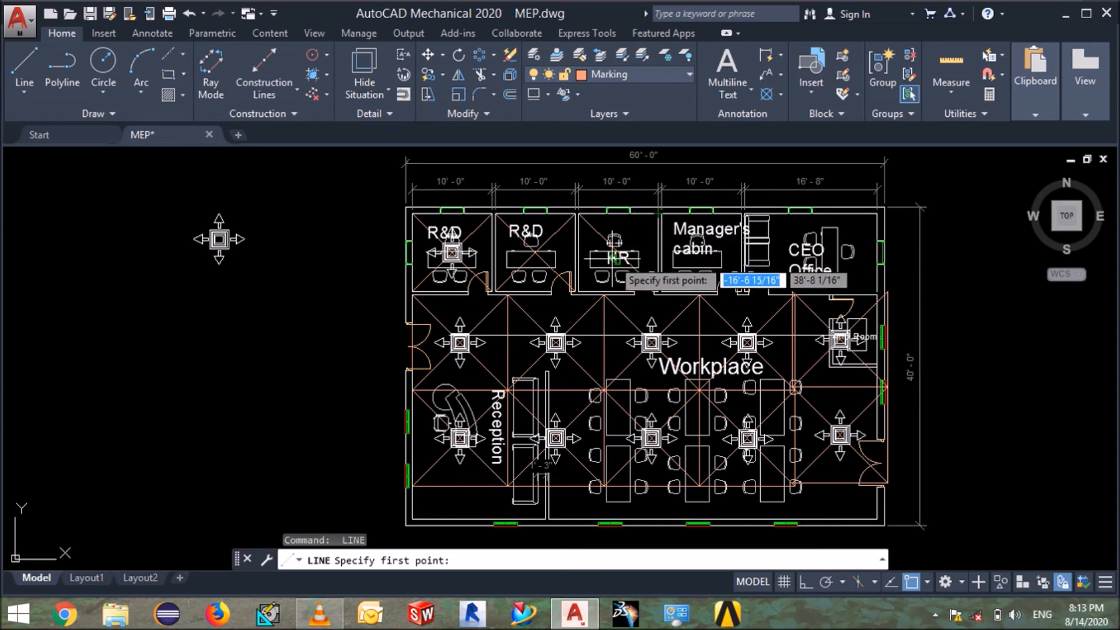
left_click(657, 214)
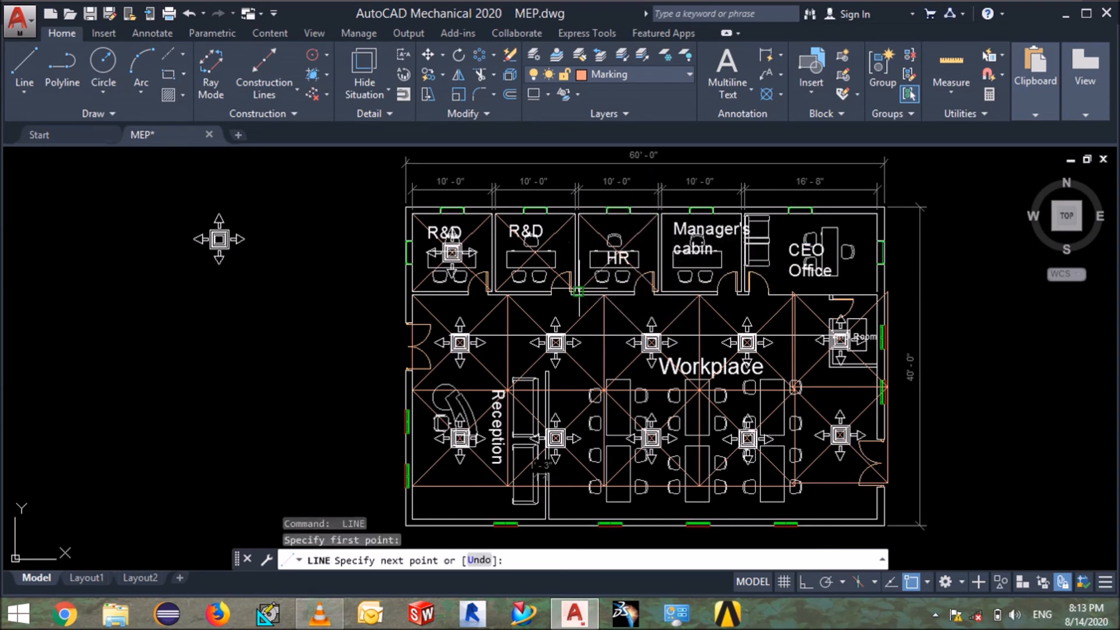
left_click(578, 292)
key("Return")
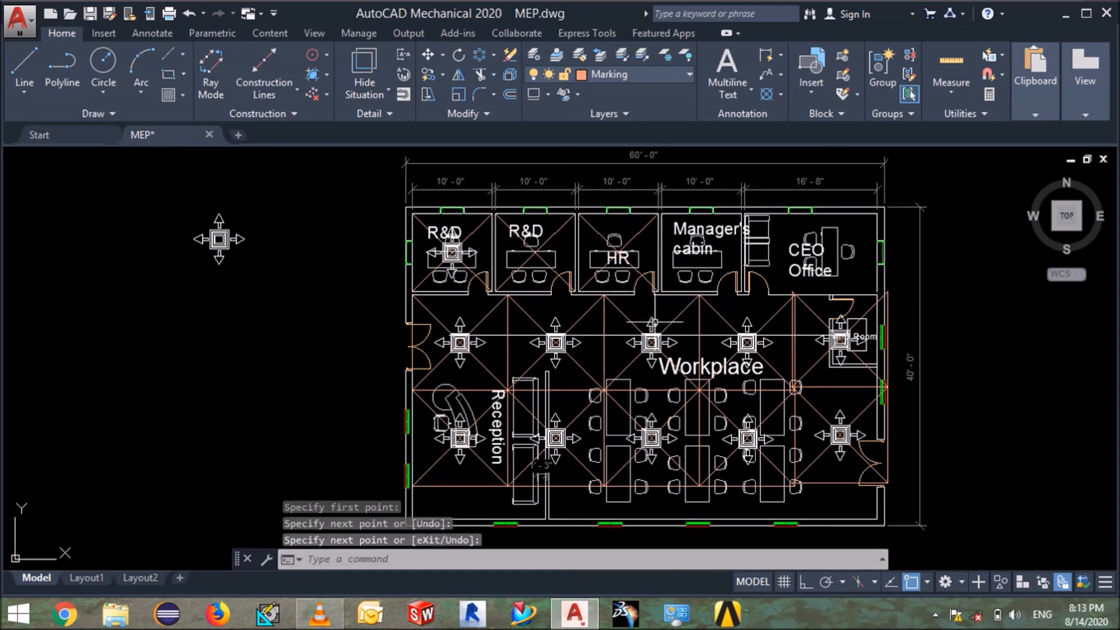
Mark the centre of the Manager's cabin with two corner-to-corner diagonal lines.
key("Return")
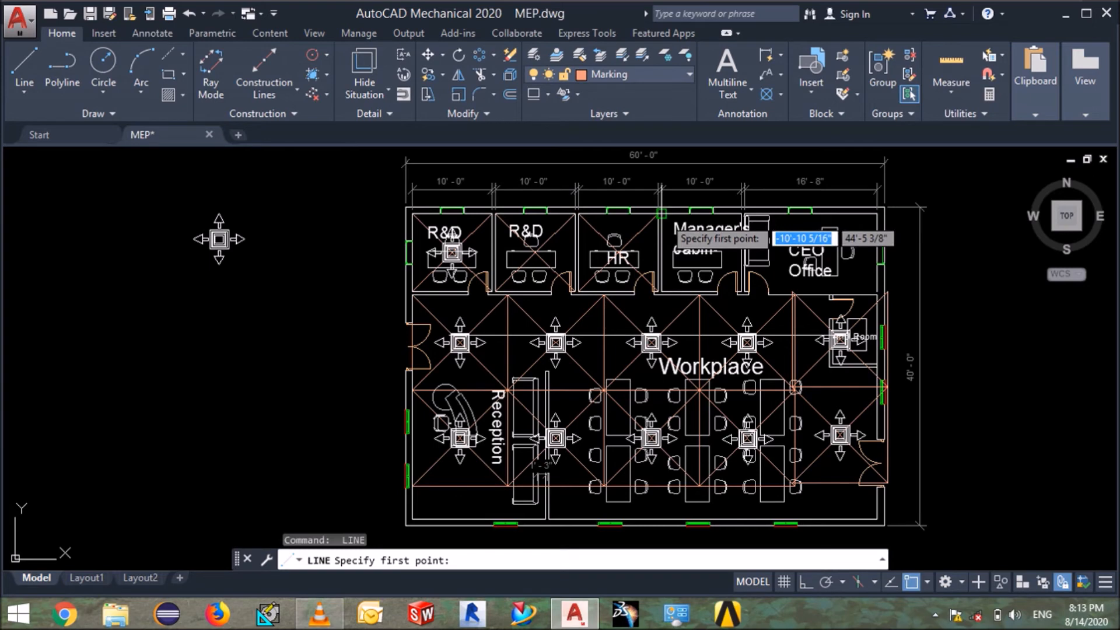
left_click(661, 214)
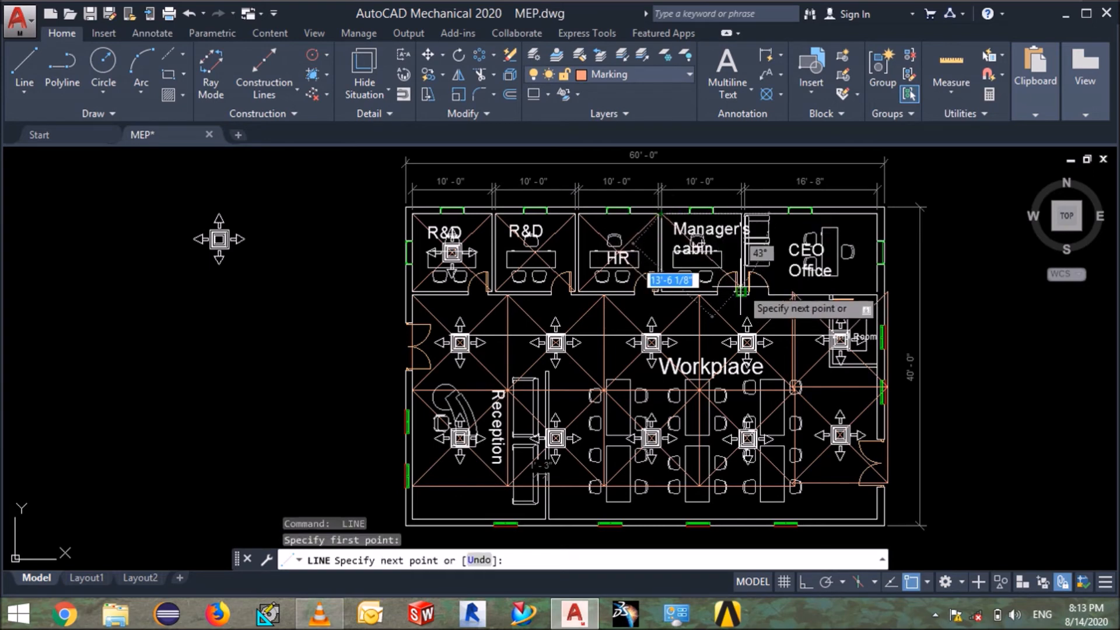
left_click(741, 290)
key("Return")
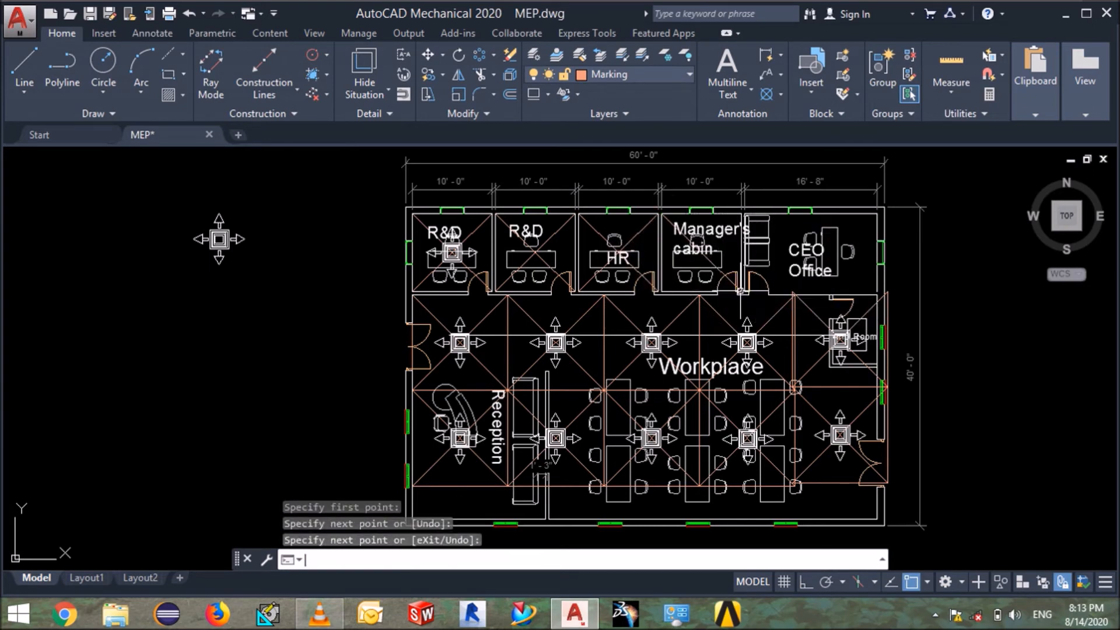
key("Return")
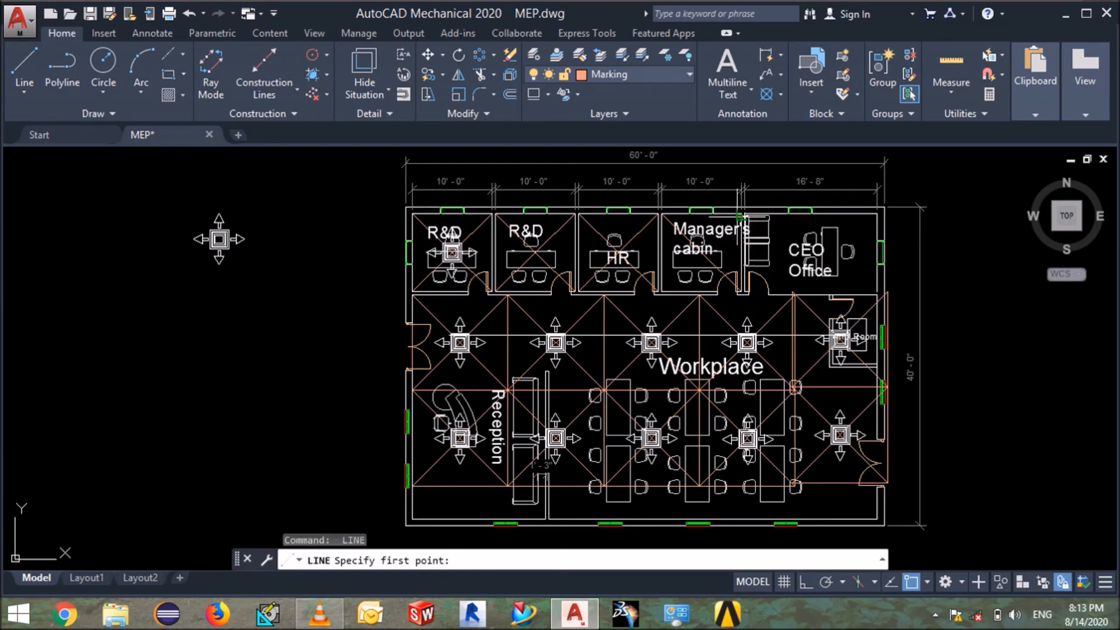
left_click(742, 213)
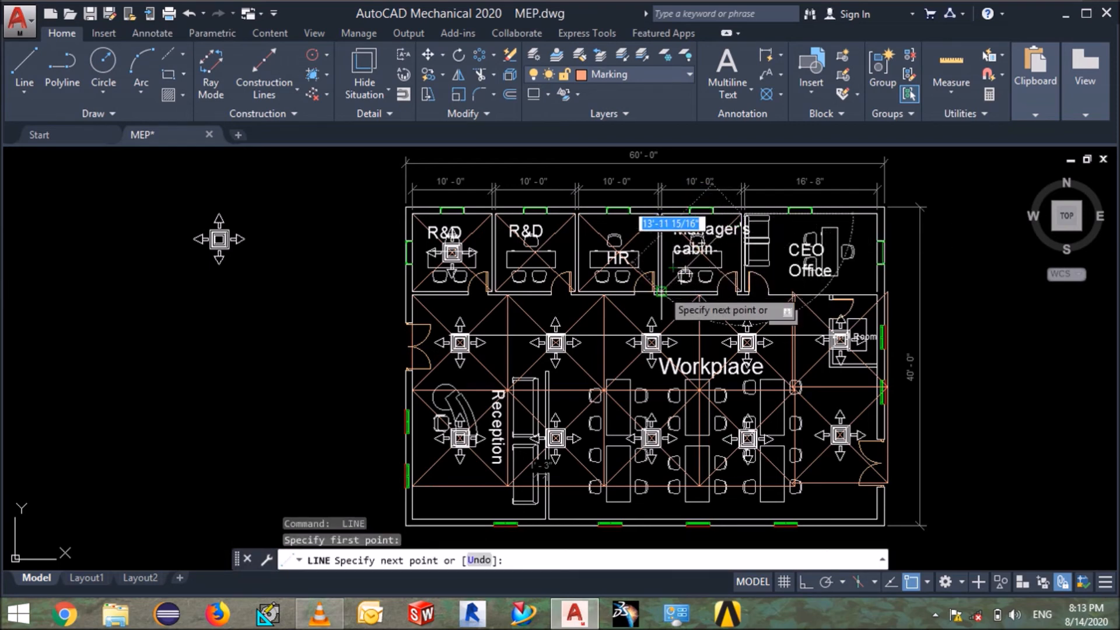
left_click(661, 291)
key("Return")
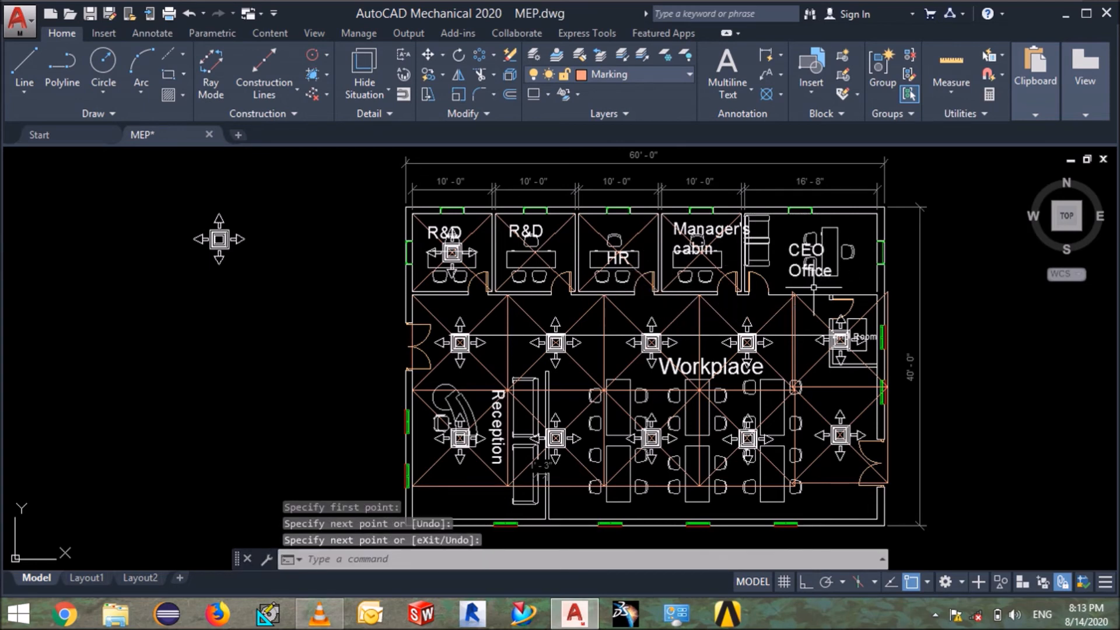
Draw a line along the inner face of the CEO office's north wall, from its northwest to its northeast corner.
key("Return")
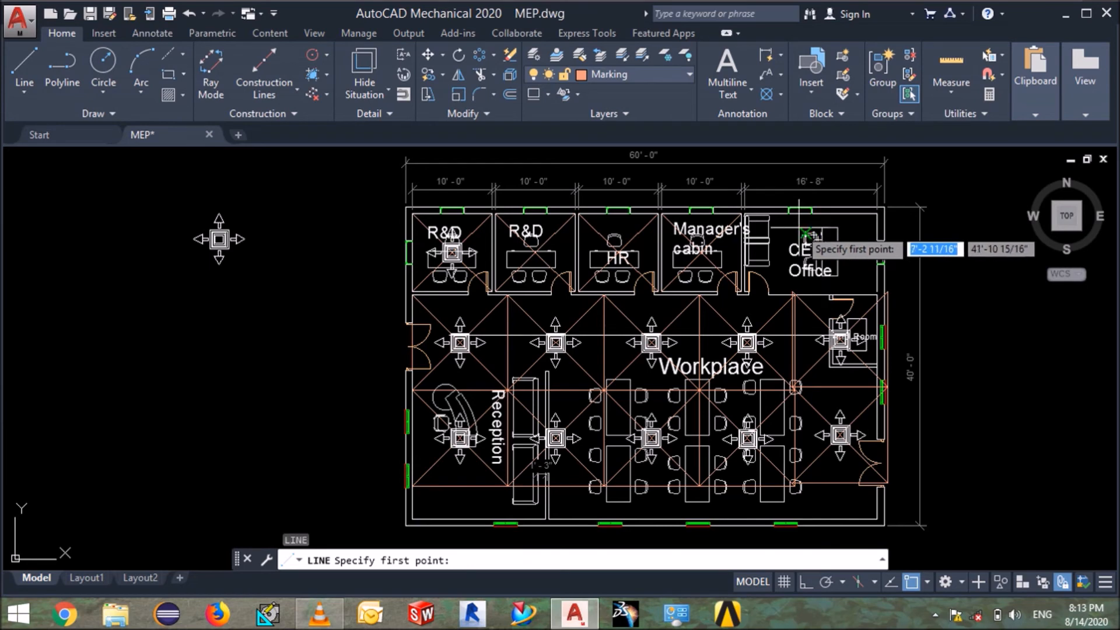
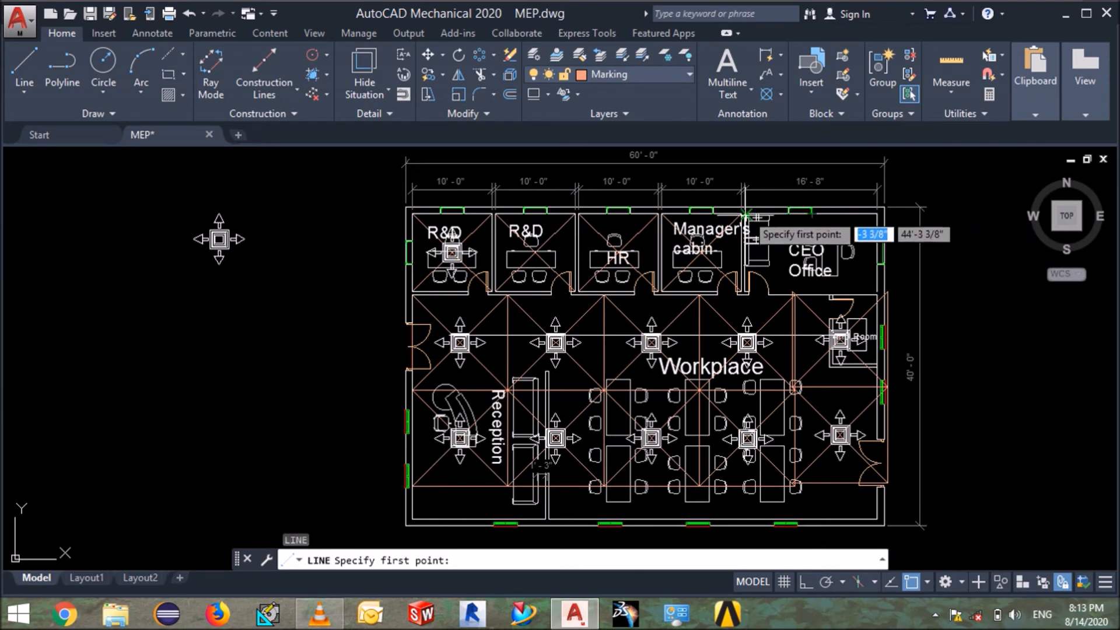
left_click(745, 214)
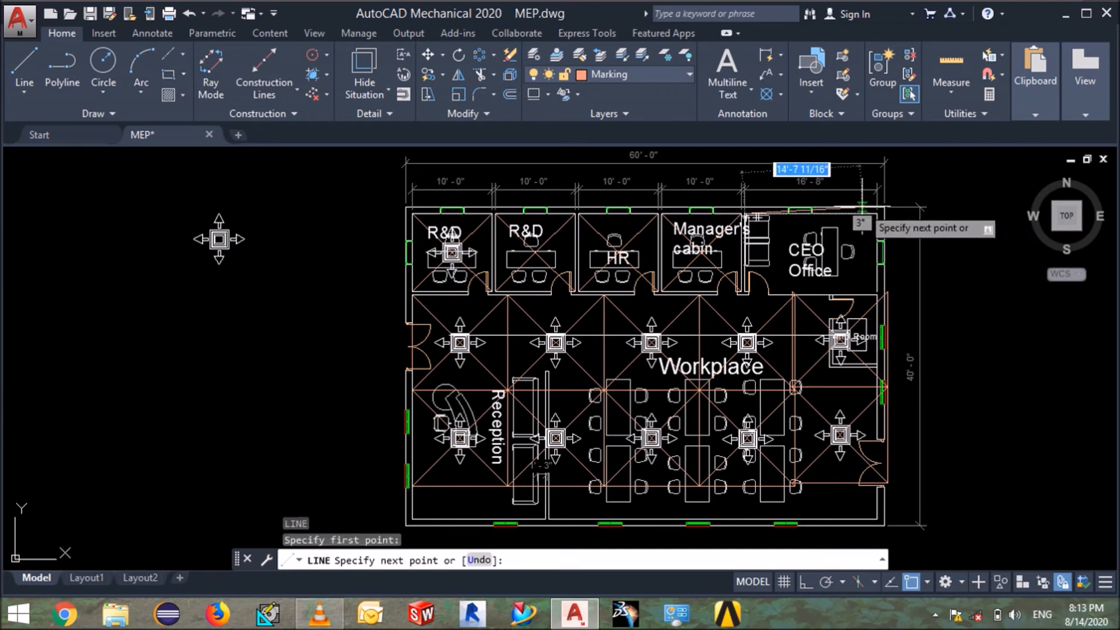
left_click(878, 215)
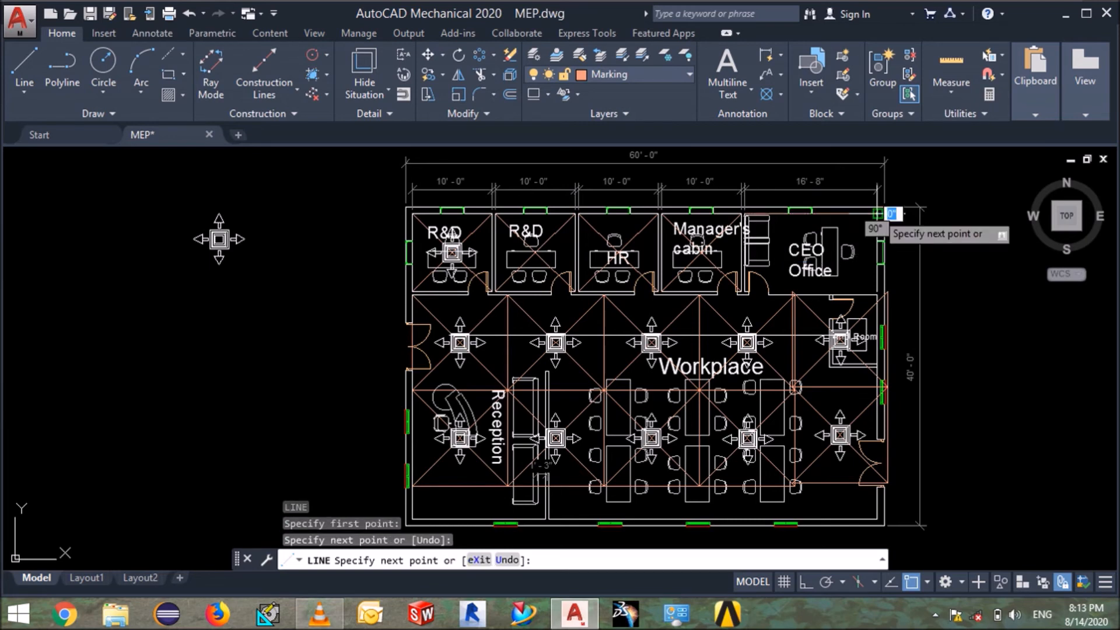
key("Return")
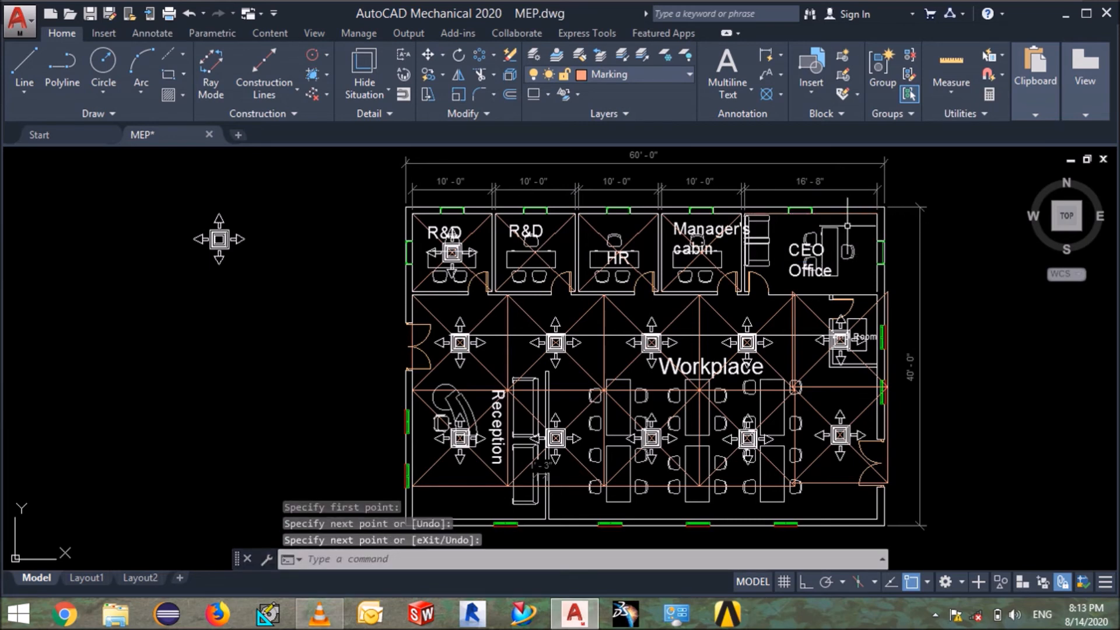
Split the CEO office with a vertical line from the midpoint of its north wall line to the south wall.
key("Return")
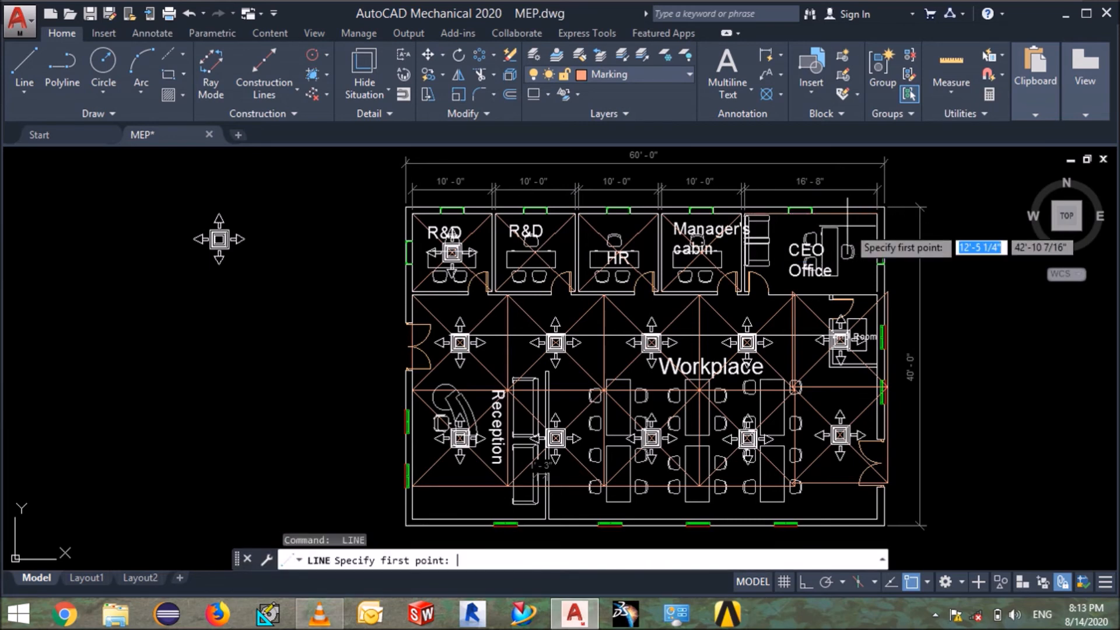
left_click(811, 216)
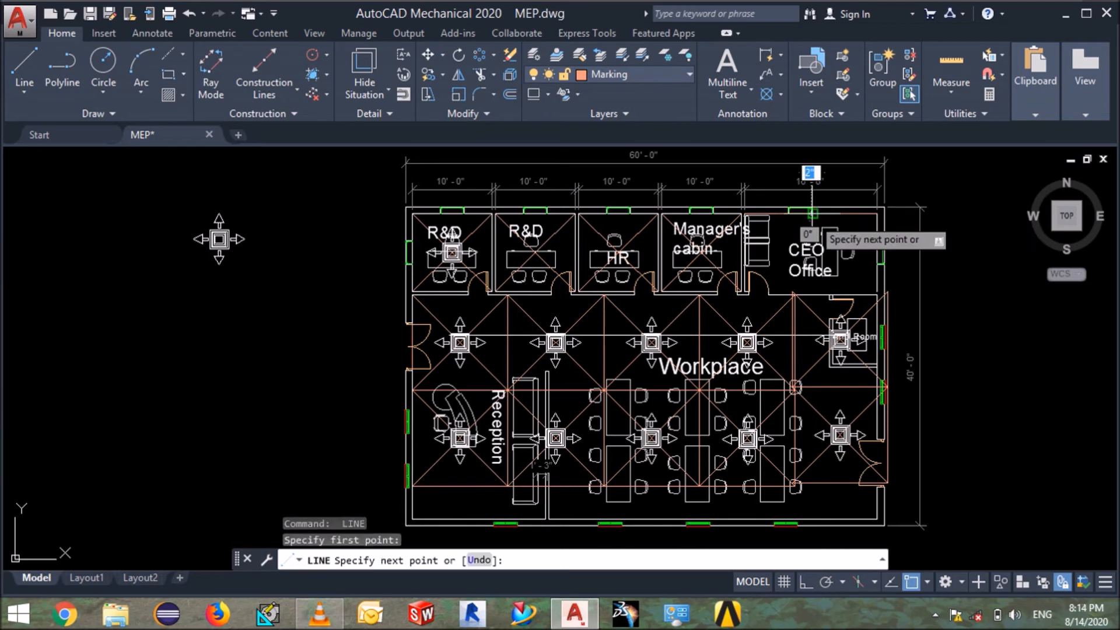
left_click(811, 294)
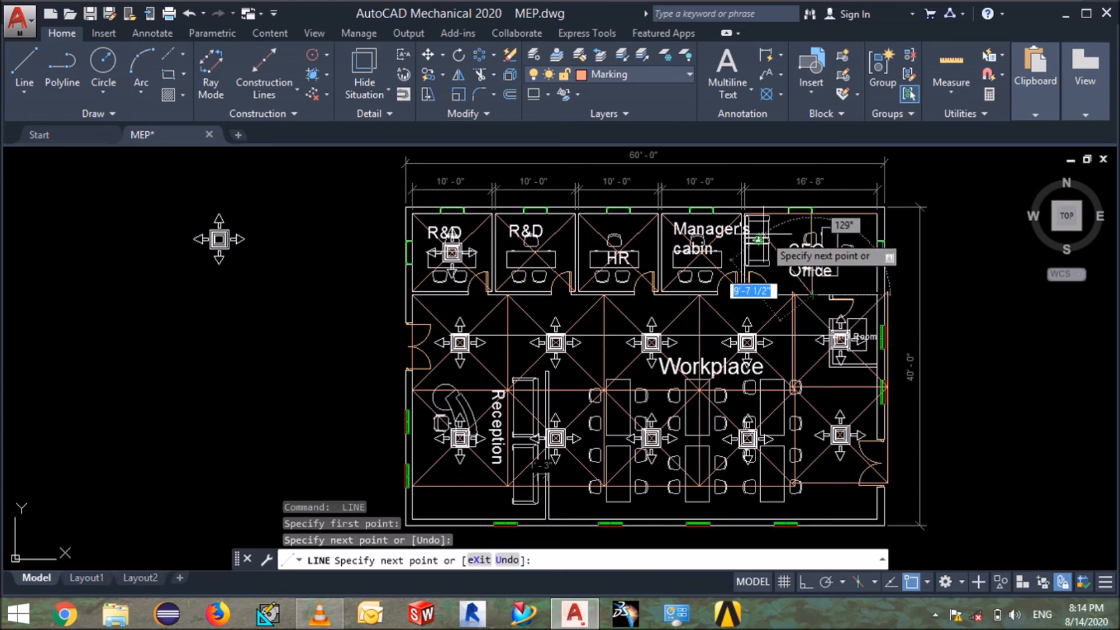
Draw both crossing diagonals between the corners of the CEO office's west half.
left_click(745, 215)
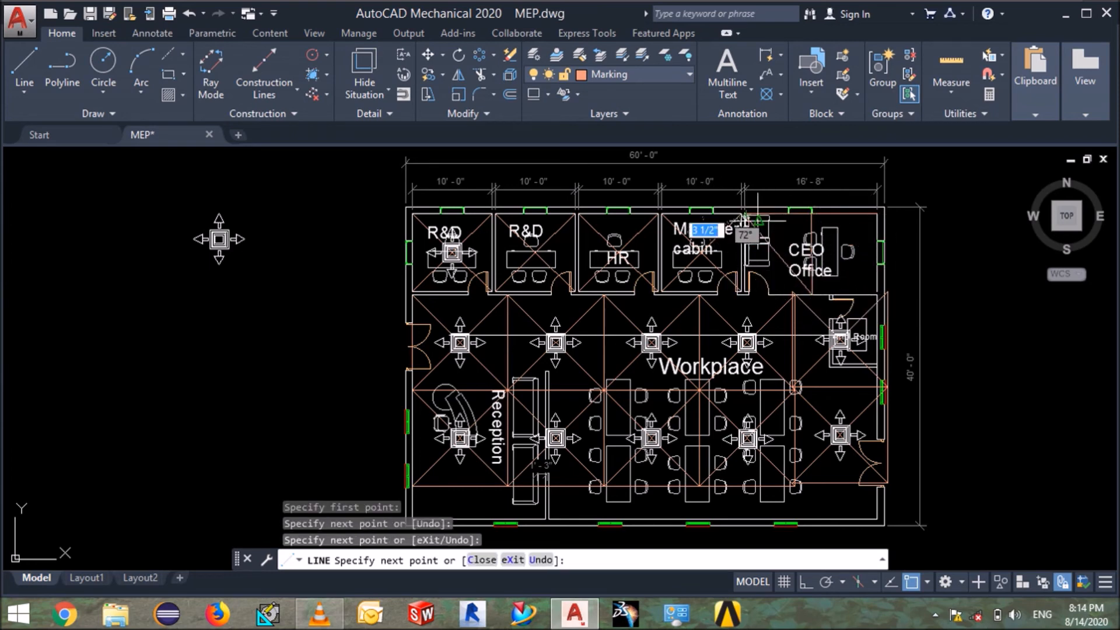
key("Return")
key("Return")
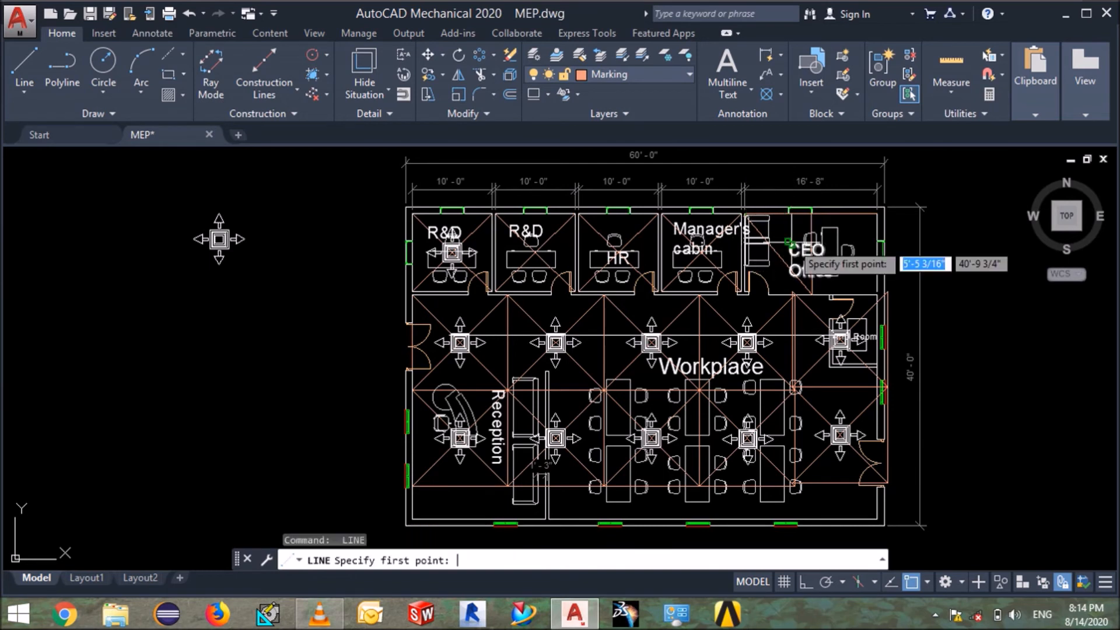
left_click(811, 214)
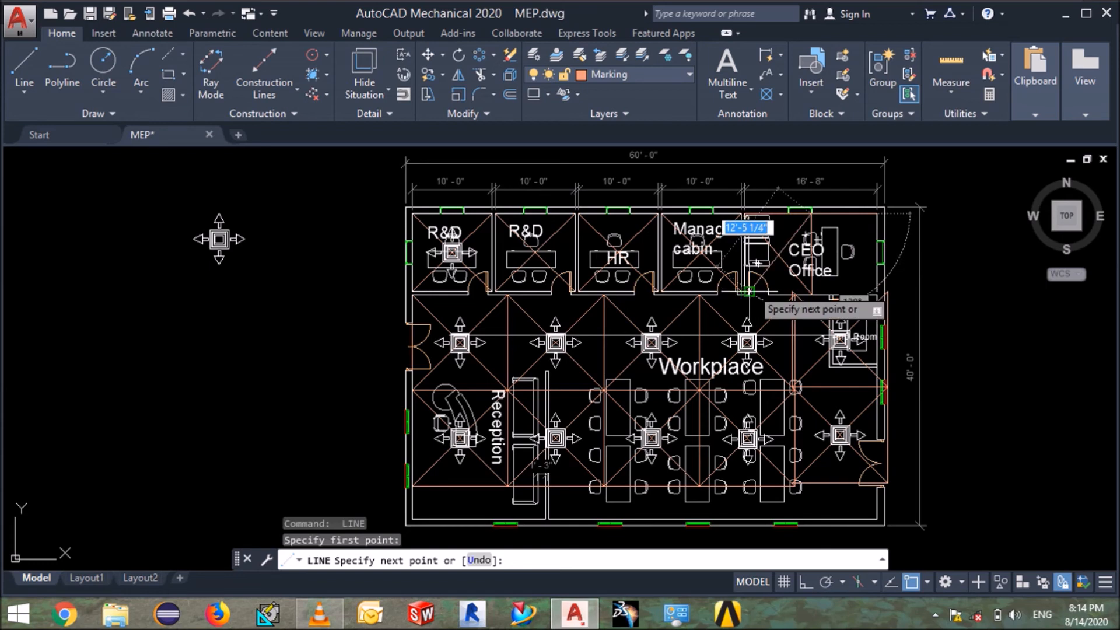
left_click(743, 290)
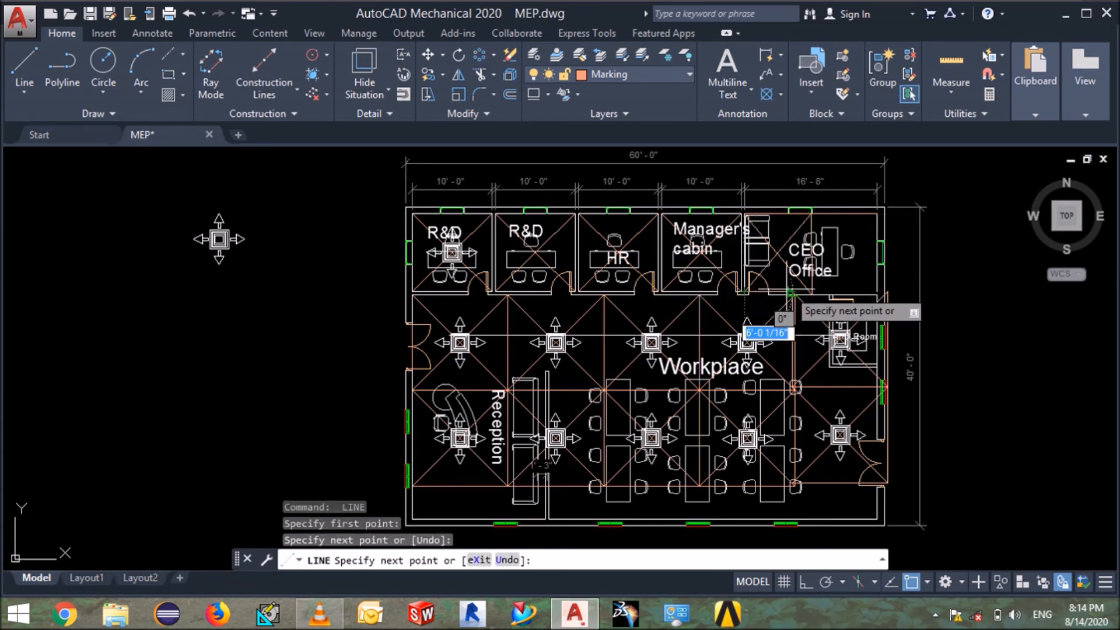
key("Return")
Mark the centre of the CEO office's east half with two corner-to-corner diagonal lines.
key("Return")
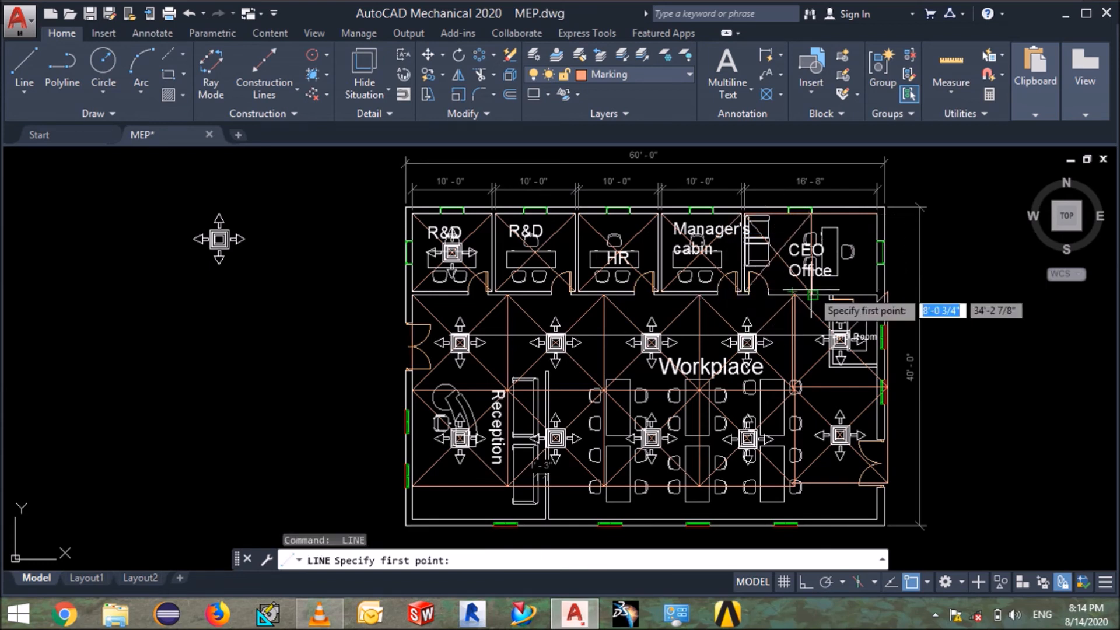
left_click(813, 295)
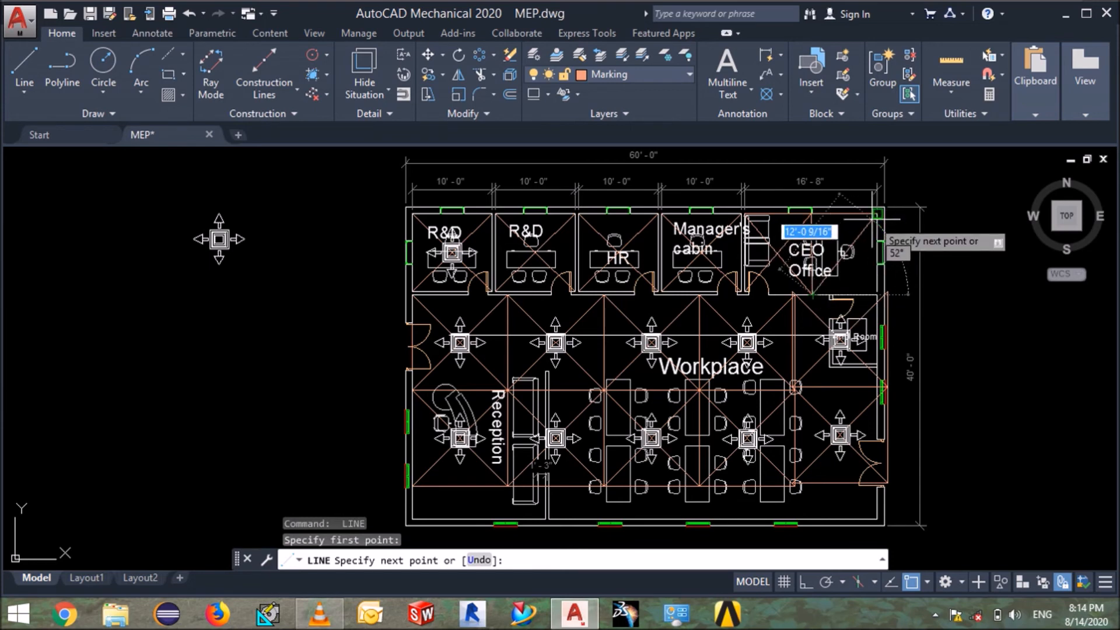
left_click(877, 214)
key("Return")
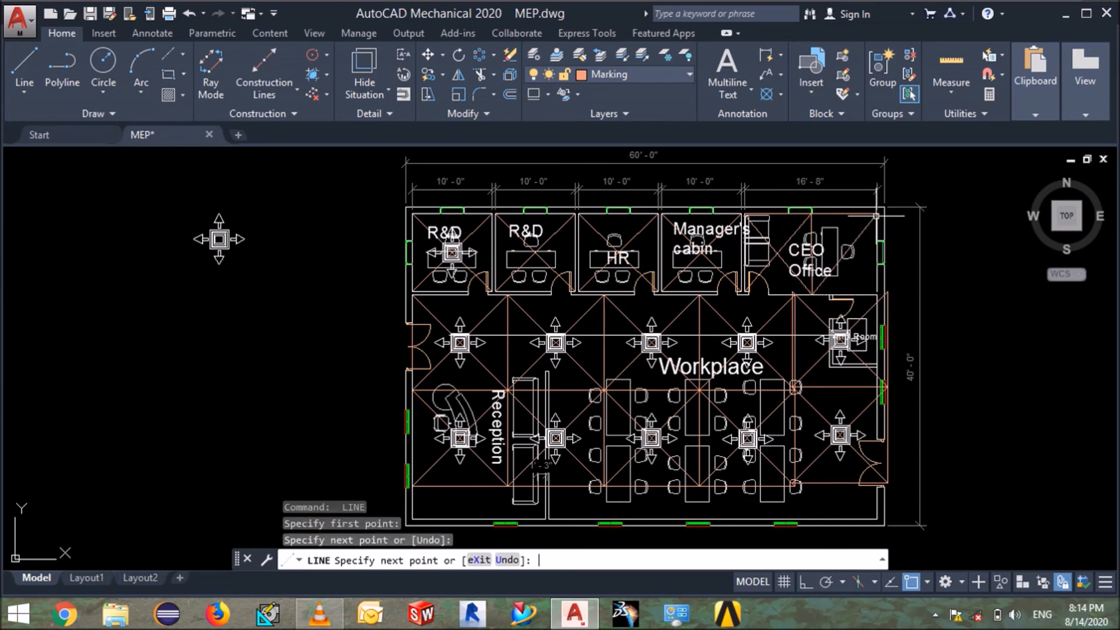
key("Return")
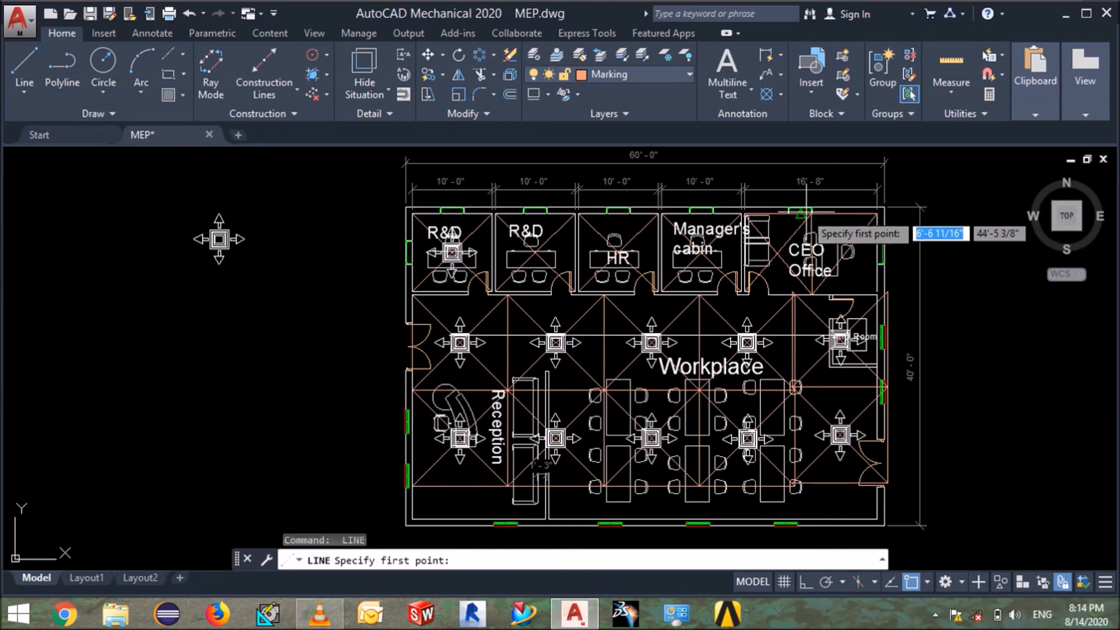
left_click(812, 213)
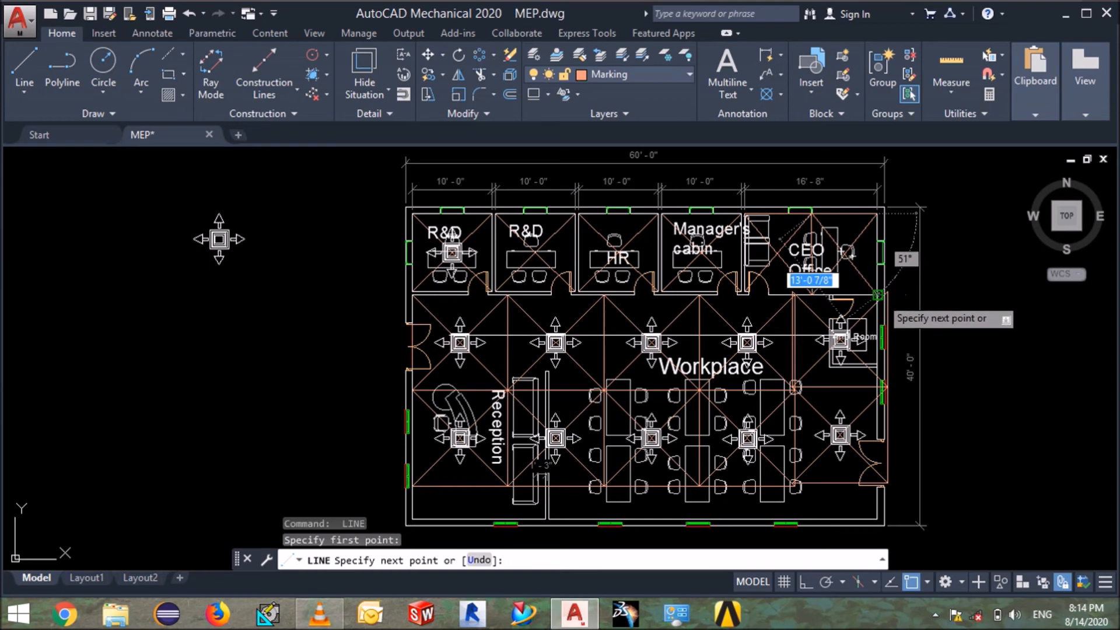
left_click(878, 296)
key("Return")
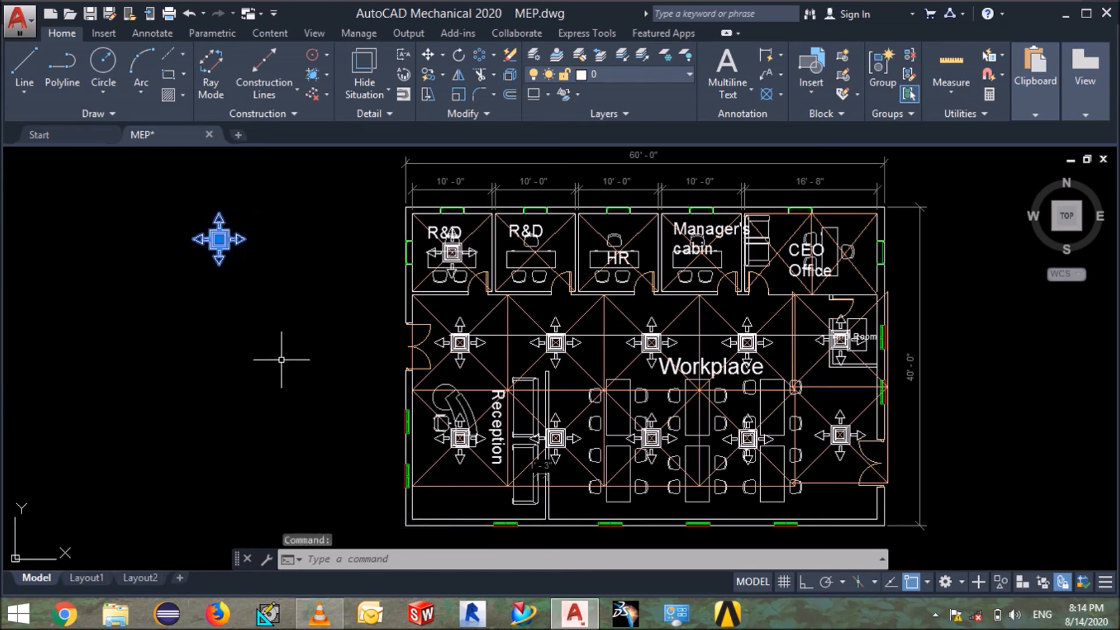
Copy the spare diffuser by its centre to the diagonal crossings in the second R&D room, HR, Manager's cabin and both CEO office halves.
key("Return")
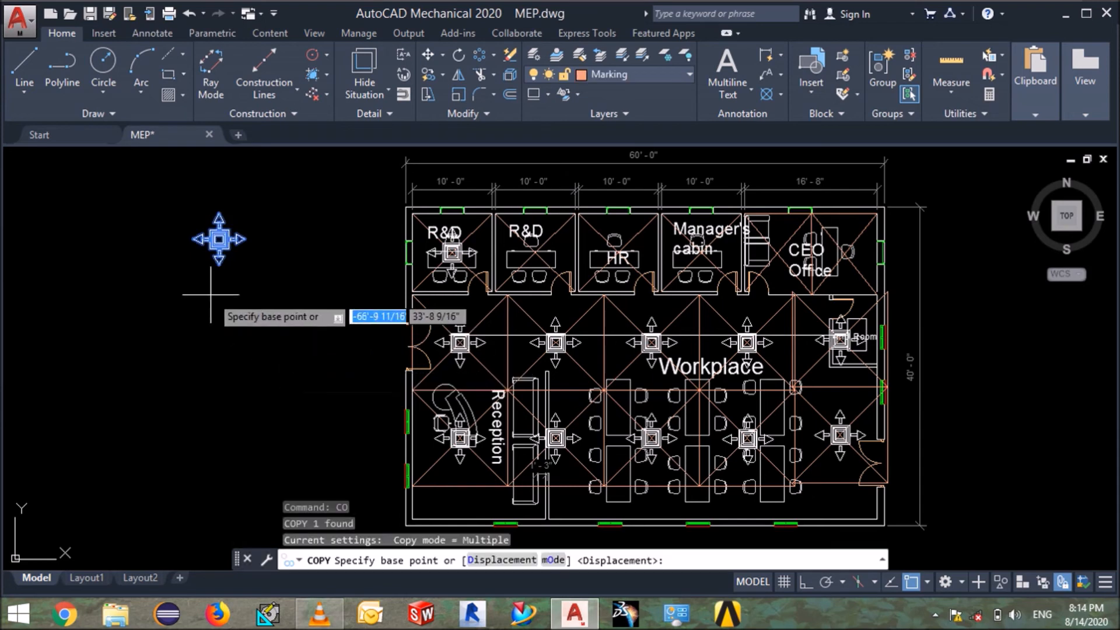
left_click(219, 240)
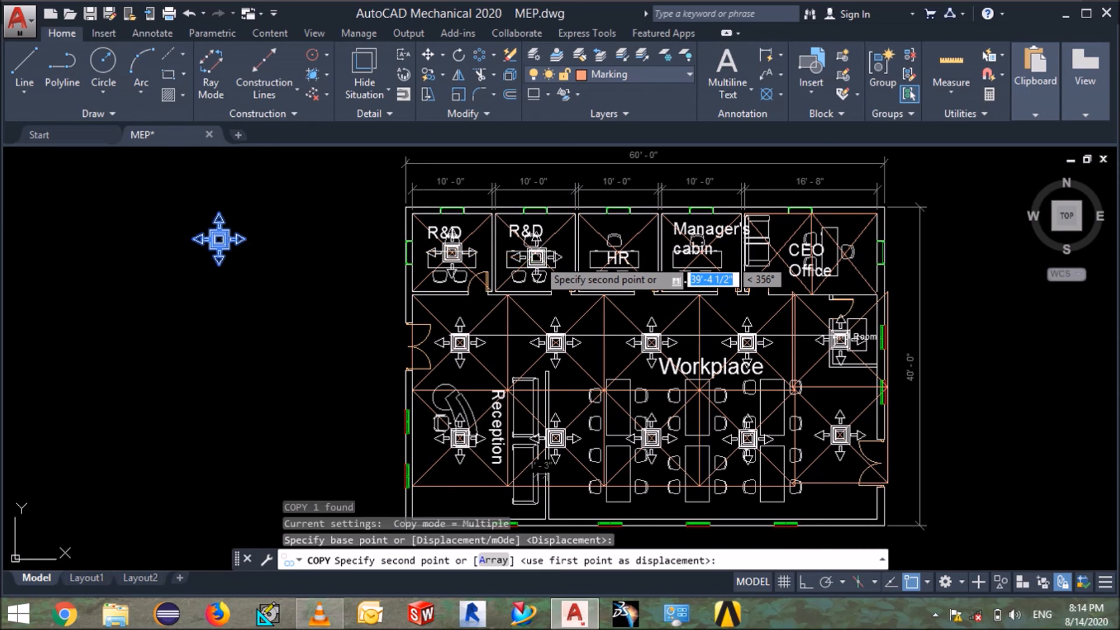
left_click(532, 259)
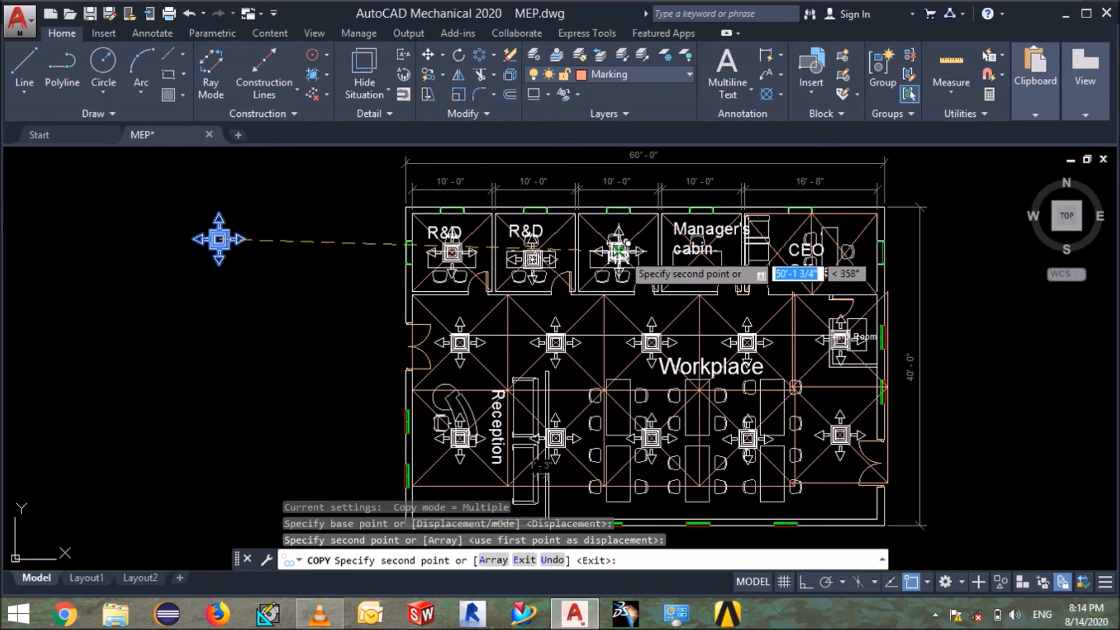
left_click(619, 252)
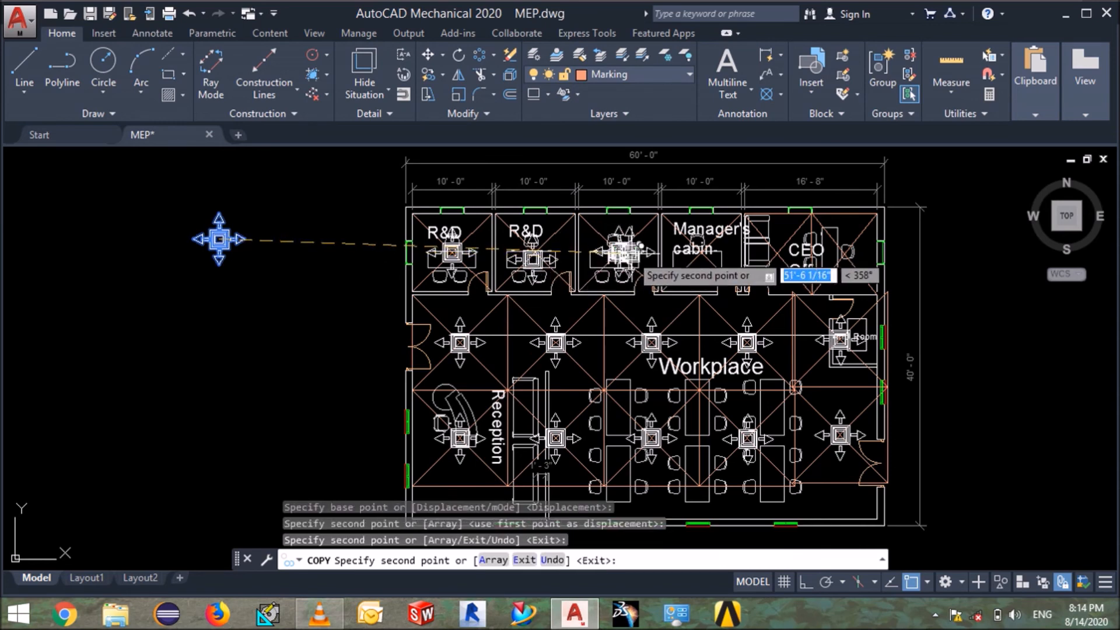
left_click(700, 252)
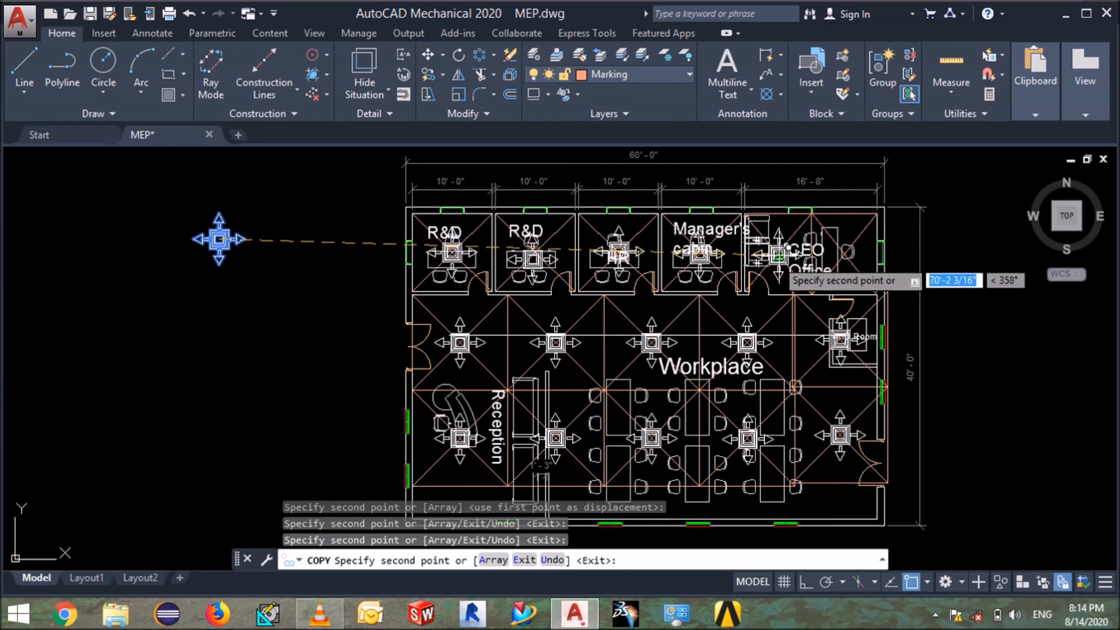
left_click(769, 252)
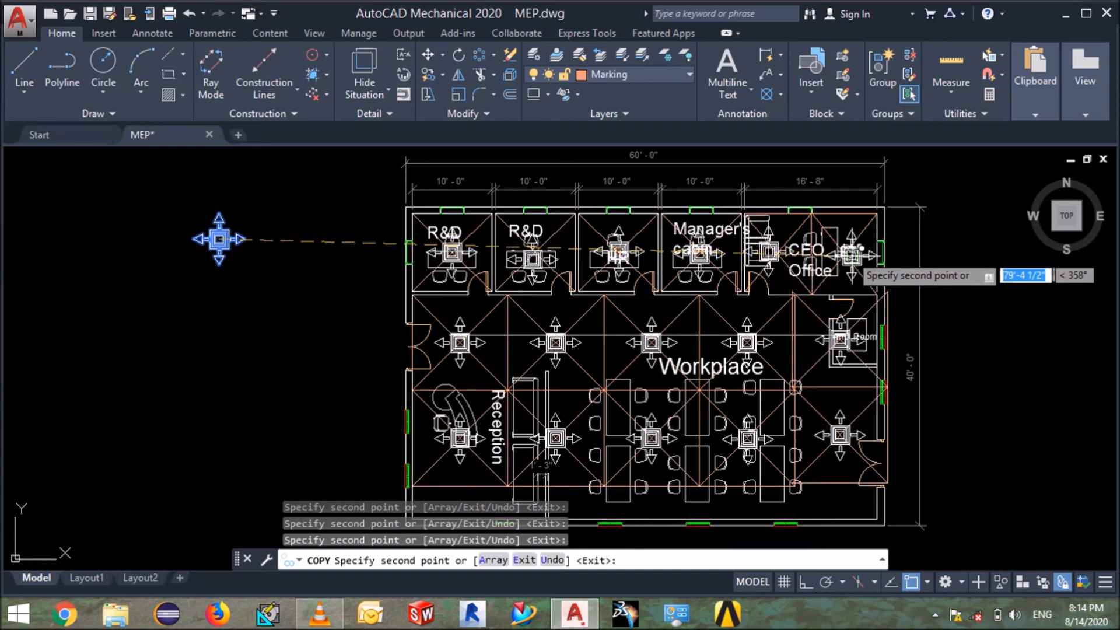
left_click(846, 254)
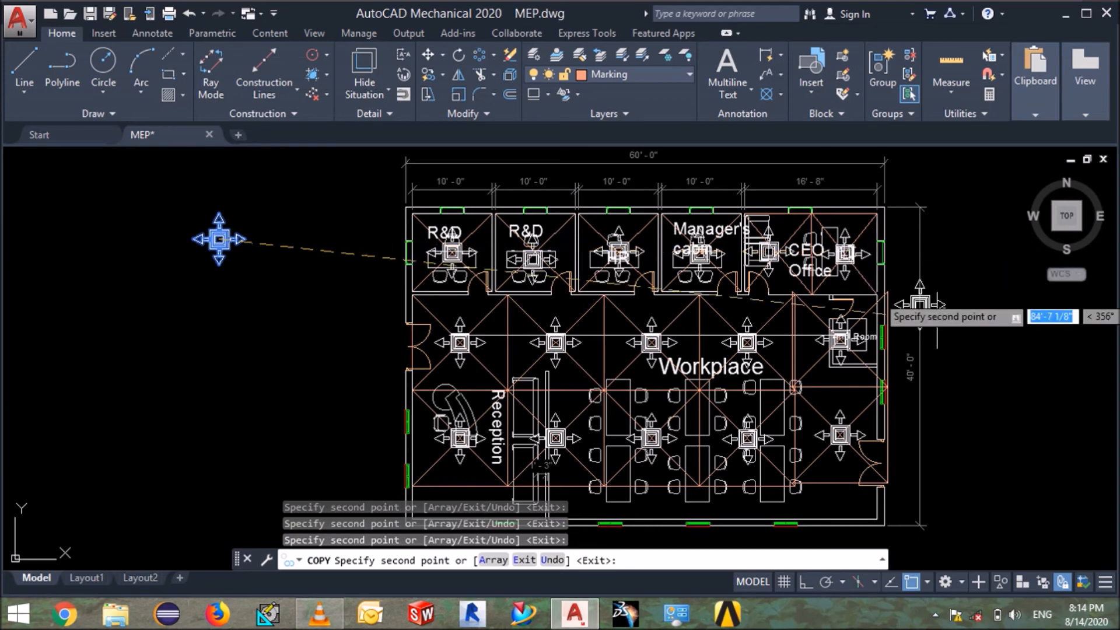
key("Escape")
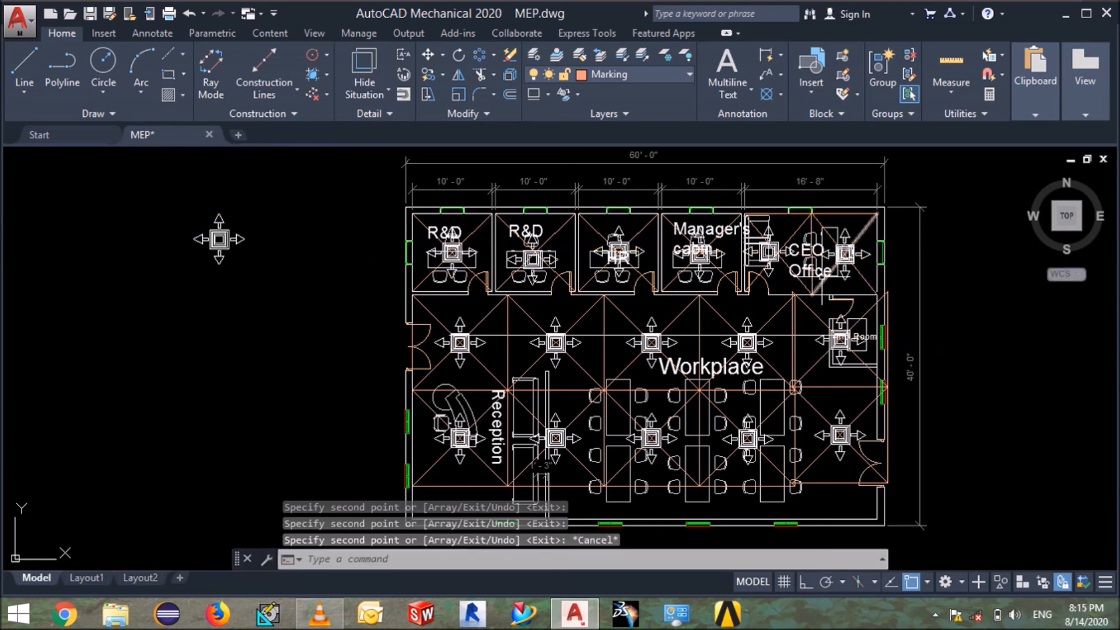
Move the diffuser in the CEO office's west half slightly east, onto the crossing of that half's diagonals.
left_click(783, 285)
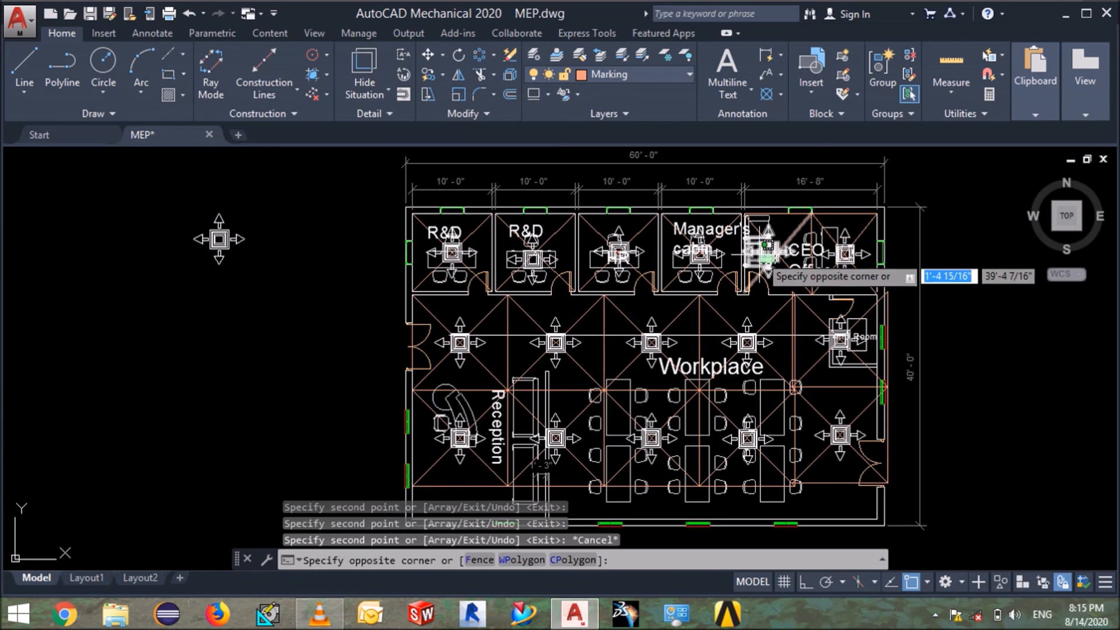
key("Escape")
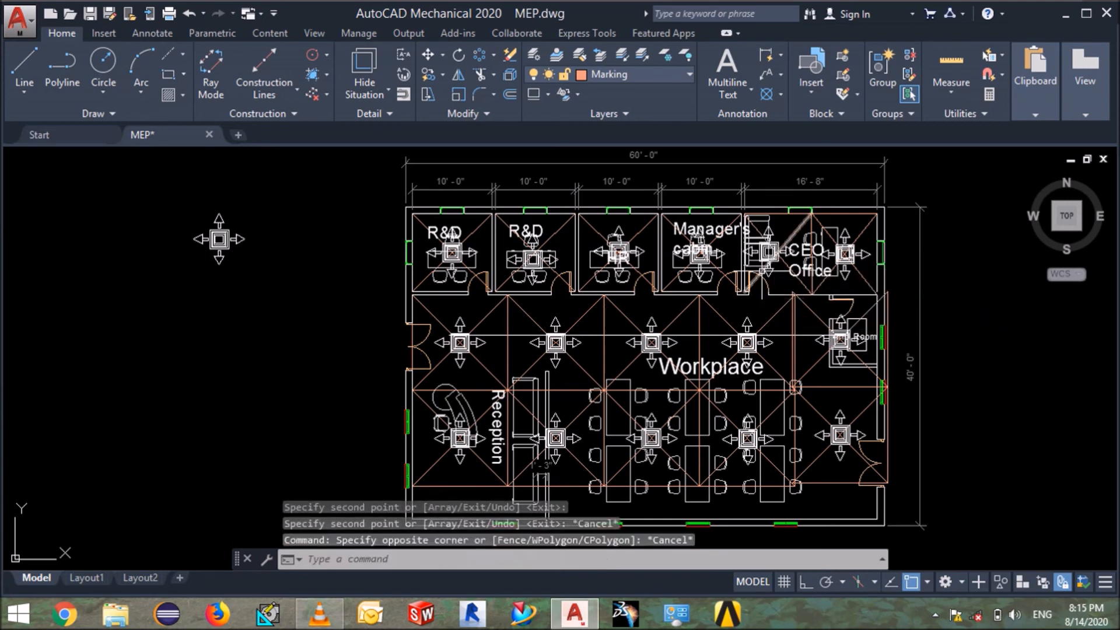
left_click(768, 251)
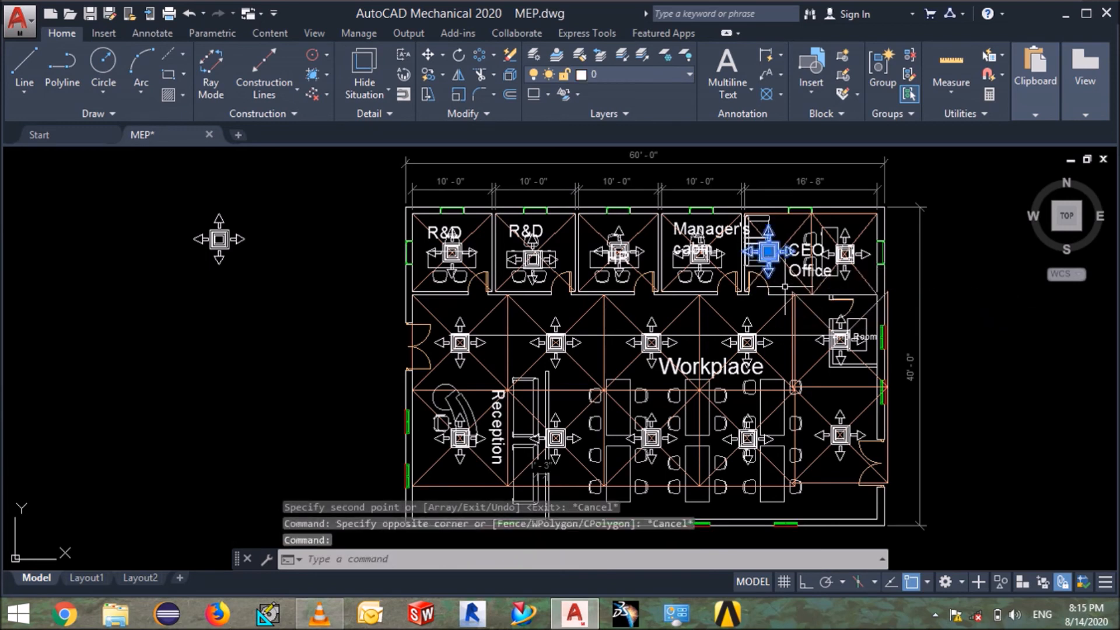
type("m")
key("Return")
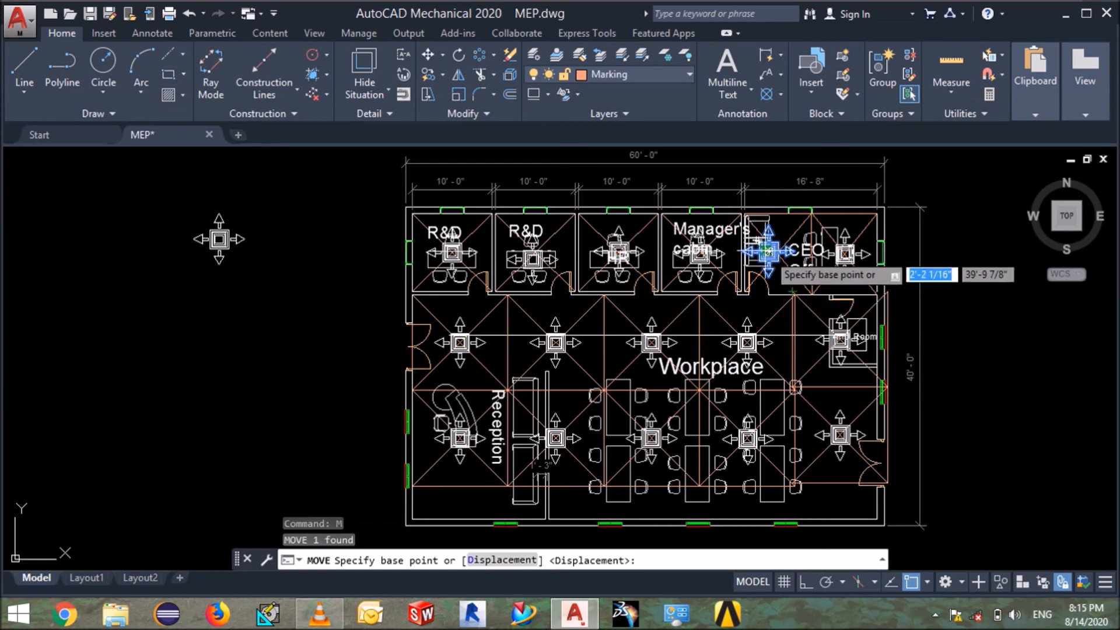
left_click(768, 252)
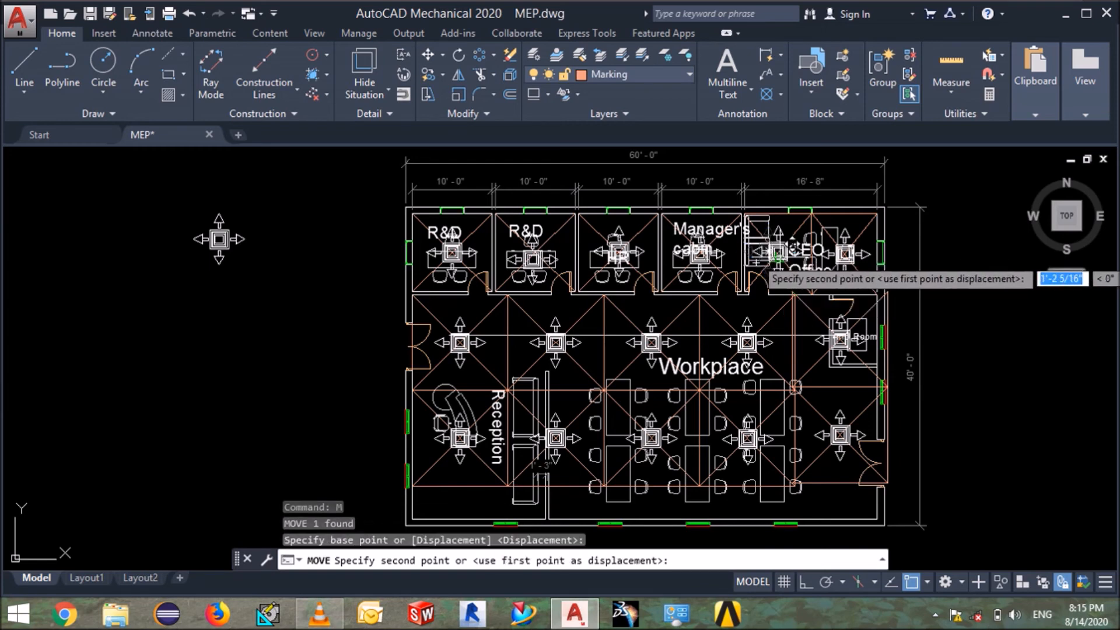
left_click(778, 254)
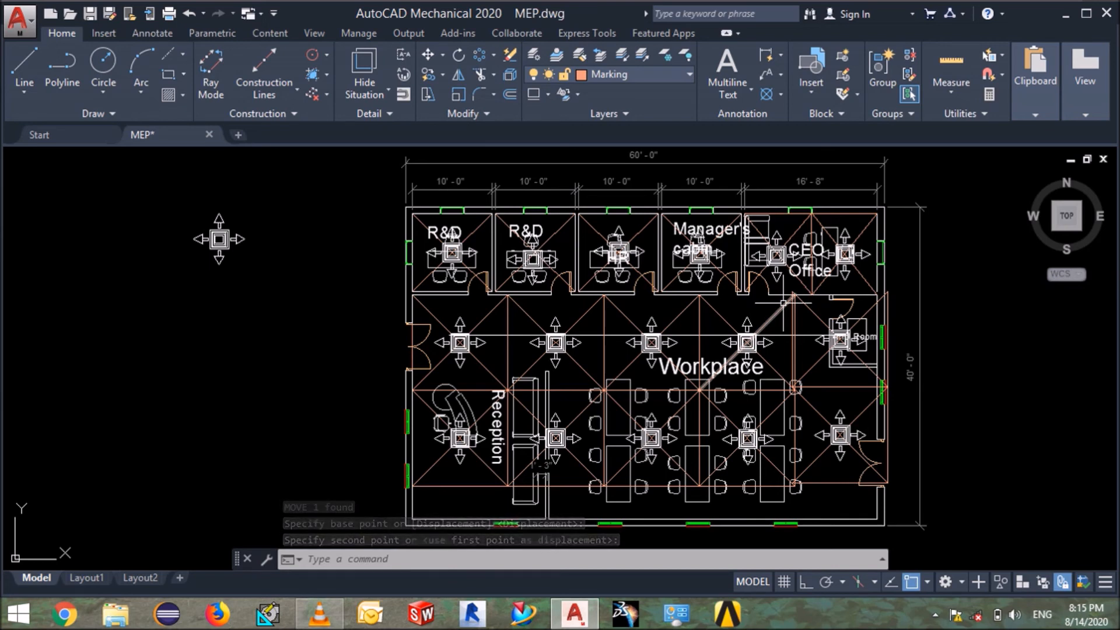
key("Escape")
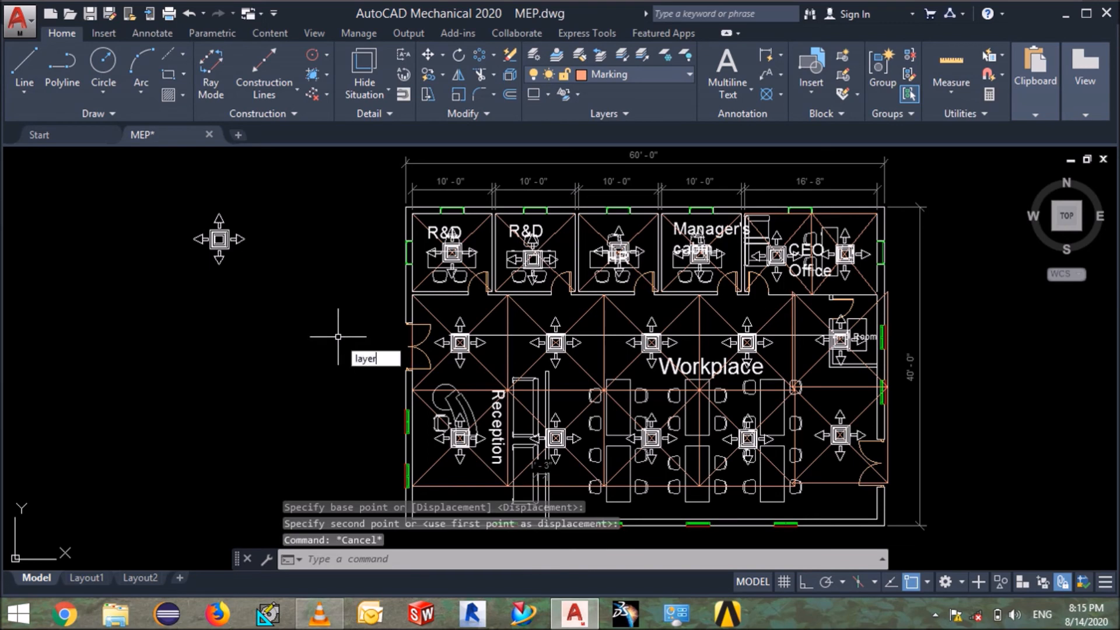
Make layer 0 current and turn off the Marking layer.
key("Return")
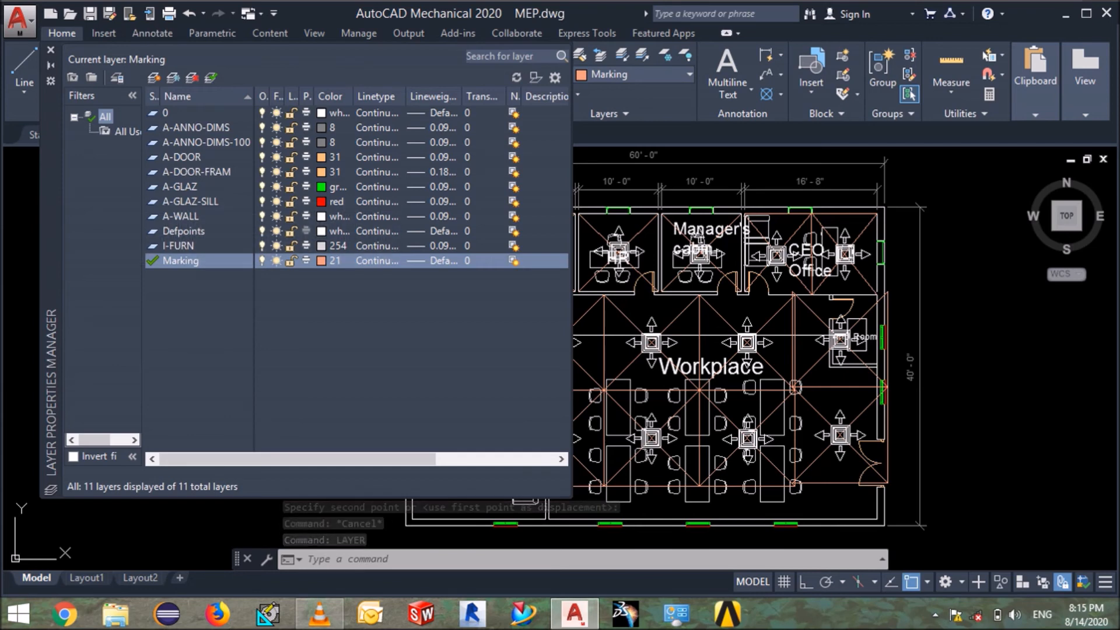
left_click(165, 113)
double_click(166, 113)
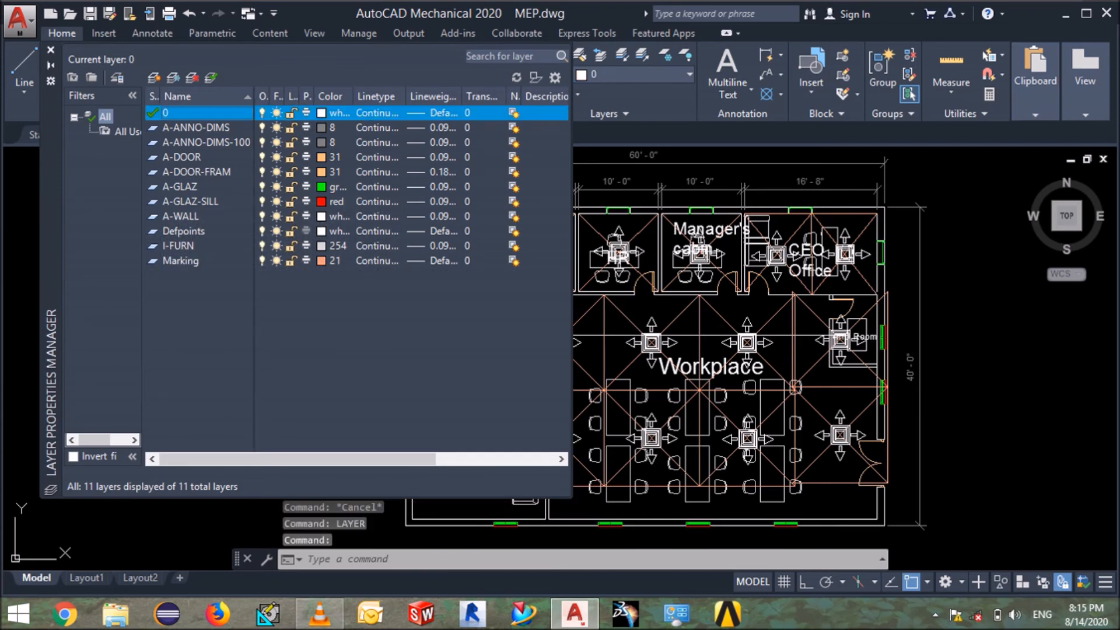
left_click(262, 261)
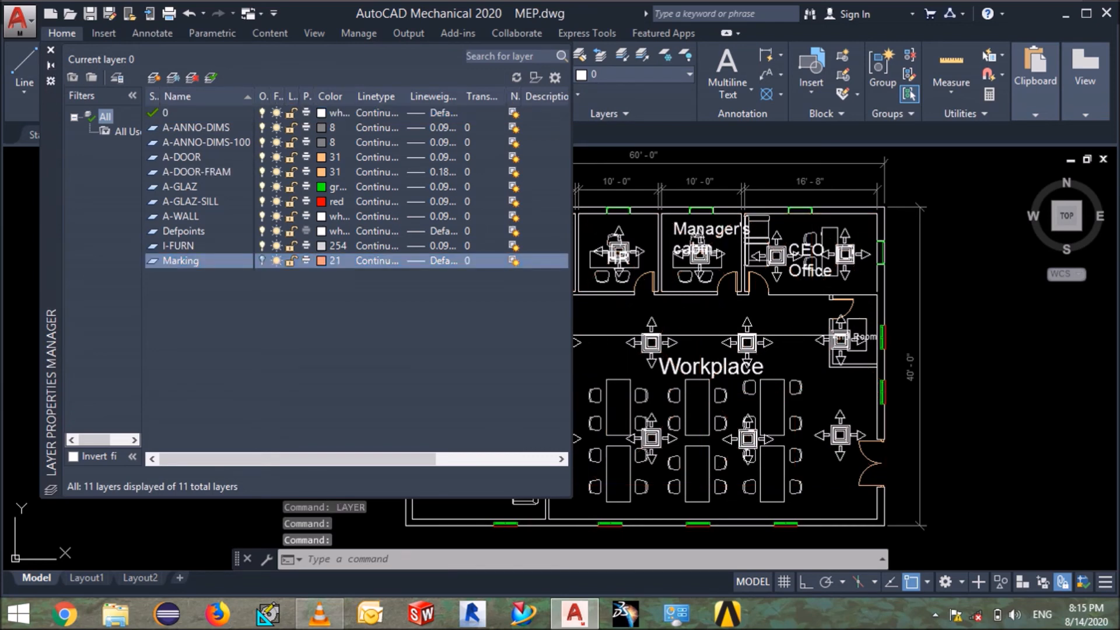
left_click(50, 51)
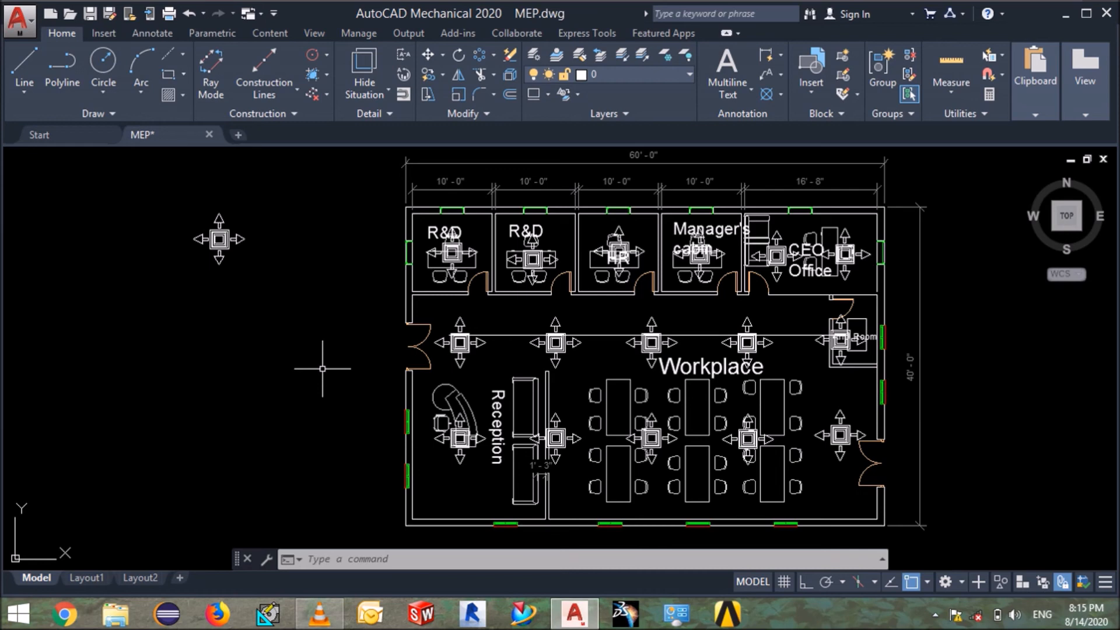
Draw a duct line from the first R&D room's diffuser down to the west end of the horizontal main duct line, and turn ortho on.
type("l")
key("Return")
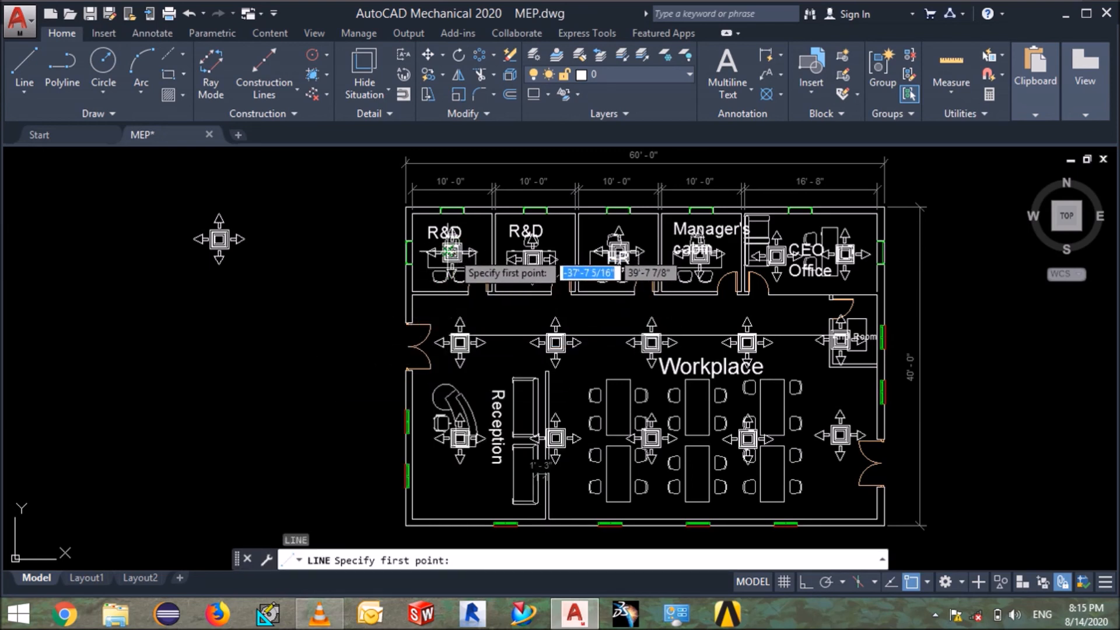
left_click(452, 252)
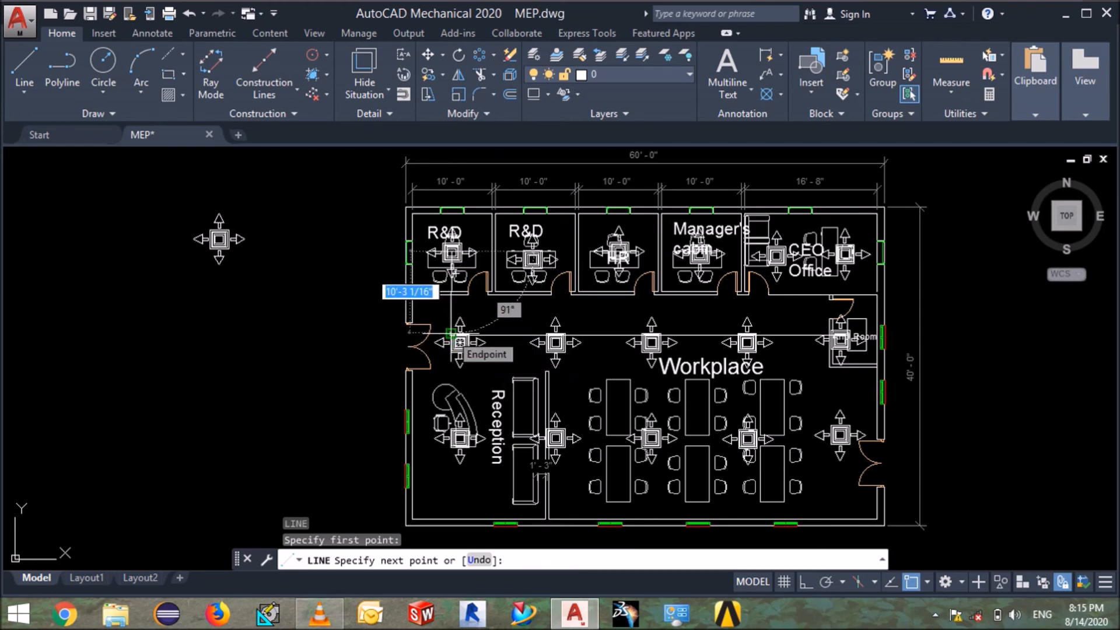
key("F8")
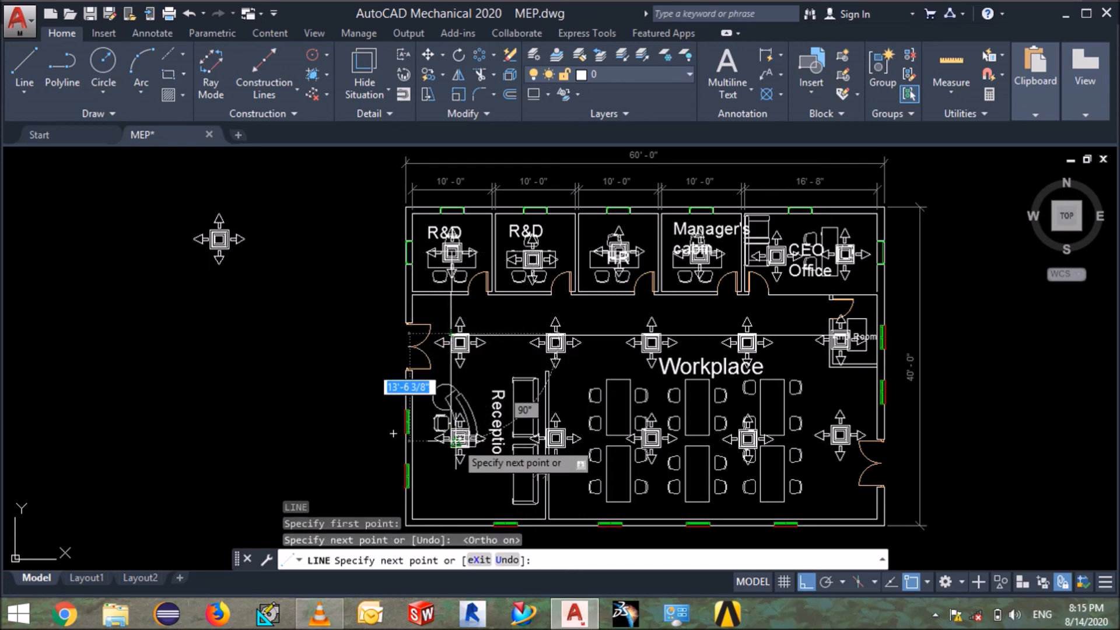
key("Escape")
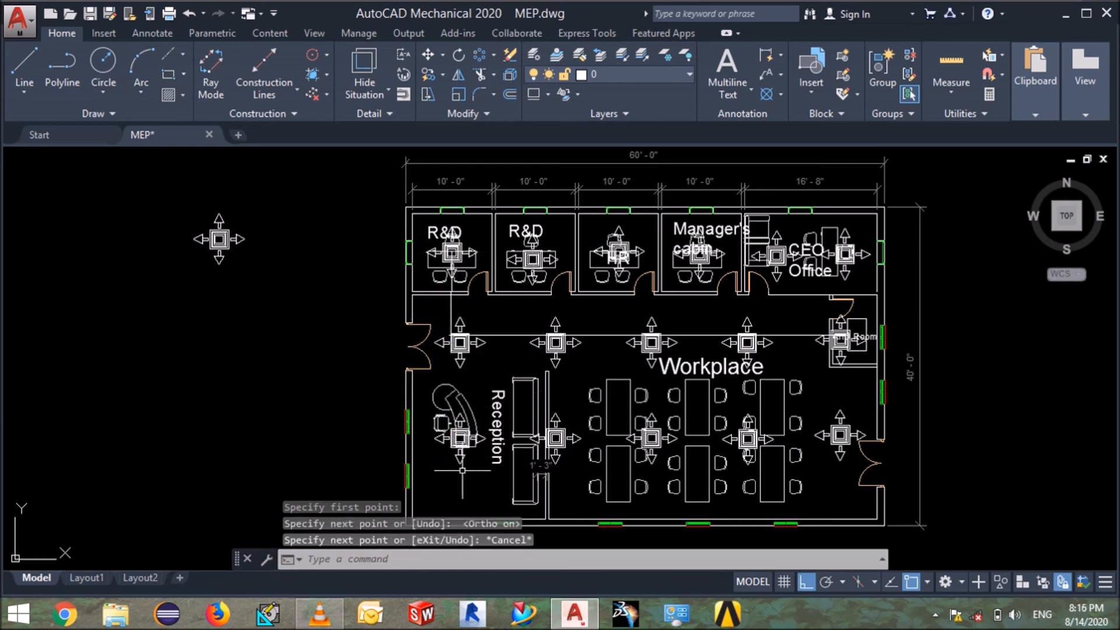
Draw a vertical duct line from the lower Reception diffuser up to the diffuser directly above it.
key("Return")
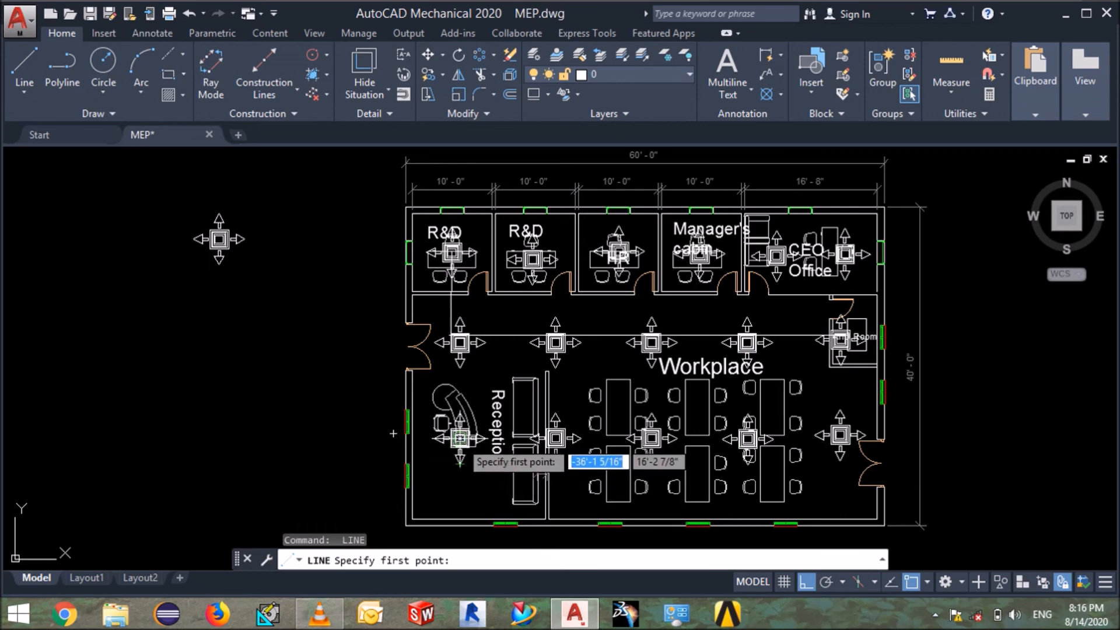
left_click(459, 464)
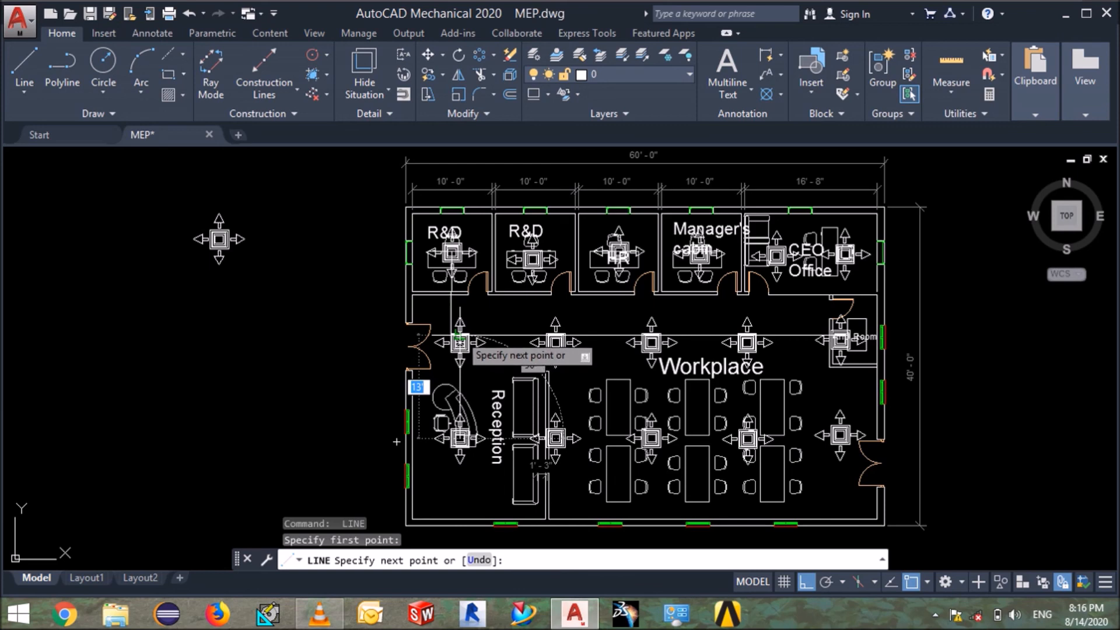
left_click(460, 343)
key("Return")
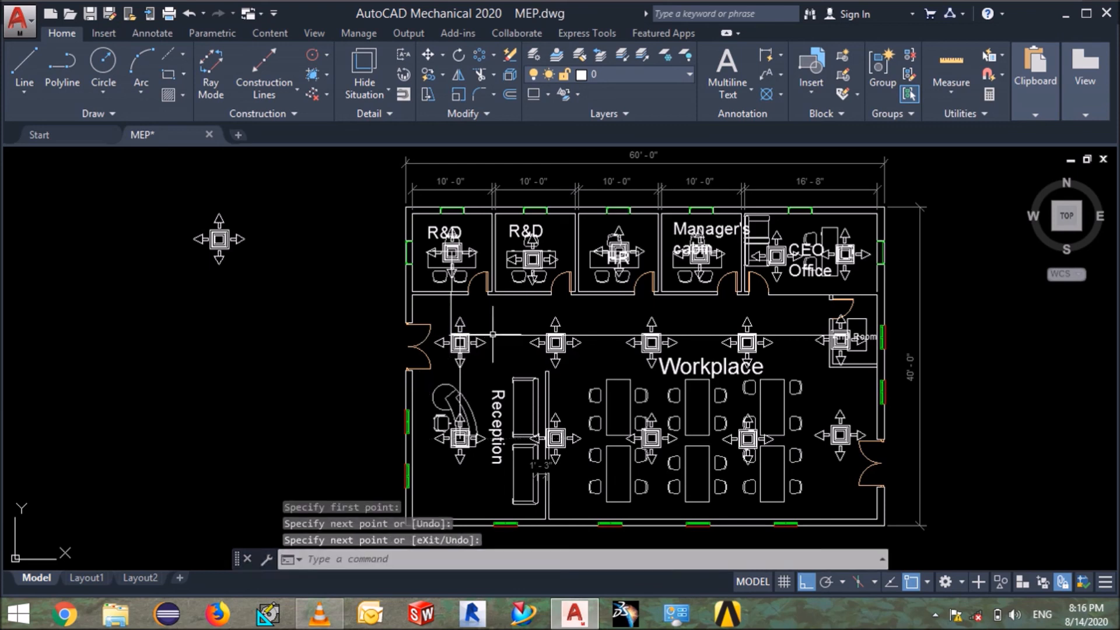
key("Return")
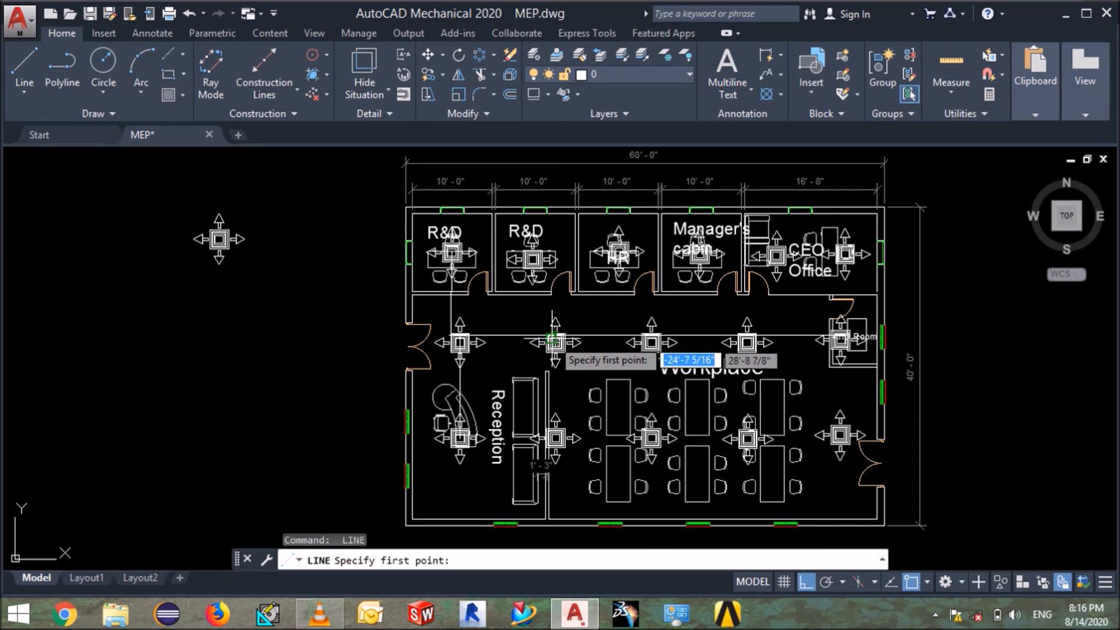
left_click(555, 338)
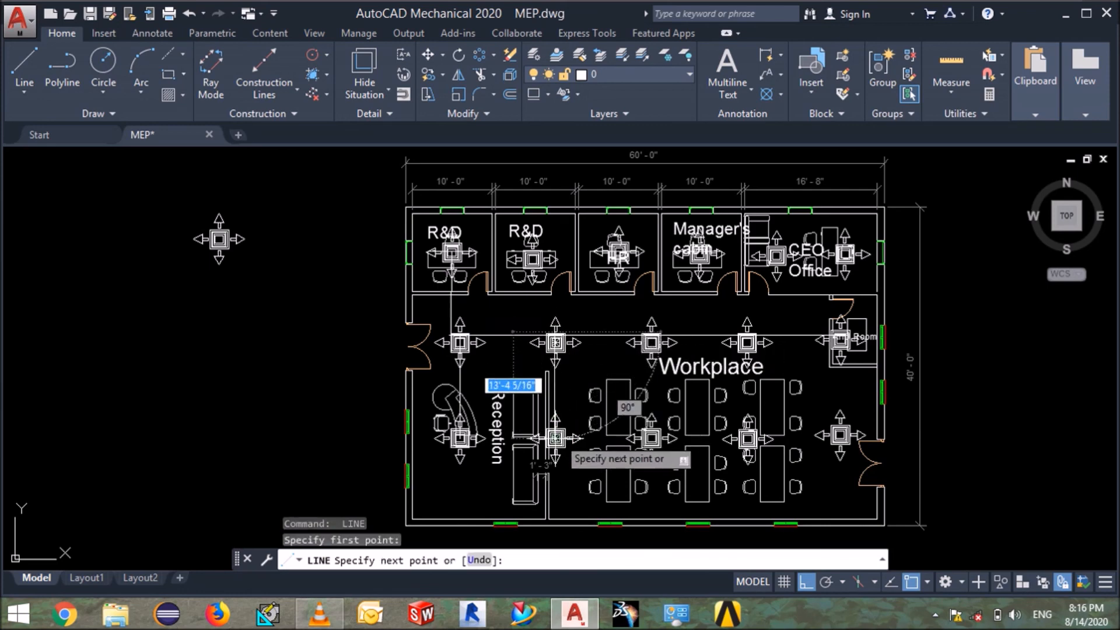
left_click(555, 437)
key("Return")
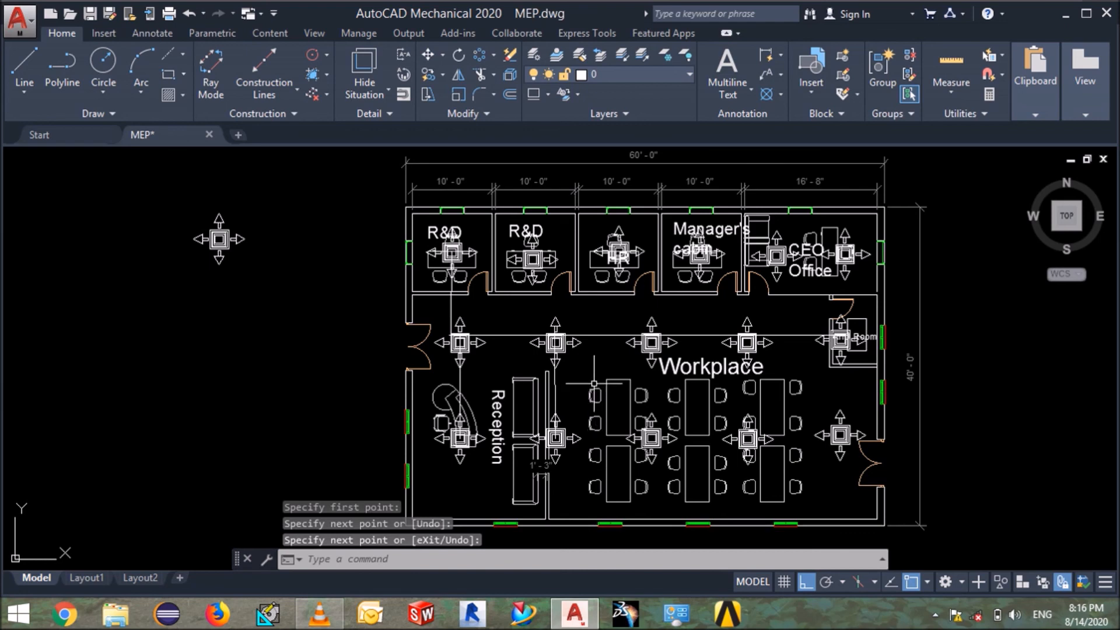
left_click(556, 393)
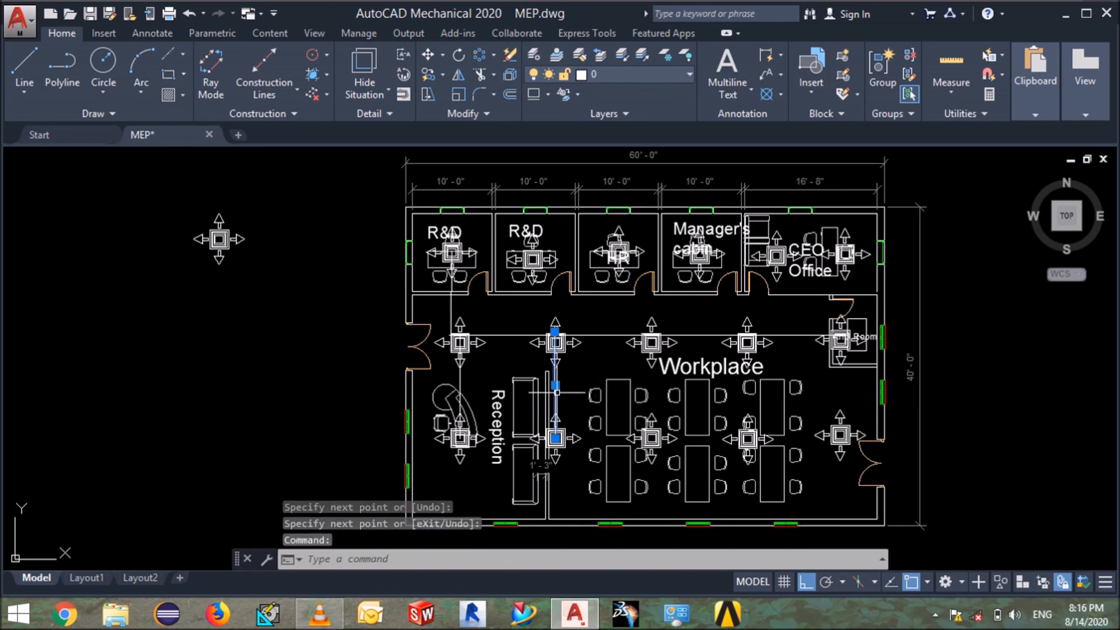
key("Delete")
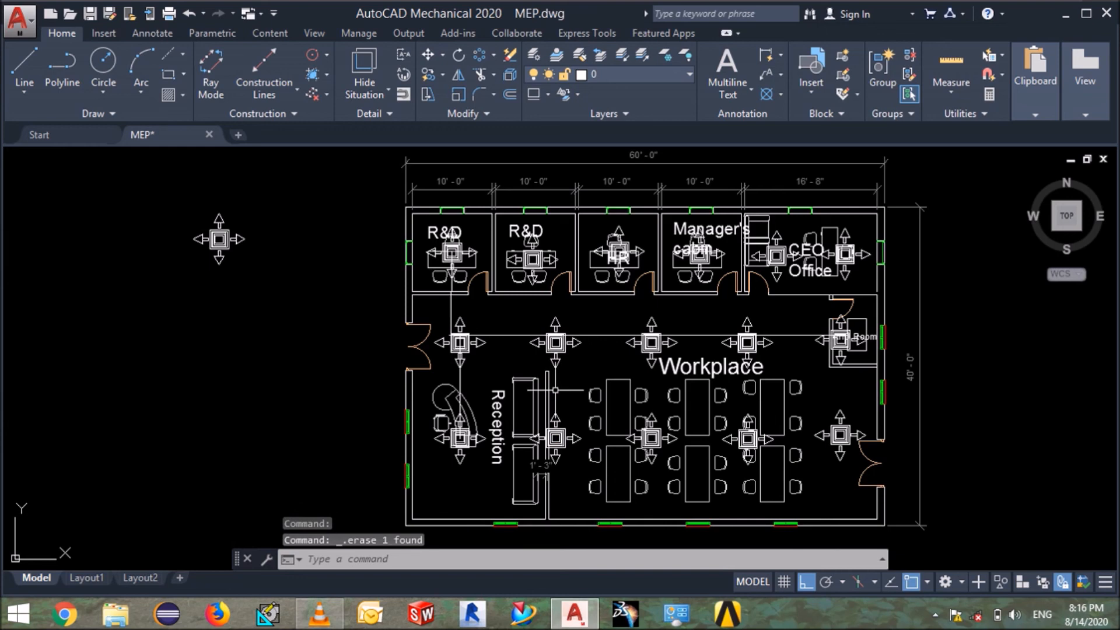
Draw a vertical duct line from the lower diffuser beside the Reception partition up to the centre of the diffuser above it.
key("Return")
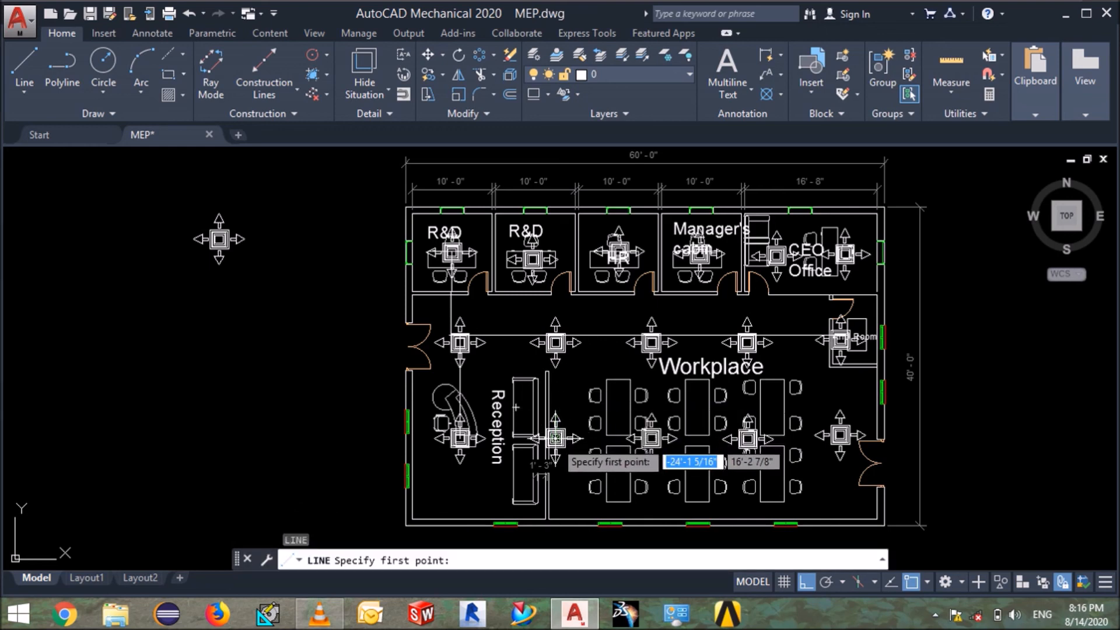
left_click(555, 437)
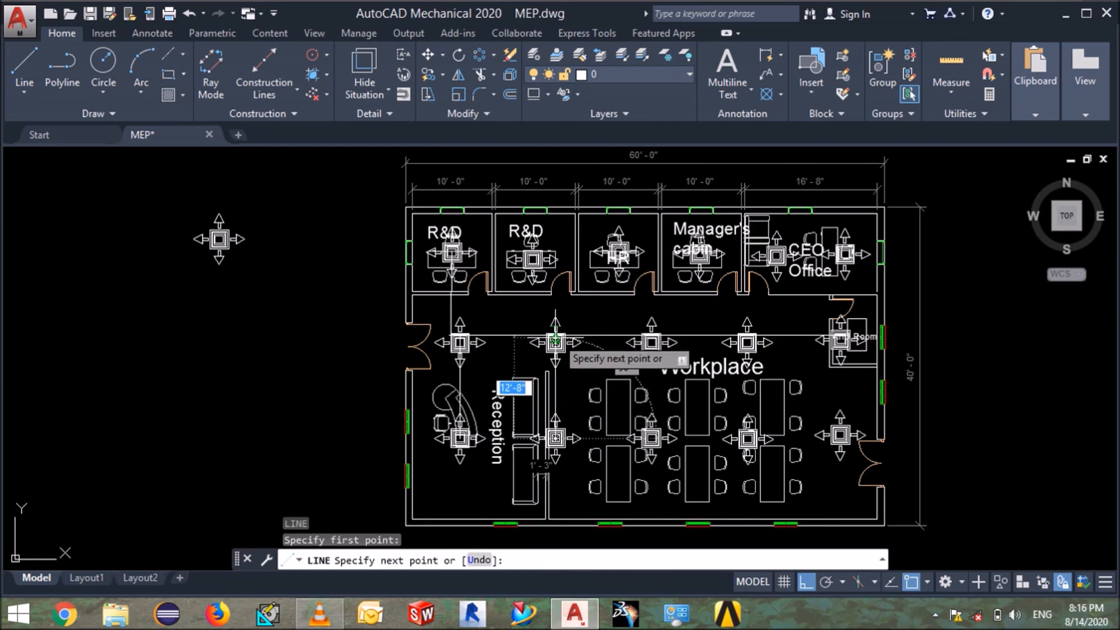
left_click(556, 339)
key("Return")
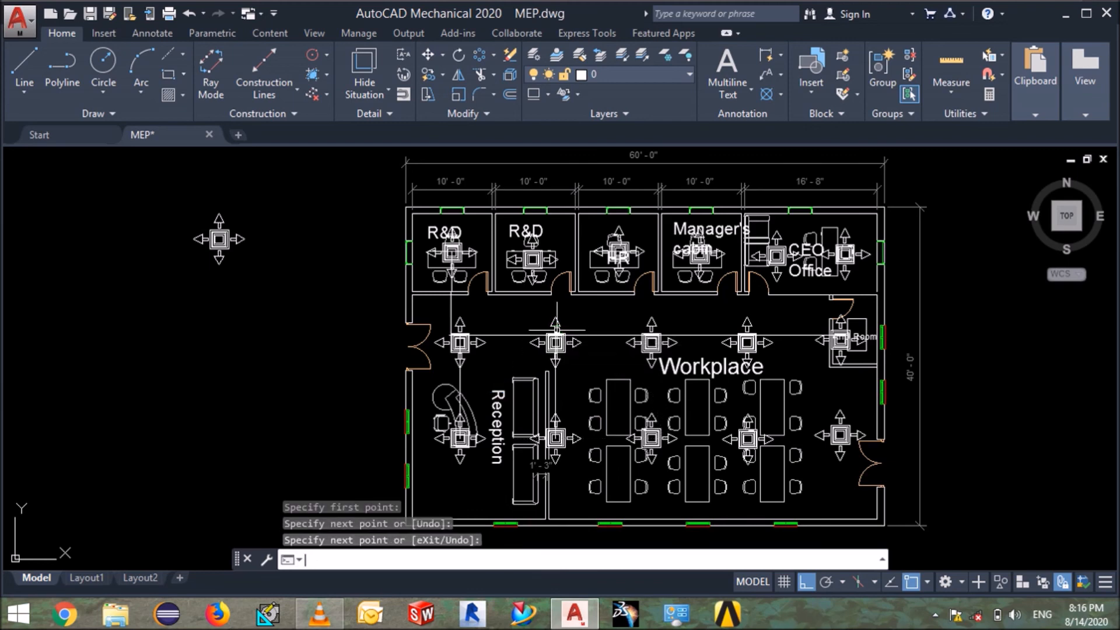
Draw vertical duct lines from the second R&D room, HR and Manager's cabin diffusers down to the horizontal main duct line.
key("Return")
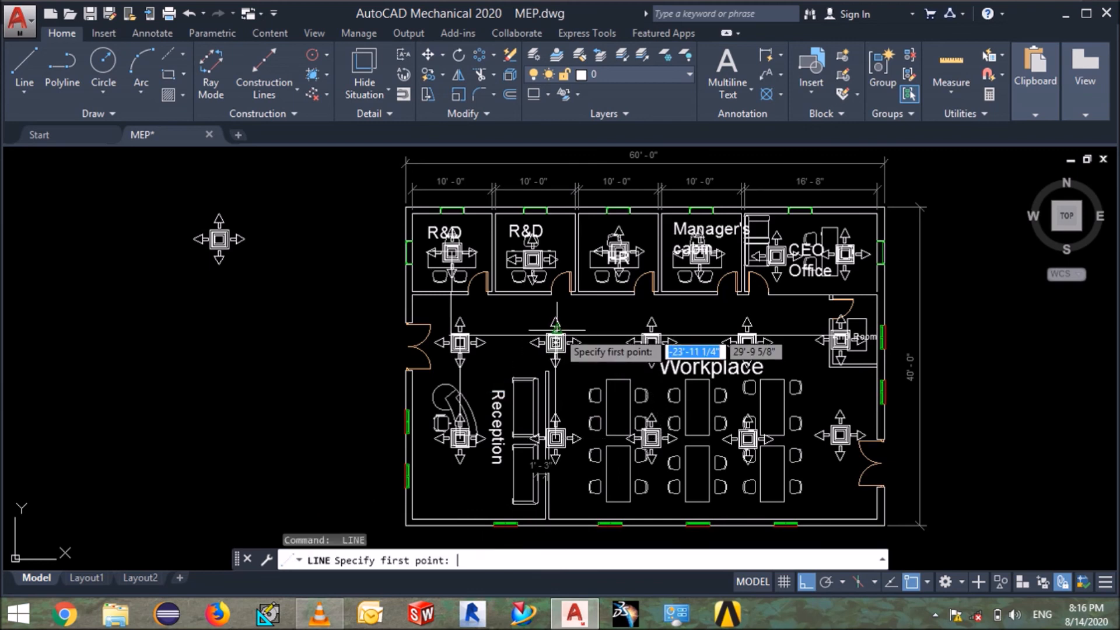
left_click(532, 259)
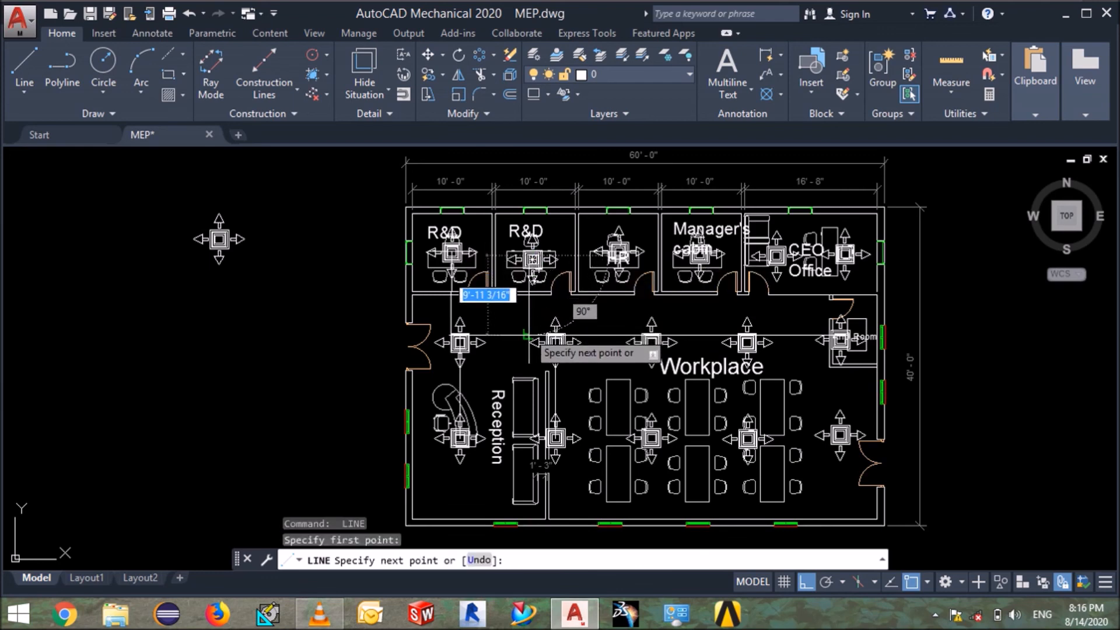
left_click(529, 335)
key("Return")
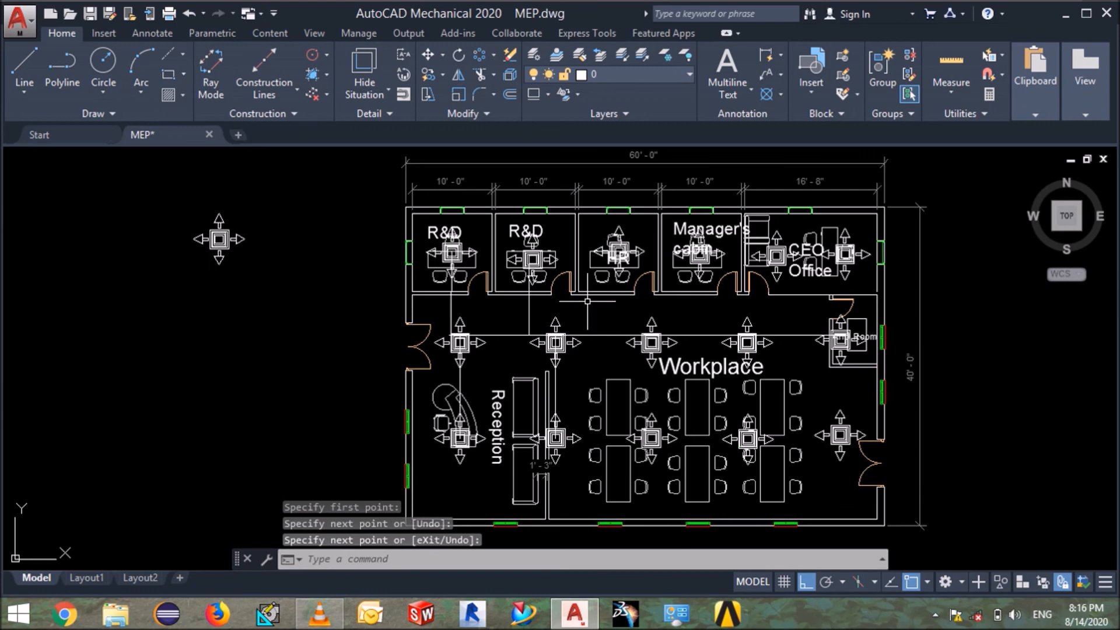
key("Return")
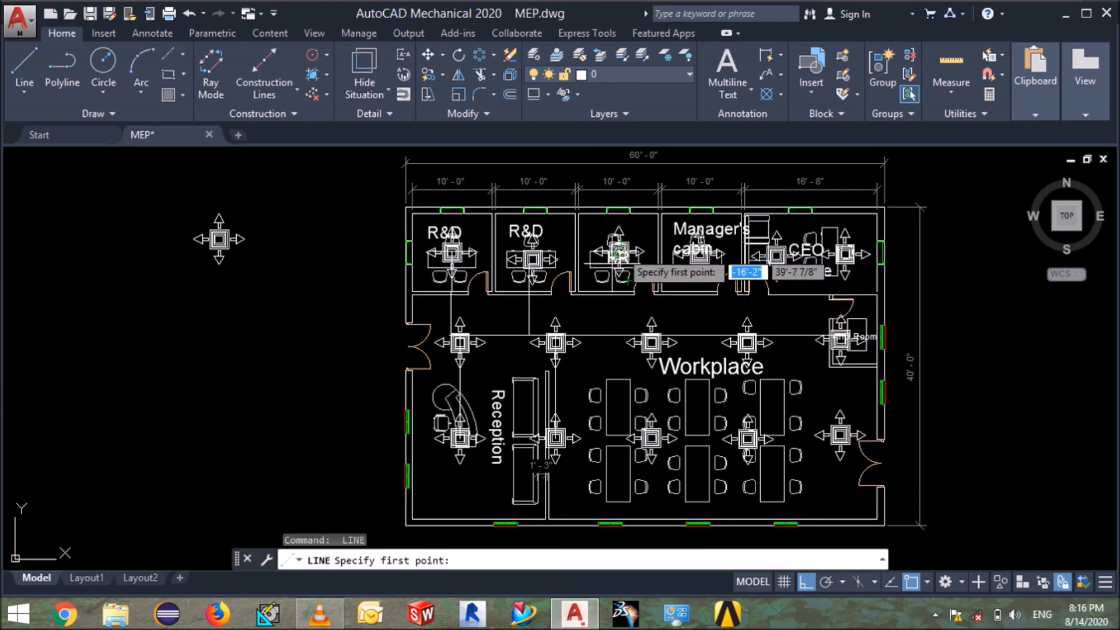
left_click(621, 252)
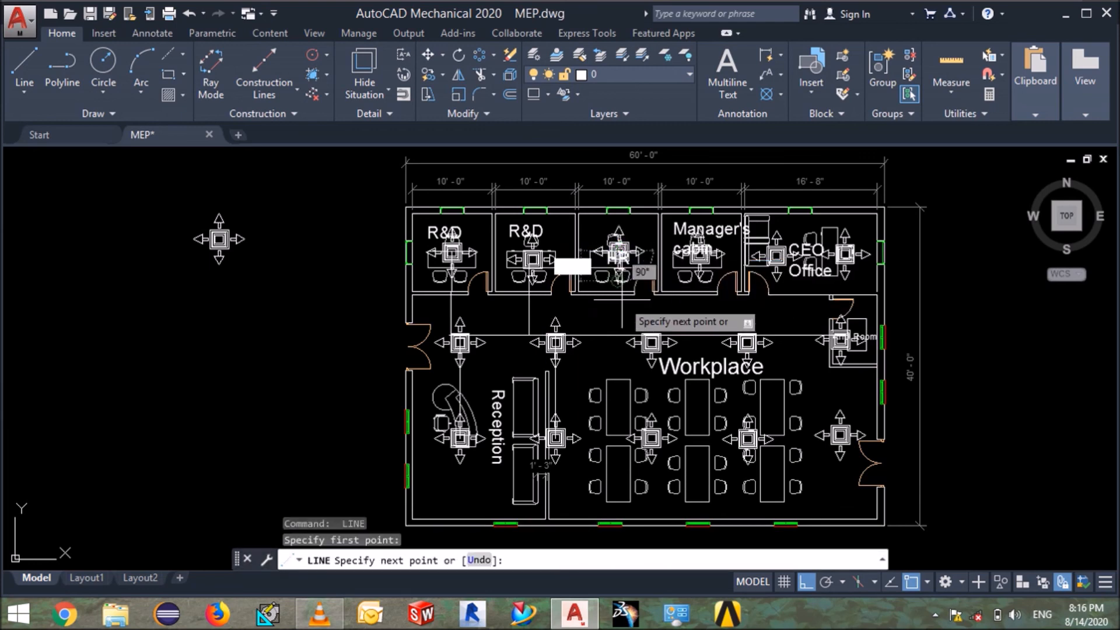
left_click(621, 337)
key("Return")
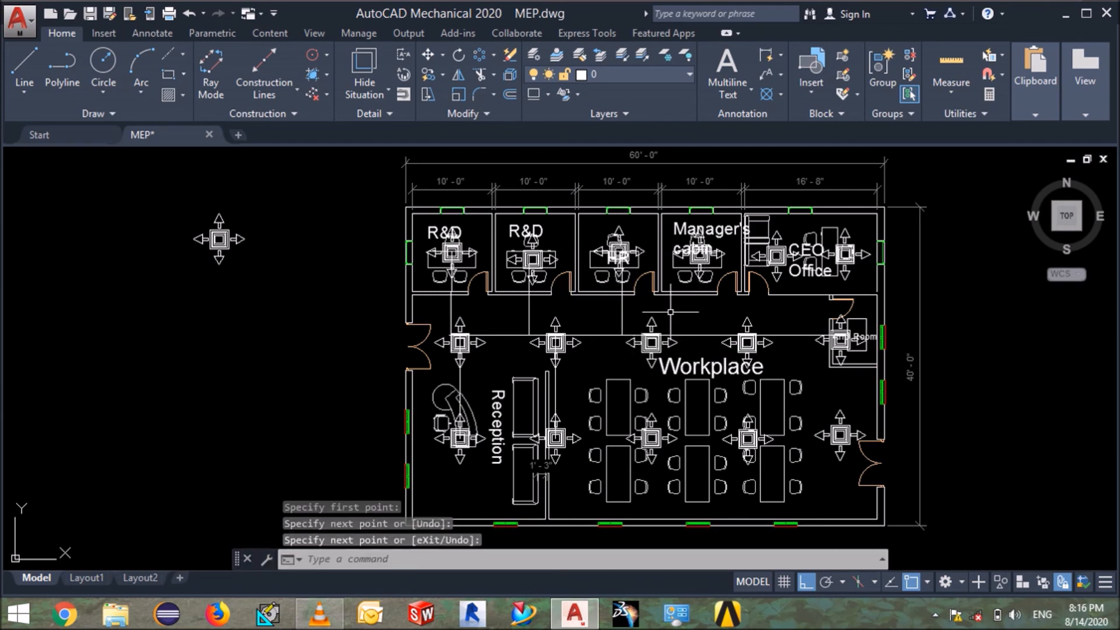
key("Return")
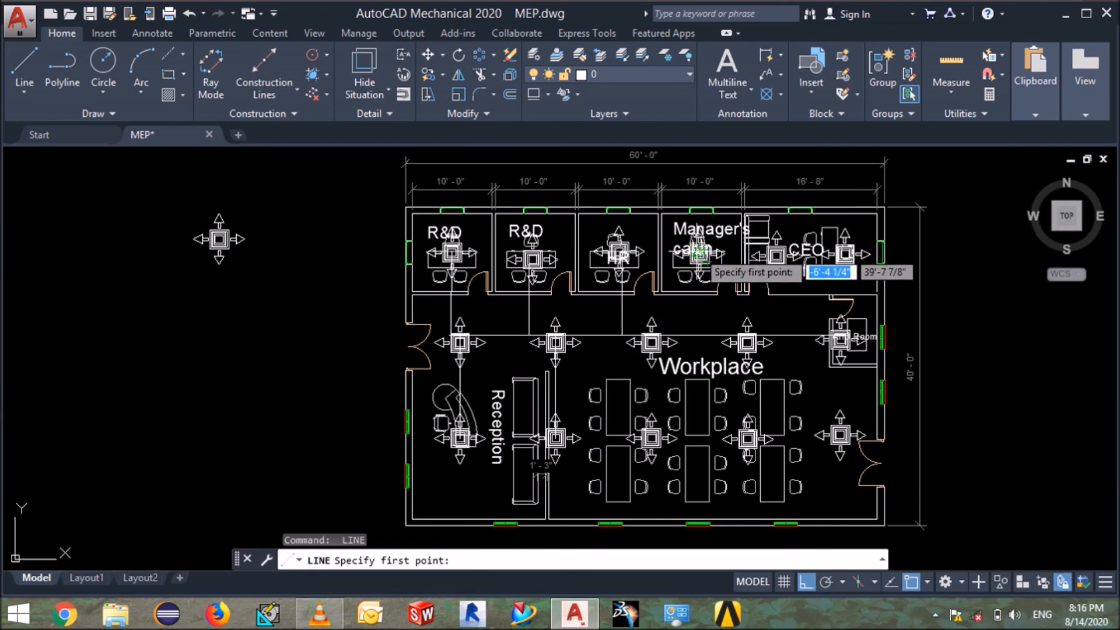
left_click(699, 255)
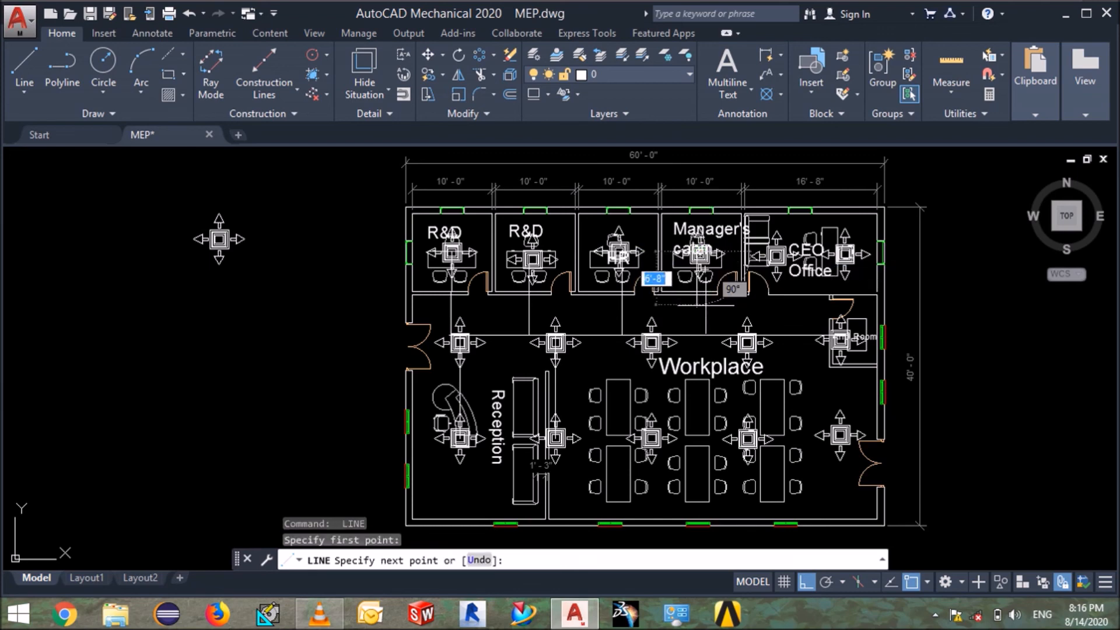
left_click(697, 335)
key("Return")
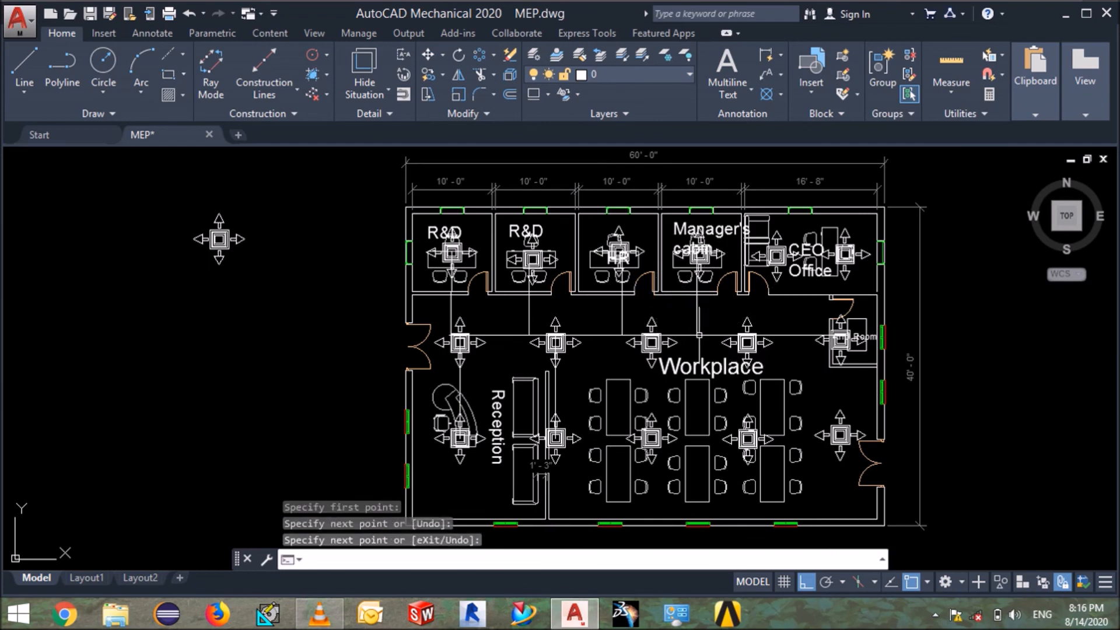
Join the upper and lower Workplace diffusers in the third and fourth columns from the west with one vertical duct line per column.
key("Return")
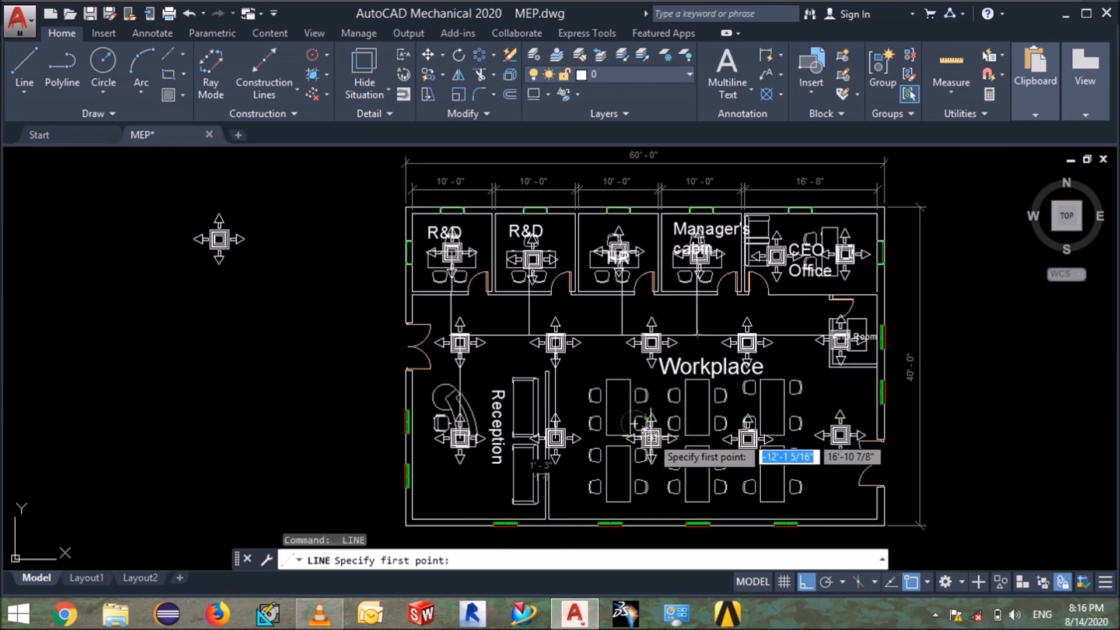
left_click(650, 332)
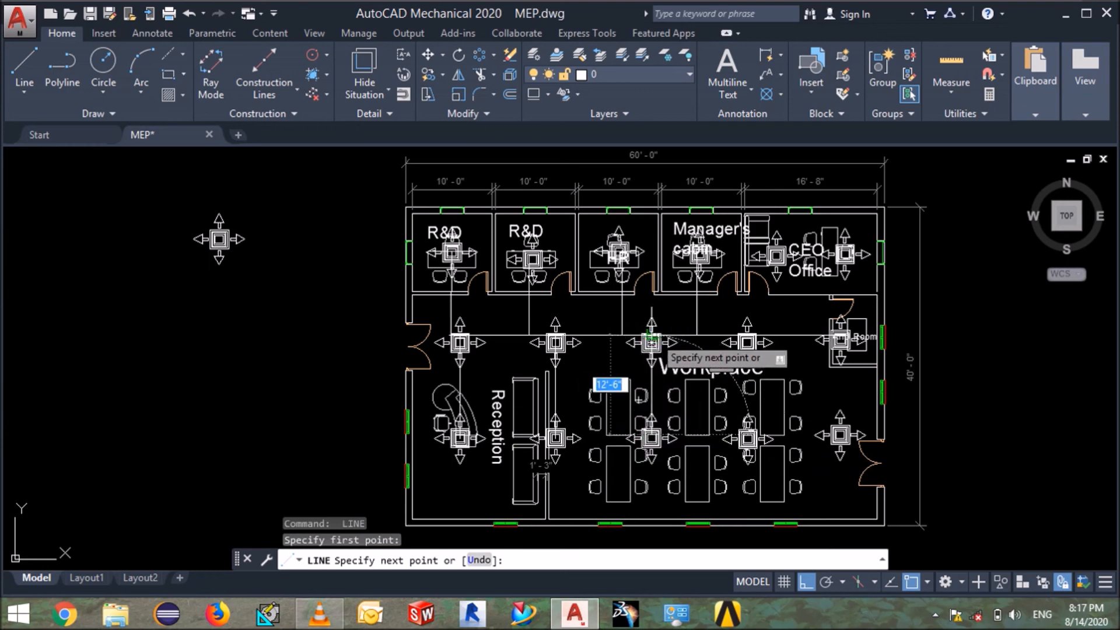
left_click(652, 435)
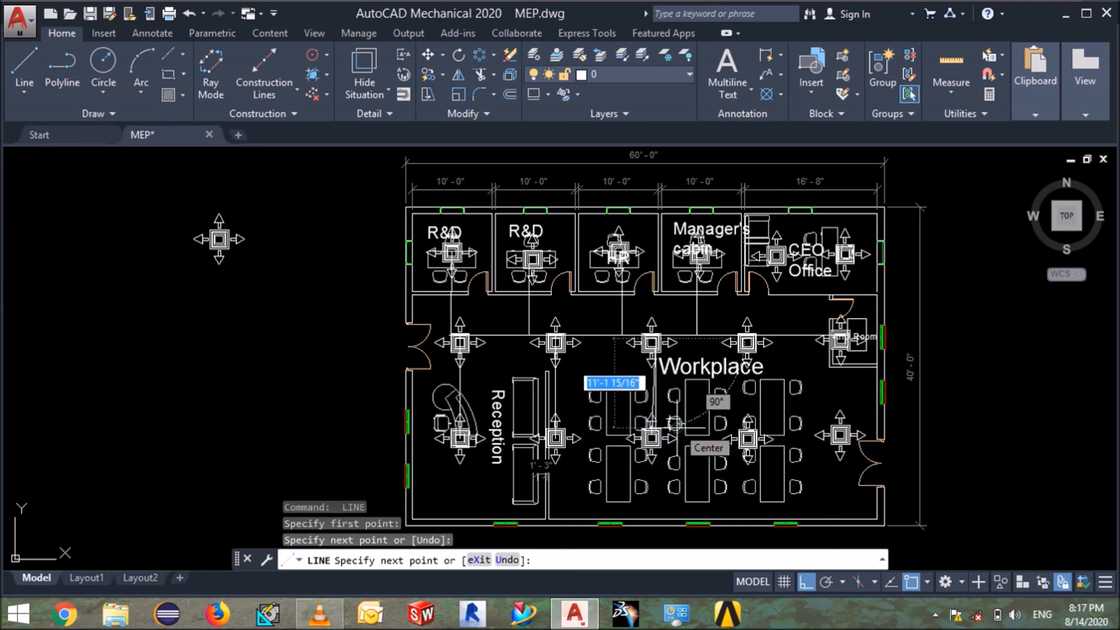
key("Escape")
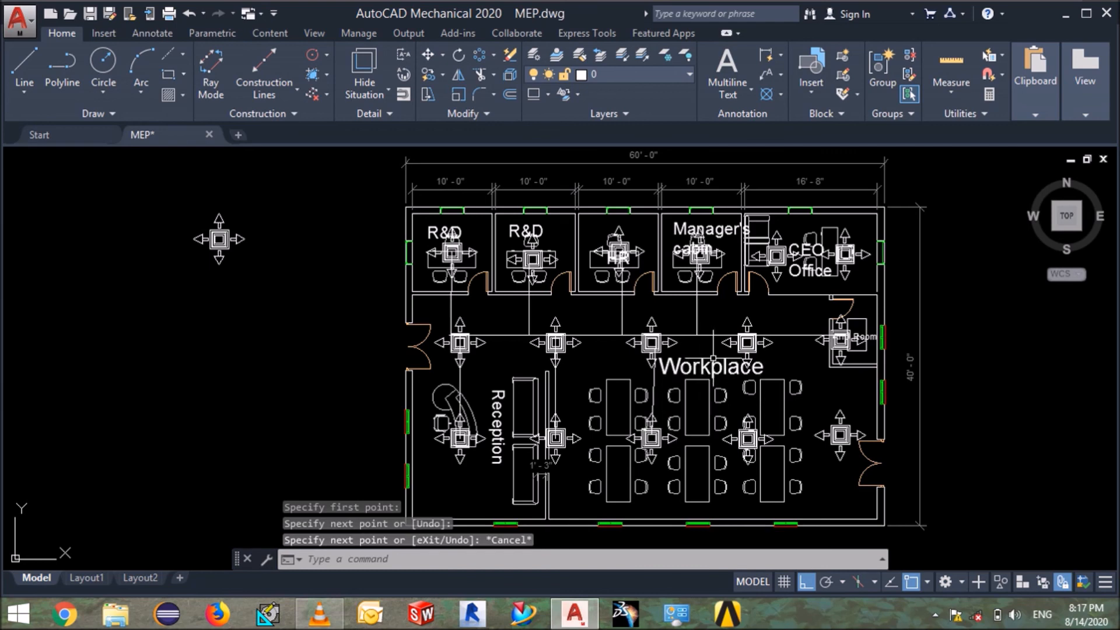
key("Return")
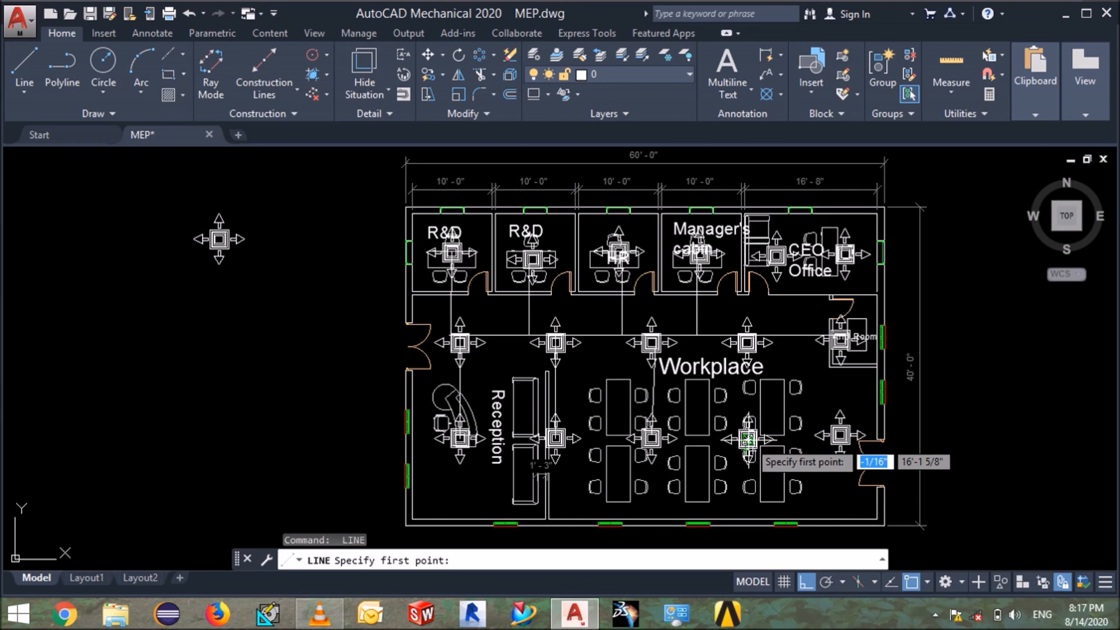
left_click(748, 439)
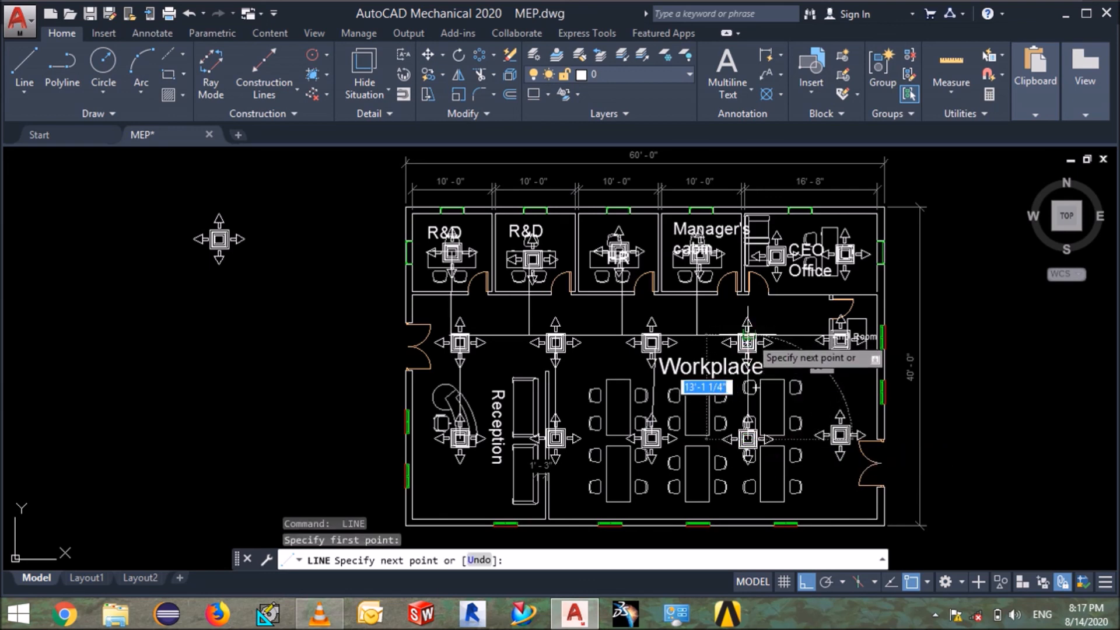
left_click(748, 342)
key("Return")
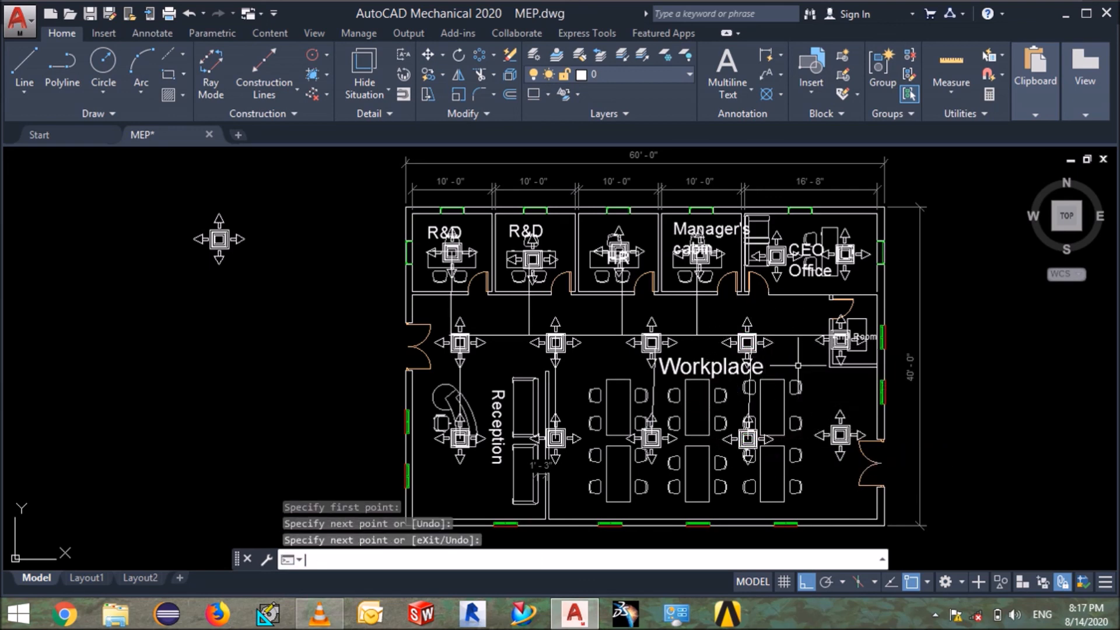
Draw a duct line from the lower diffuser near the east entrance, a short way west and up to the diffuser in the small east room.
key("Return")
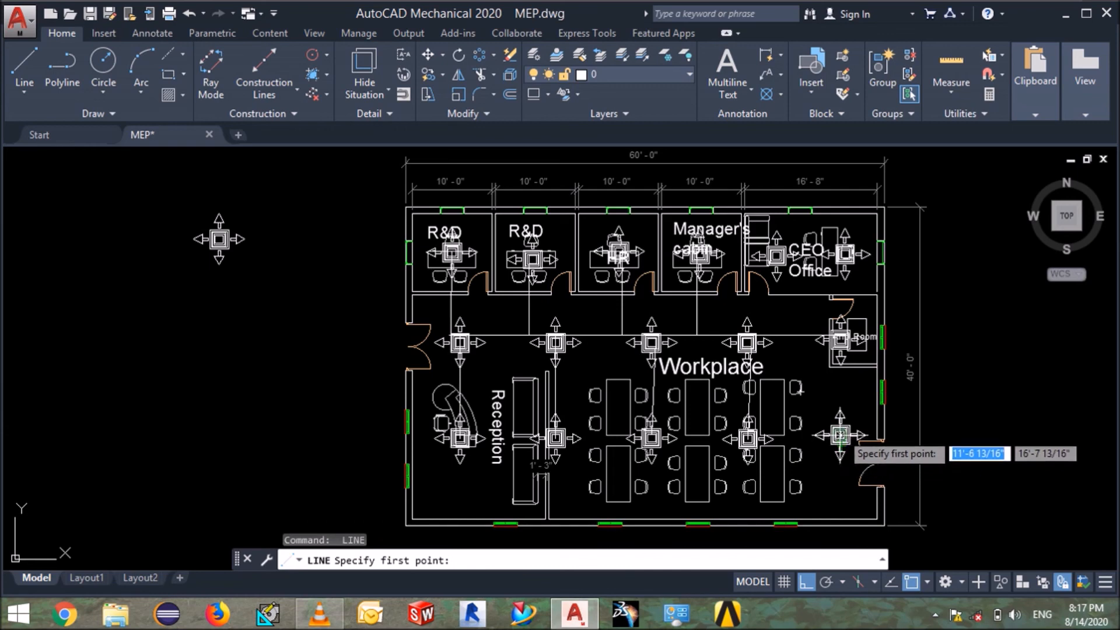
left_click(840, 435)
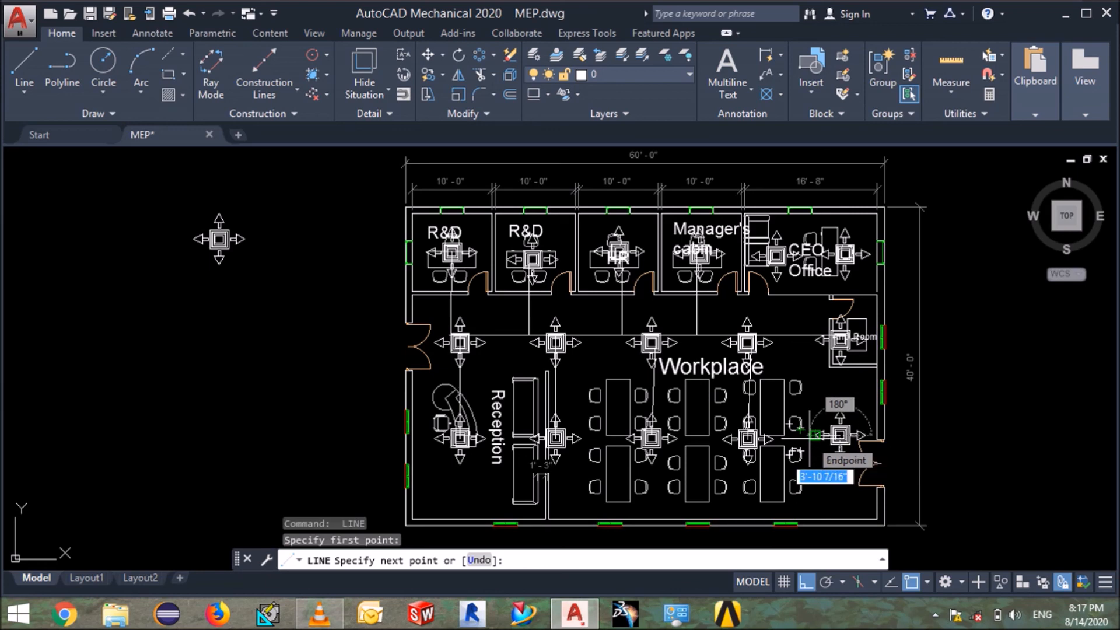
left_click(812, 434)
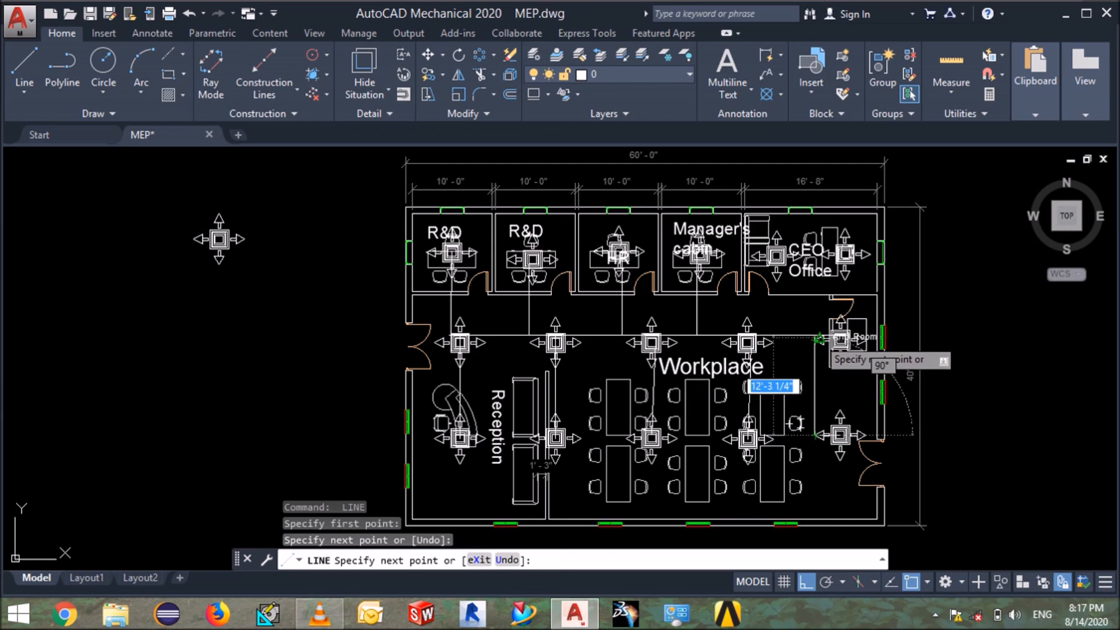
left_click(813, 337)
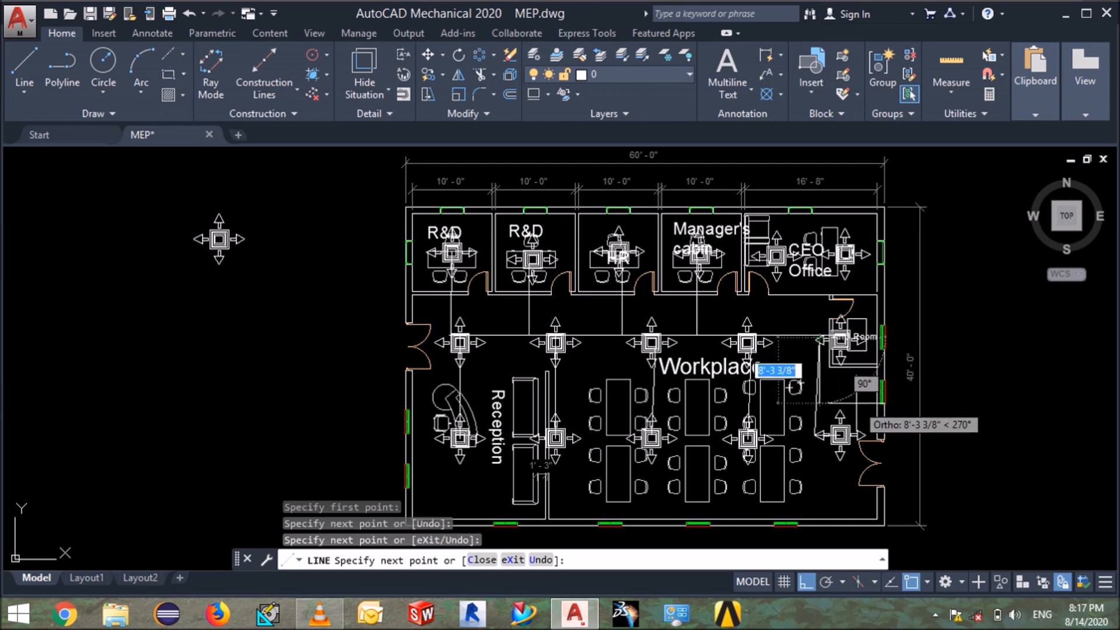
key("Escape")
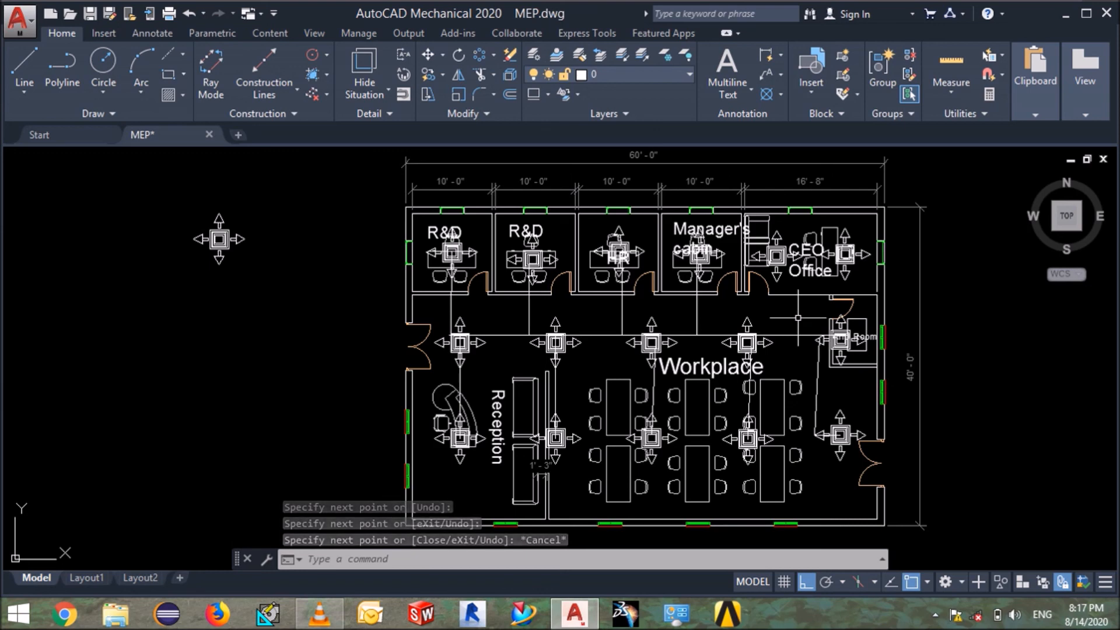
Join the two CEO Office diffusers with a horizontal duct line.
key("Return")
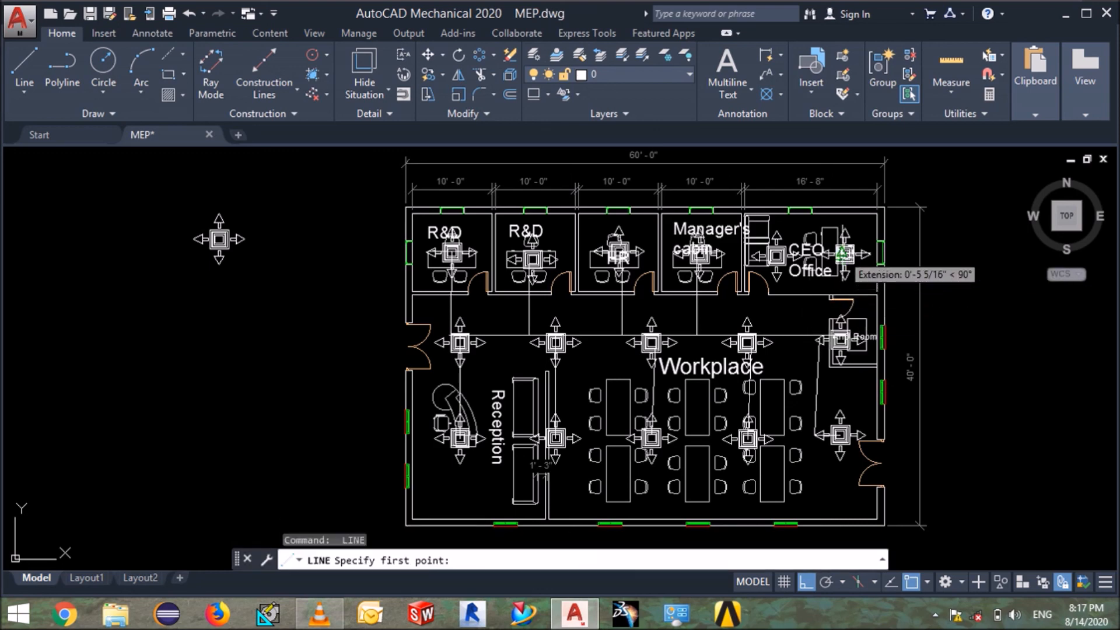
left_click(845, 254)
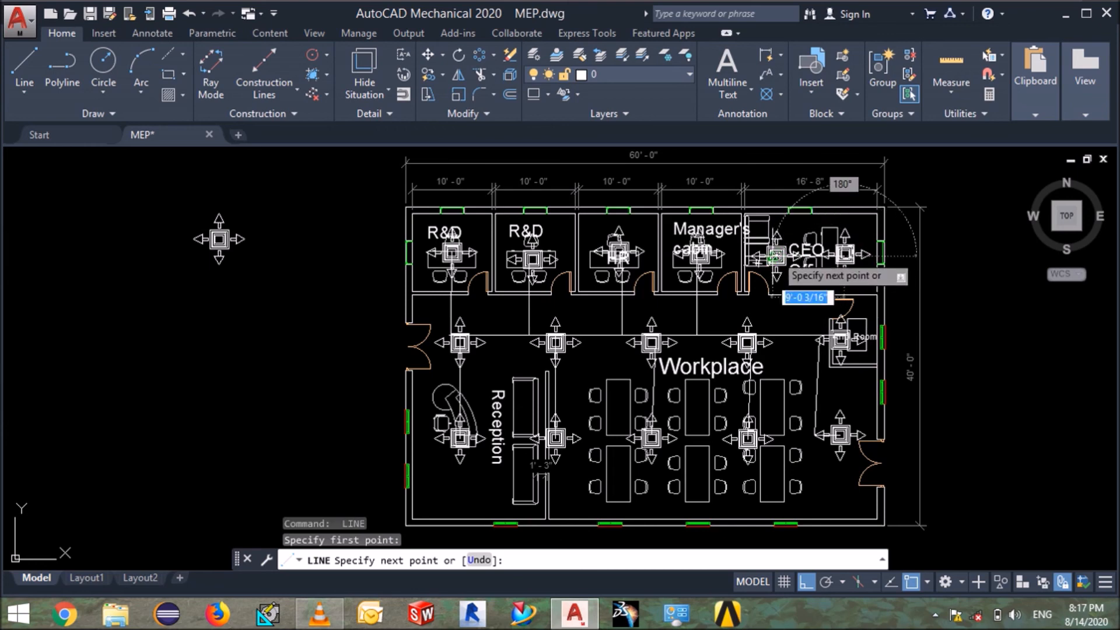
left_click(775, 255)
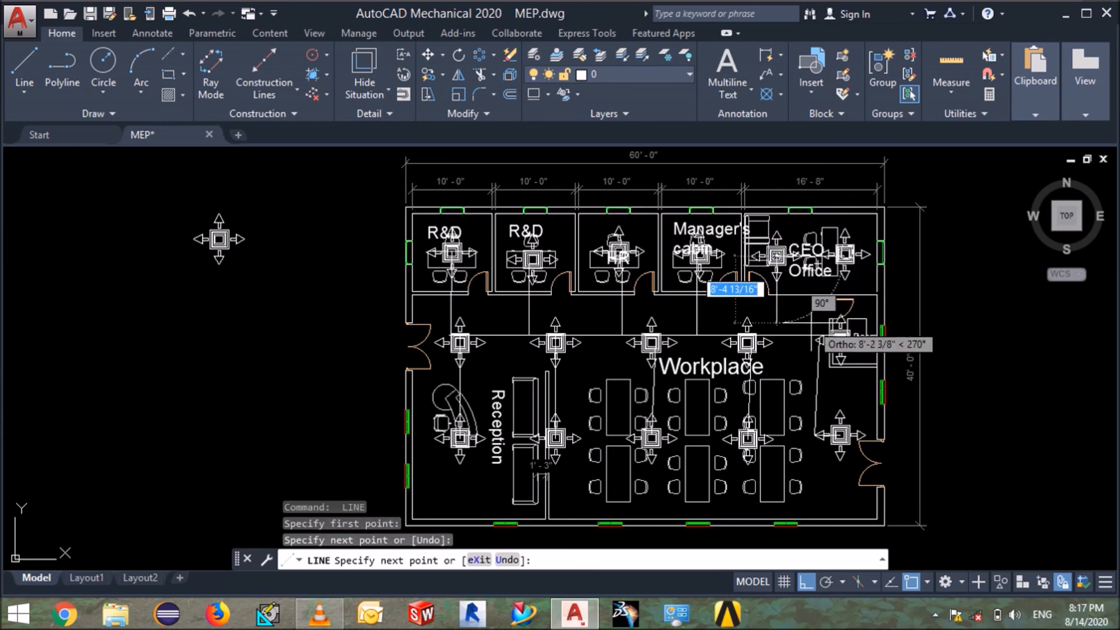
key("Return")
Draw a vertical duct line from the line between the CEO Office diffusers down to the horizontal main duct line.
key("Return")
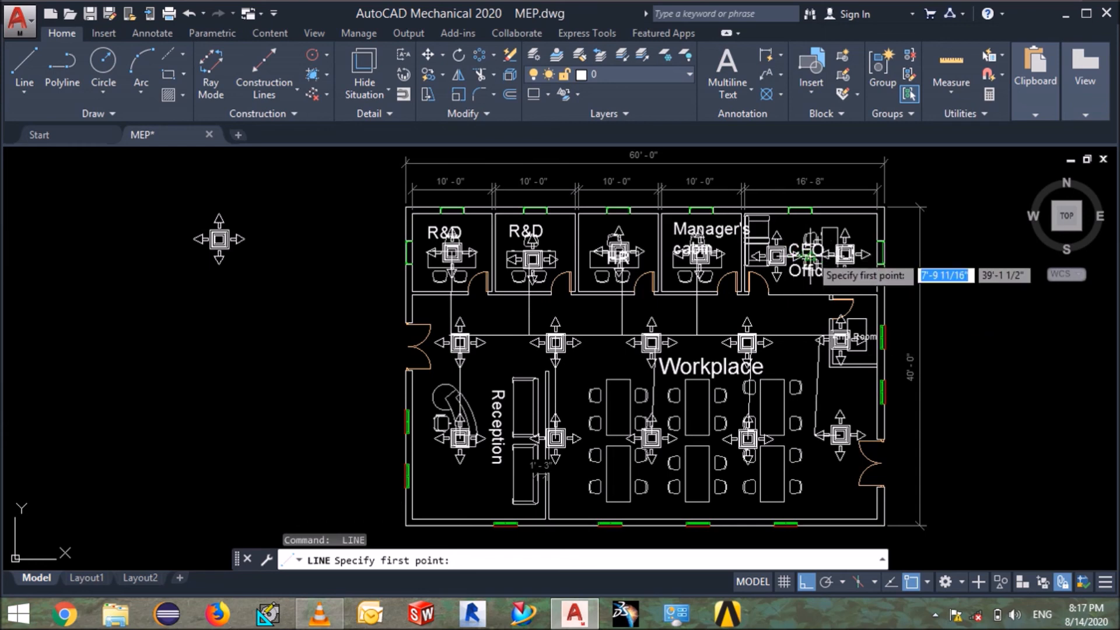
left_click(818, 258)
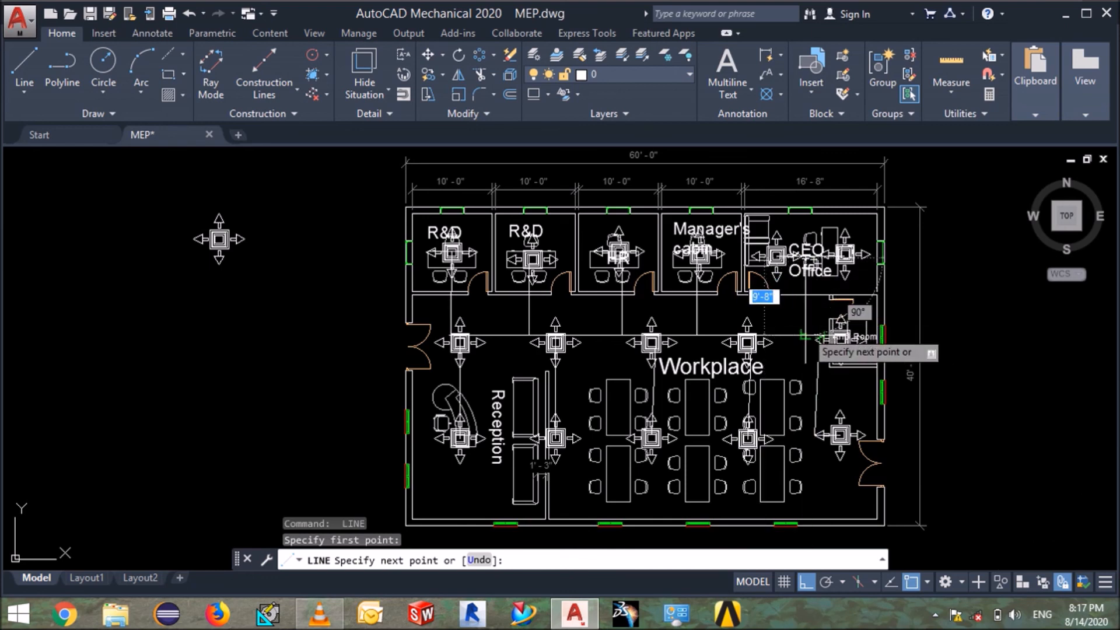
left_click(804, 337)
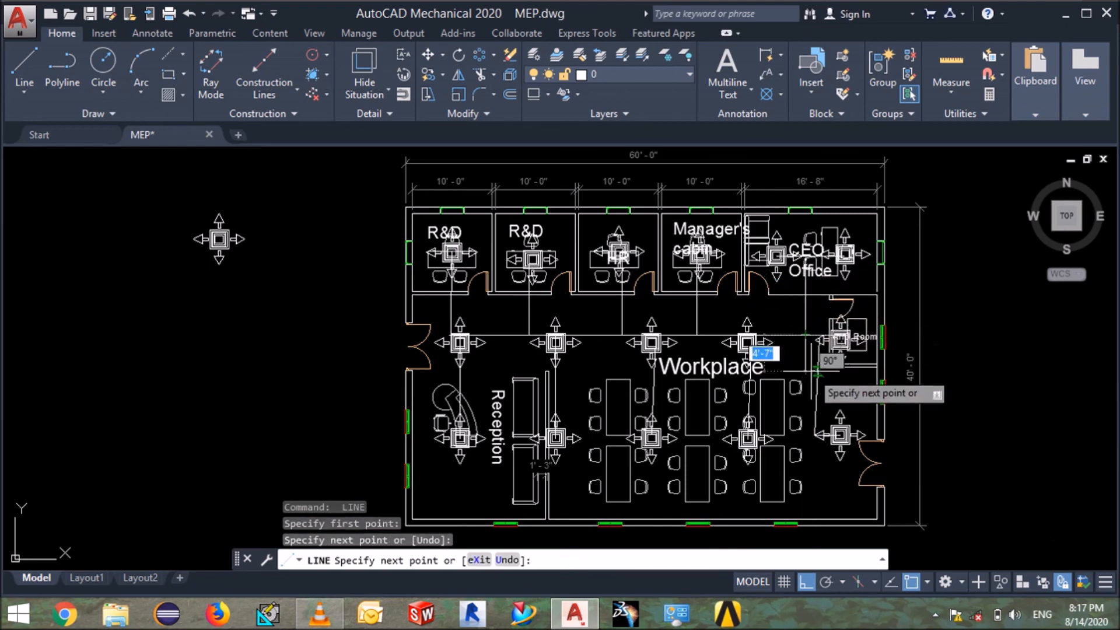
key("Return")
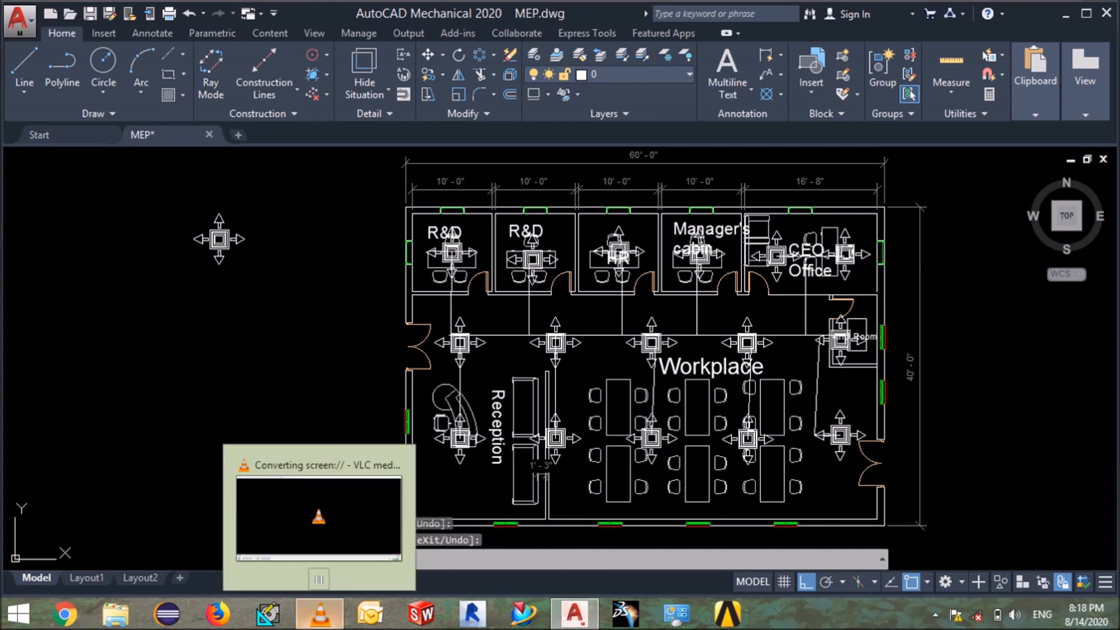
left_click(319, 614)
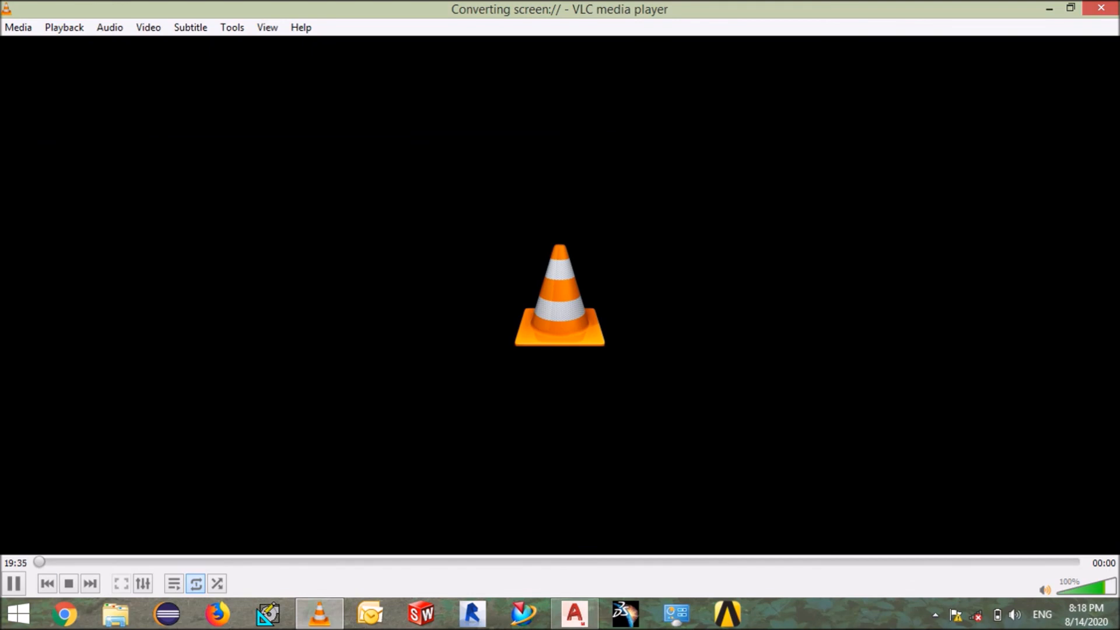